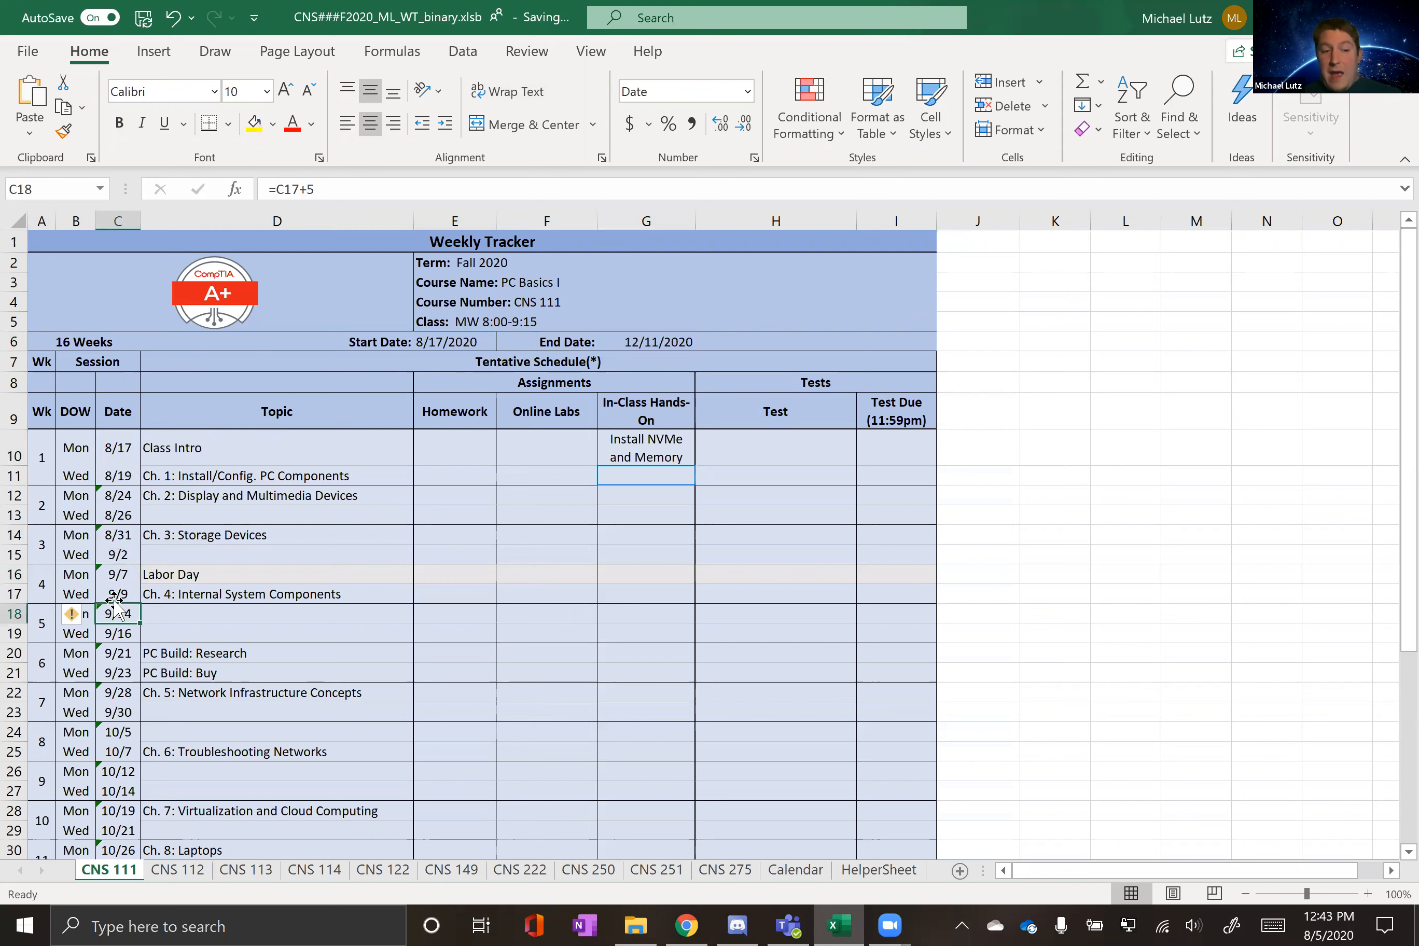
Step: Examine the day-of-week formula, the Labor Day row and the rest of the CNS 111 schedule down to Finals Week
left_click(75, 458)
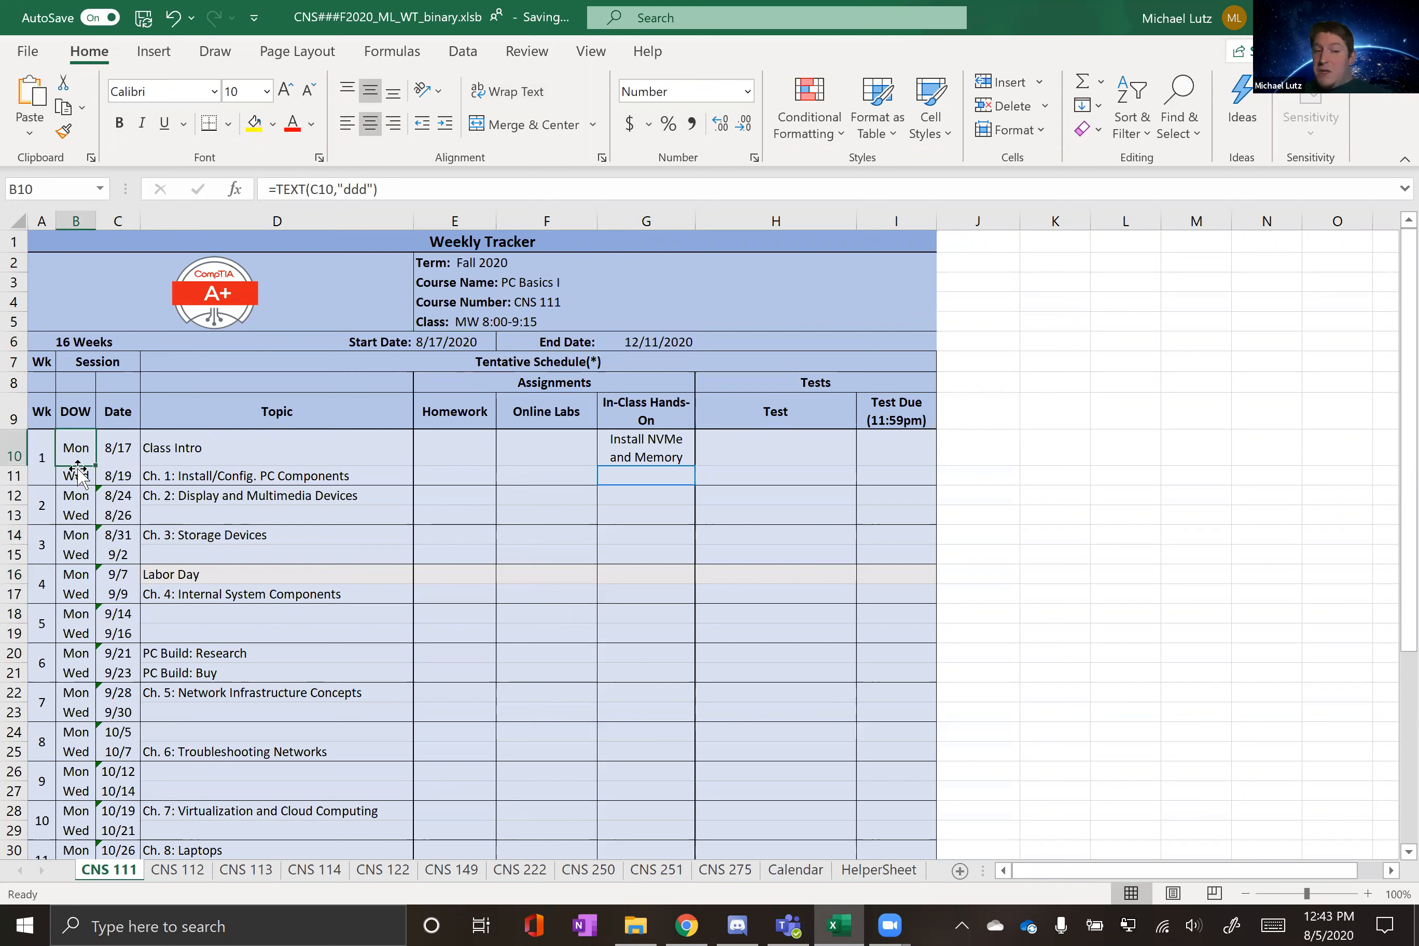
left_click(200, 569)
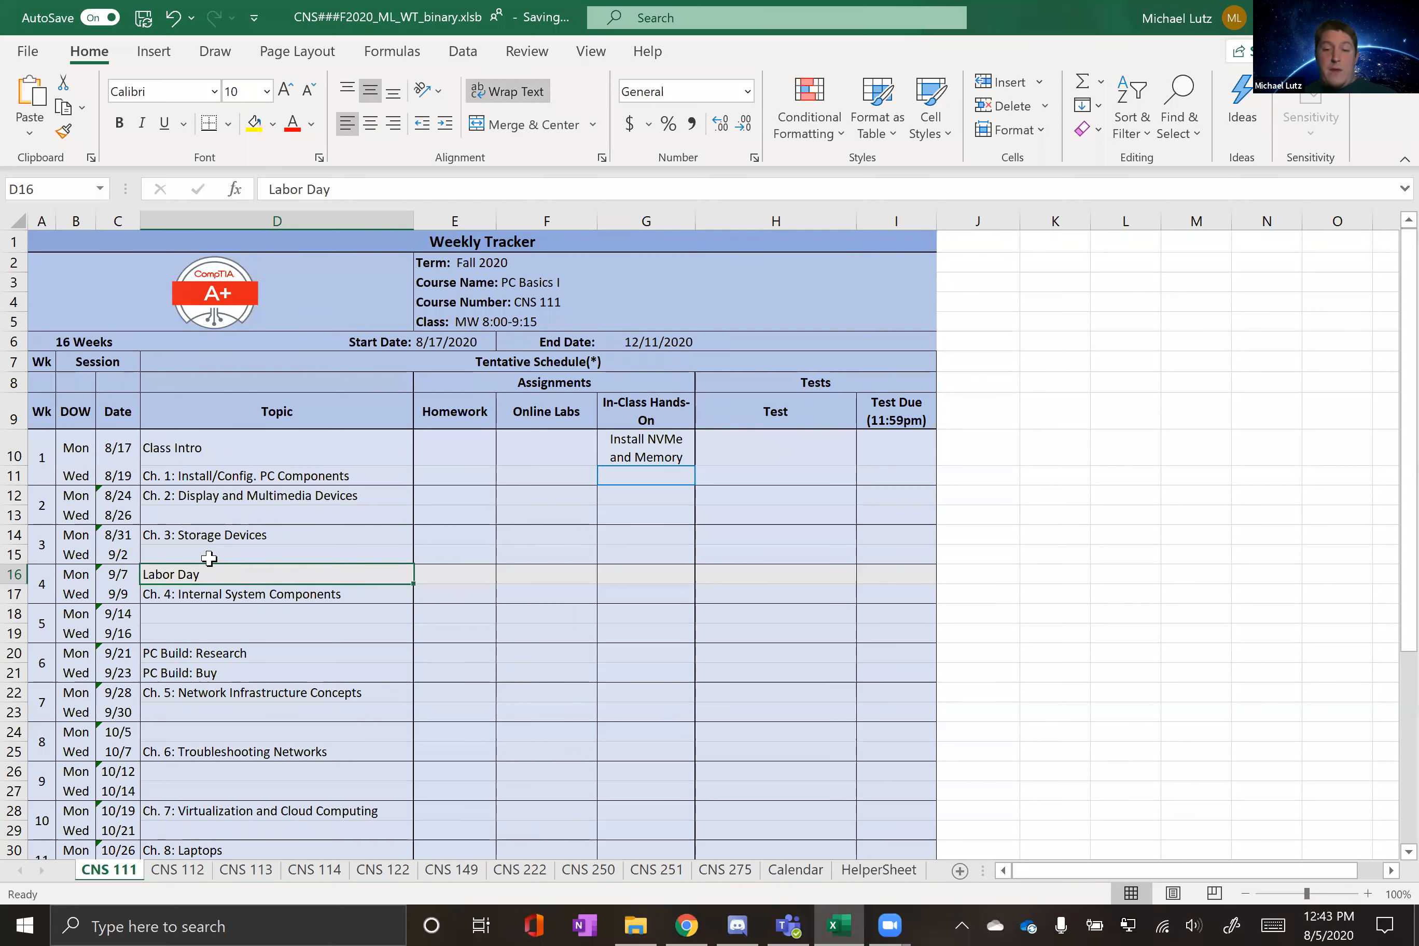
left_click(207, 557)
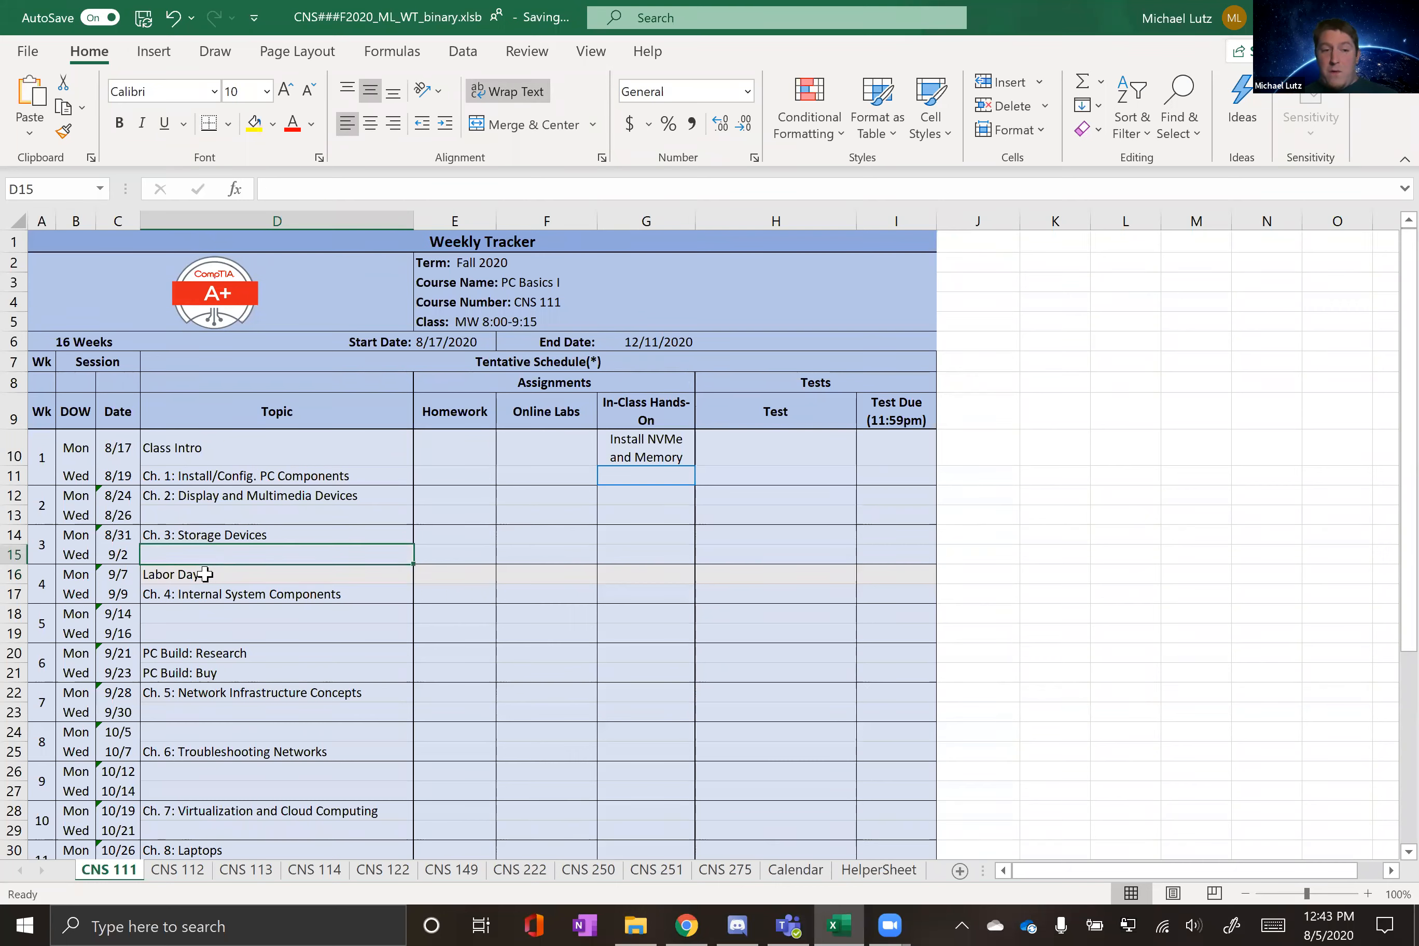
left_click(199, 573)
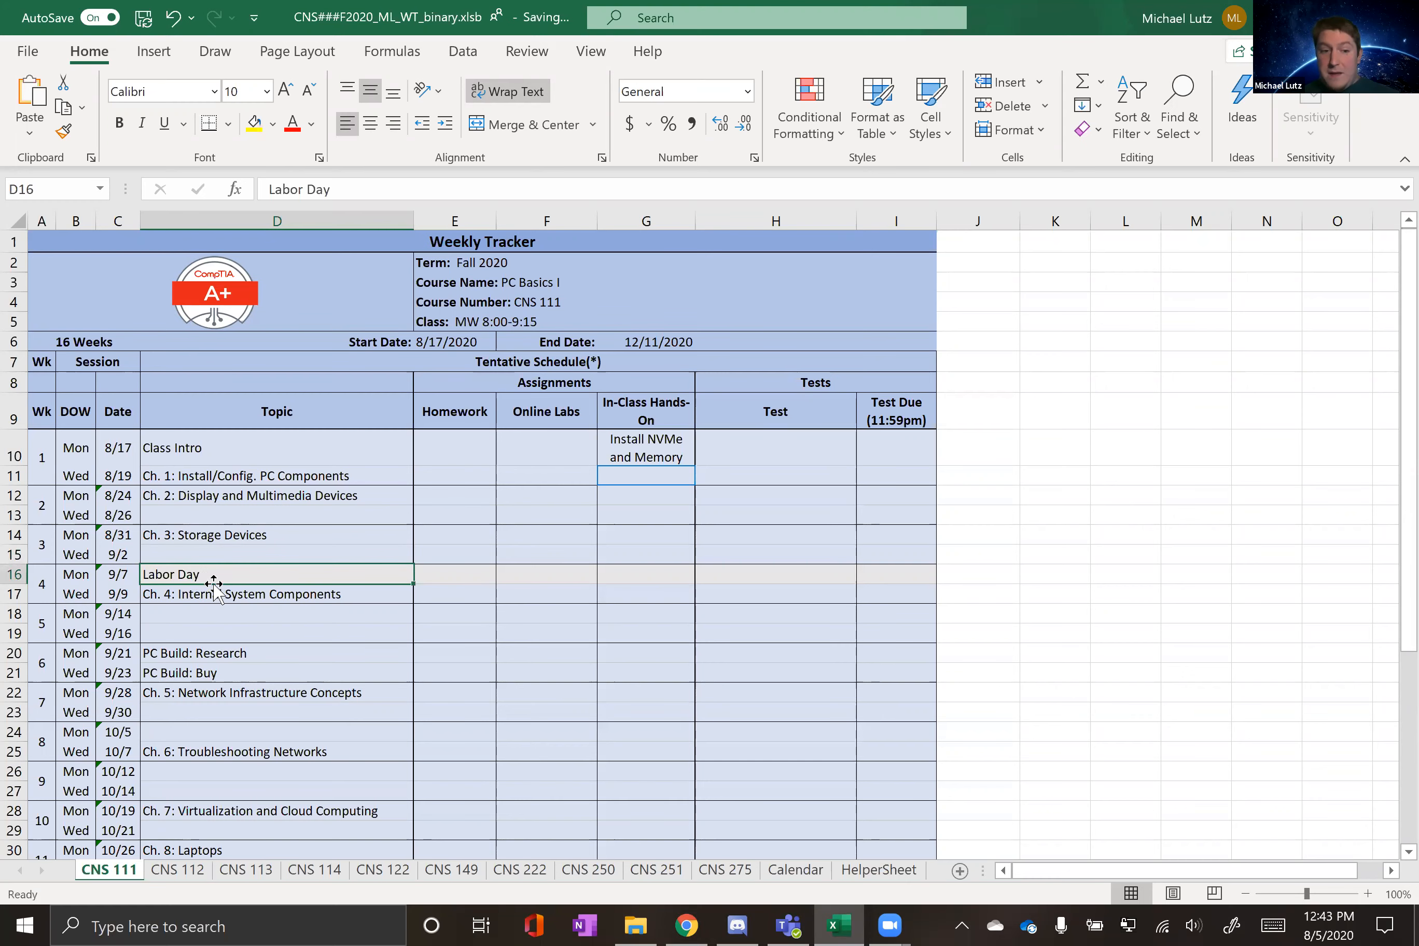
scroll(223, 595, "down", 4)
scroll(220, 677, "down", 1)
scroll(217, 684, "up", 1)
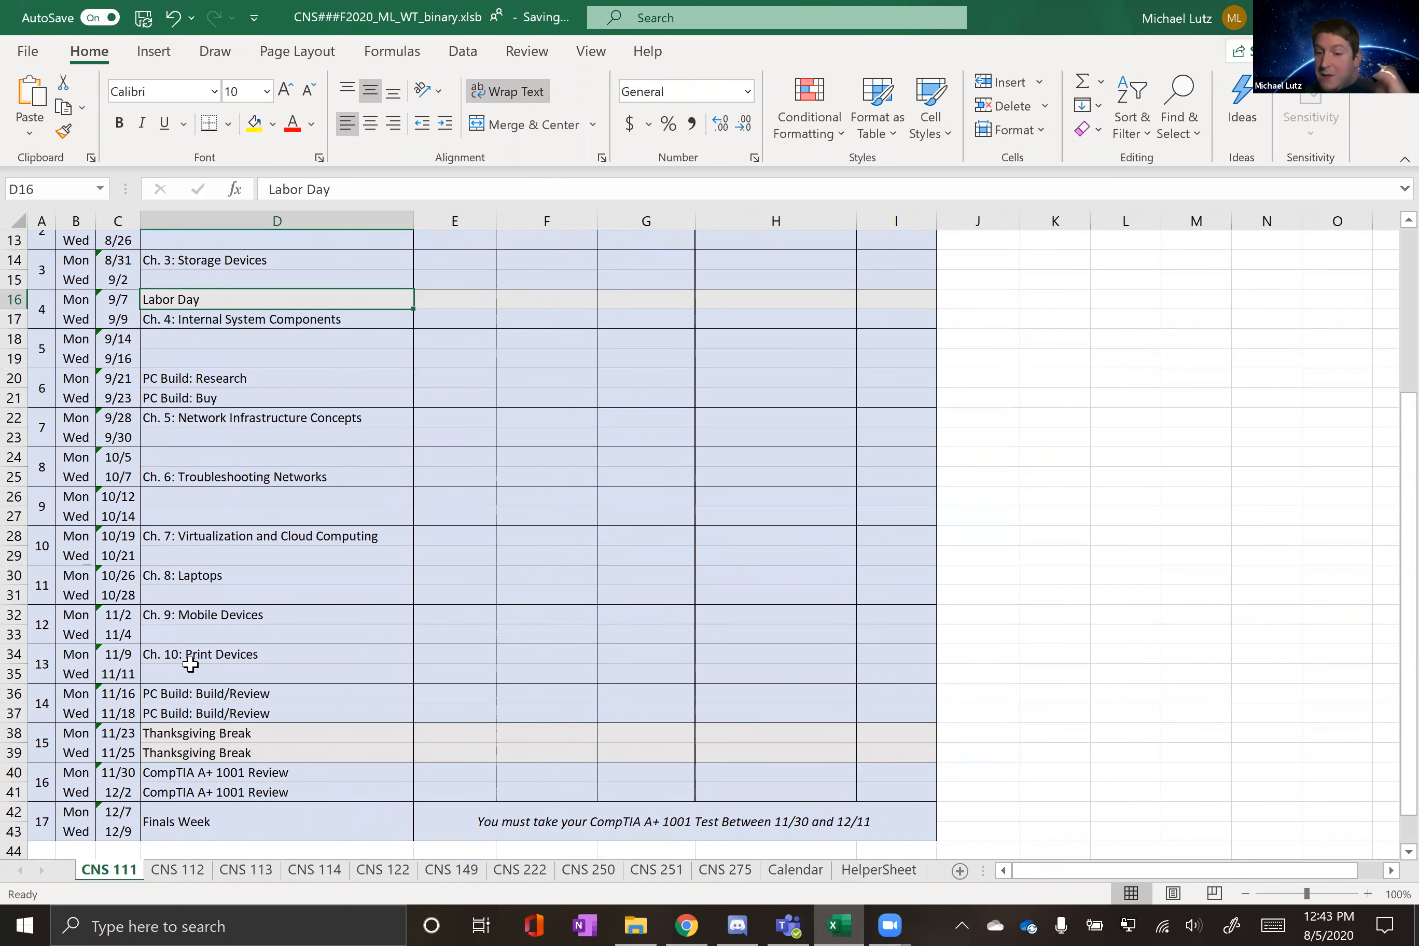
scroll(190, 661, "up", 4)
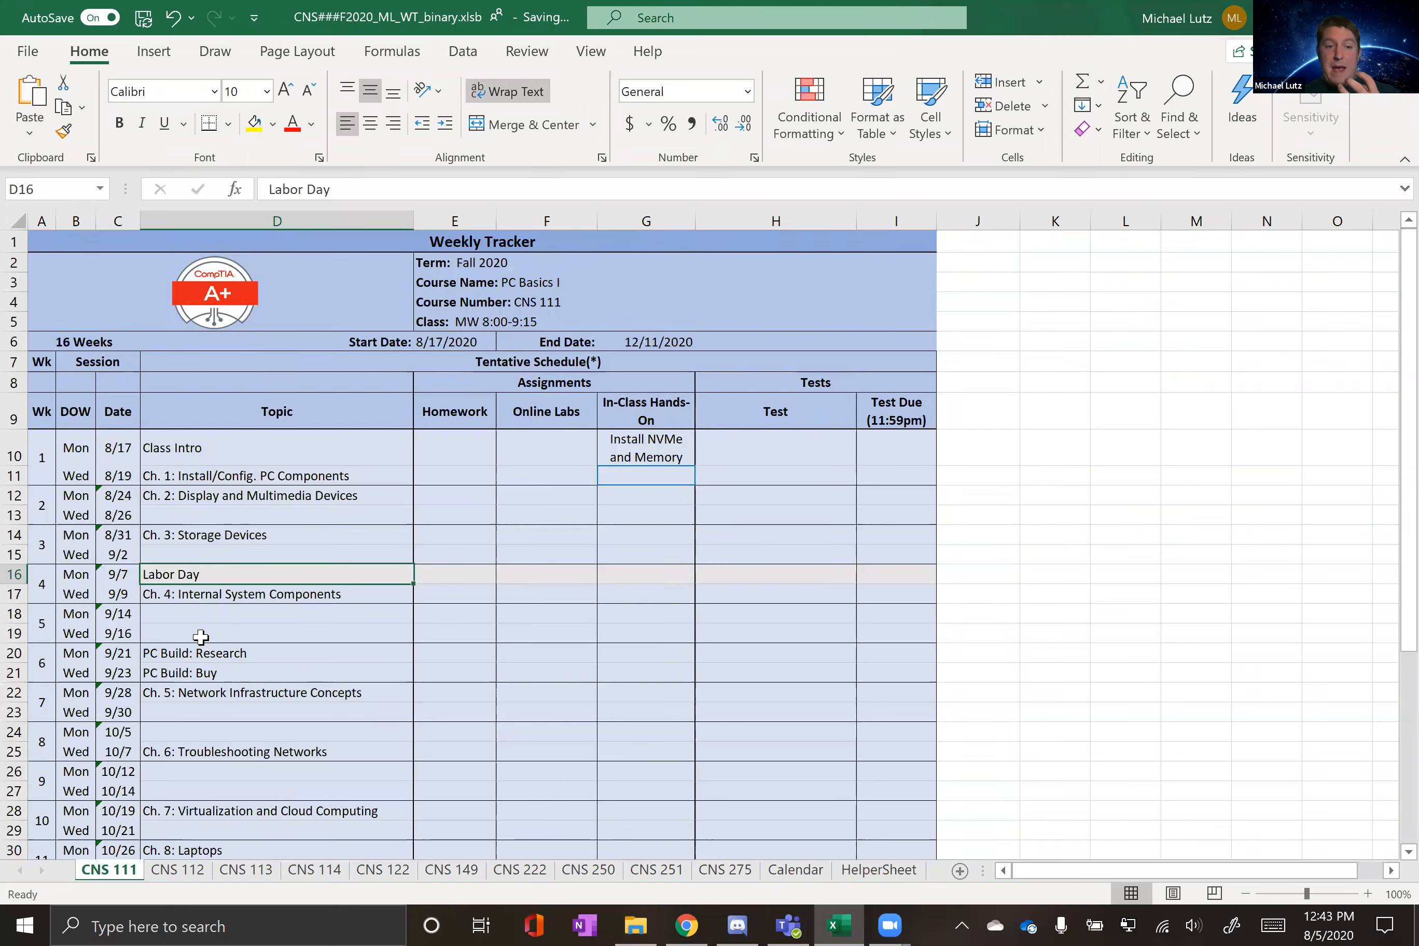
Step: Inspect the start date, the end date formula and the first session's date formula on the CNS 111 sheet
left_click(452, 339)
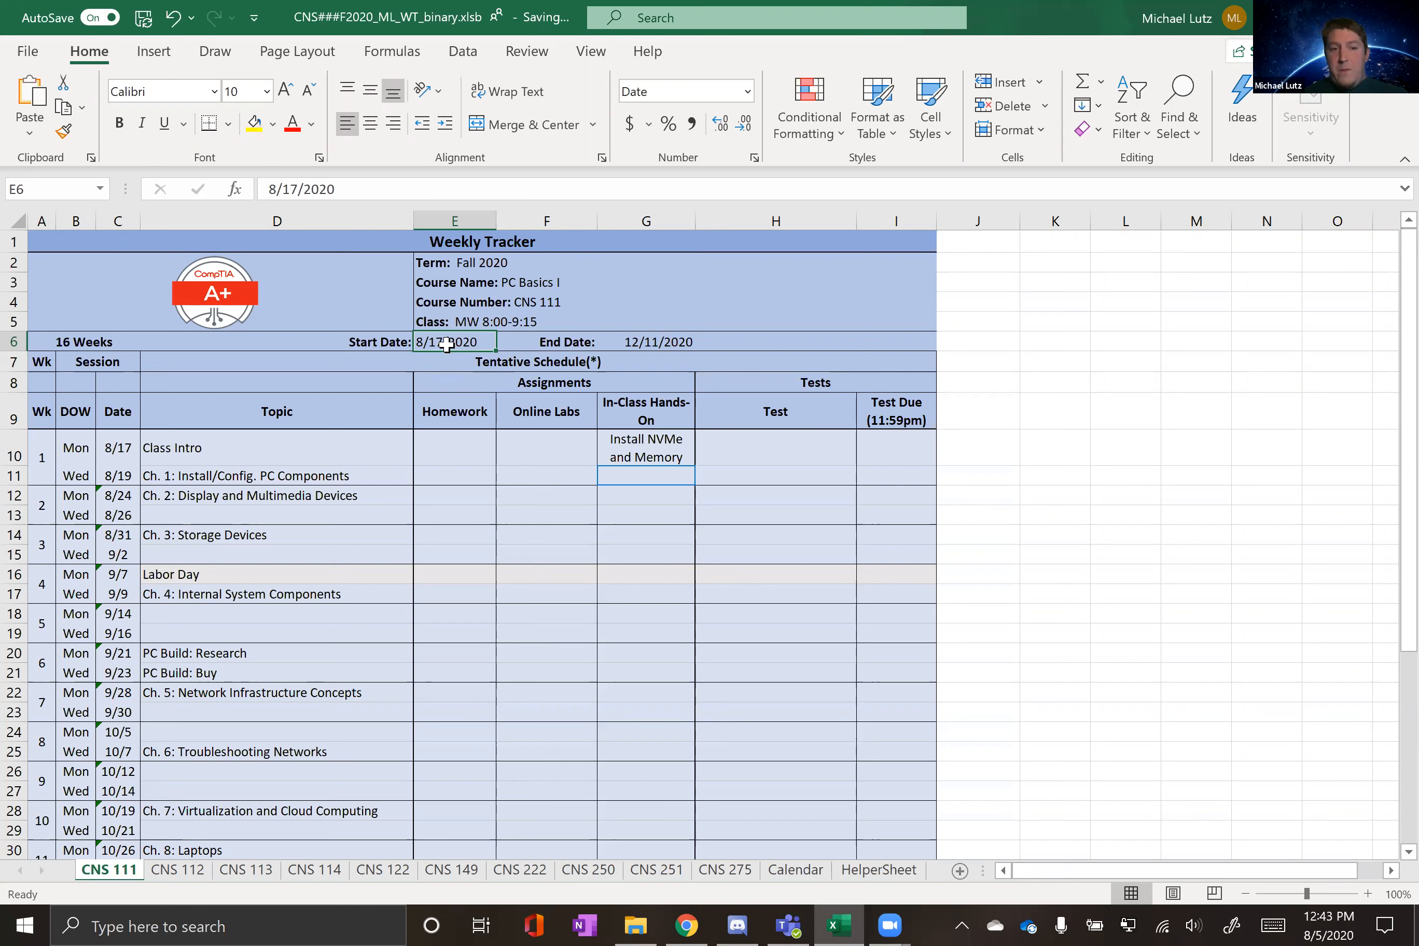
left_click(456, 379)
left_click(438, 342)
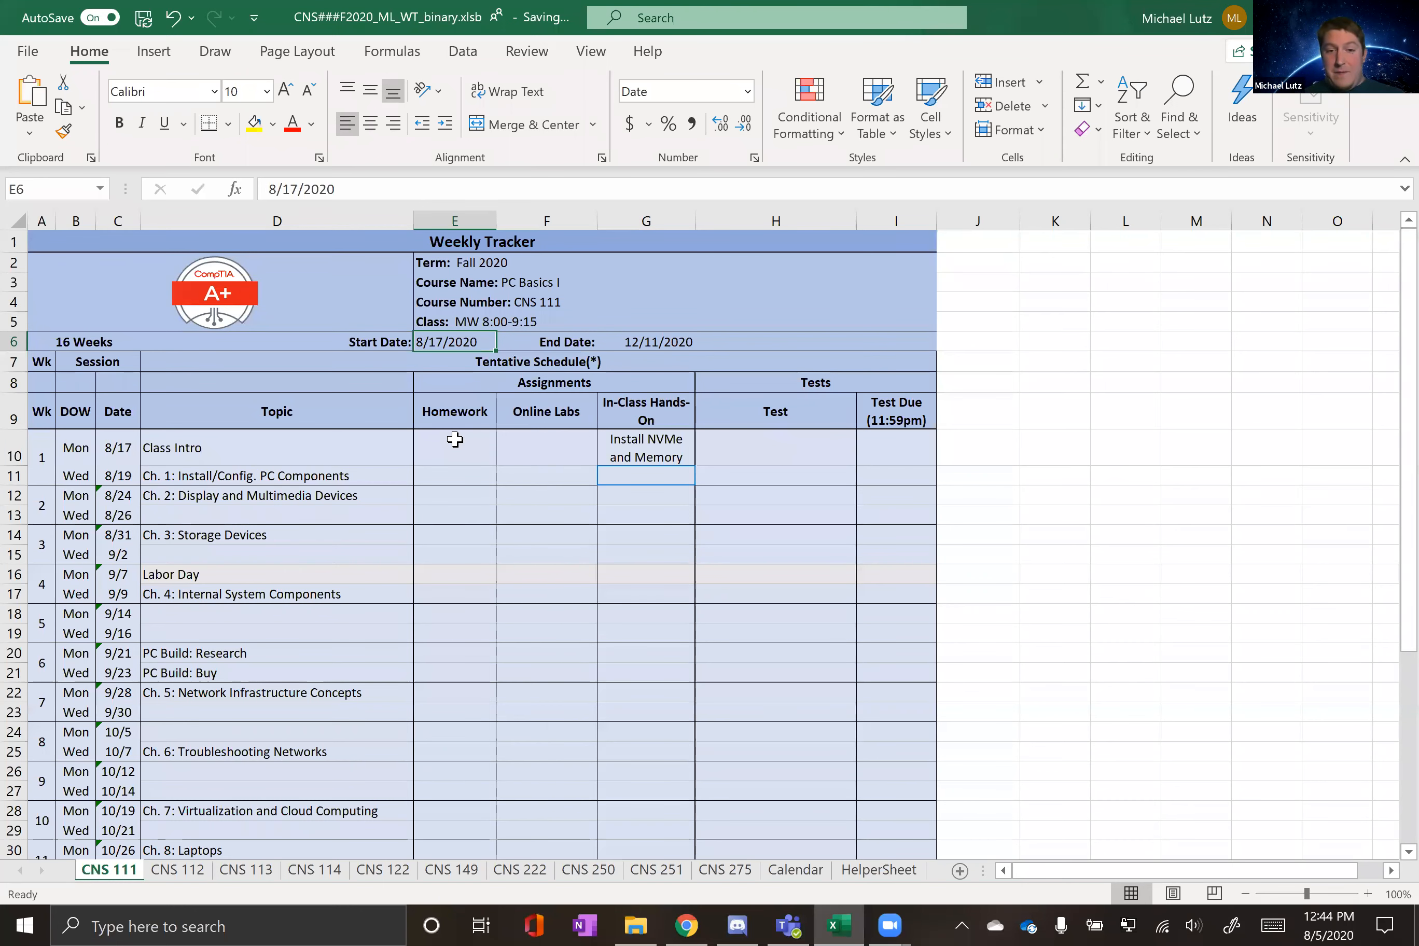
left_click(652, 342)
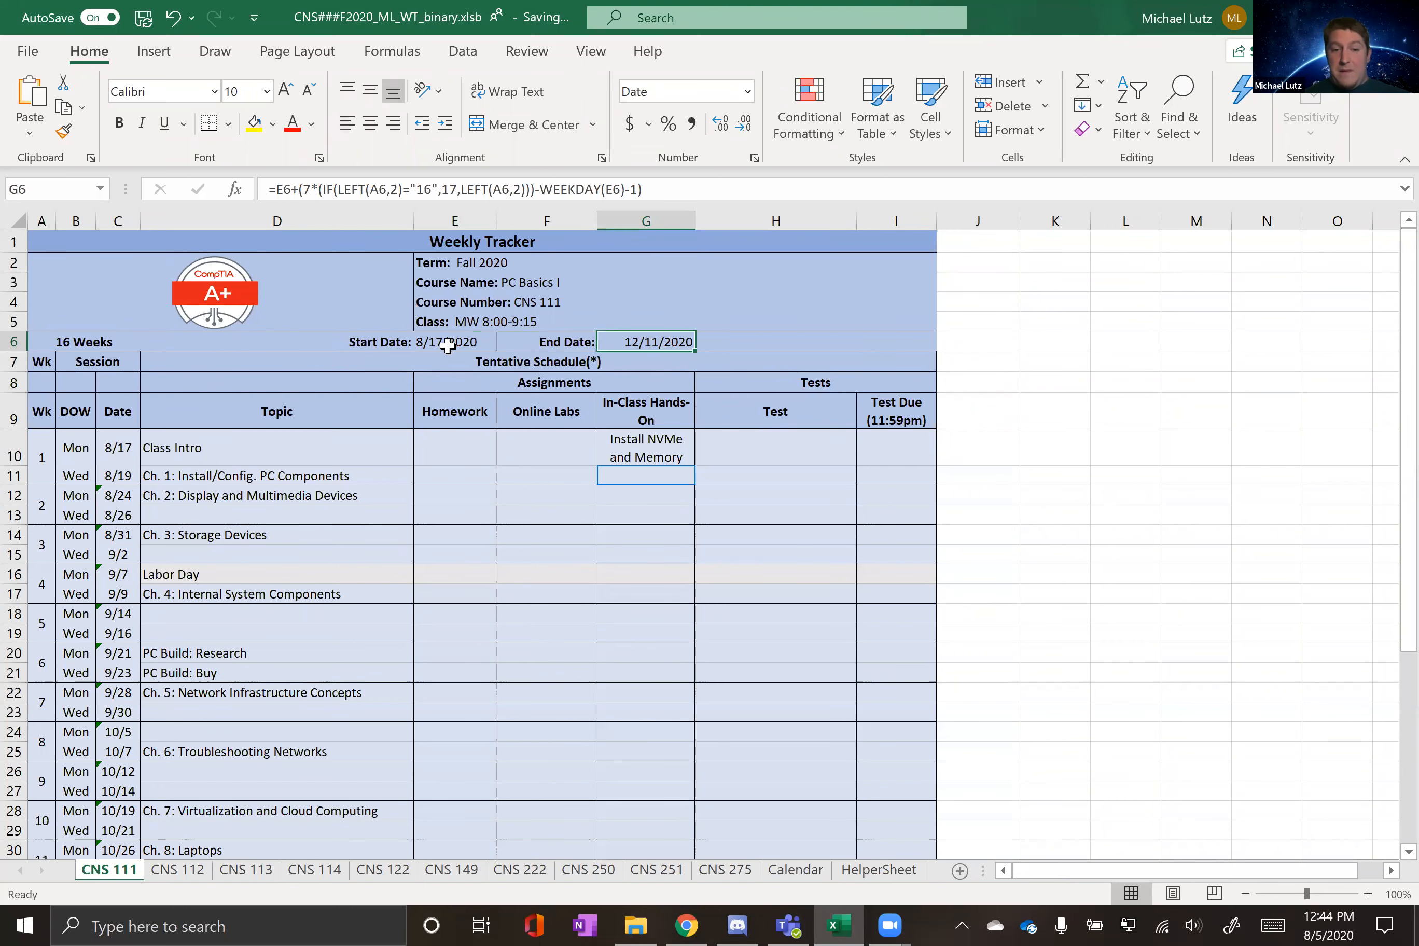
left_click(117, 445)
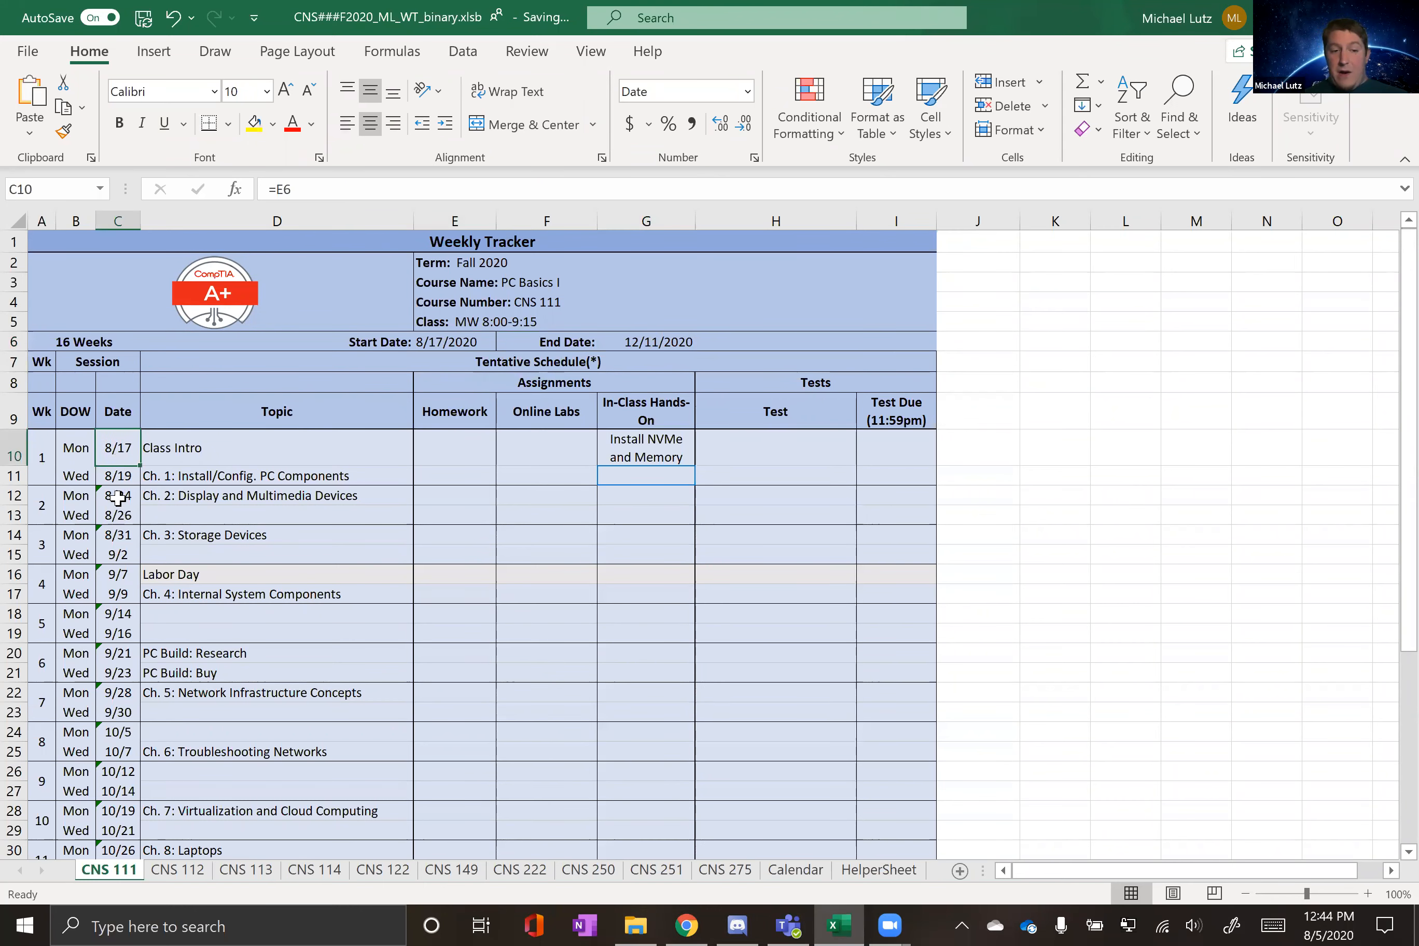
left_click(440, 343)
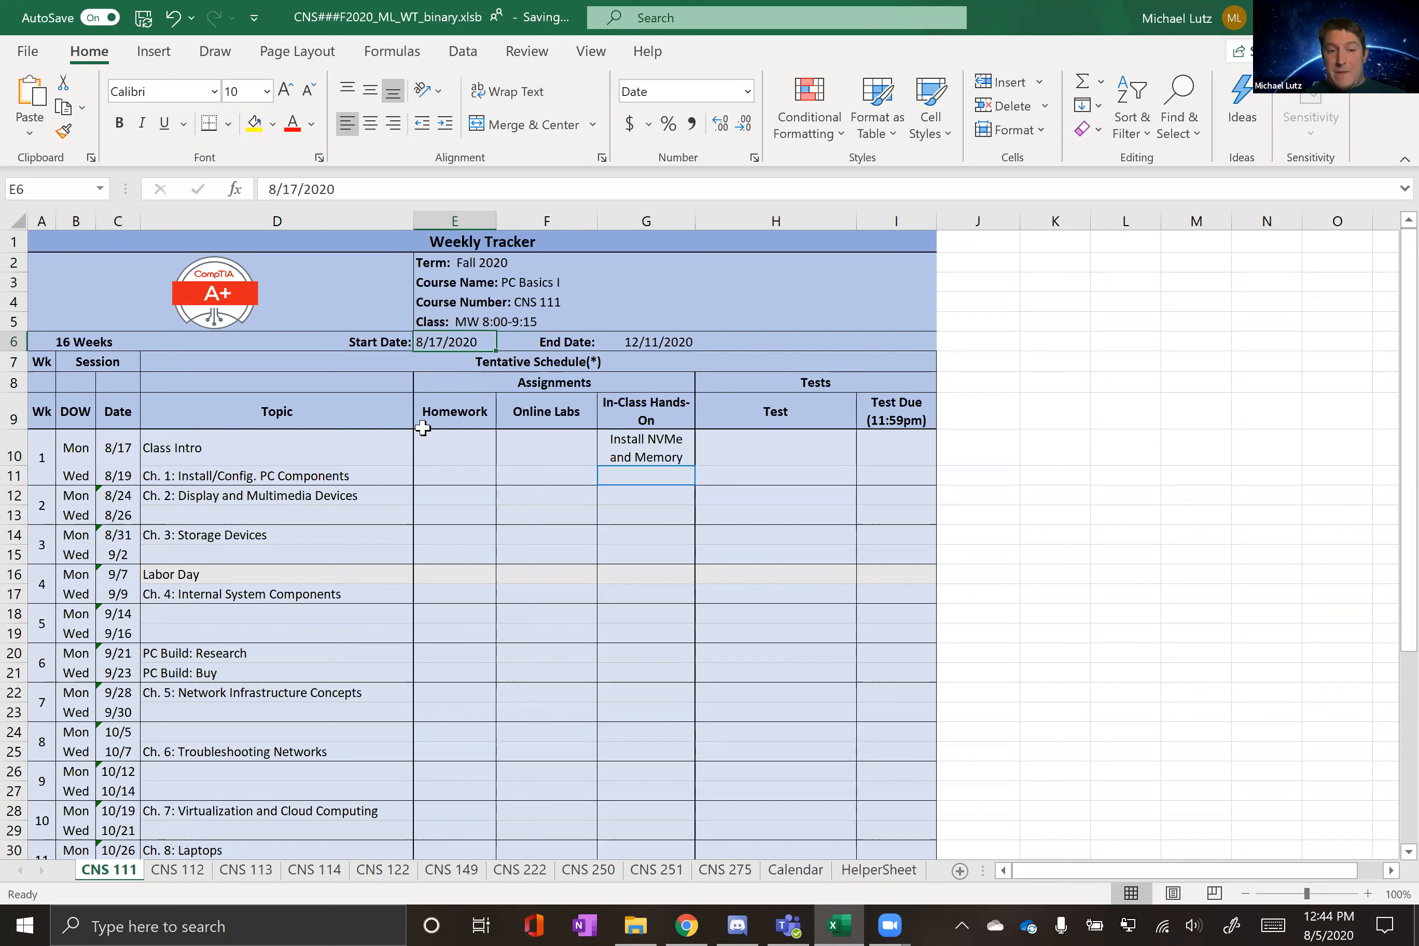
Step: Check how the CNS 112 sheet's start date is linked, and return to the source start date on CNS 111
left_click(183, 868)
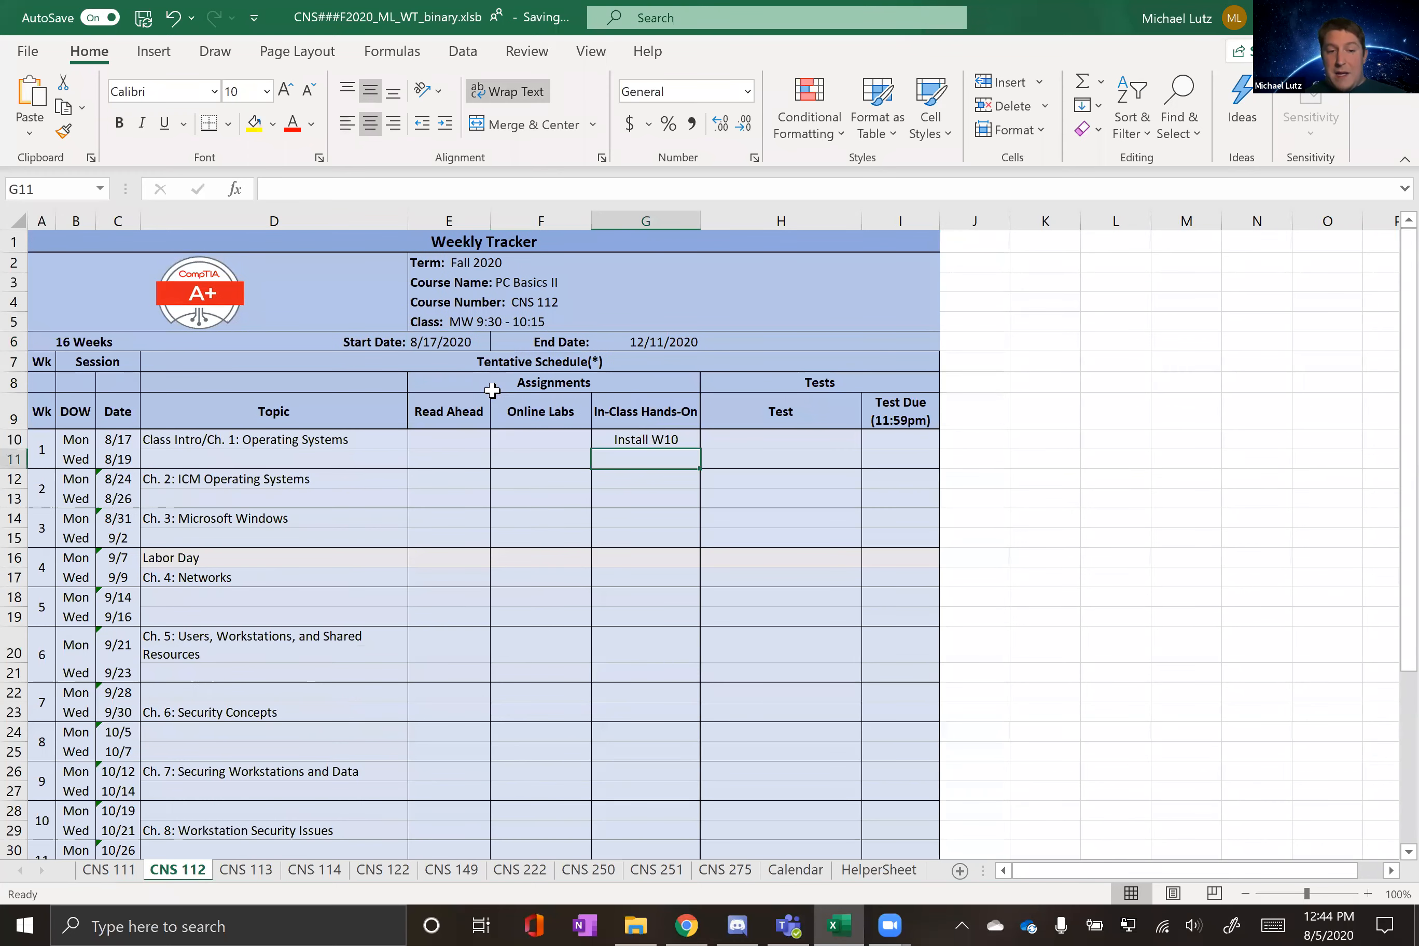
left_click(468, 345)
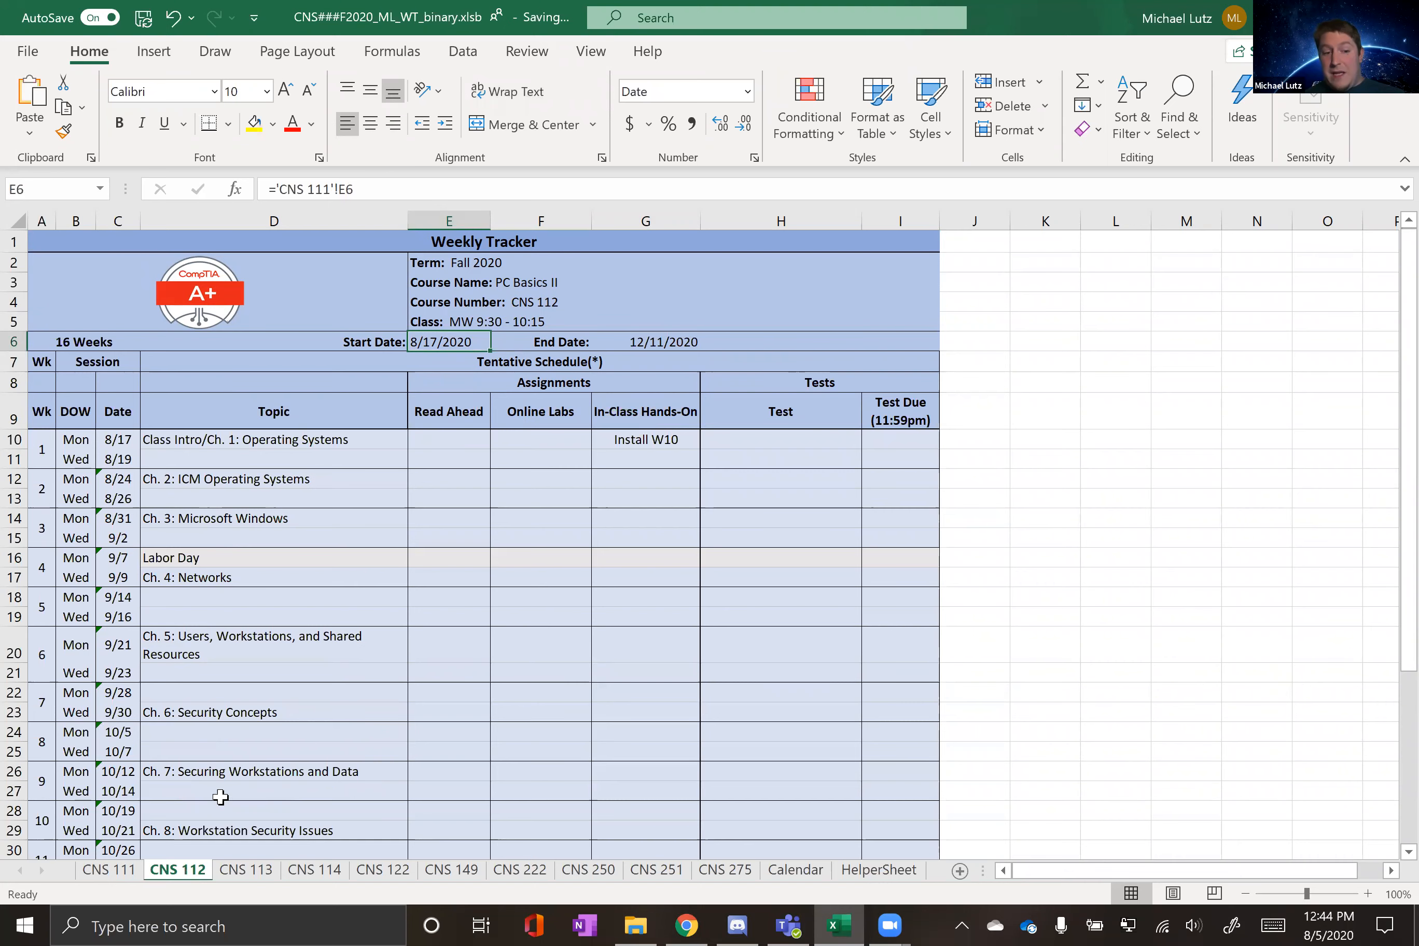
left_click(122, 853)
left_click(109, 869)
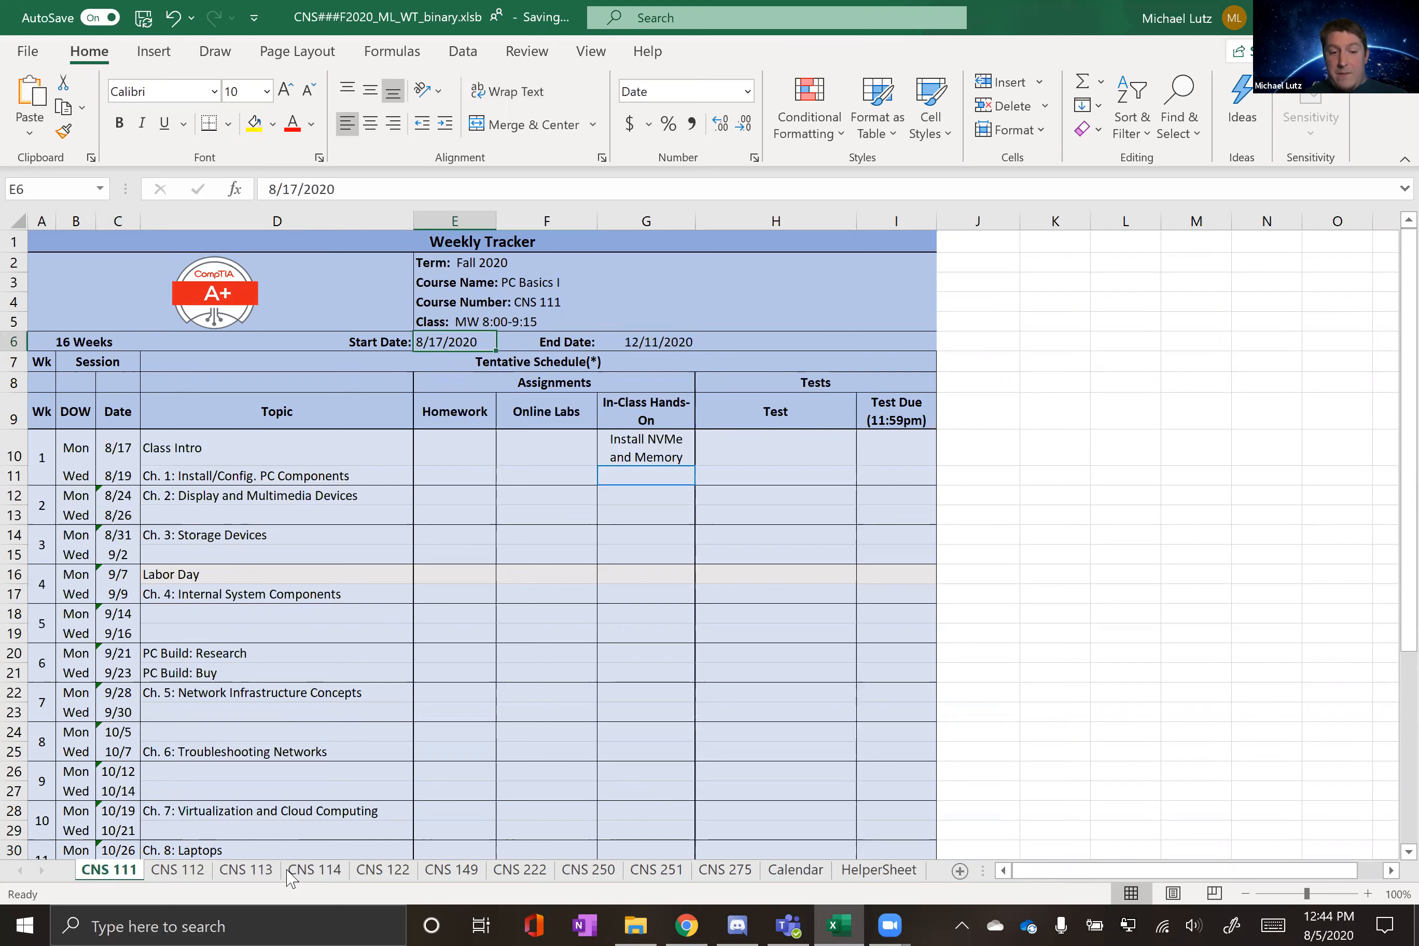
Step: On the CNS 114 sheet, remove the one-day offset from the start date so its formula is ='CNS 111'!E6
left_click(306, 869)
left_click(429, 338)
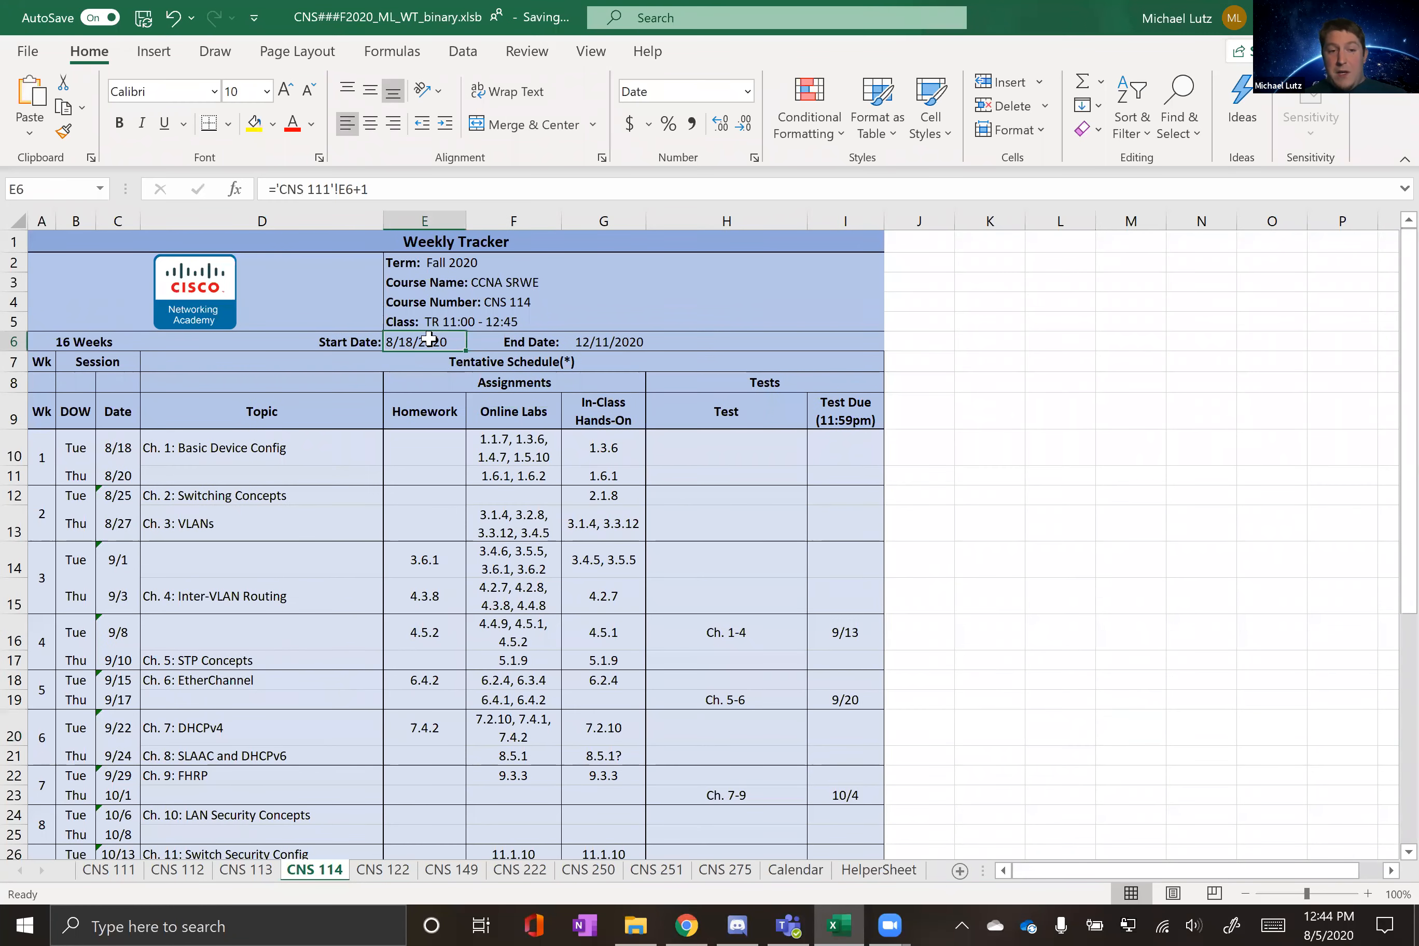
left_click(373, 189)
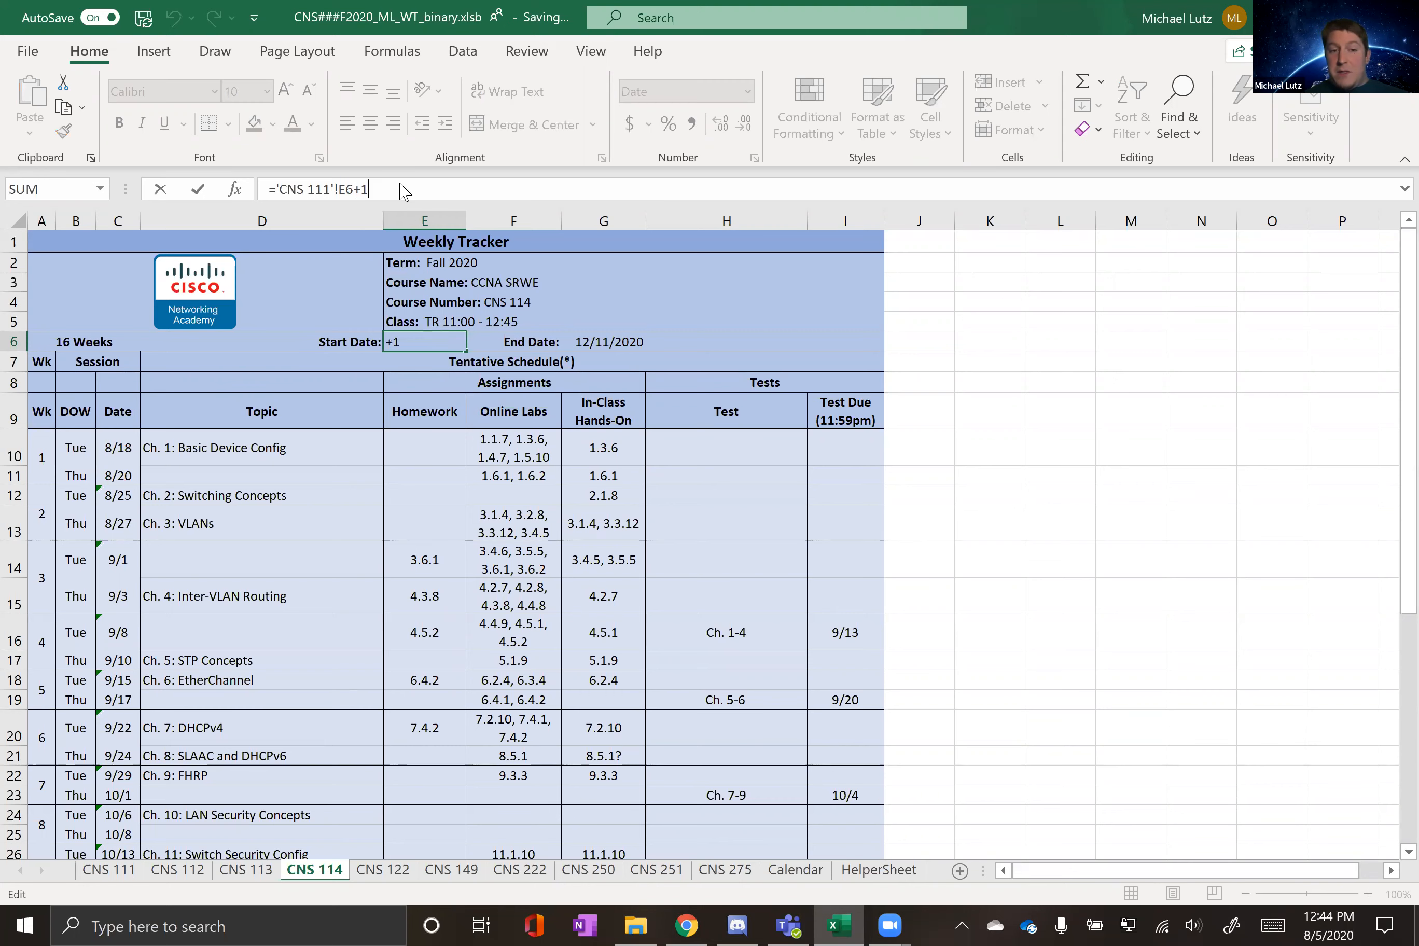
key("BackSpace")
key("BackSpace")
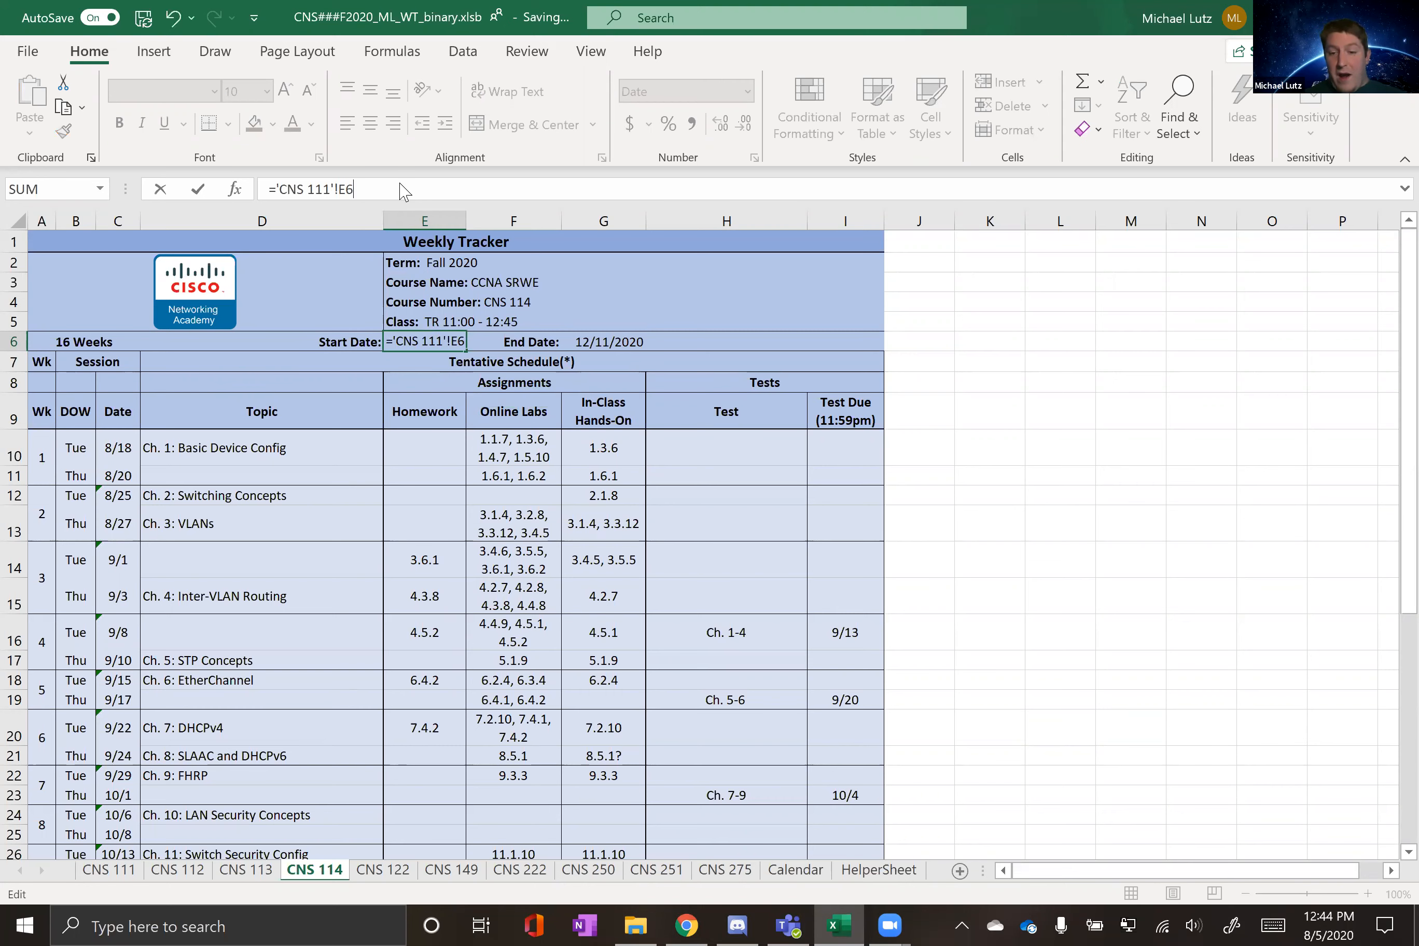
key("Return")
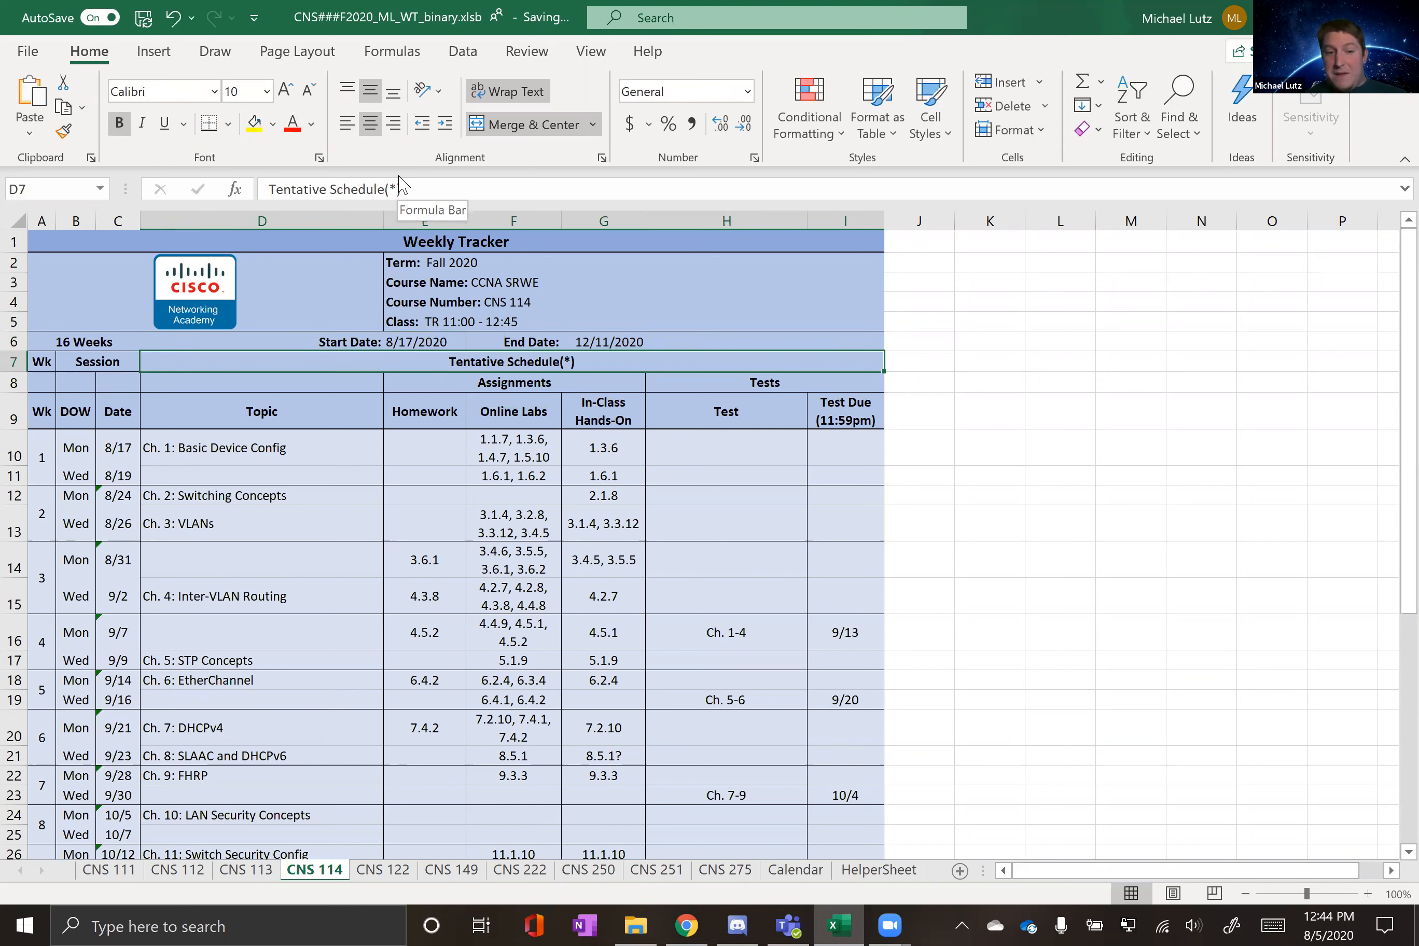
Step: Check the first session's day and date formulas on CNS 114, and set the start date formula to ='CNS 111'!E6+1
left_click(77, 455)
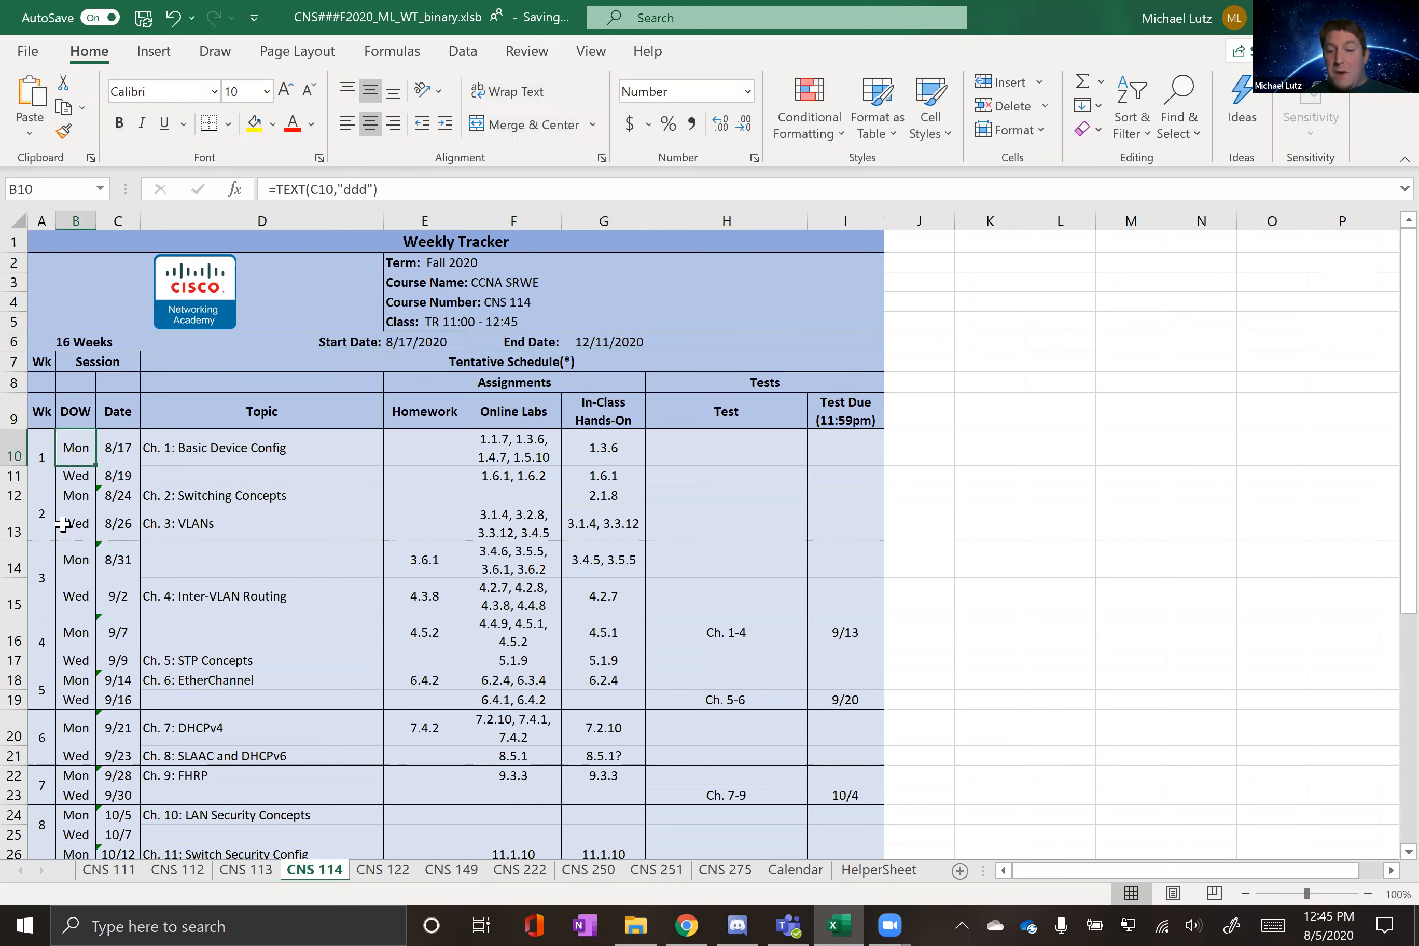
left_click(116, 450)
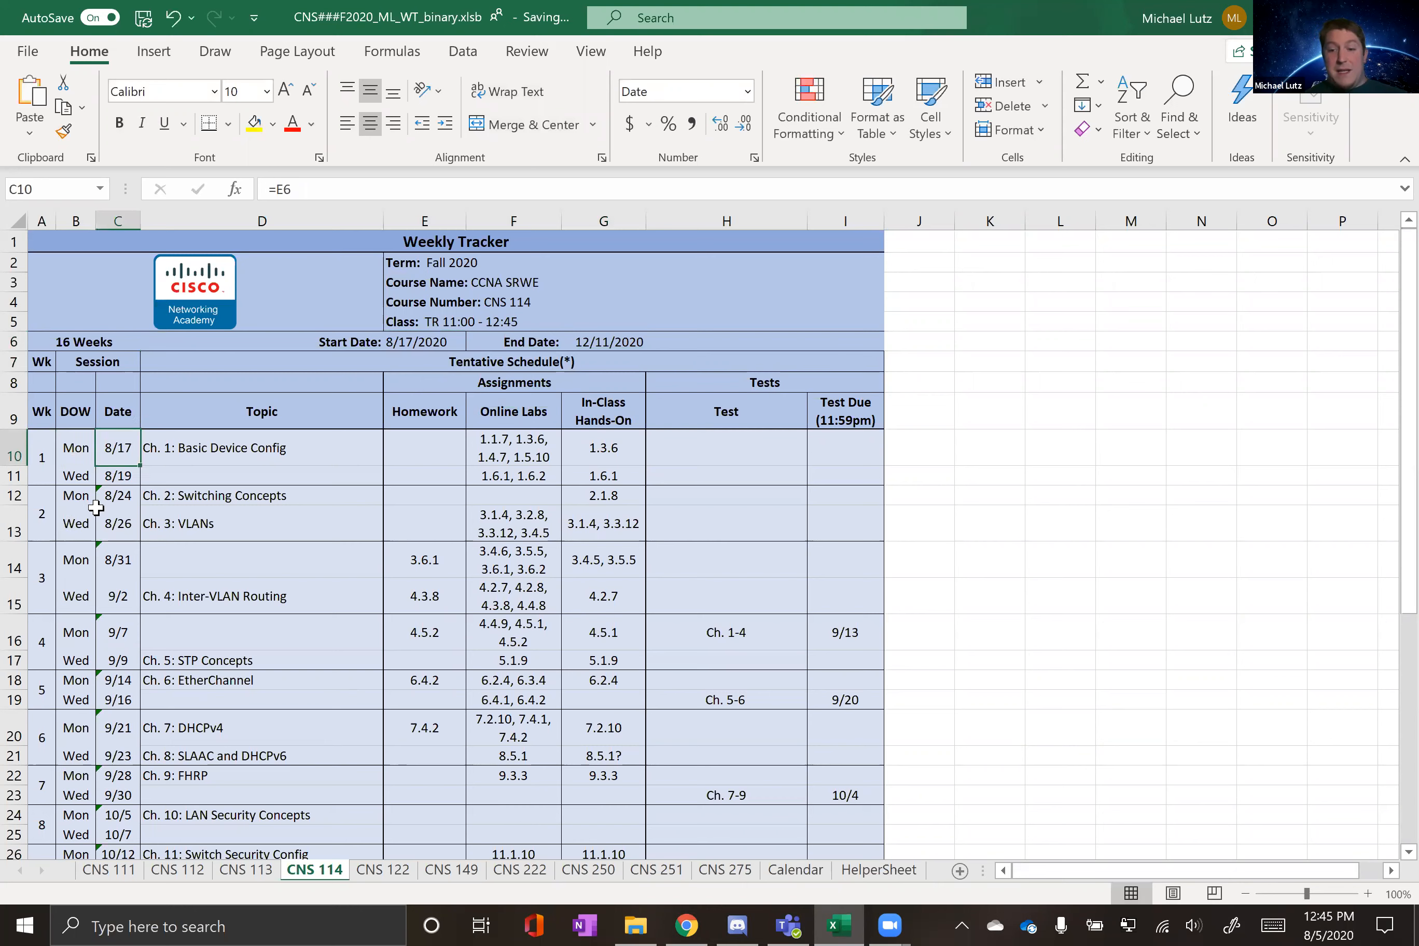
left_click(419, 342)
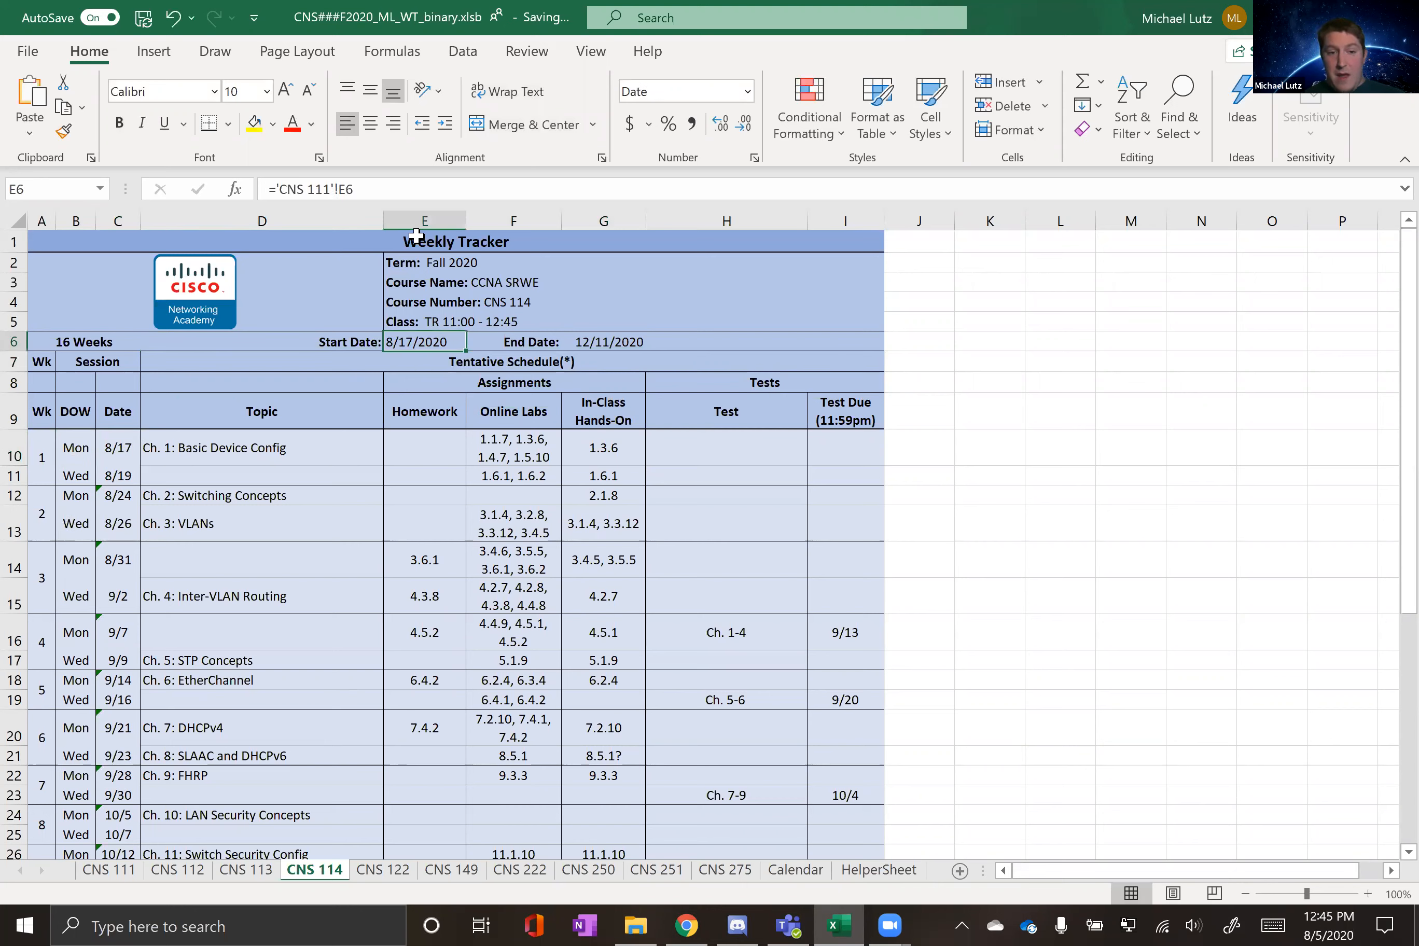
left_click(389, 196)
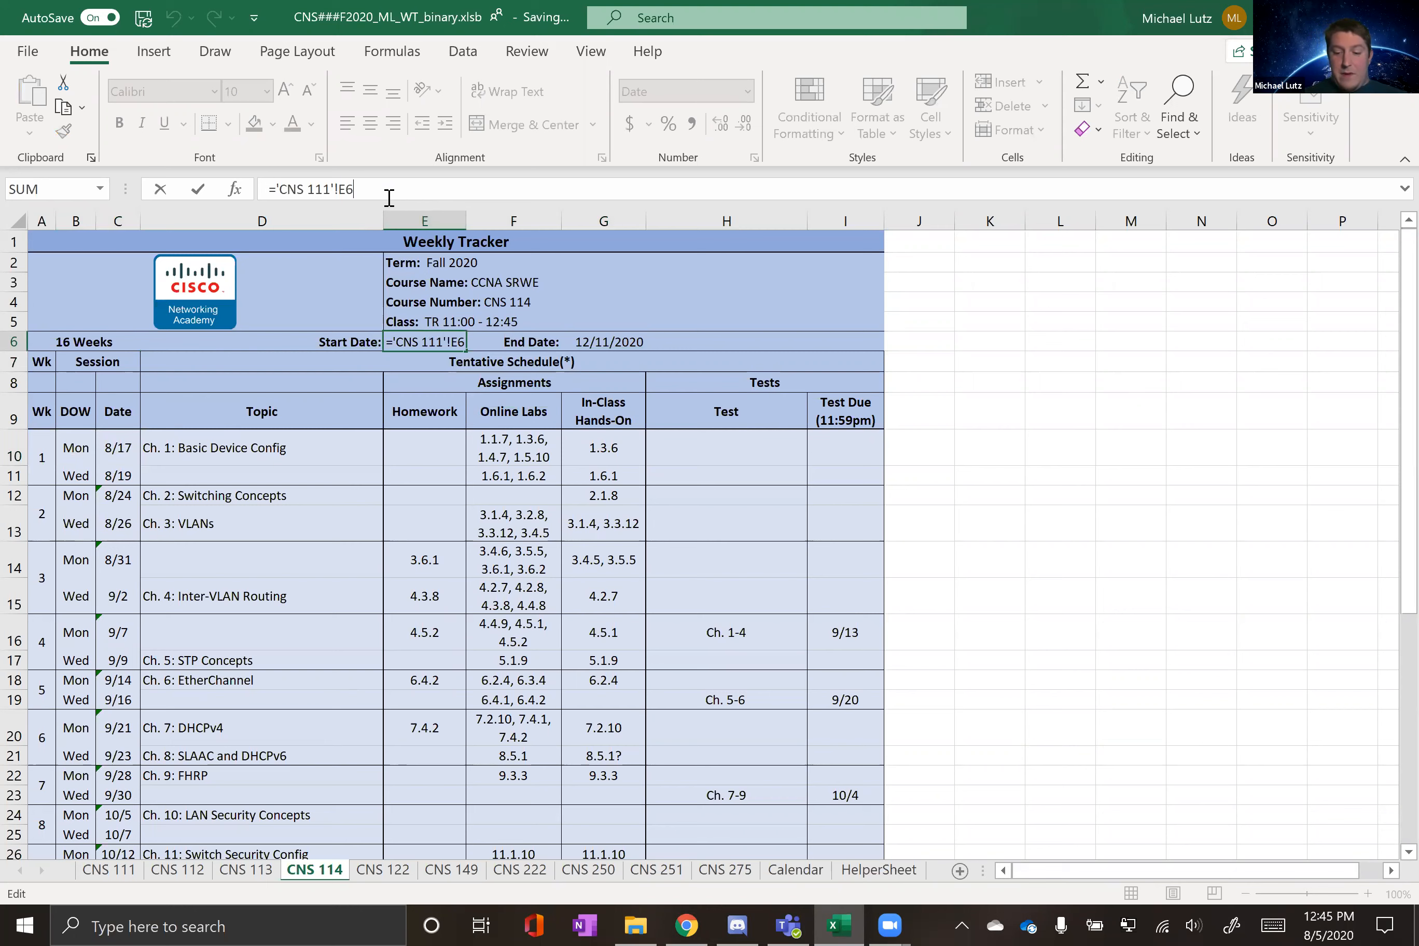
type("+1")
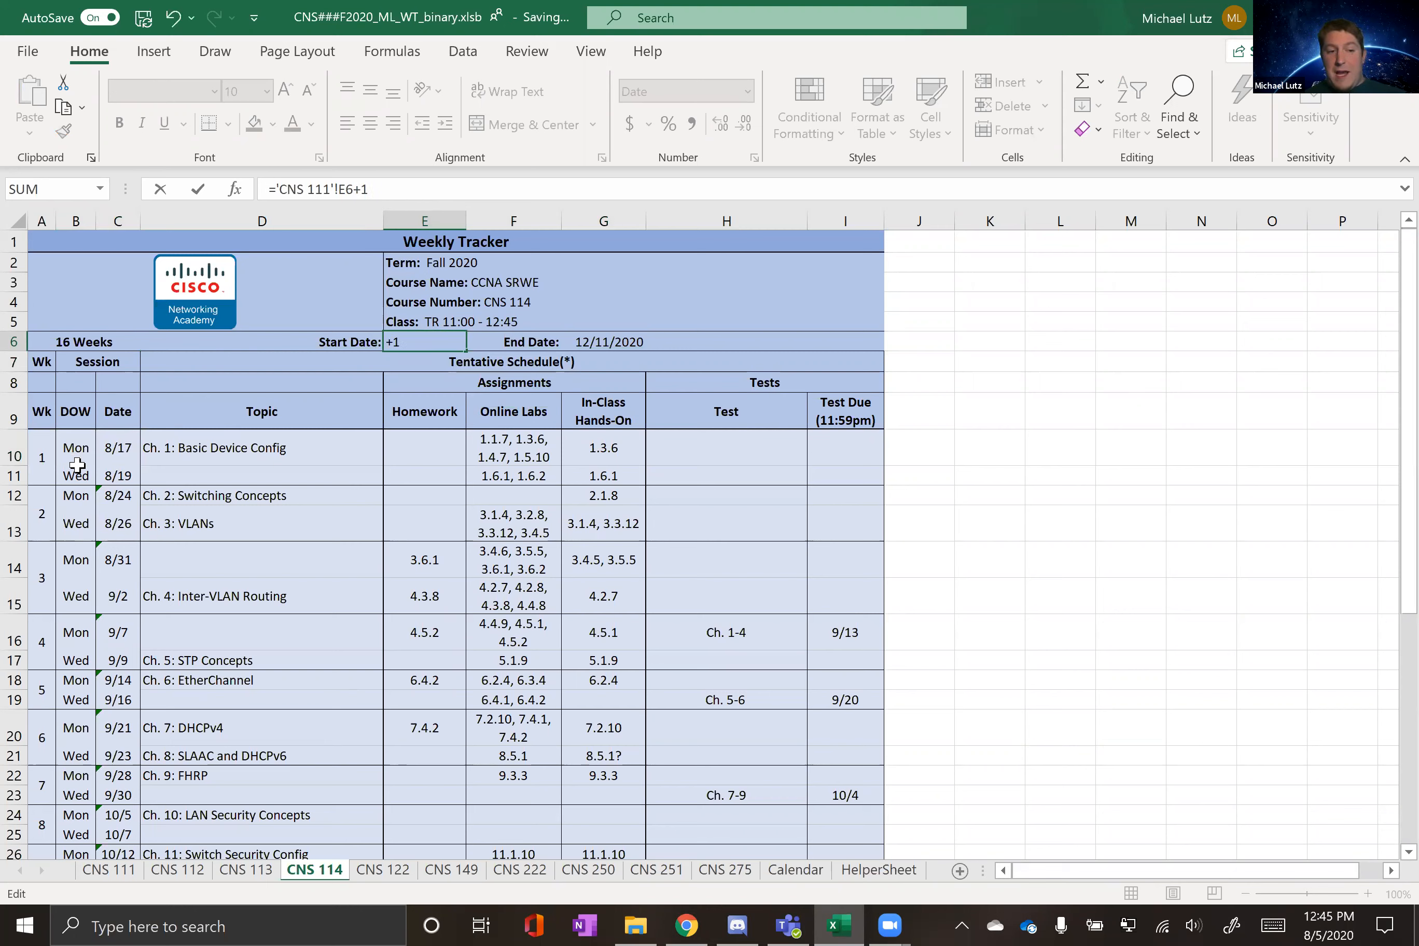
key("Return")
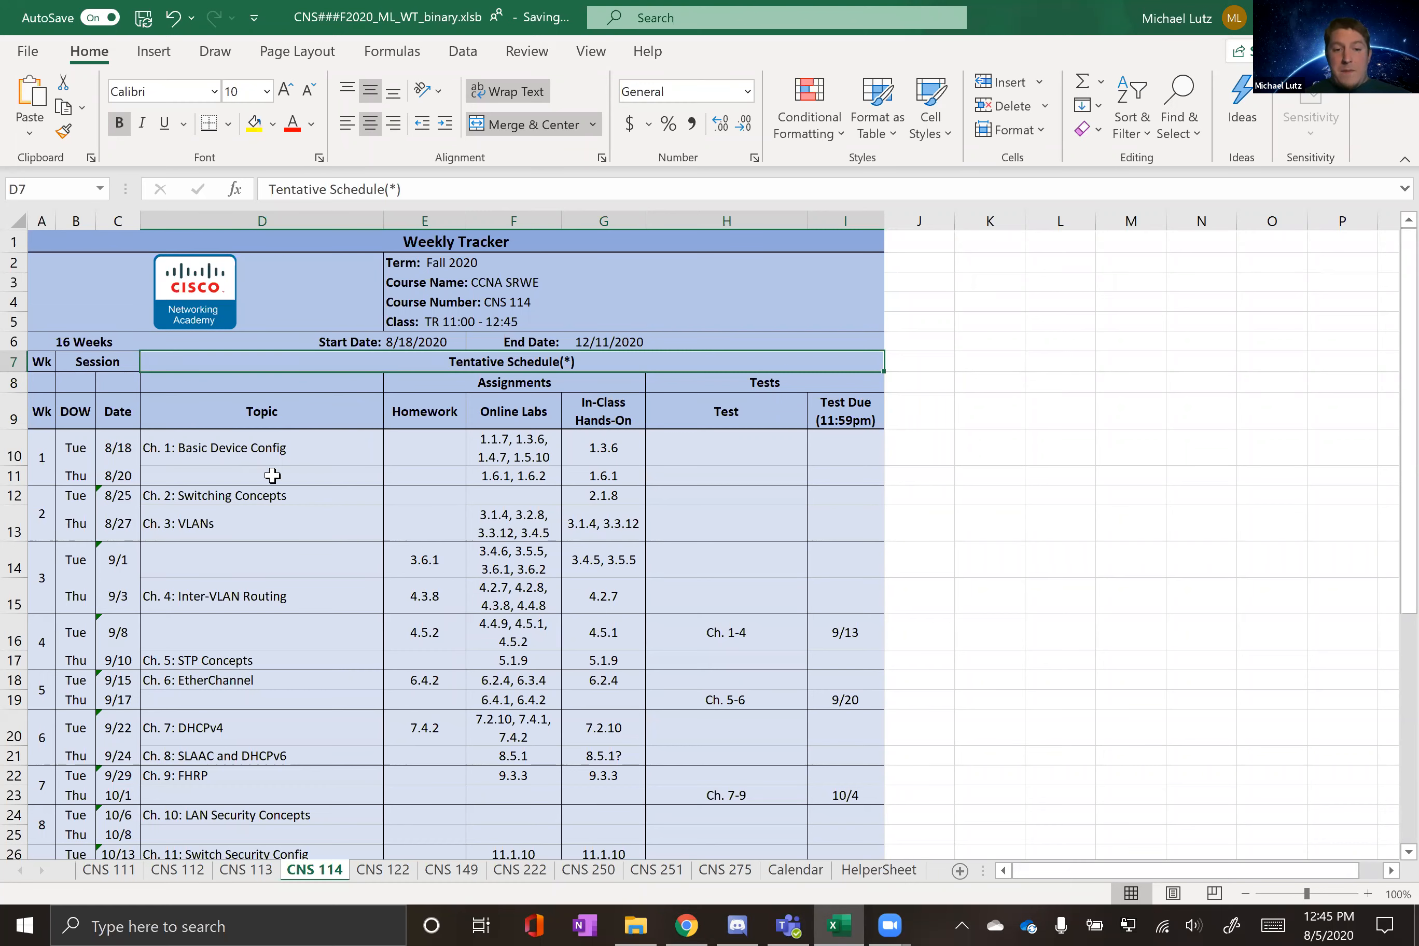
Step: Return to the CNS 111 sheet and review its full schedule and the topics of the first weeks
left_click(122, 870)
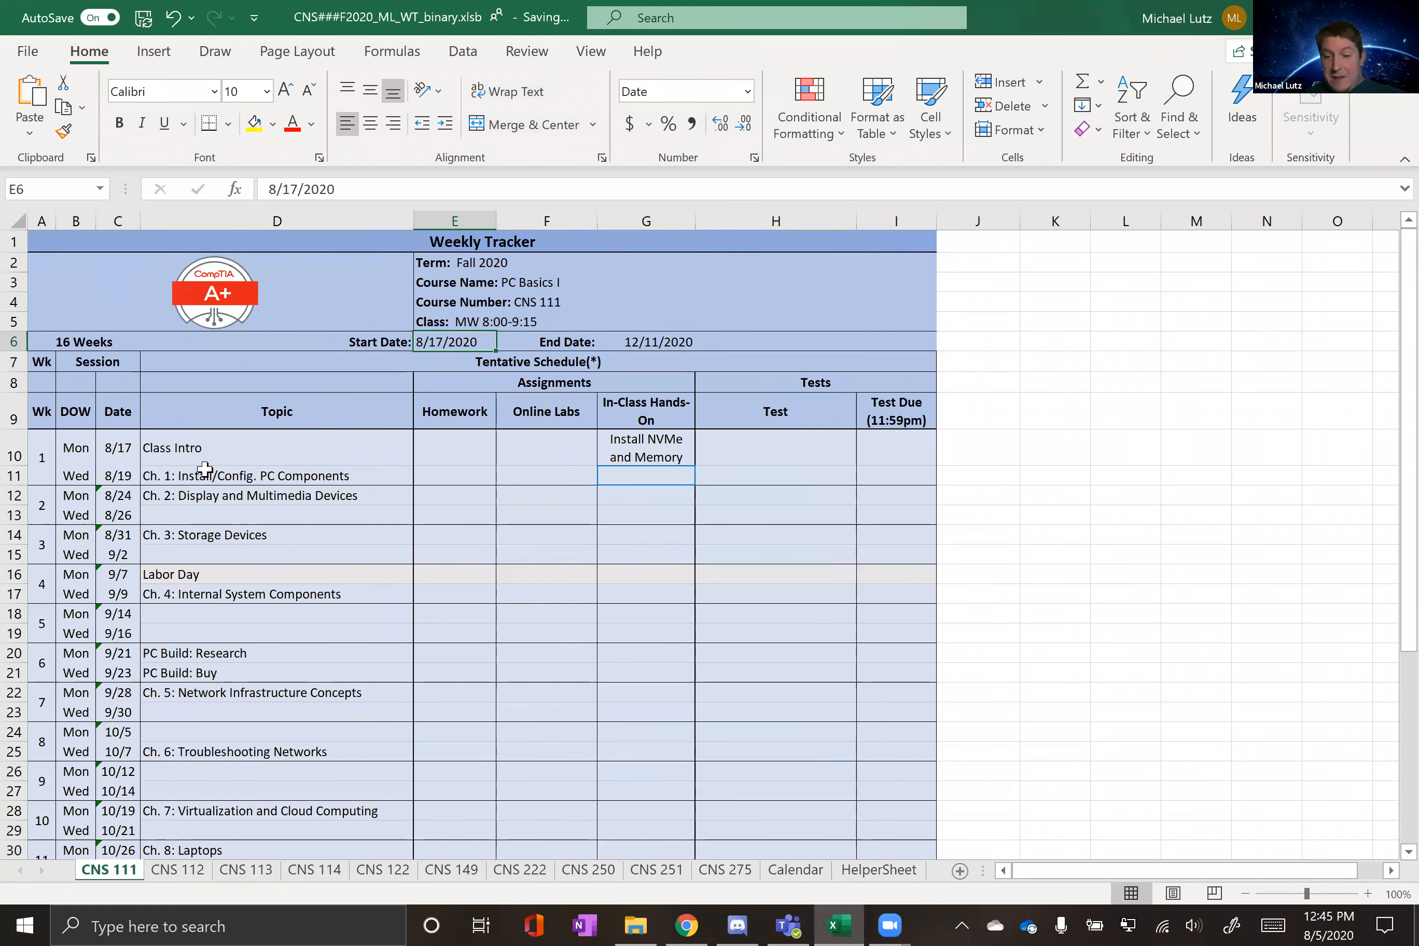
scroll(205, 470, "down", 5)
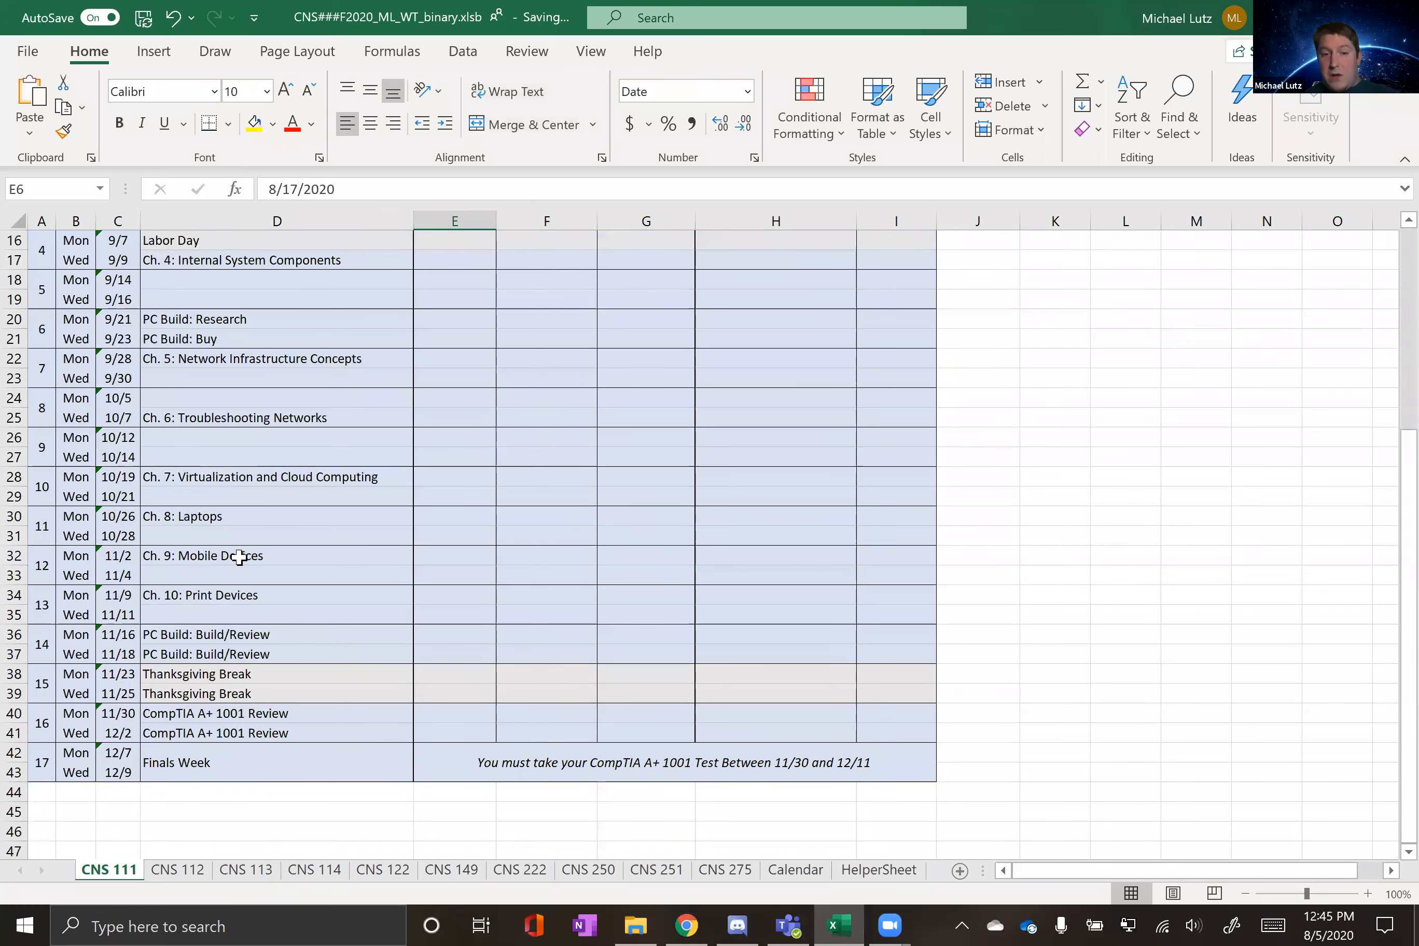
scroll(238, 557, "up", 5)
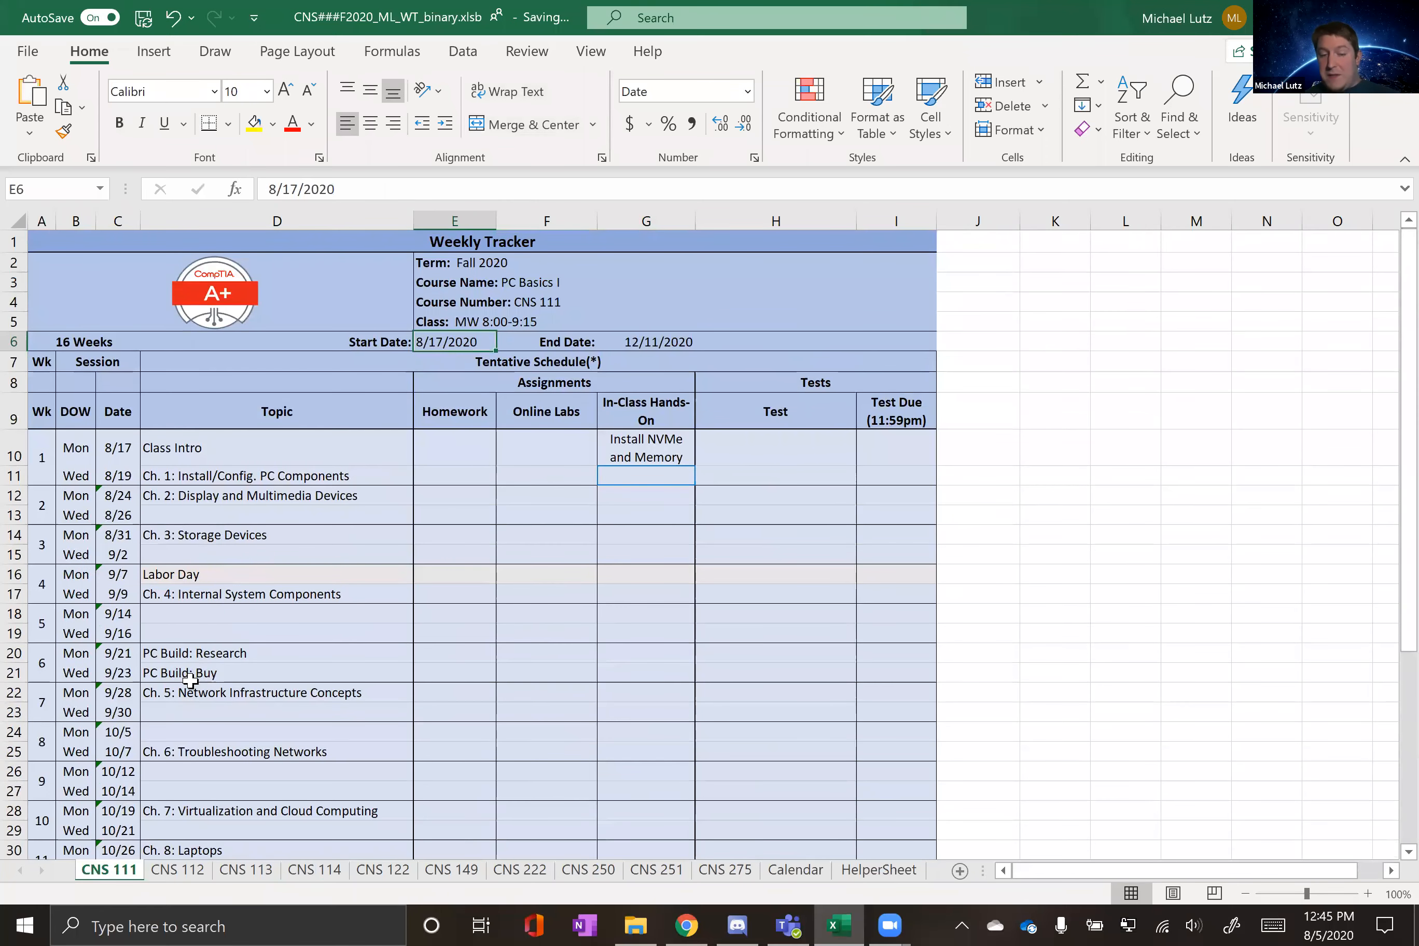
left_click(166, 450)
left_click(207, 509)
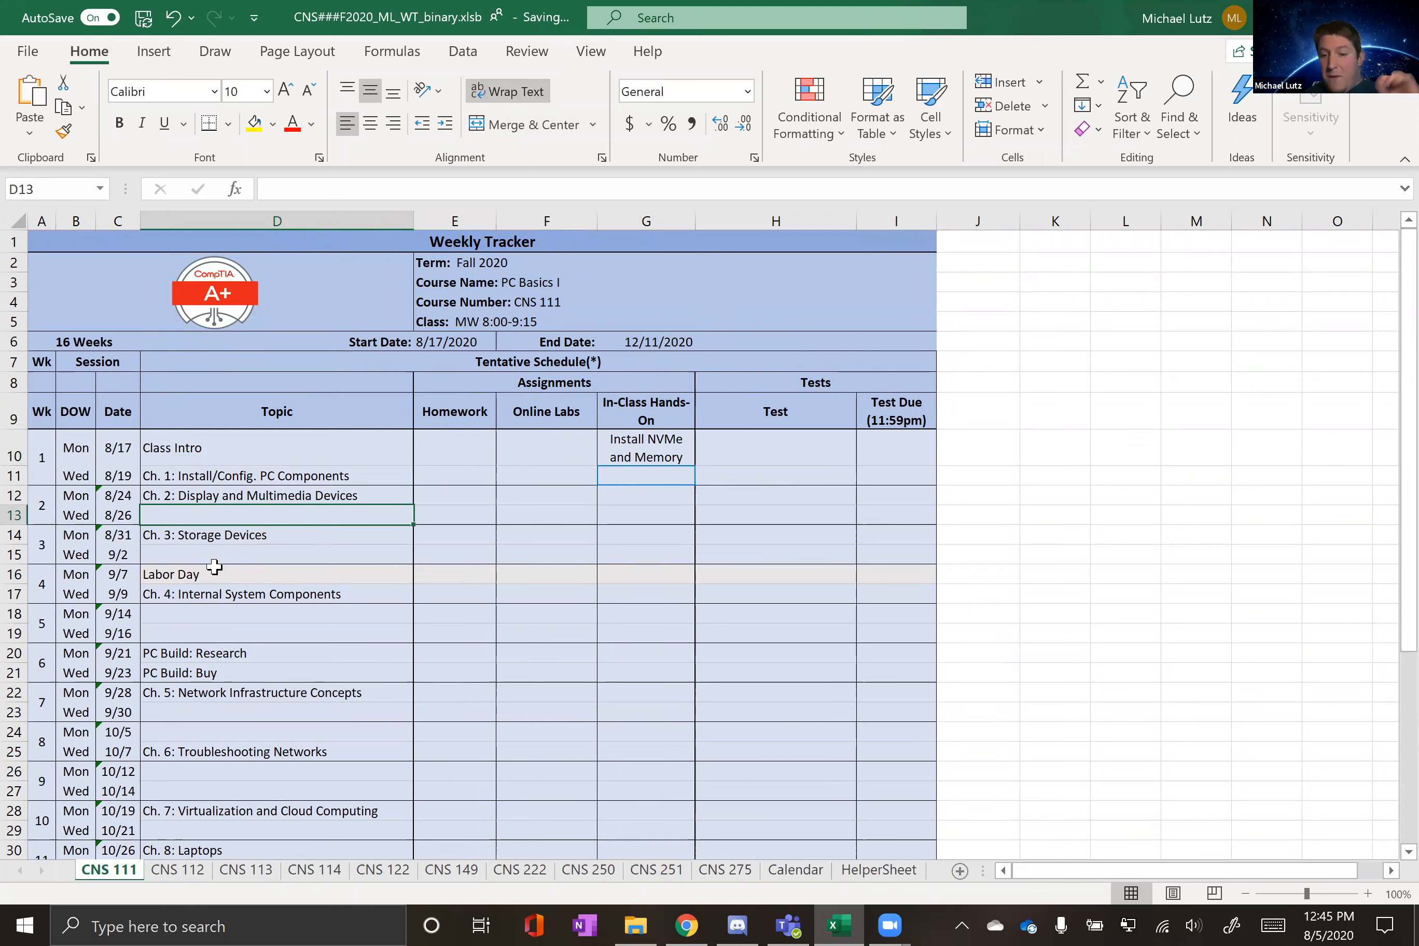
Step: Set the CNS 111 course length in A6 to 8 Weeks and check the end date formula
left_click(82, 344)
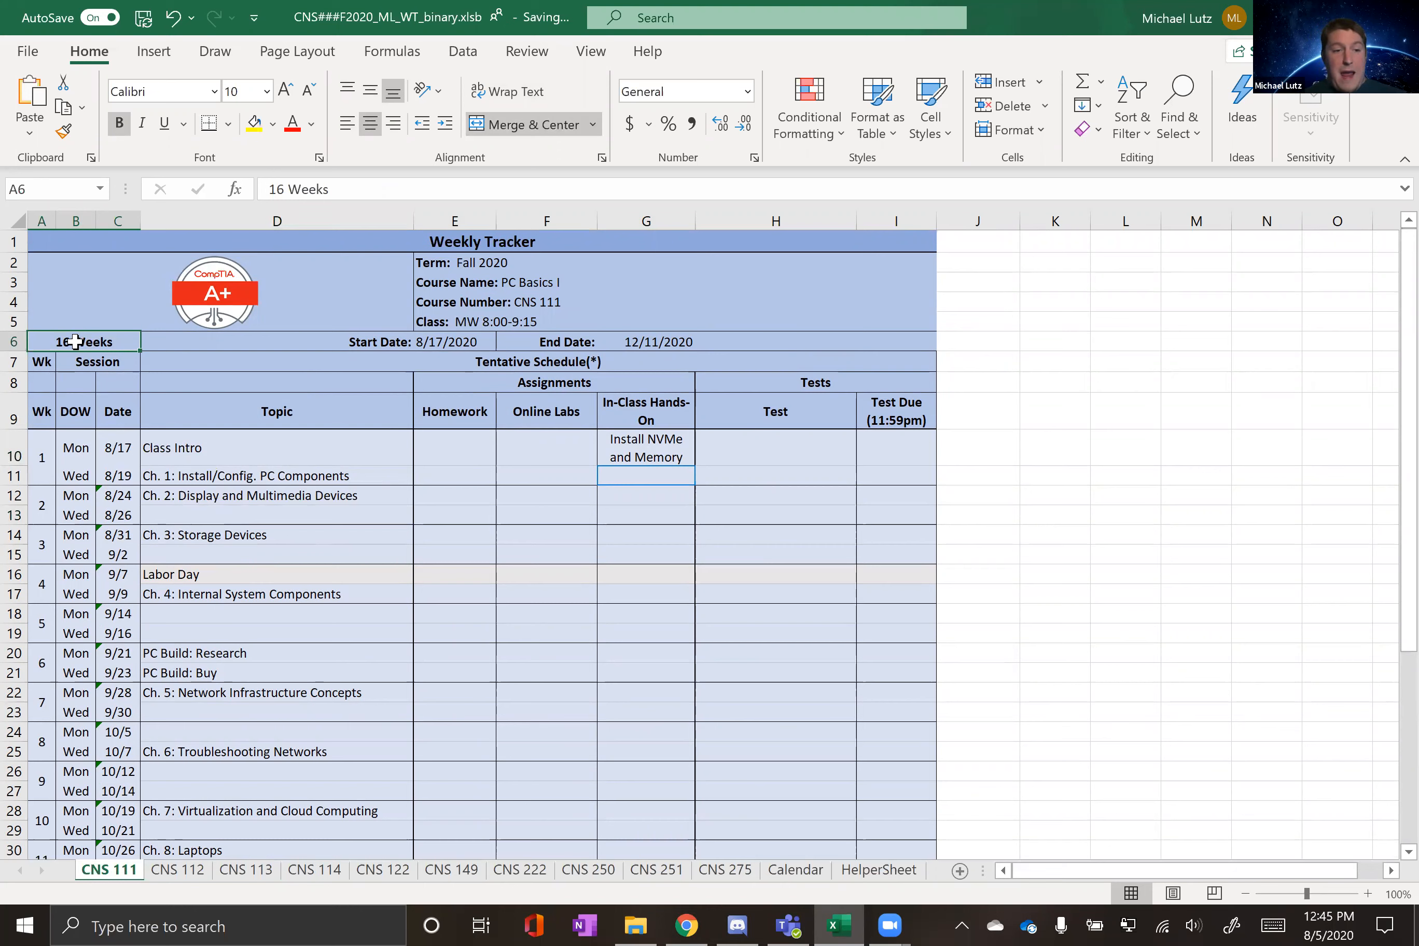
left_click(282, 189)
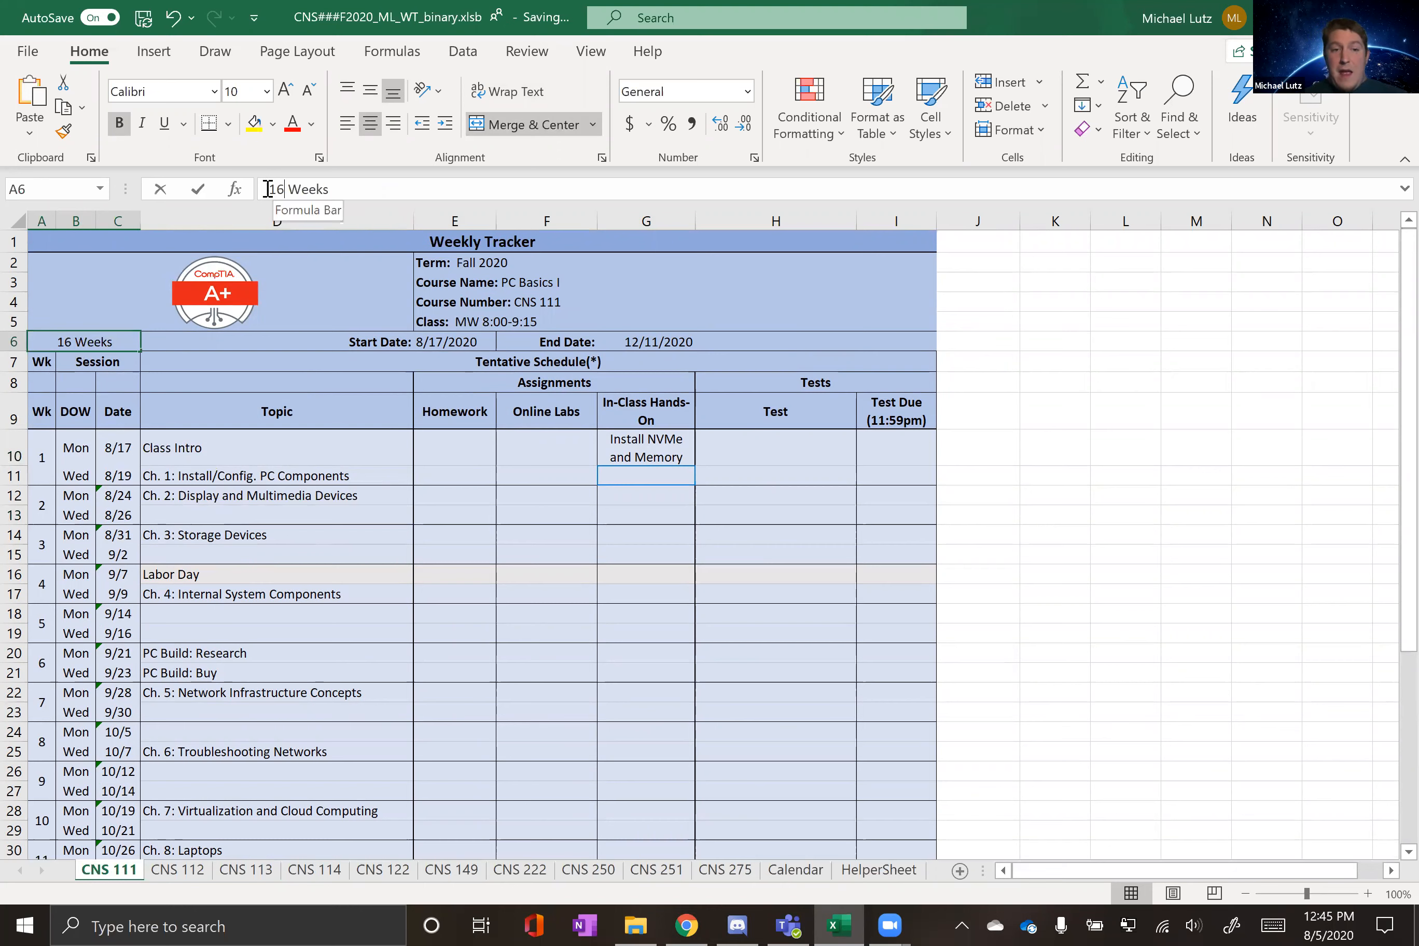
double_click(269, 189)
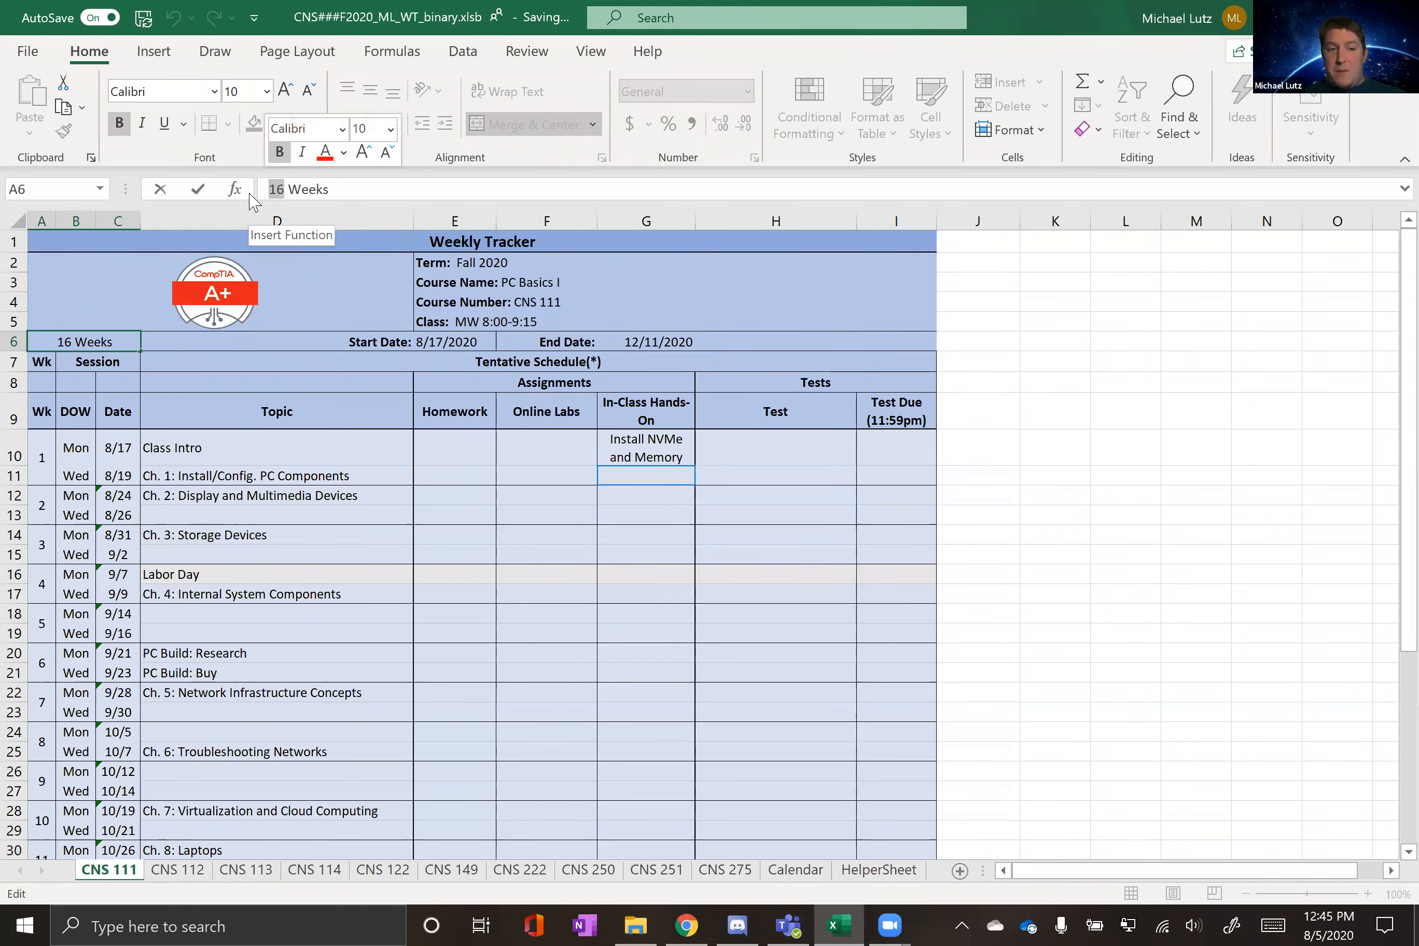
type("8")
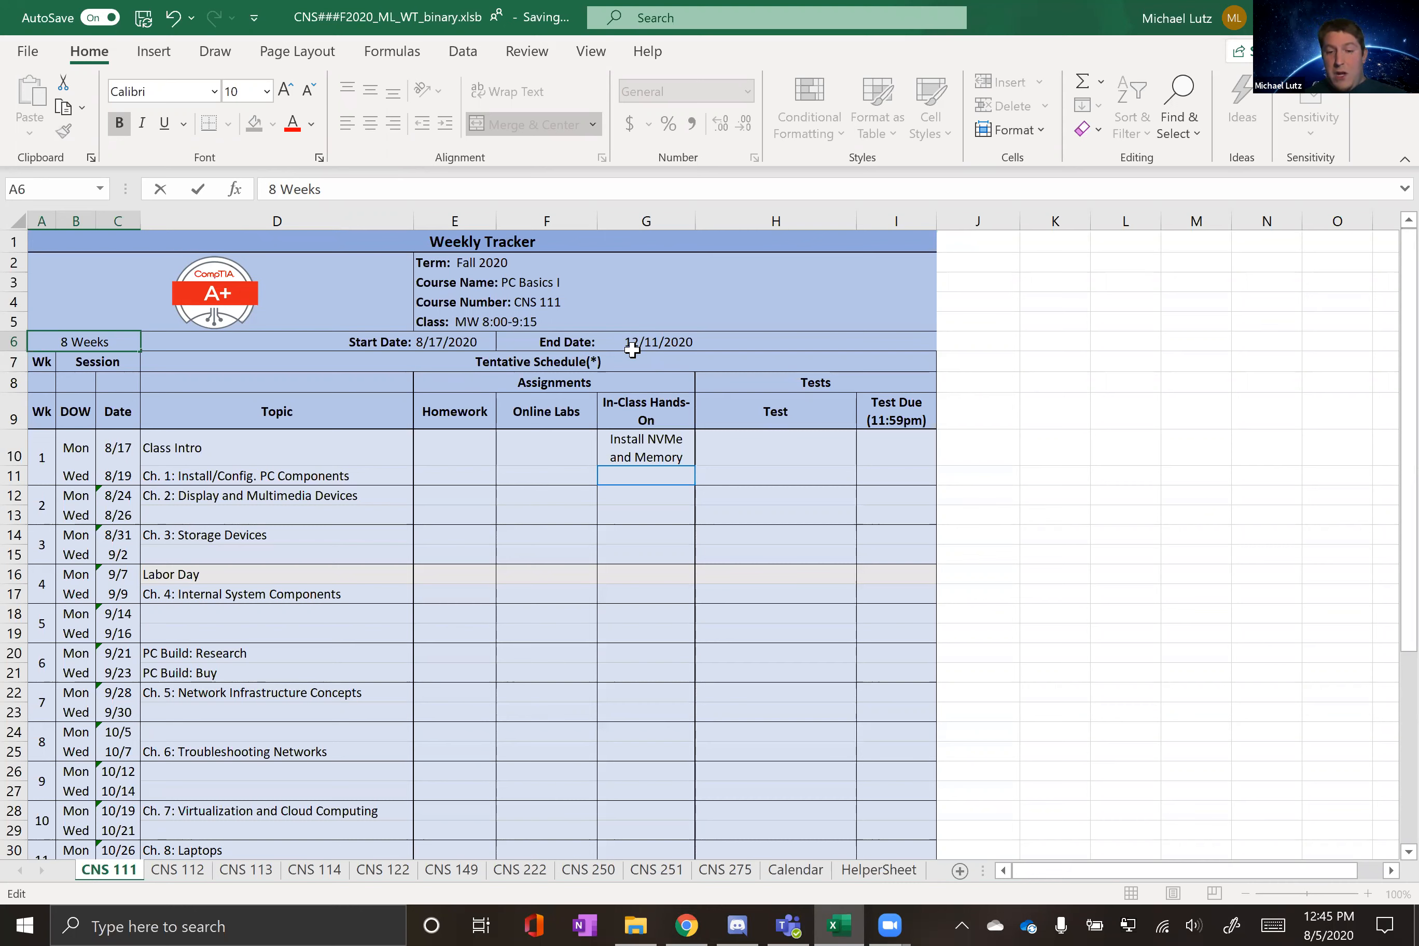
key("Return")
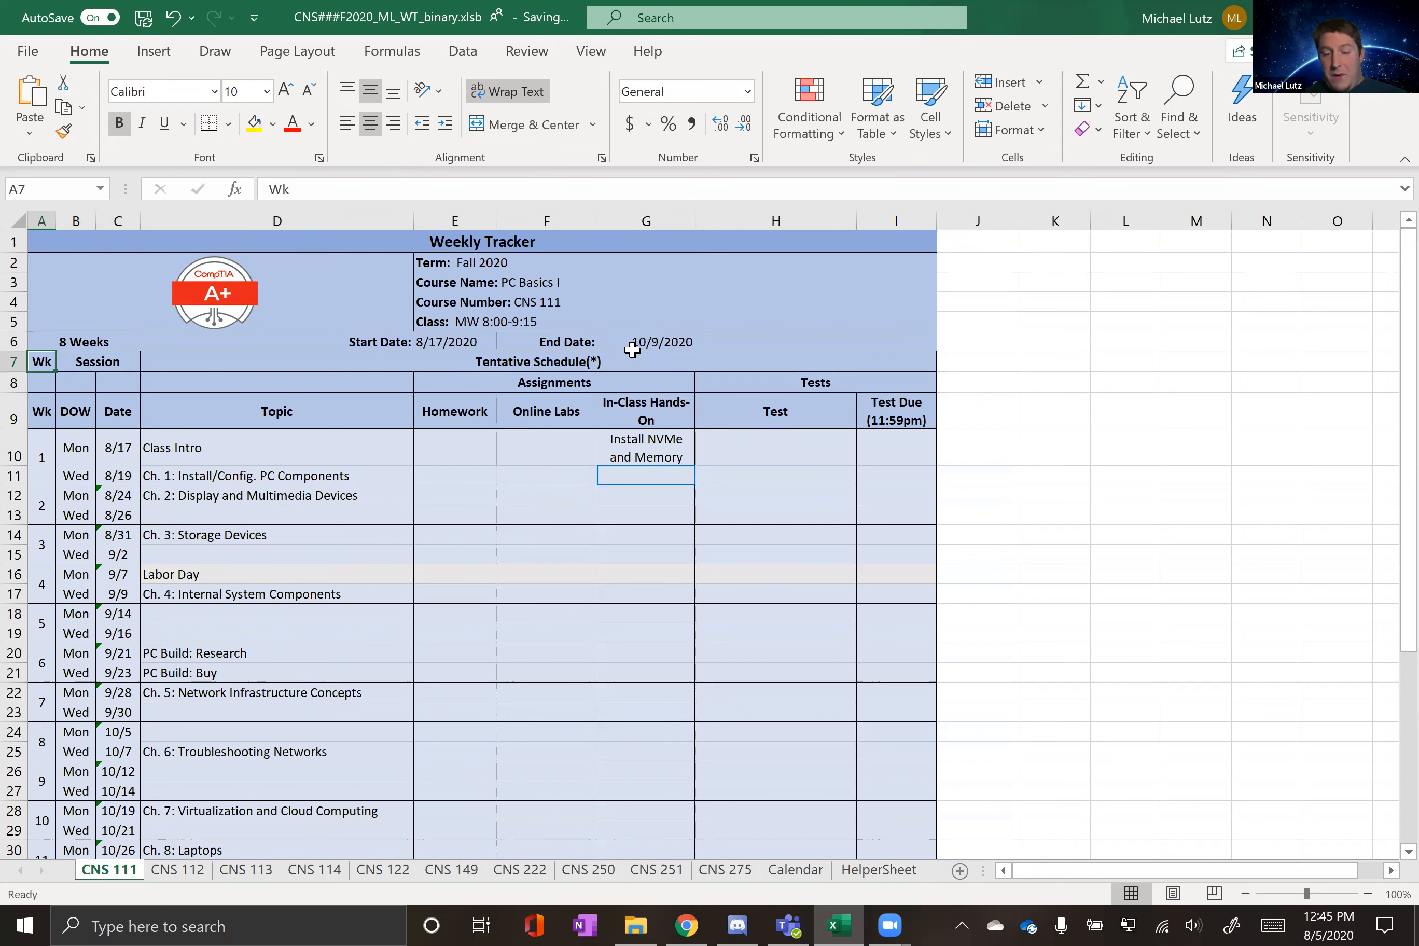
left_click(632, 346)
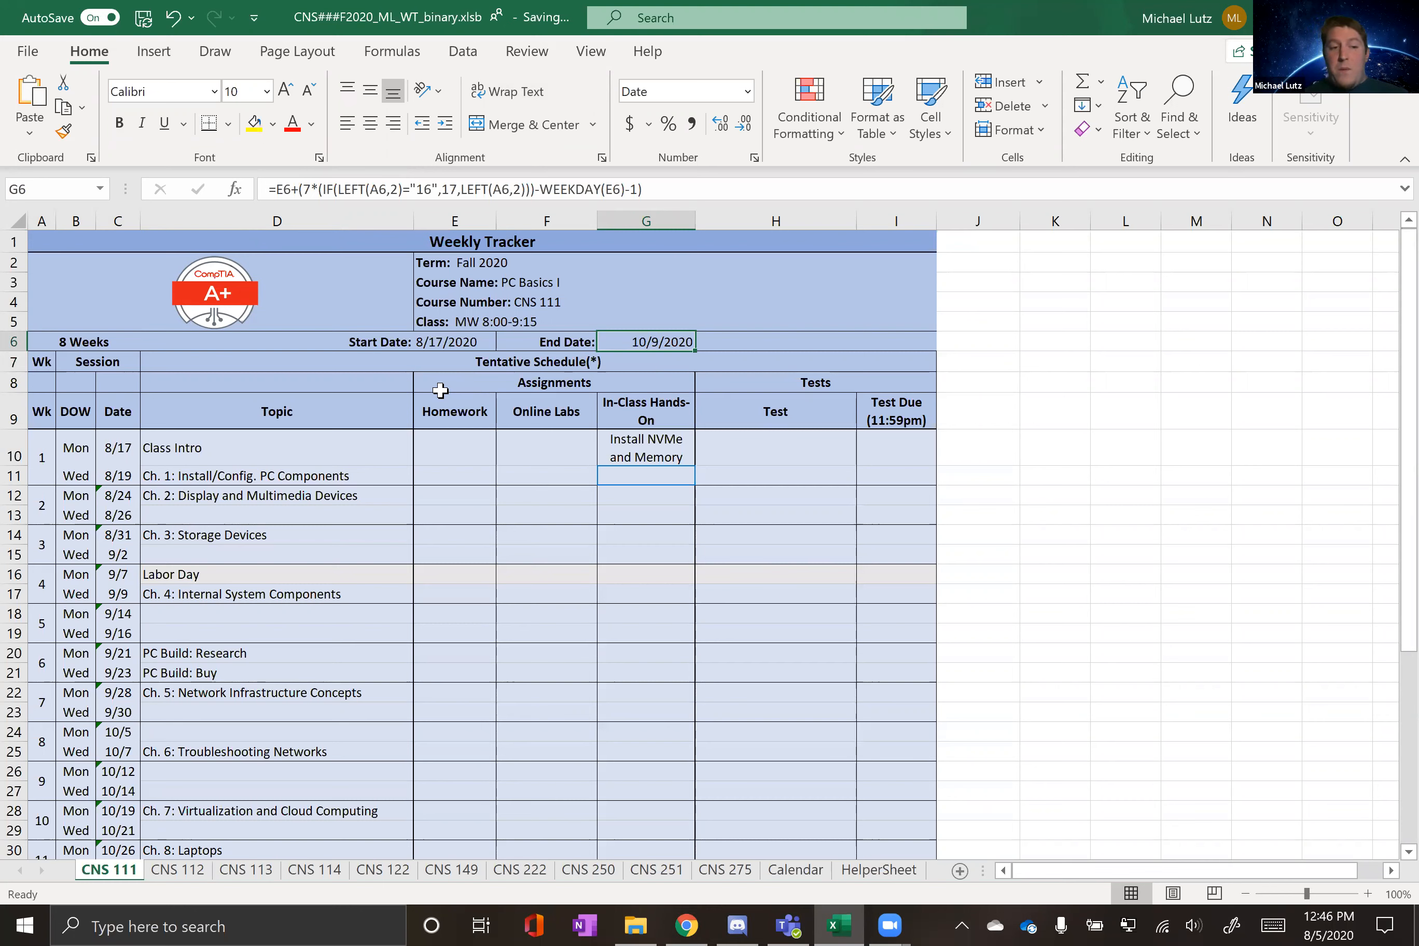
Step: Set the CNS 111 course length in A6 to 16 Weeks and check the calculated end date
double_click(64, 343)
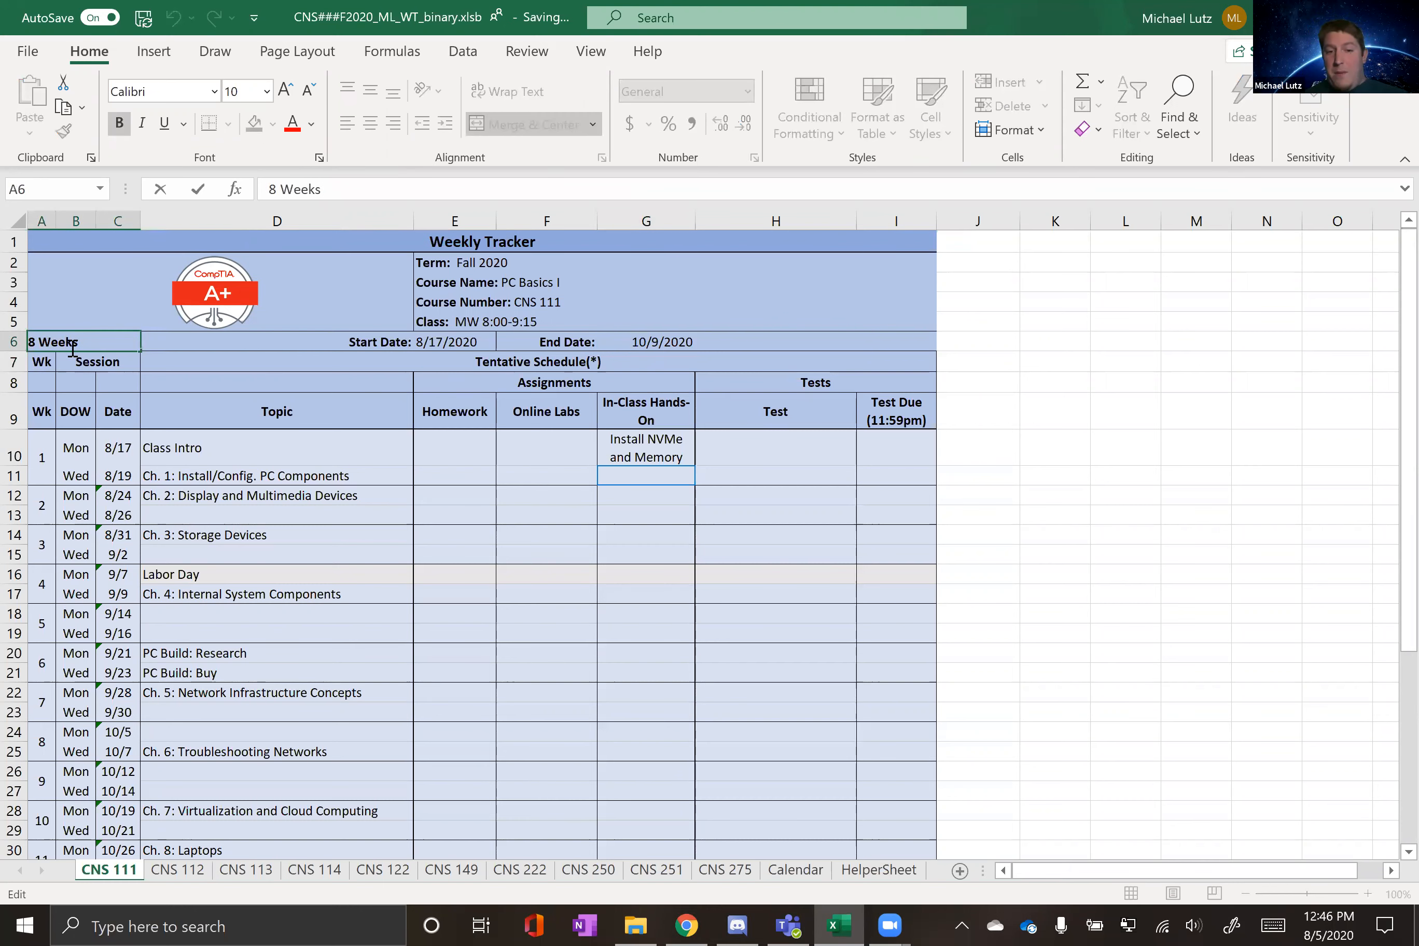
key("Escape")
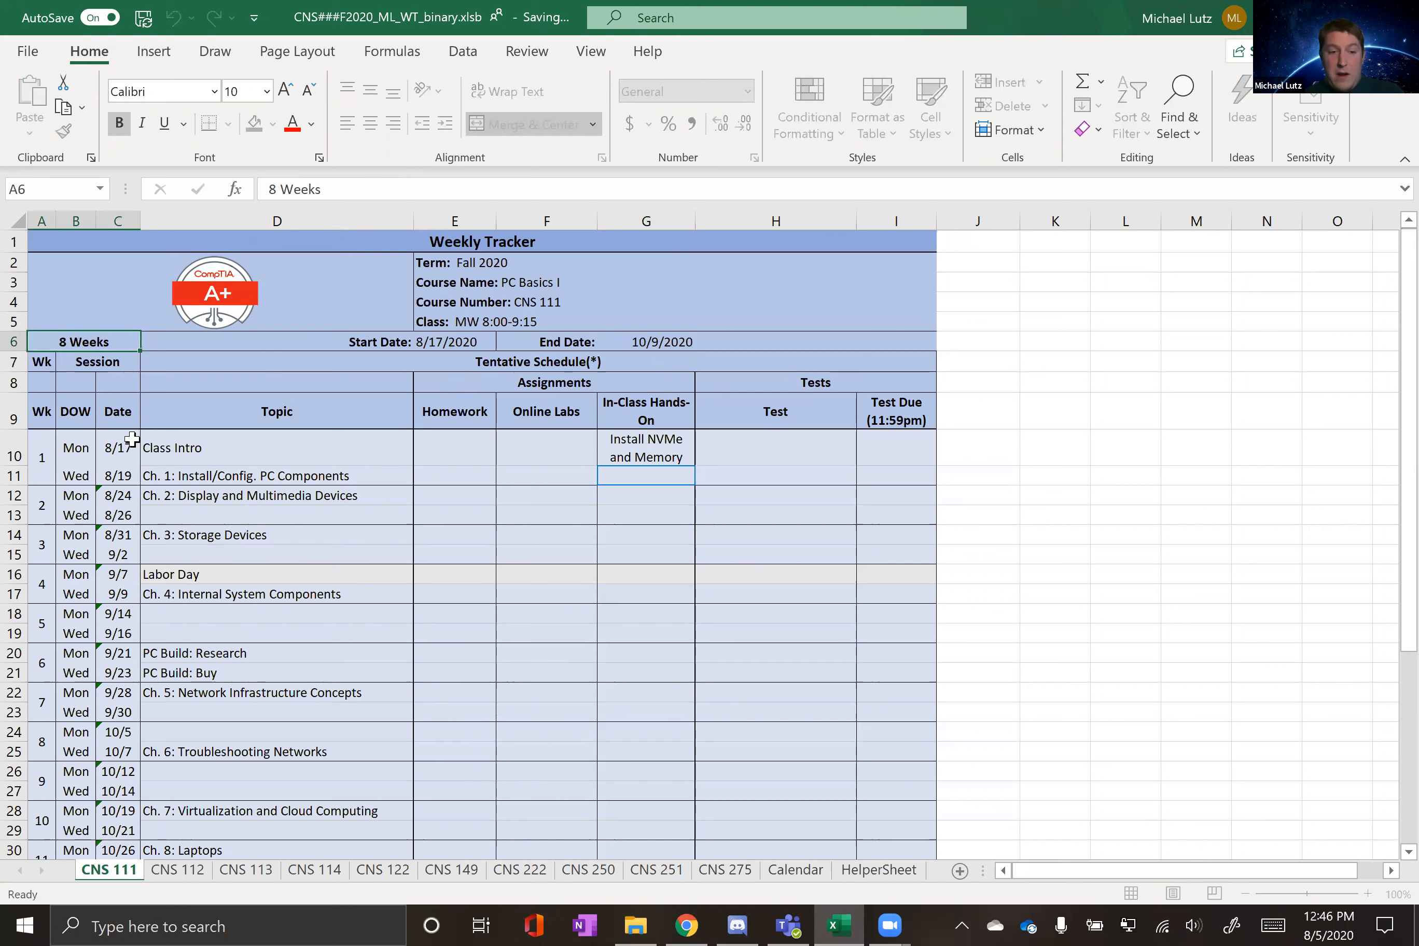
left_click(639, 339)
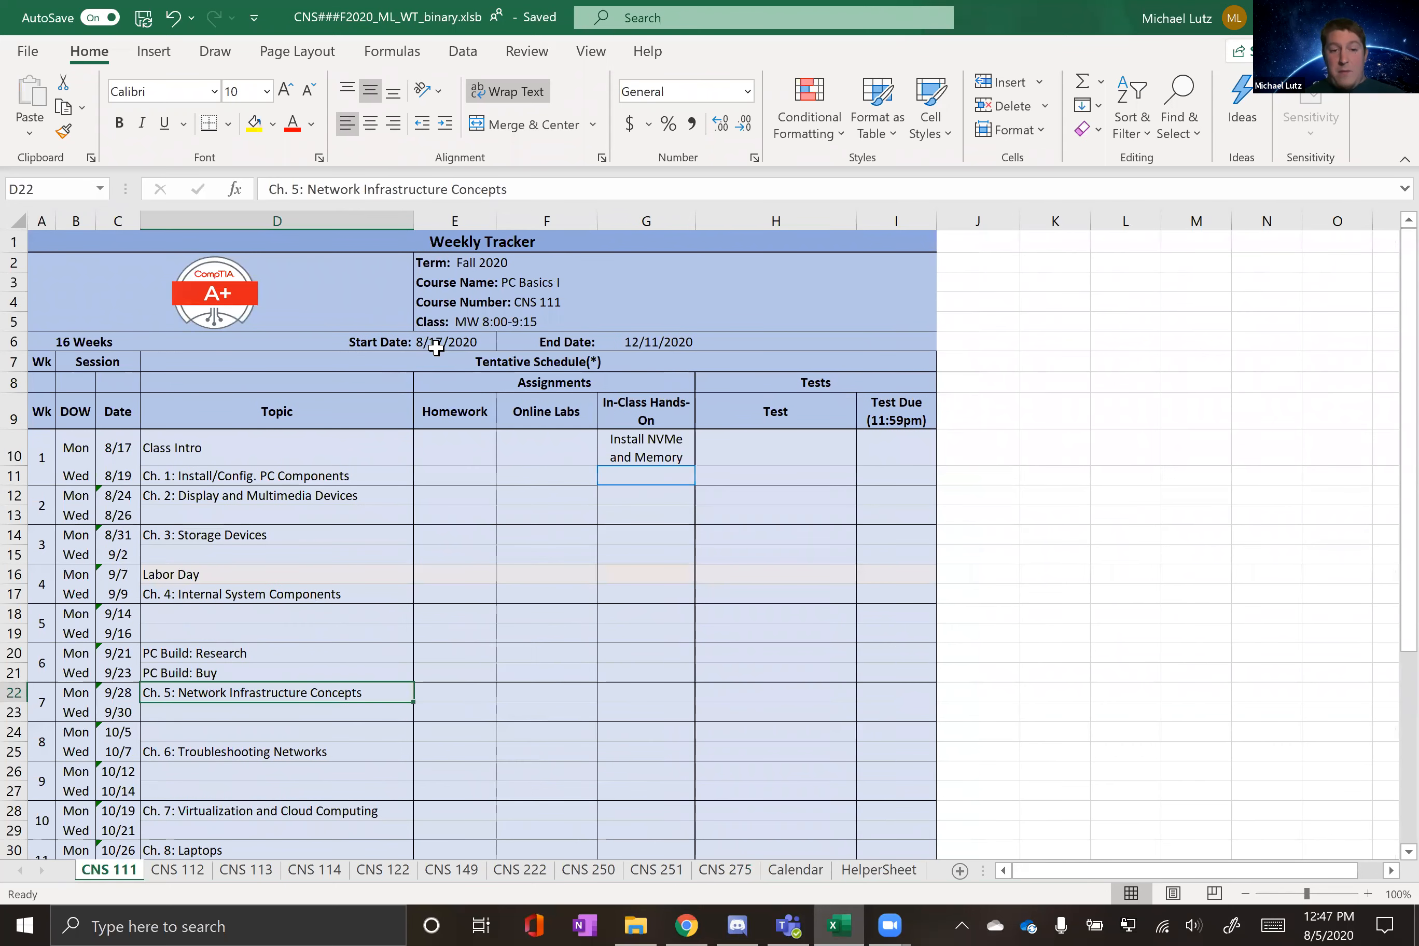
Step: Set the CNS 111 start date in E6 to 1/11/2021 and check the end date formula in G6
left_click(458, 343)
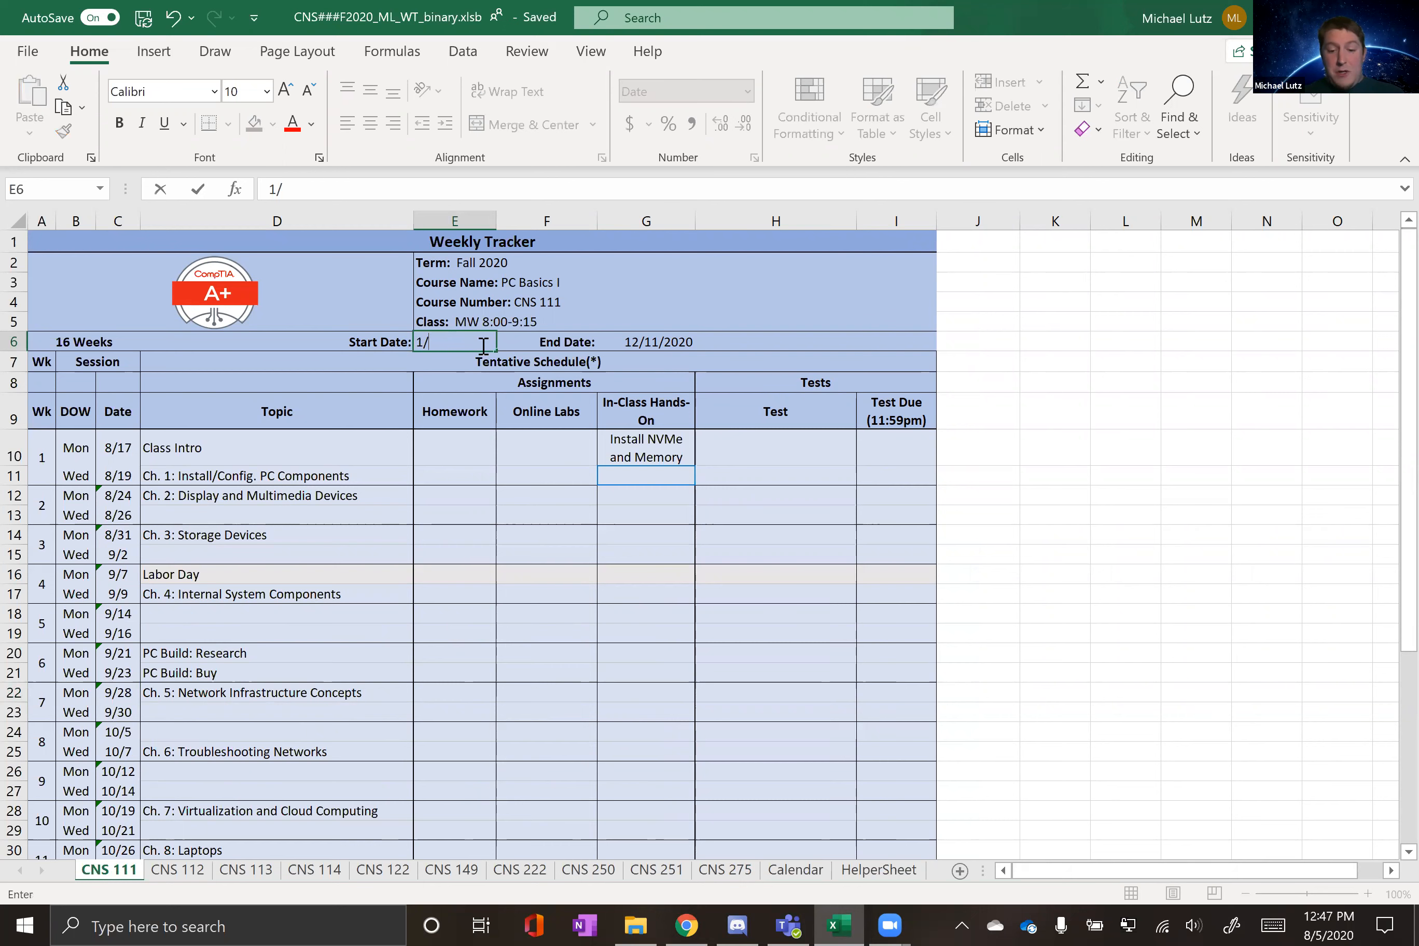
type("2021")
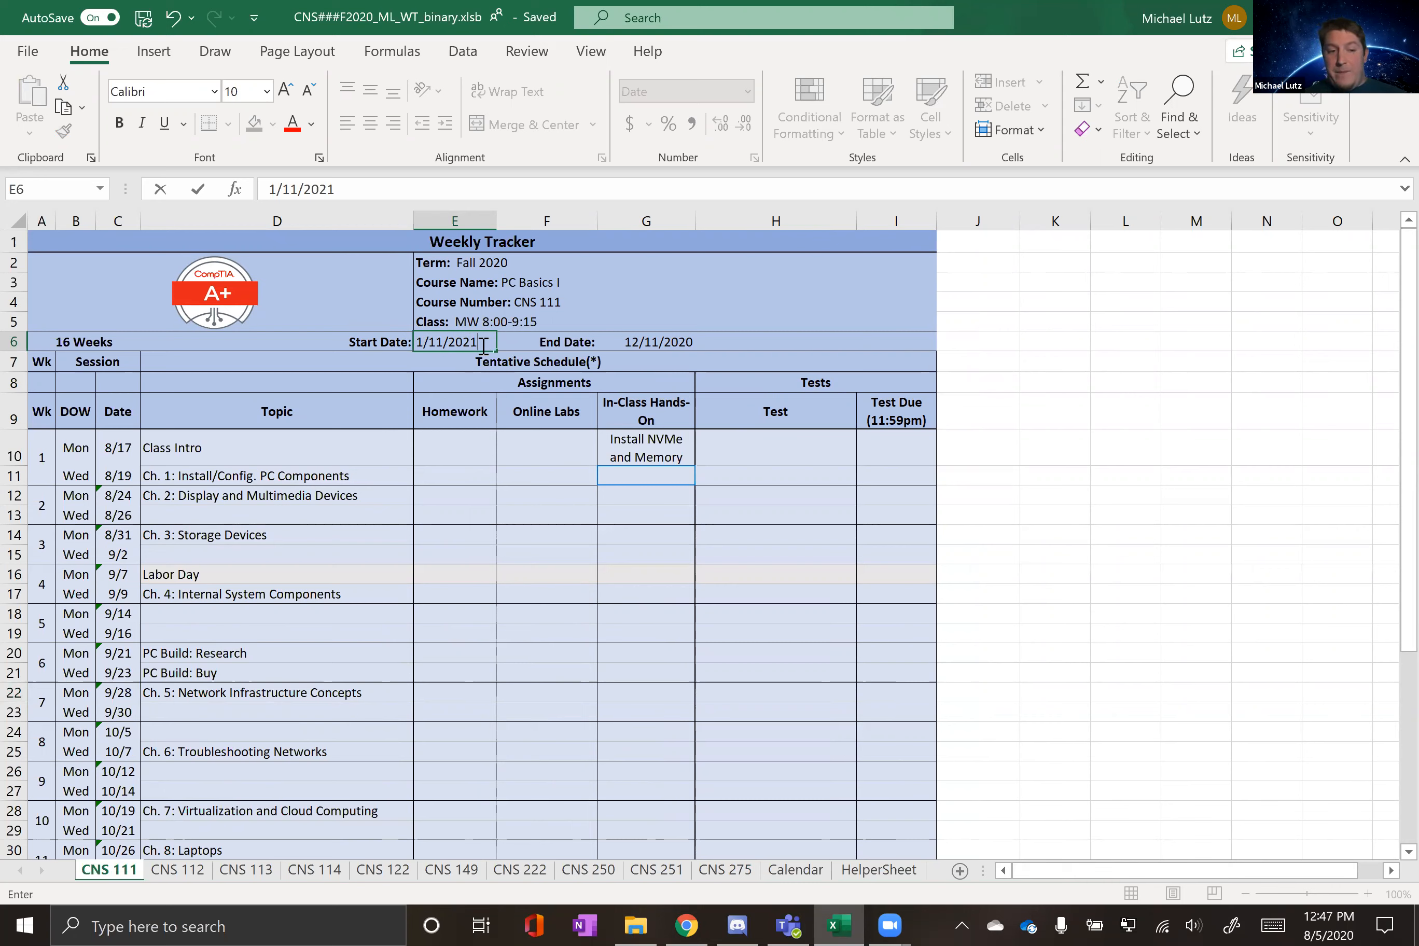
key("Return")
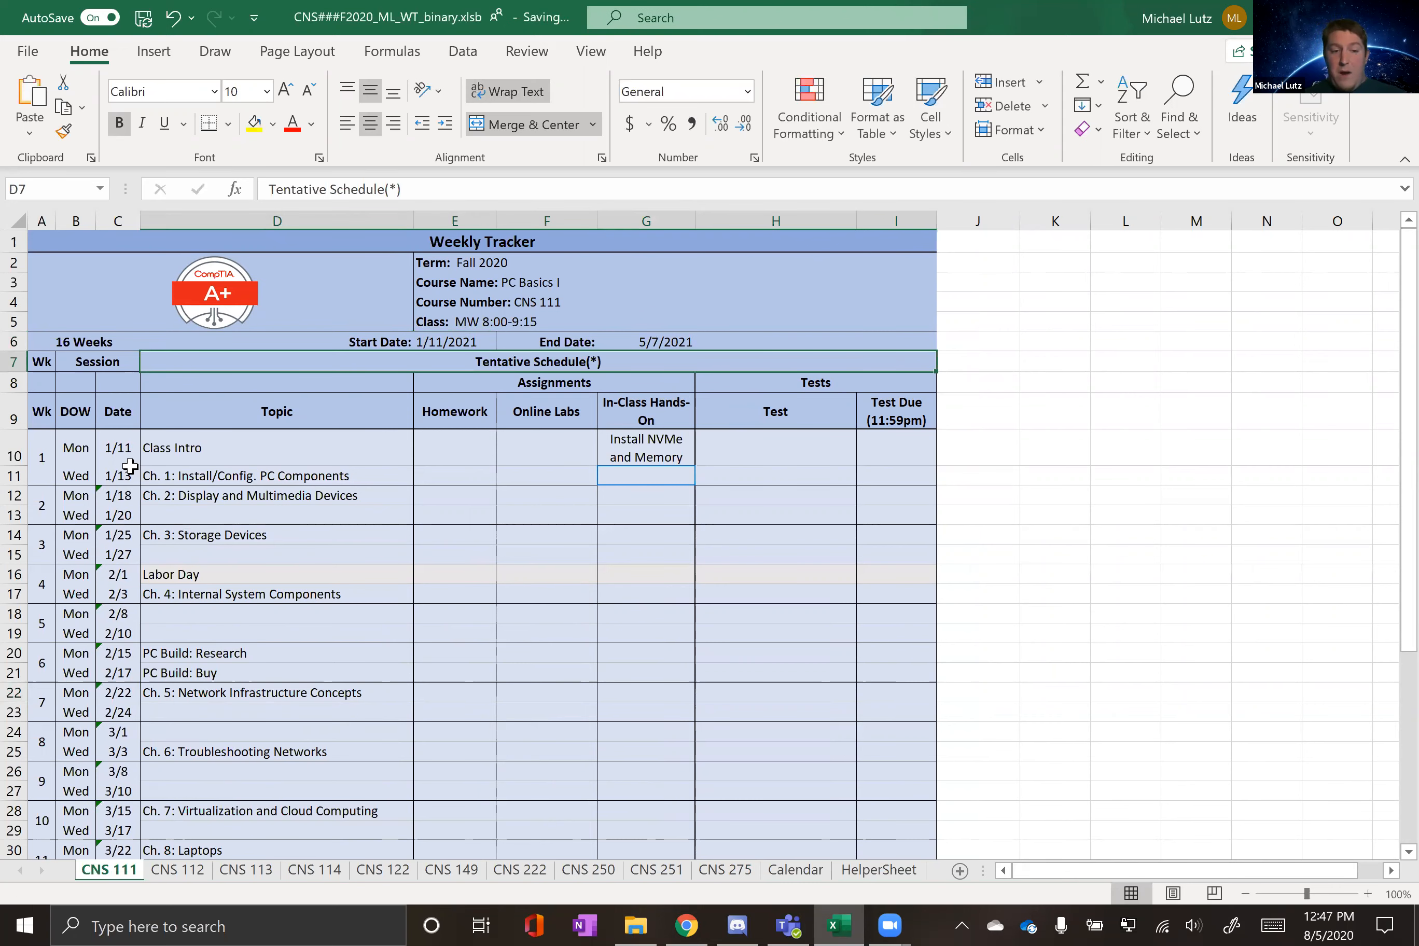
left_click(650, 341)
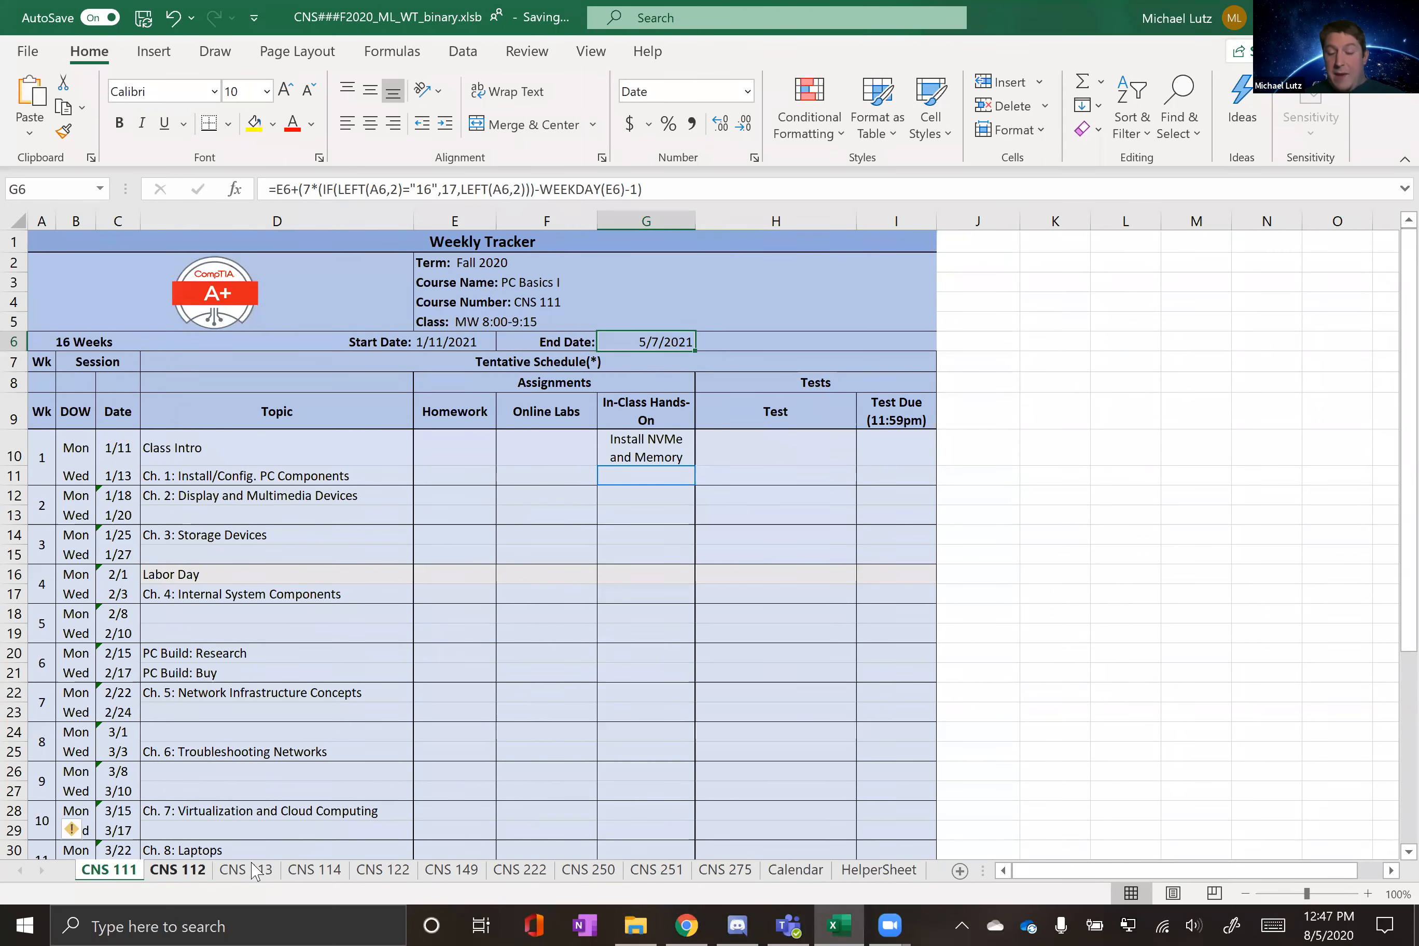
Step: Examine the start dates, end dates and session dates on the other course sheets, from CNS 112 through CNS 275
left_click(190, 871)
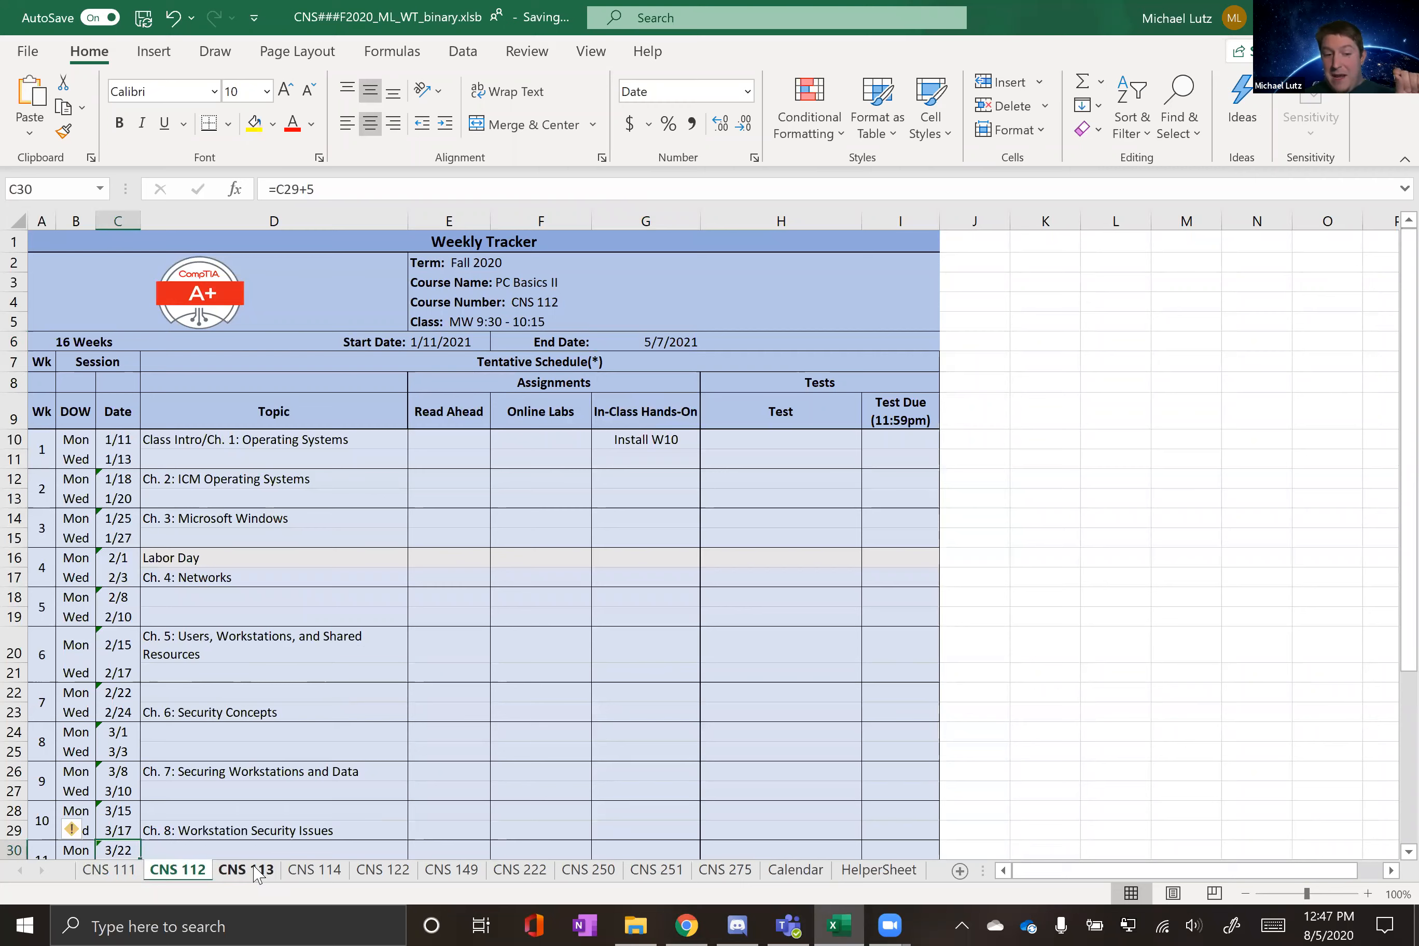
left_click(265, 870)
left_click(307, 869)
left_click(373, 870)
left_click(435, 873)
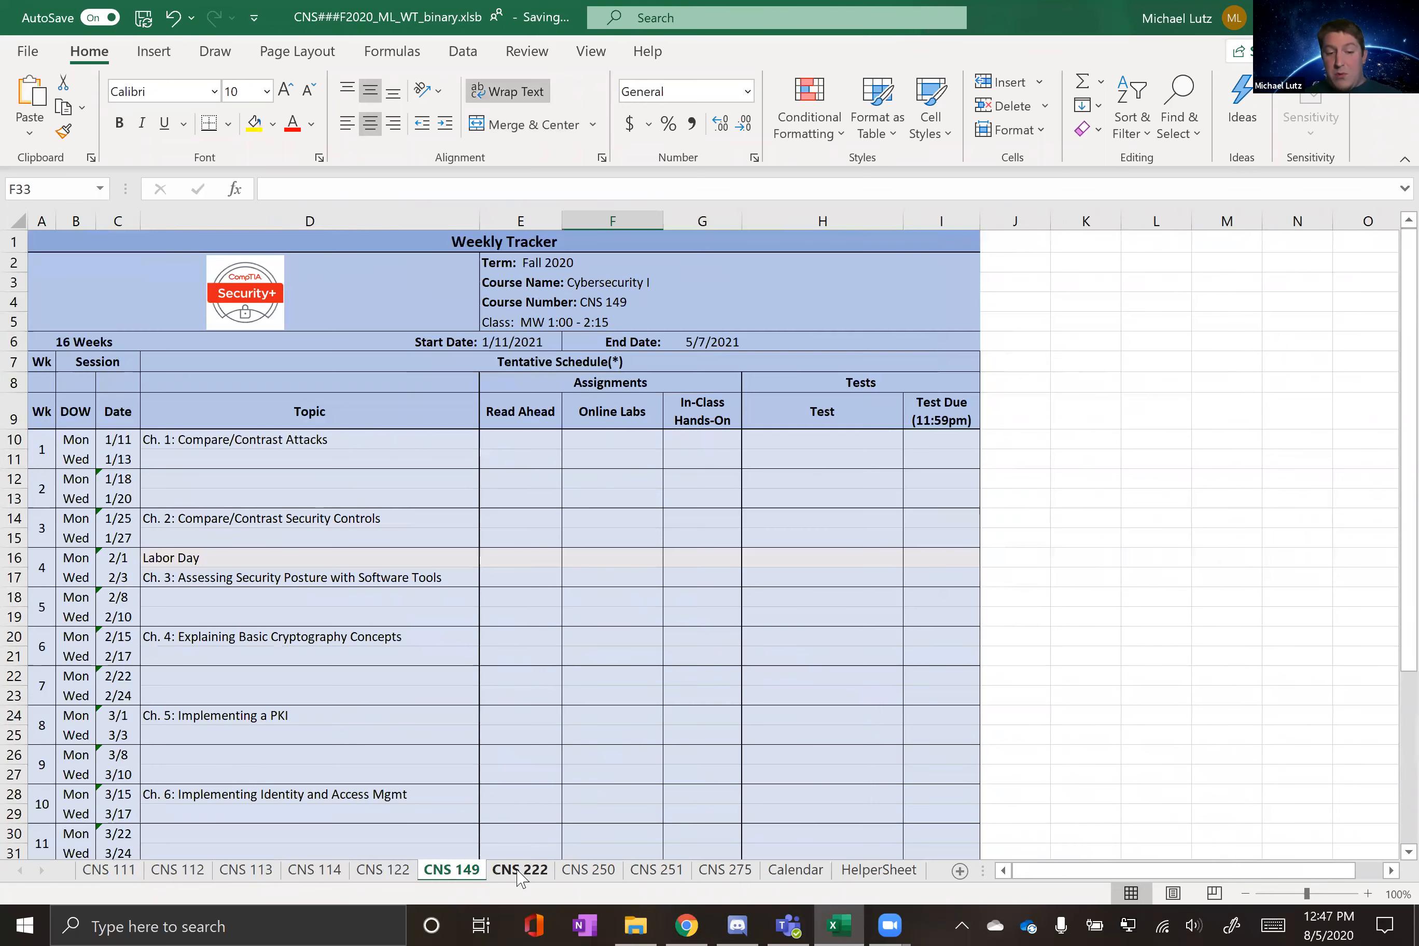
left_click(609, 873)
left_click(669, 874)
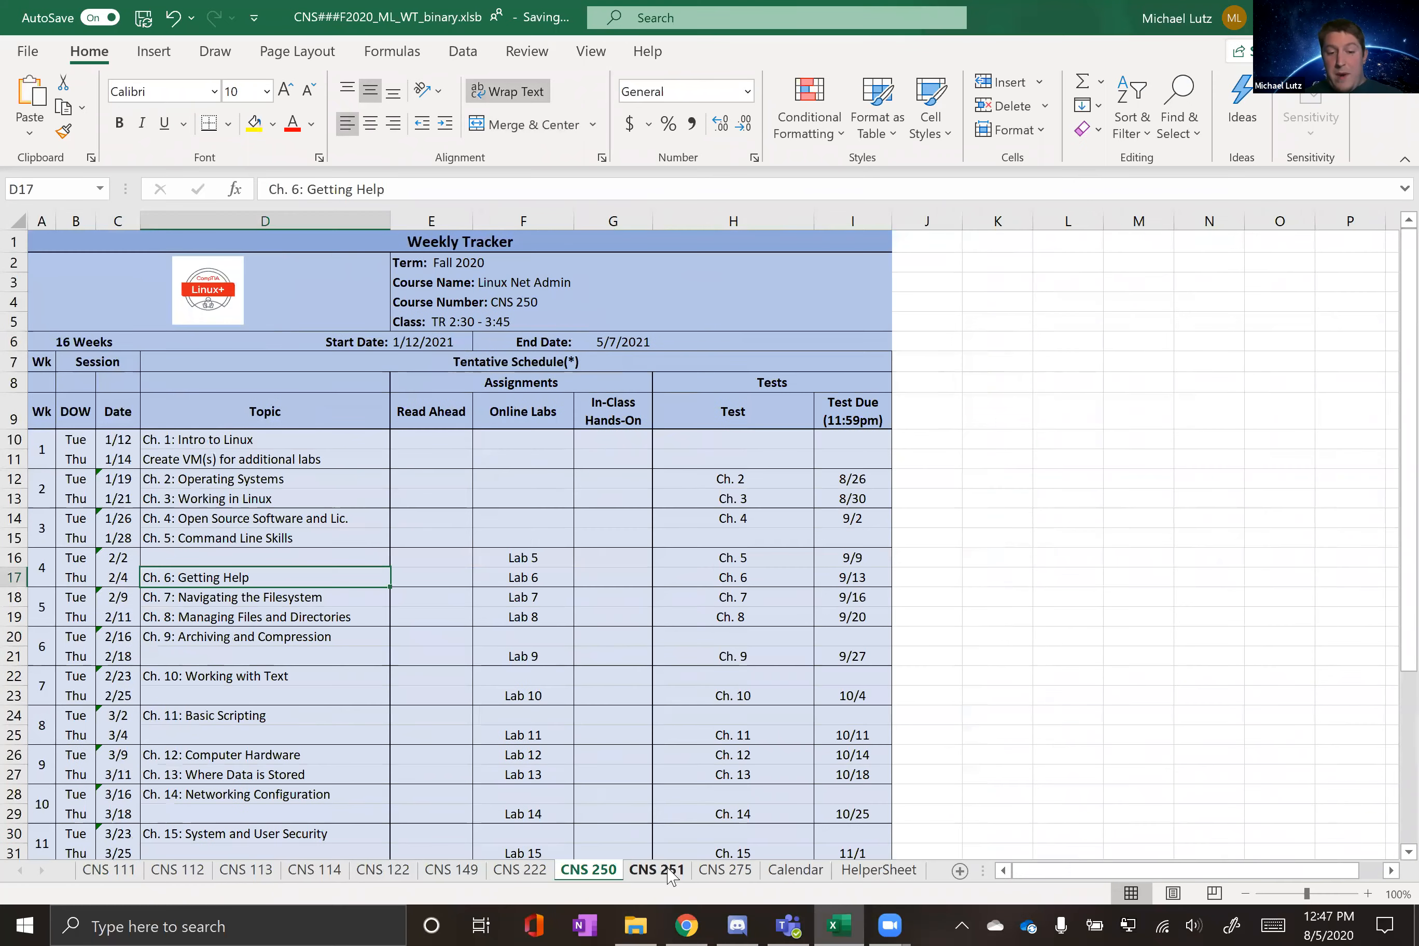
left_click(723, 879)
left_click(723, 872)
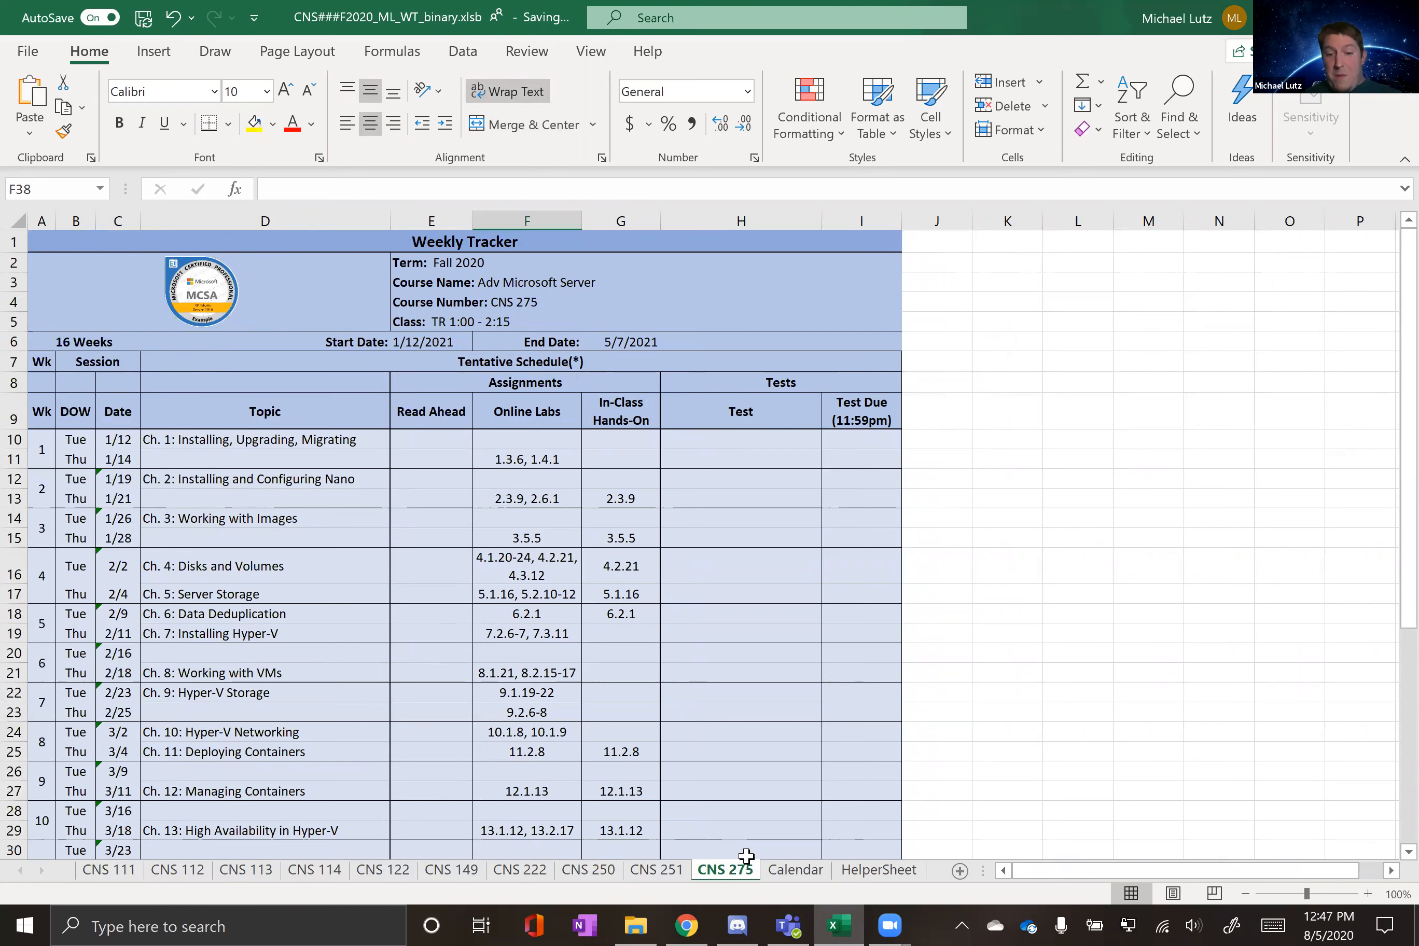
Step: Return to the CNS 111 sheet and set the start date in E6 to 8/17
left_click(109, 870)
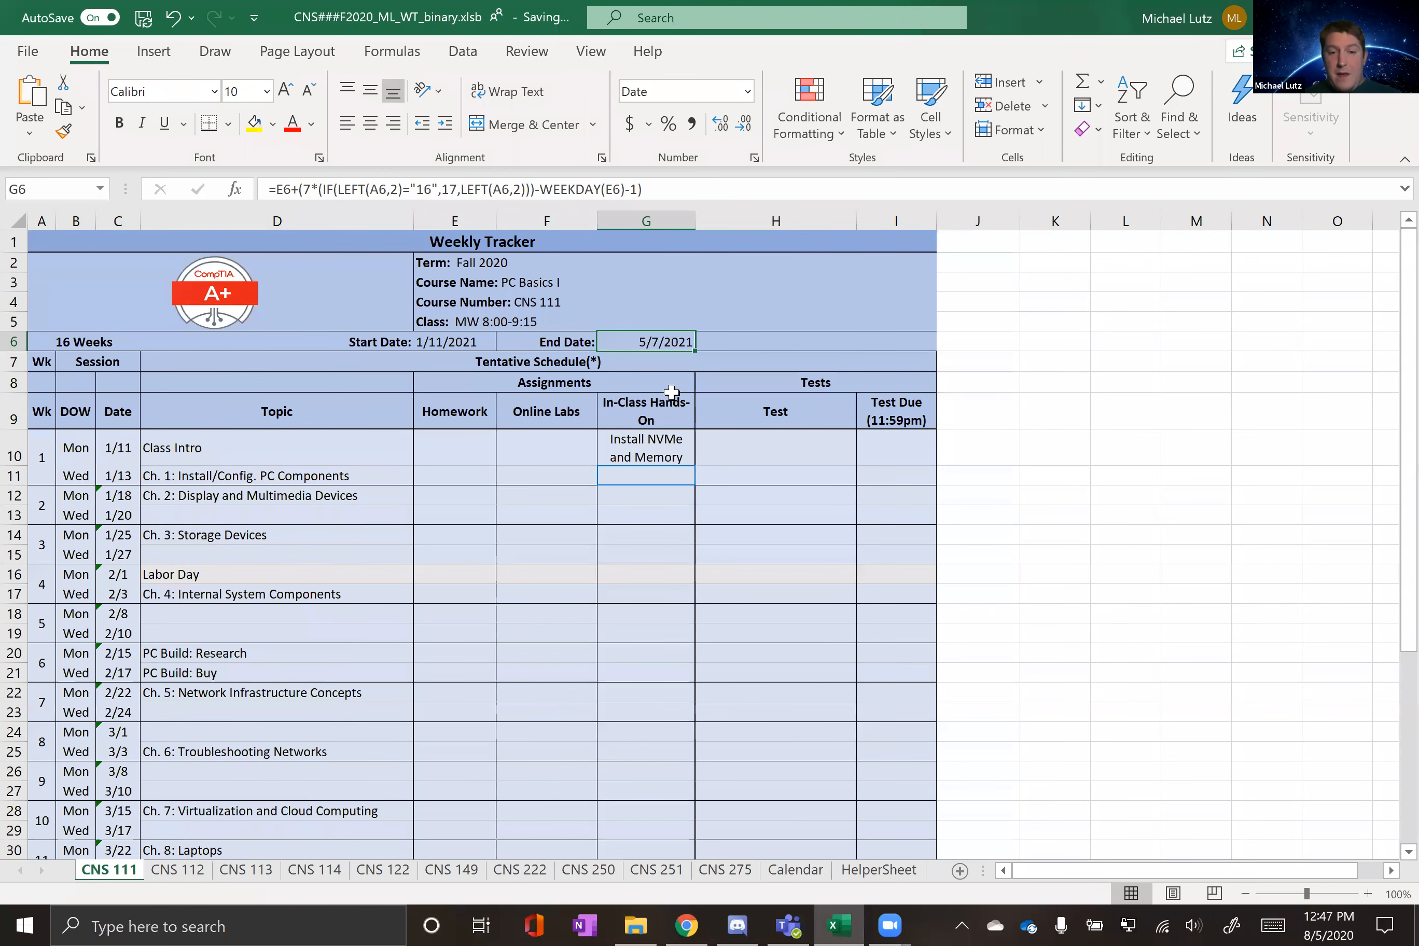
left_click(455, 343)
type("8/17")
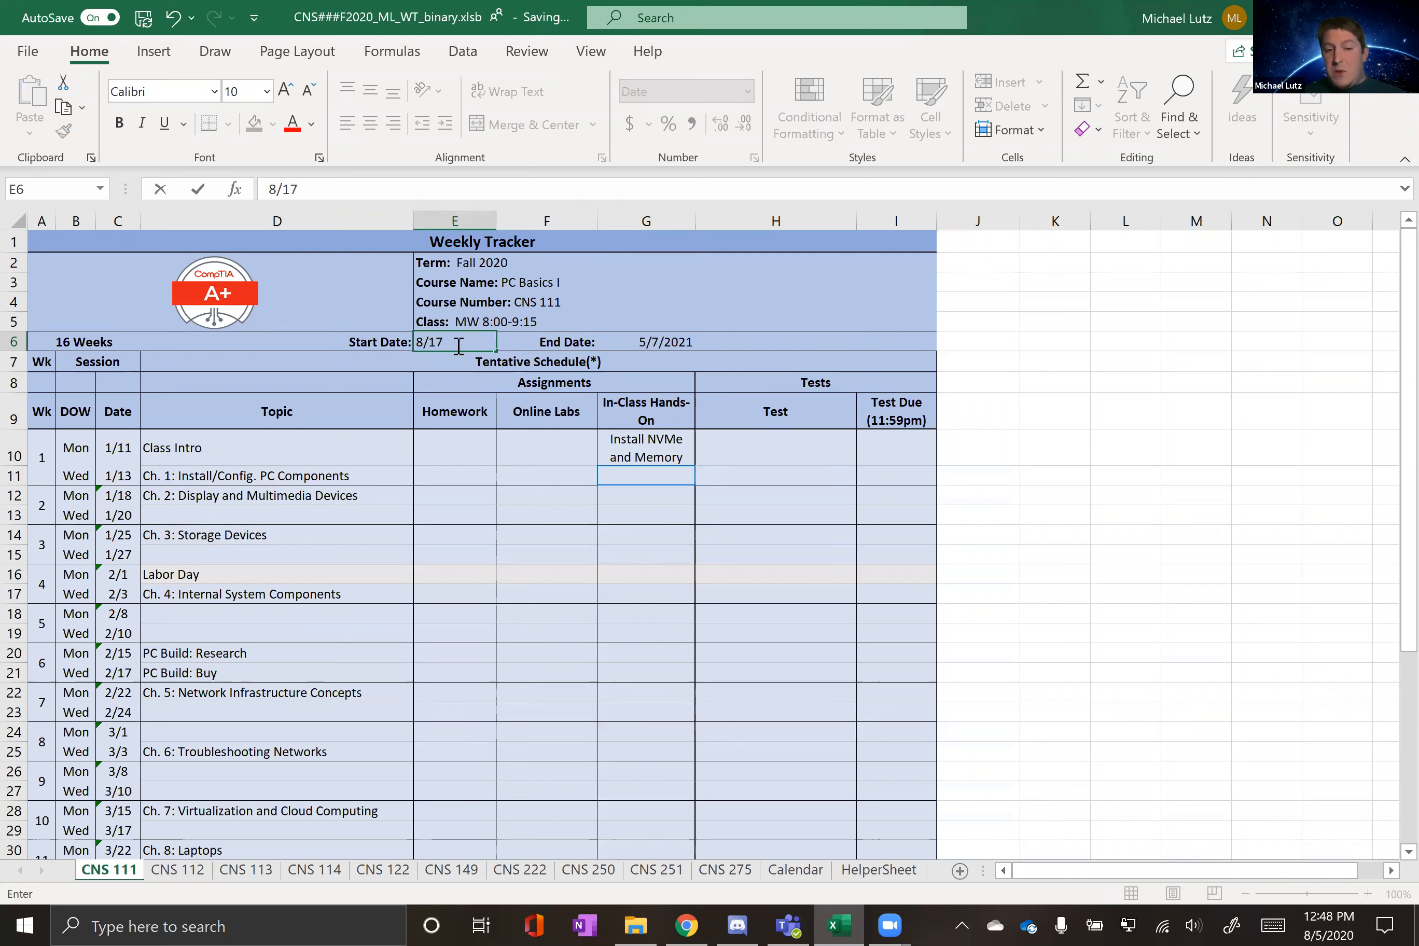
key("Return")
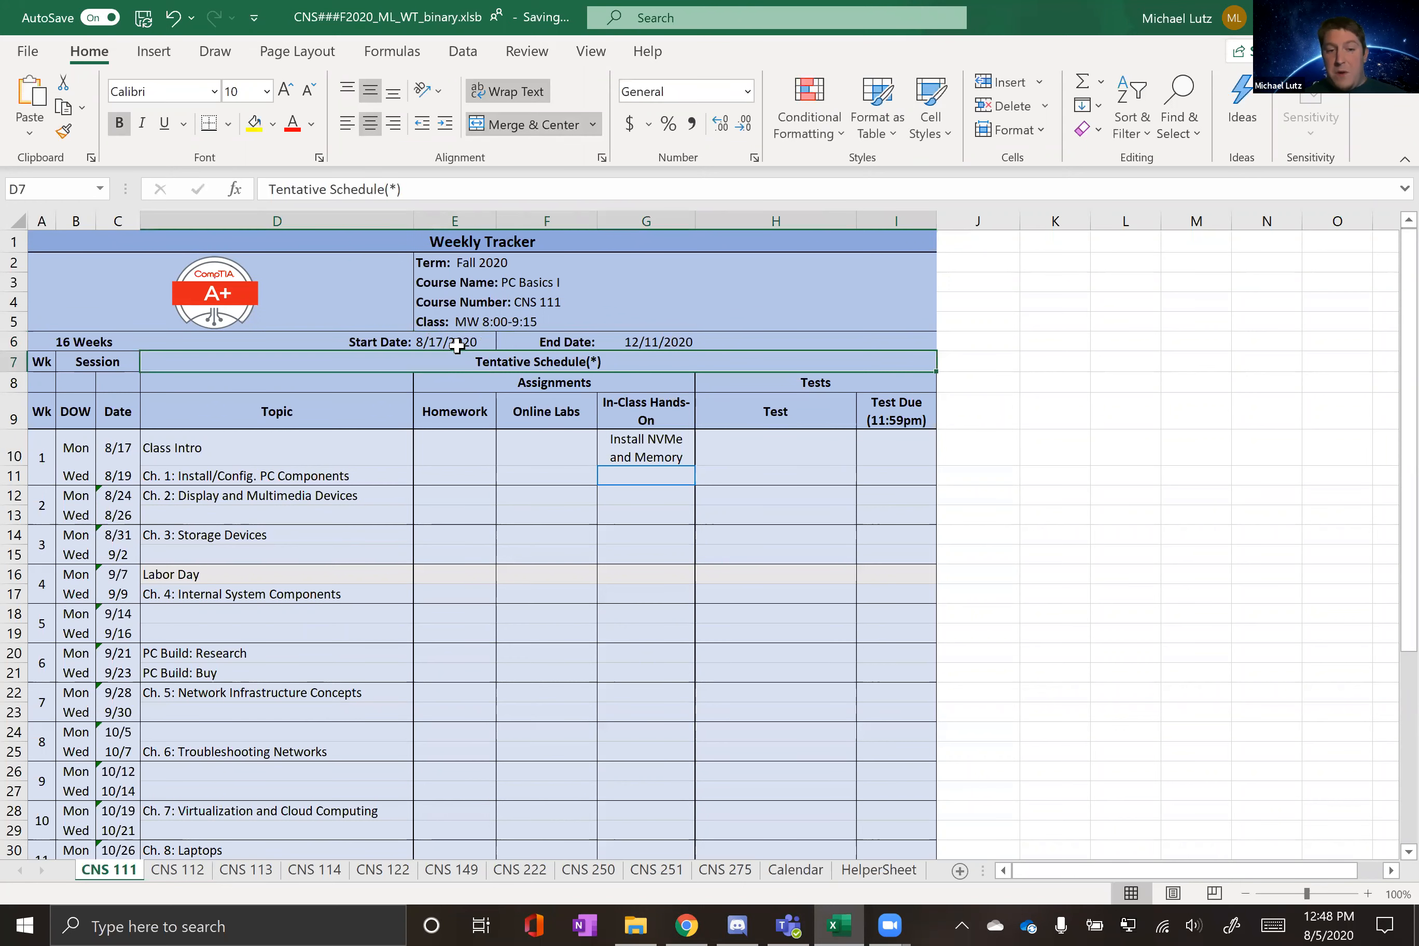
Step: Inspect the lookup formula in B6 of the Calendar sheet and review the CNS 111 schedule it draws from
left_click(806, 869)
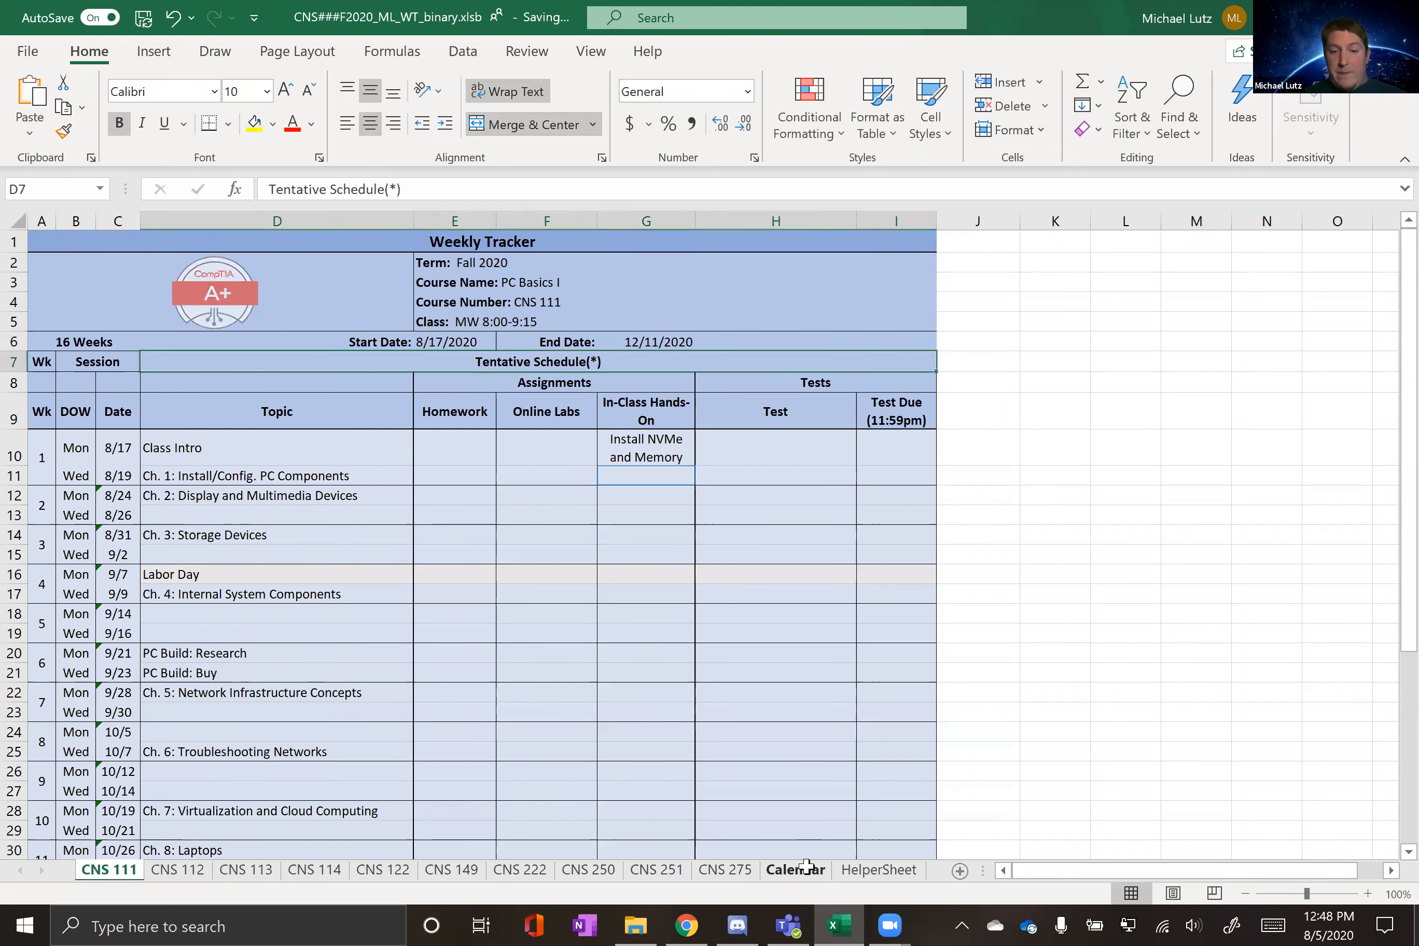
left_click(186, 437)
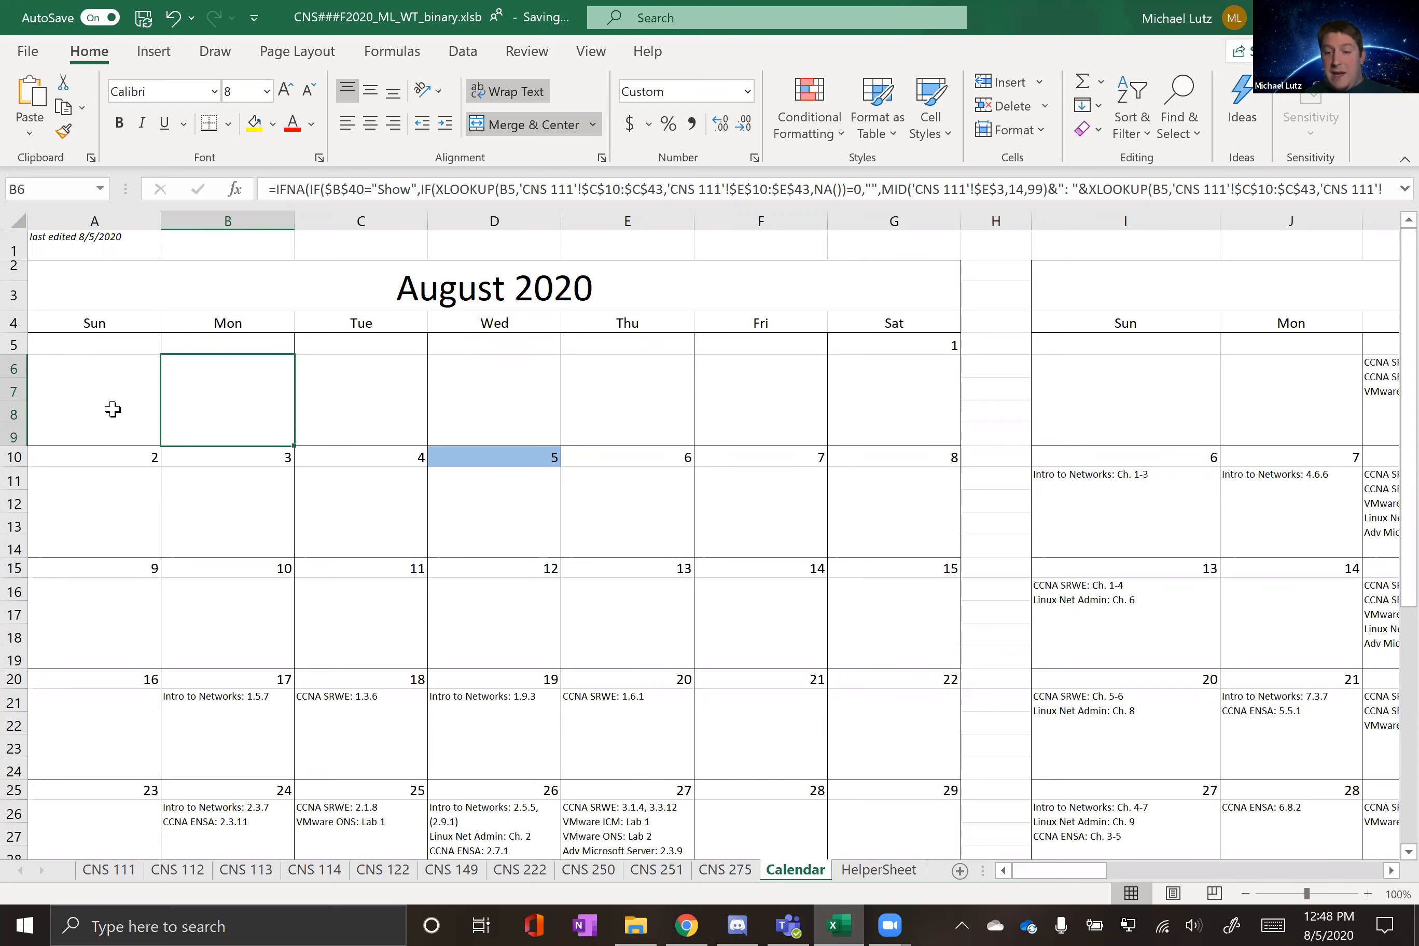
left_click(109, 869)
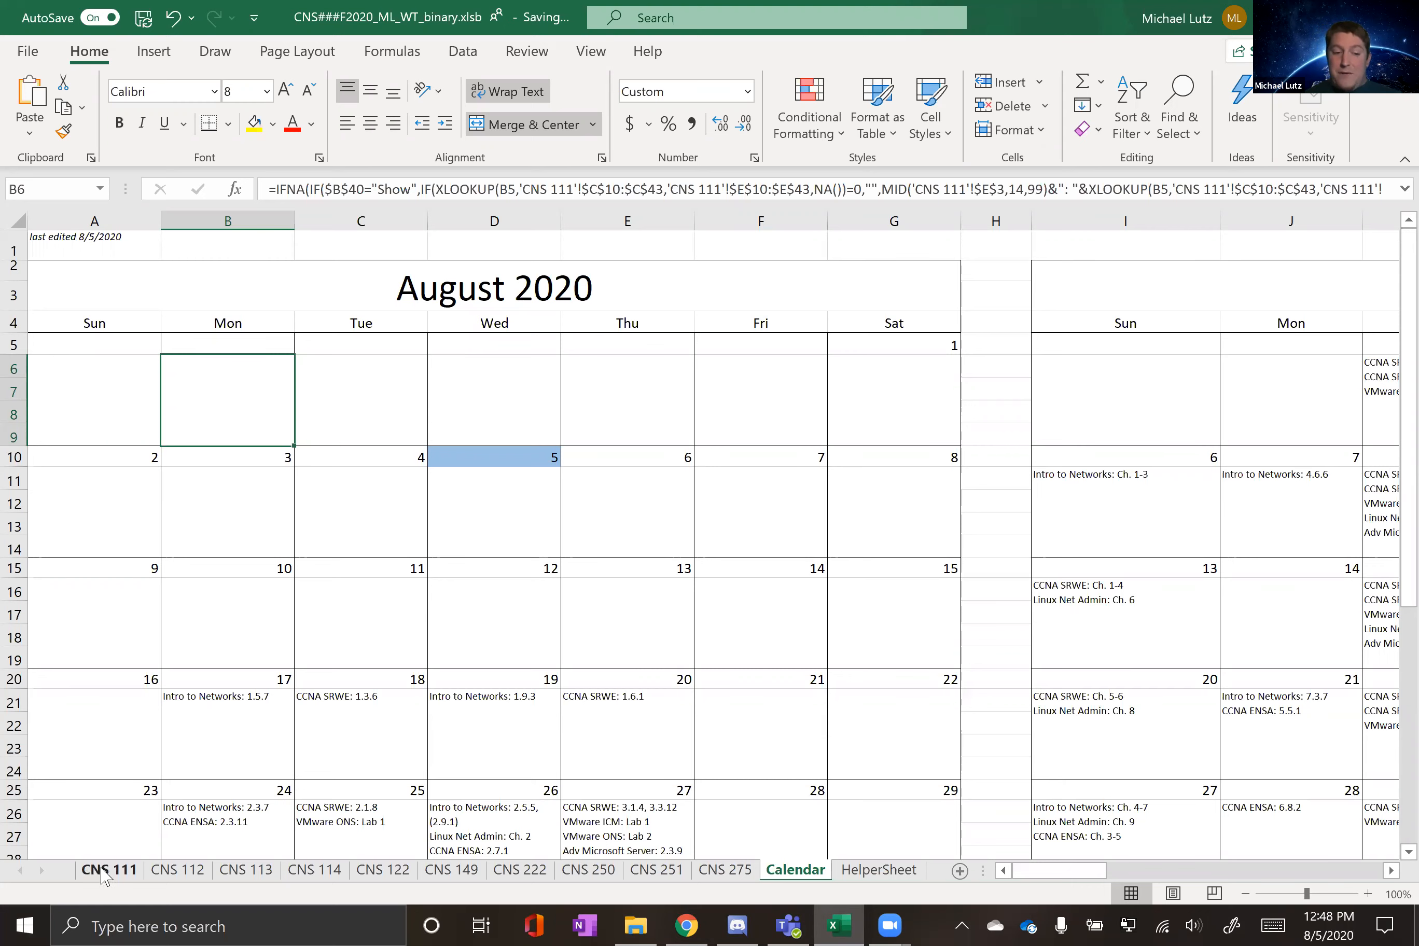
scroll(461, 709, "down", 2)
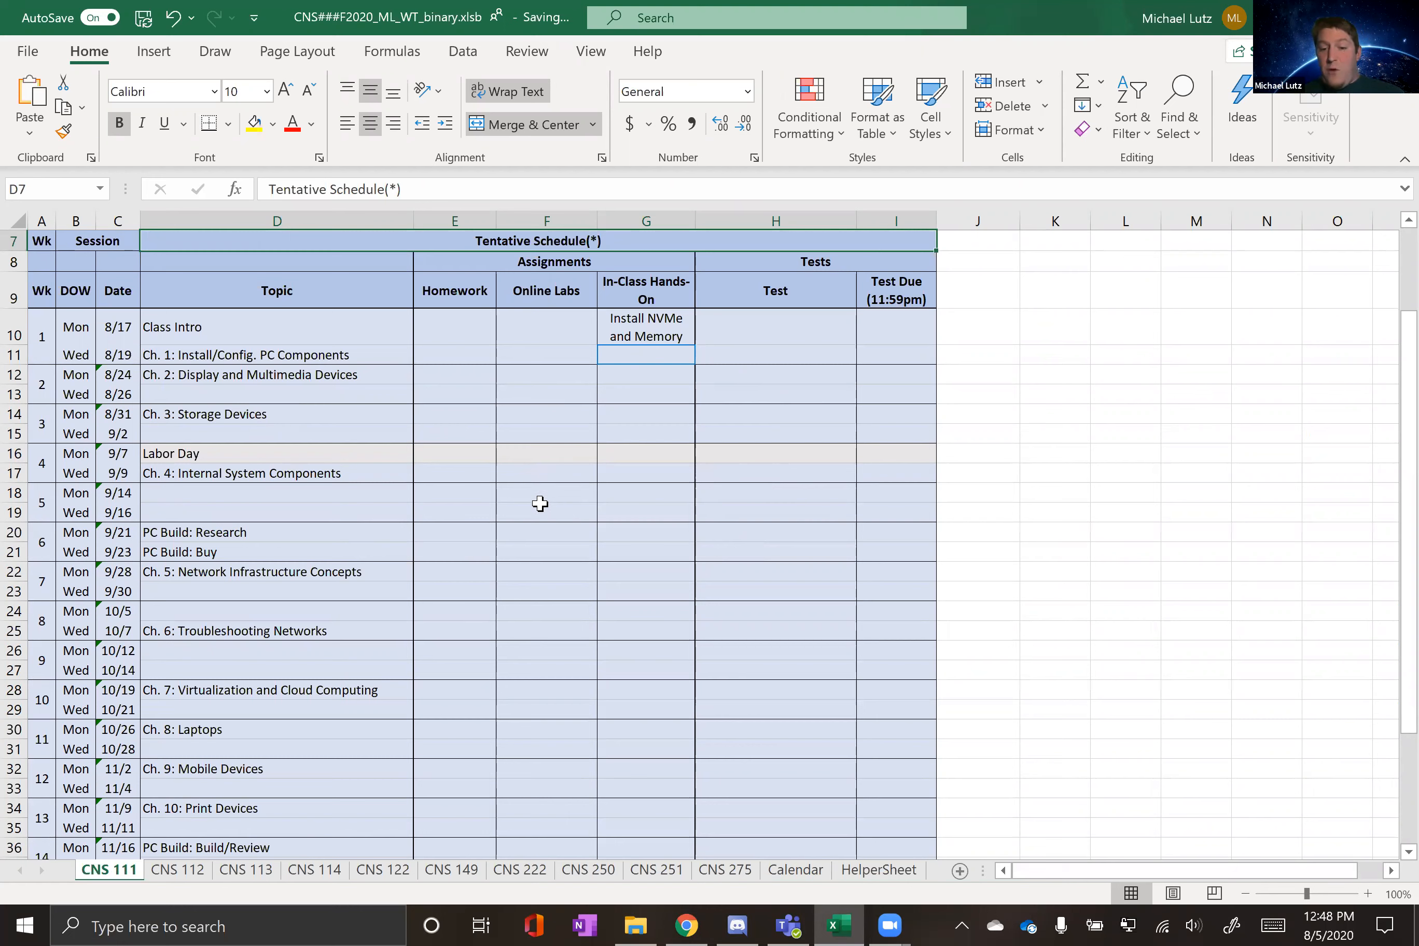
Step: Examine the August assignments and display options on the Calendar sheet, including the formula in the August 26 entry
left_click(795, 870)
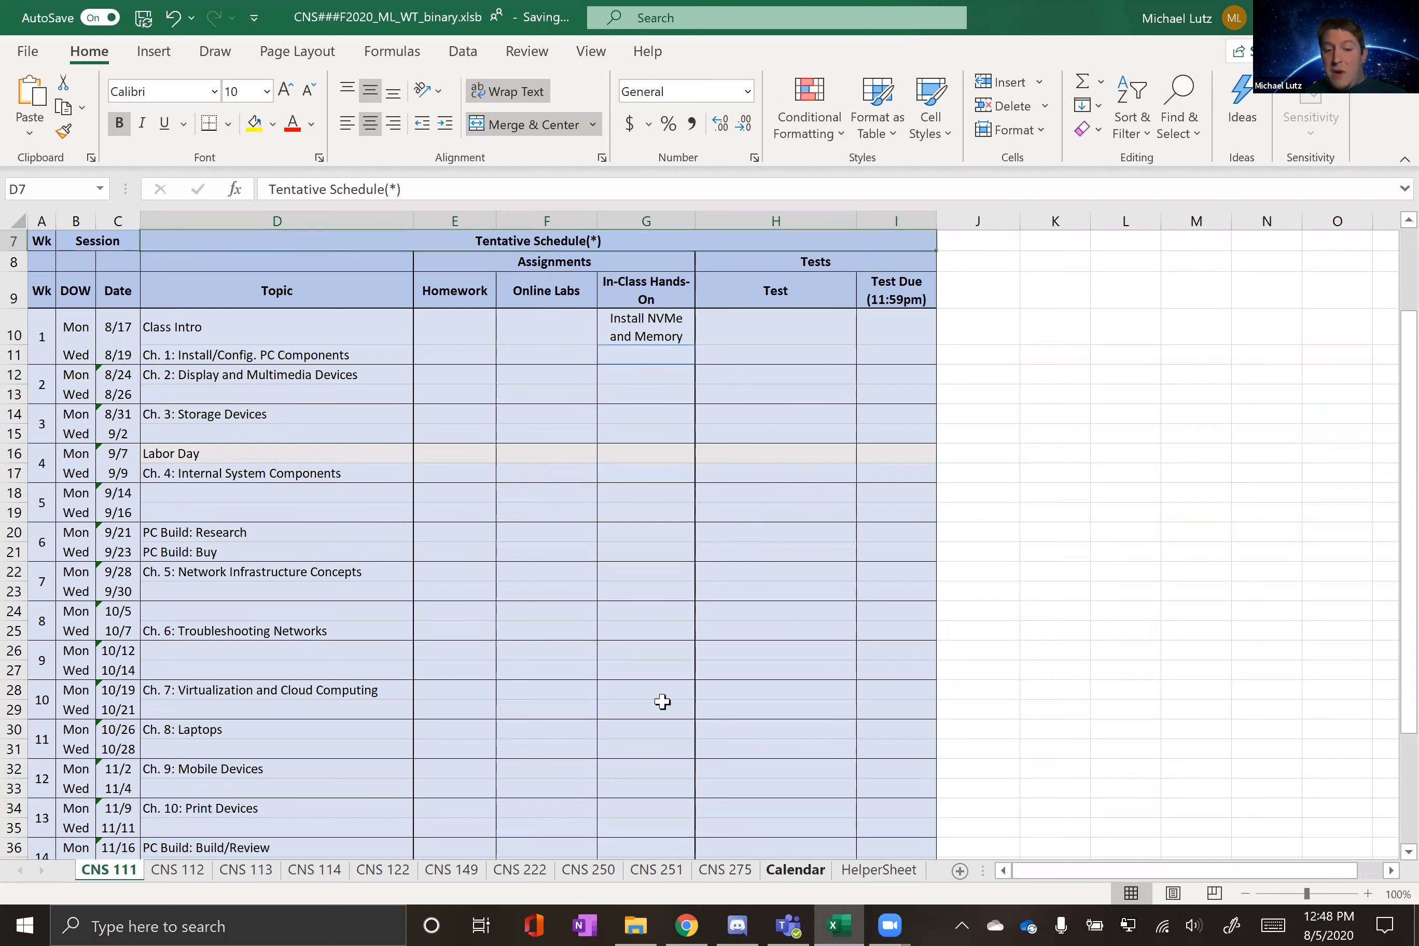
scroll(522, 633, "down", 3)
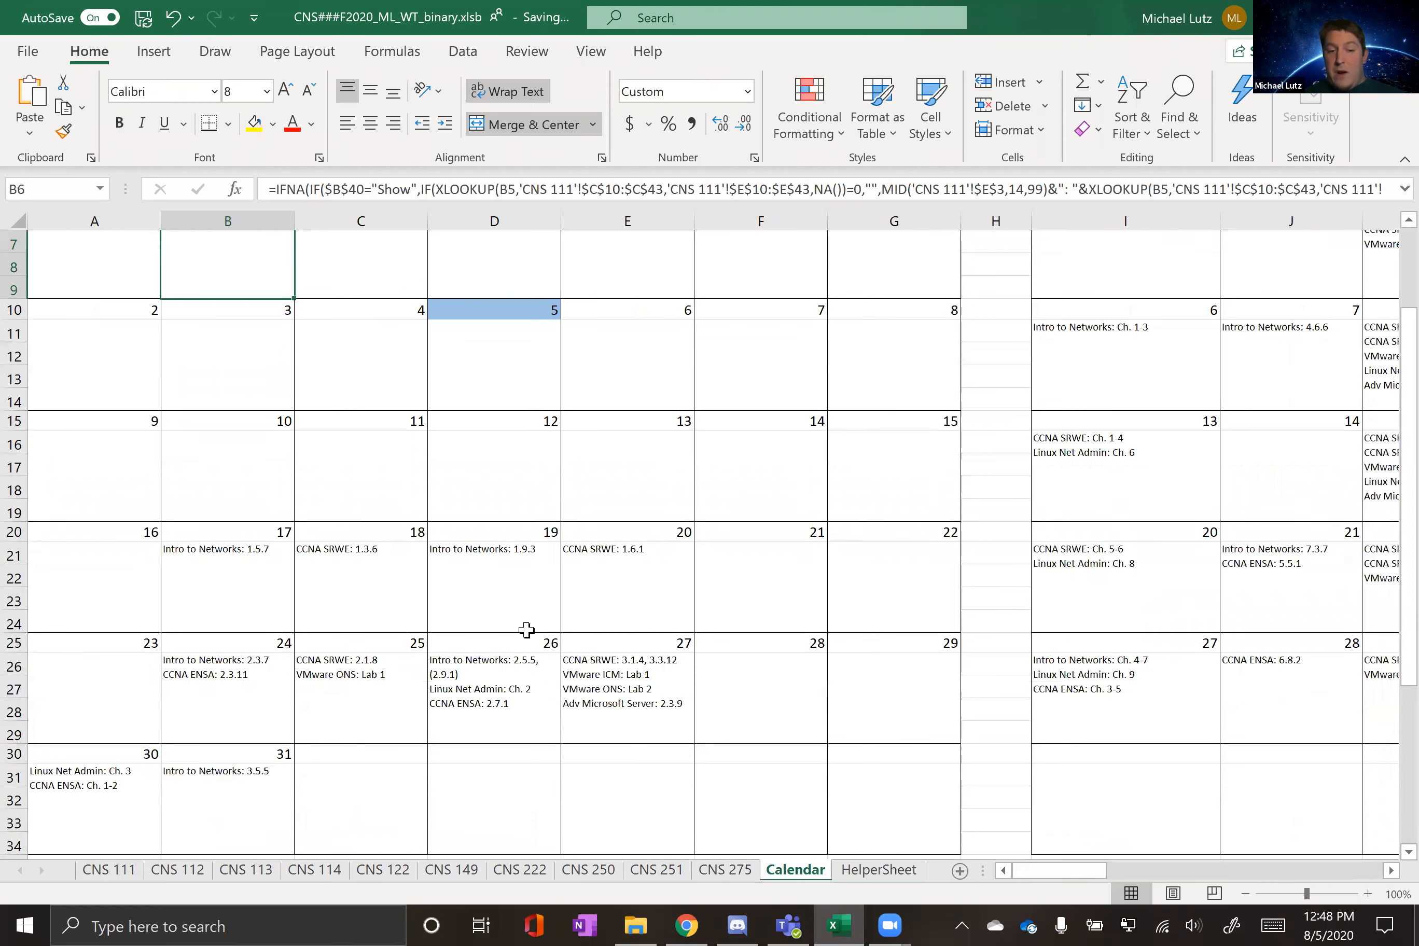
scroll(475, 569, "down", 1)
left_click(471, 559)
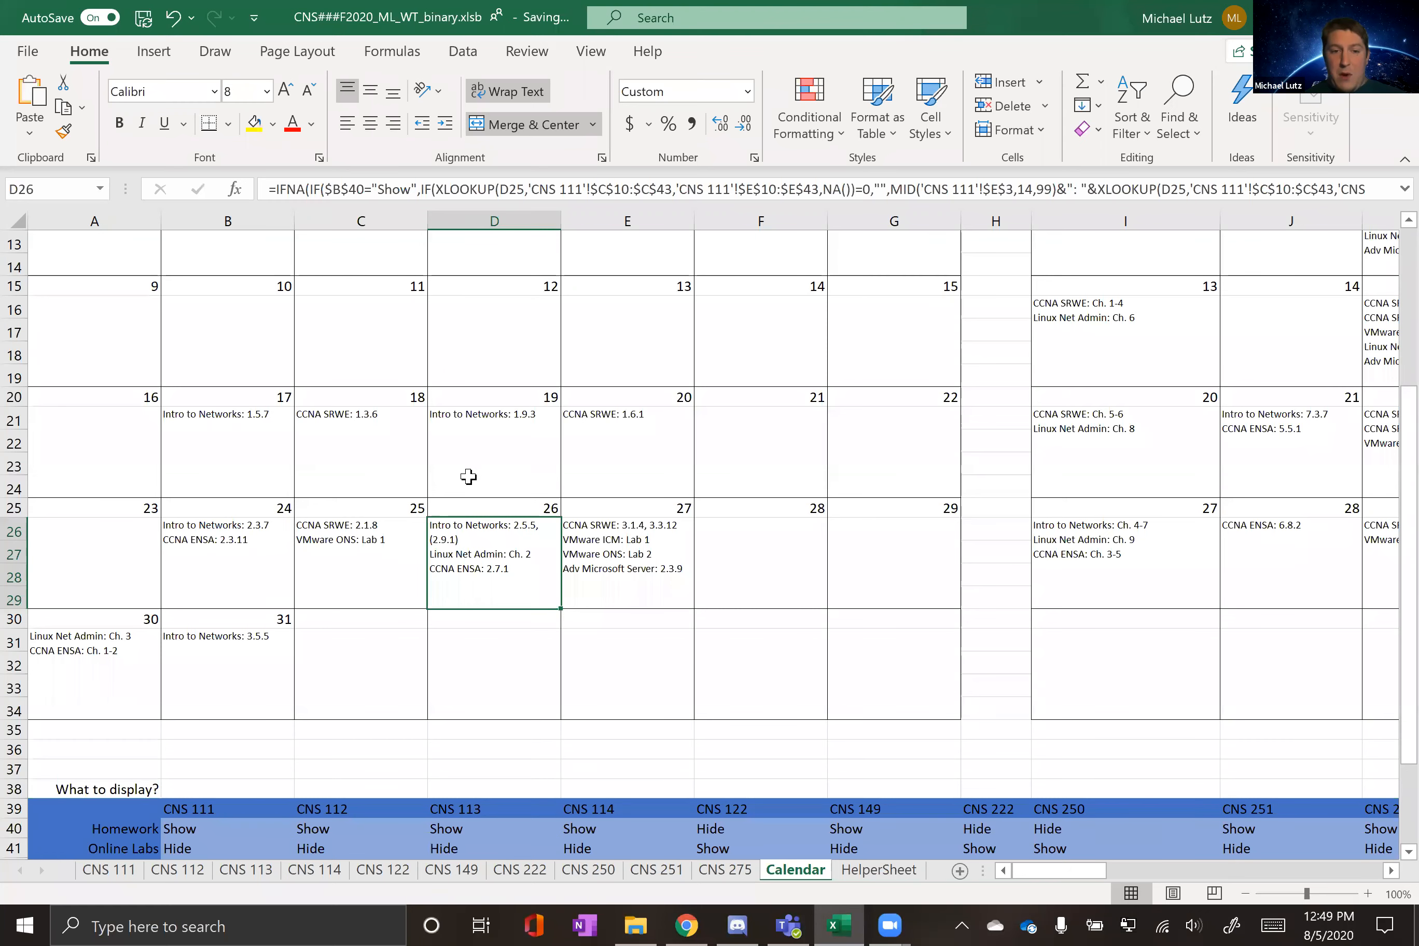
Step: Check the month title formula in A2 of the Calendar sheet against the CNS 111 start date in E6
scroll(341, 482, "up", 4)
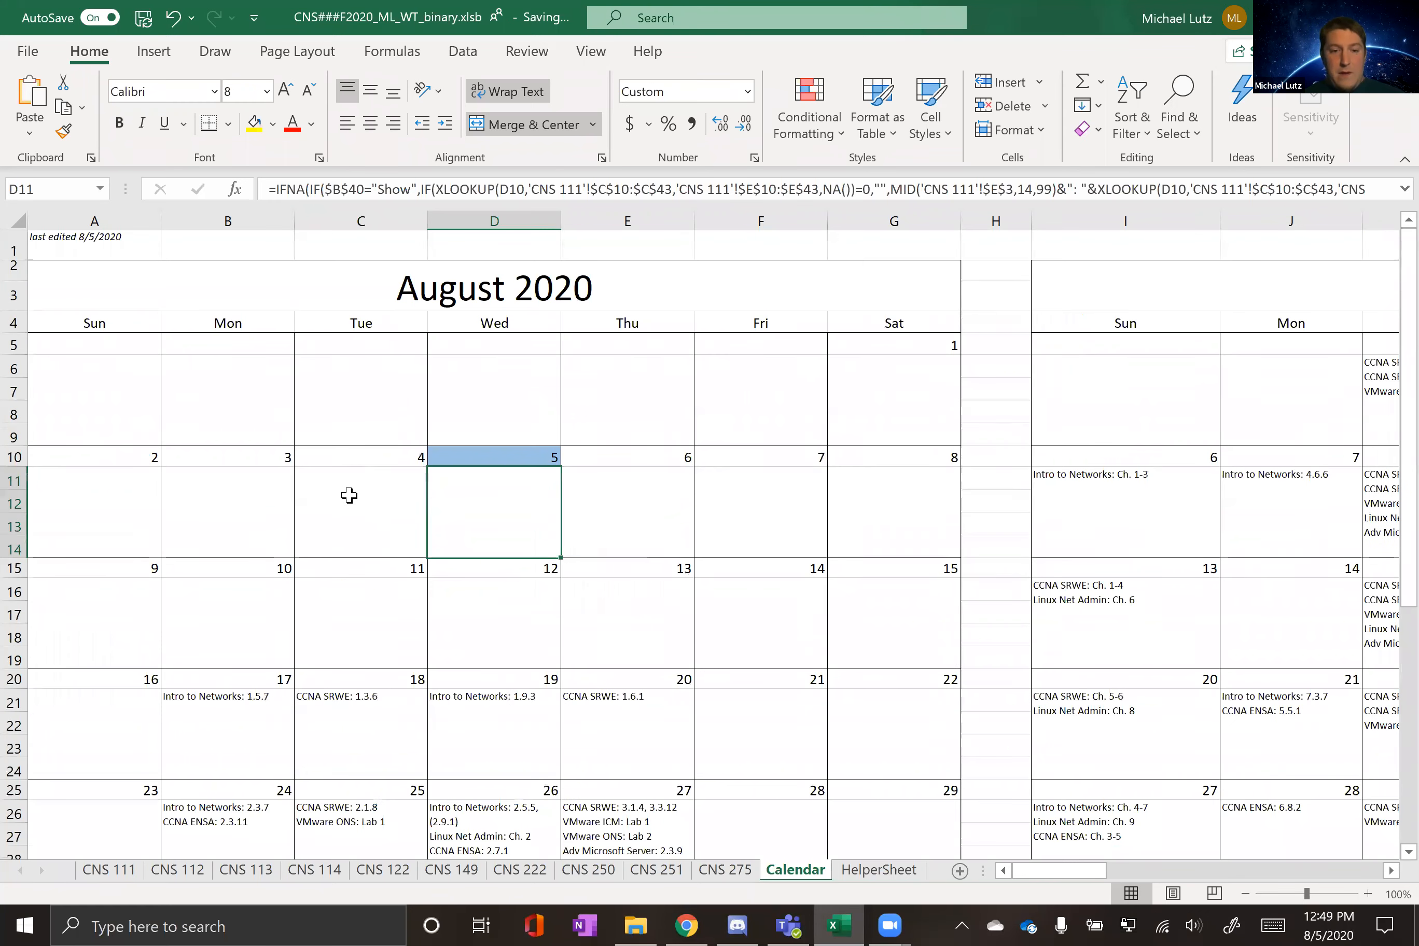
left_click(351, 485)
left_click(296, 281)
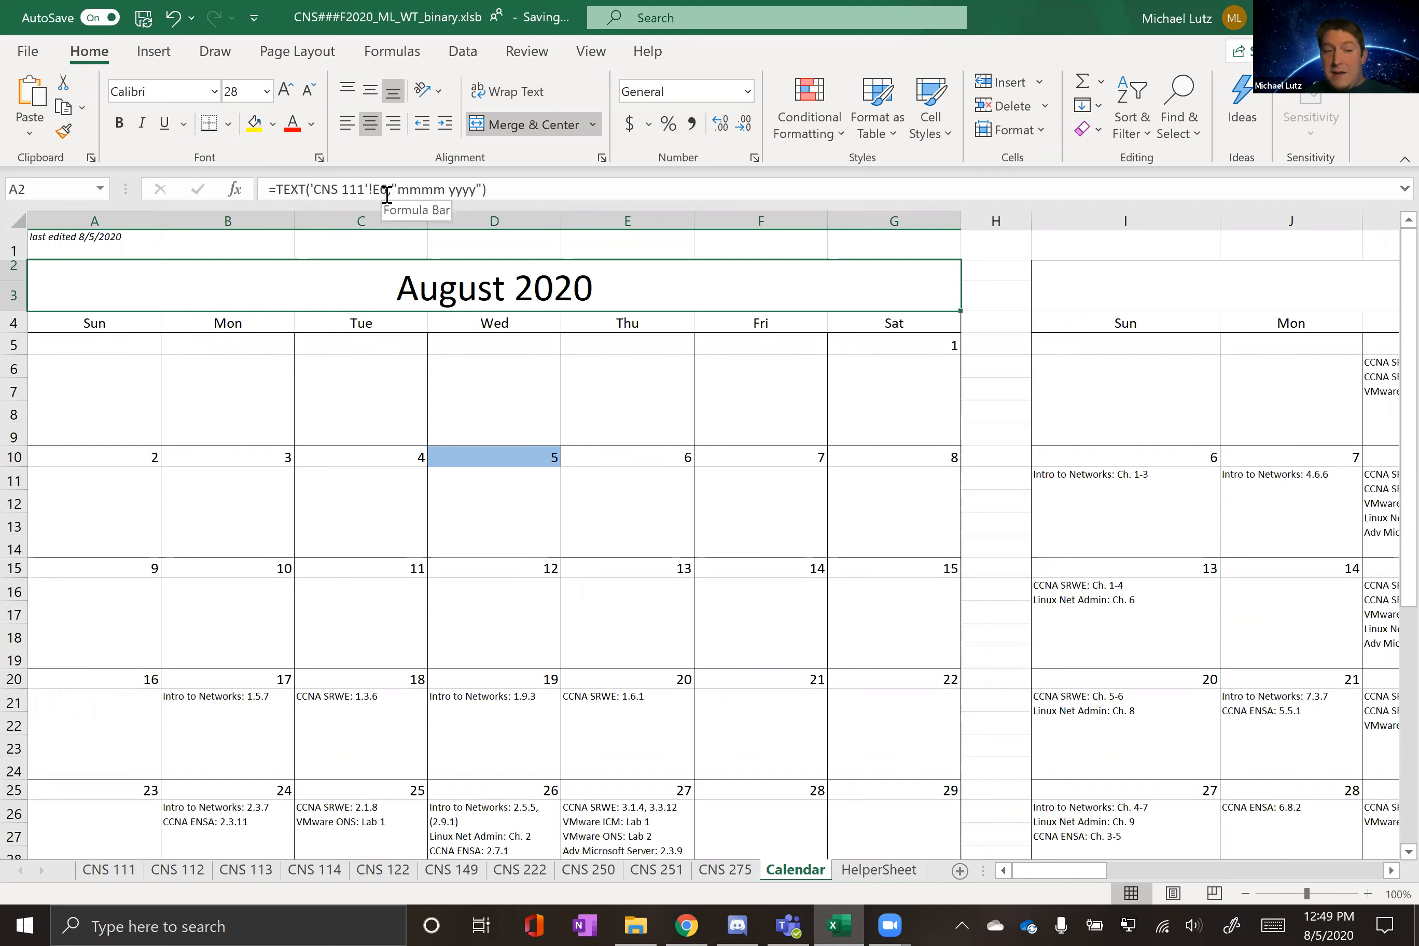
left_click(100, 871)
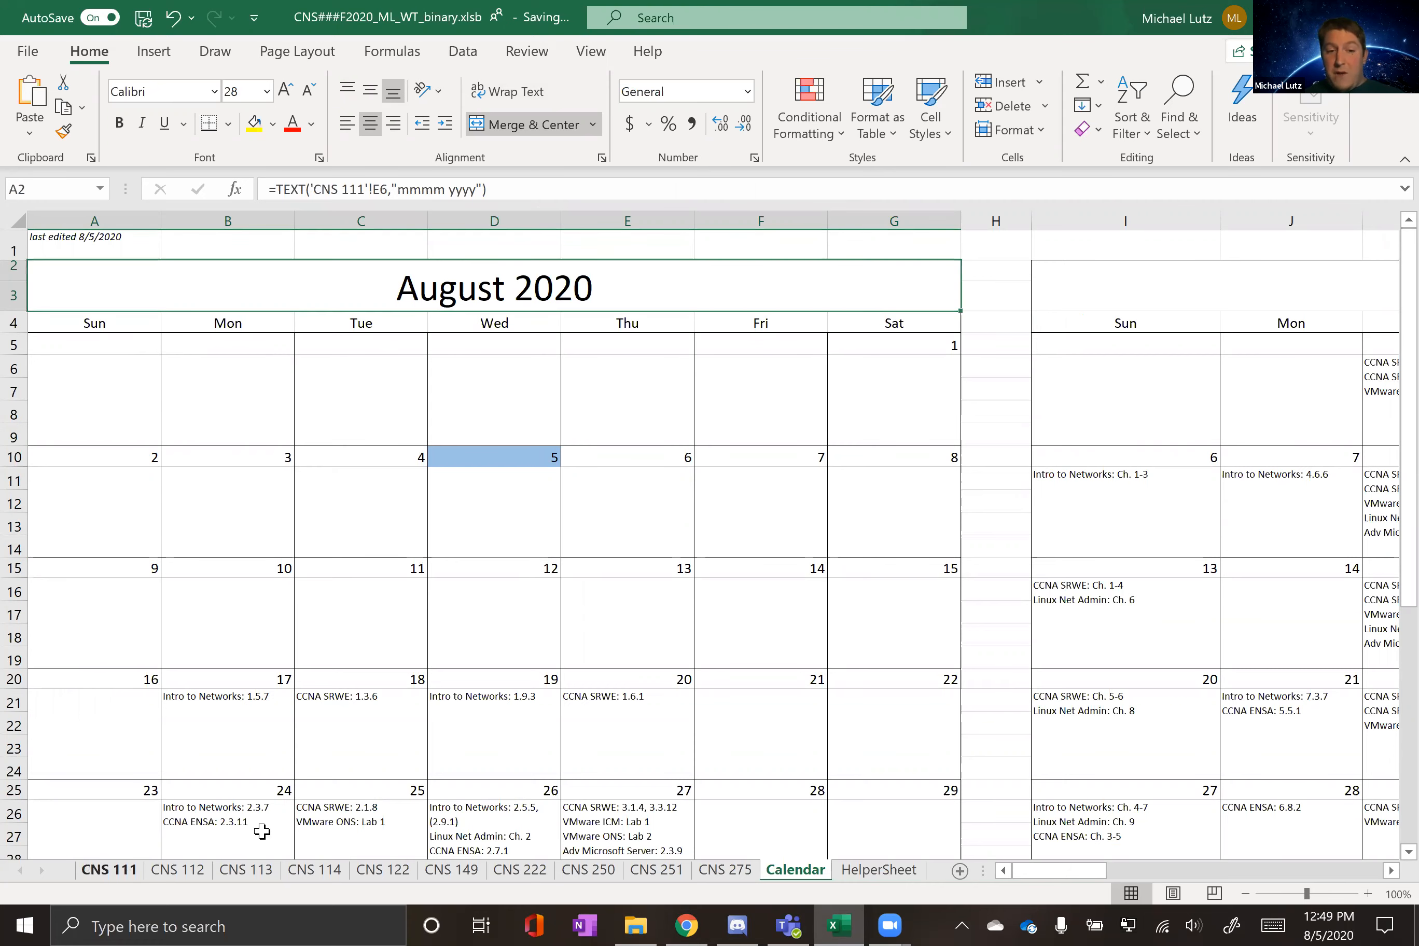
left_click(482, 325)
left_click(464, 342)
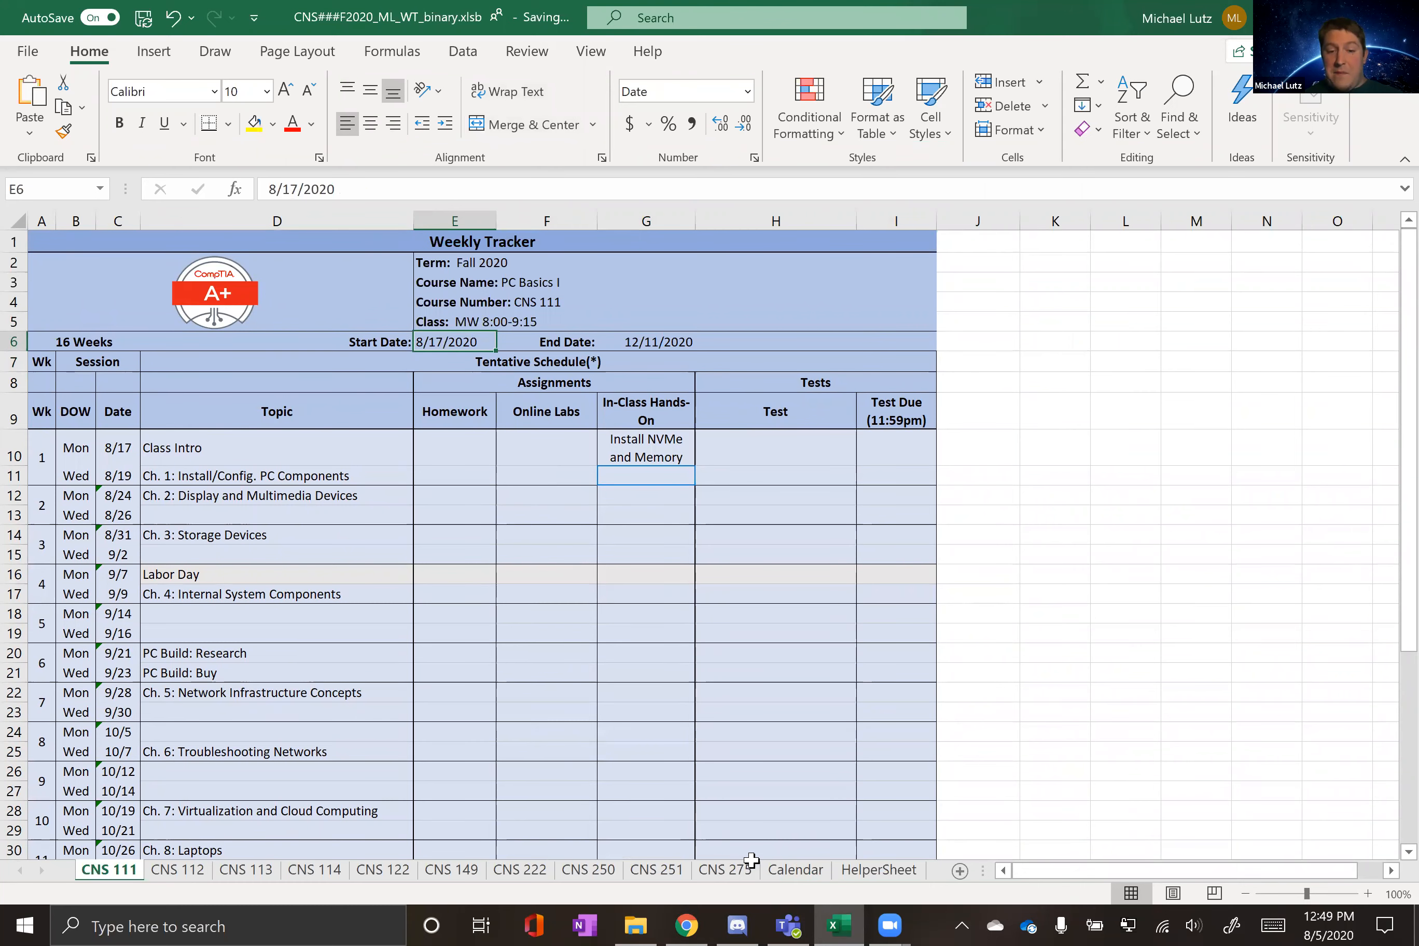
left_click(791, 870)
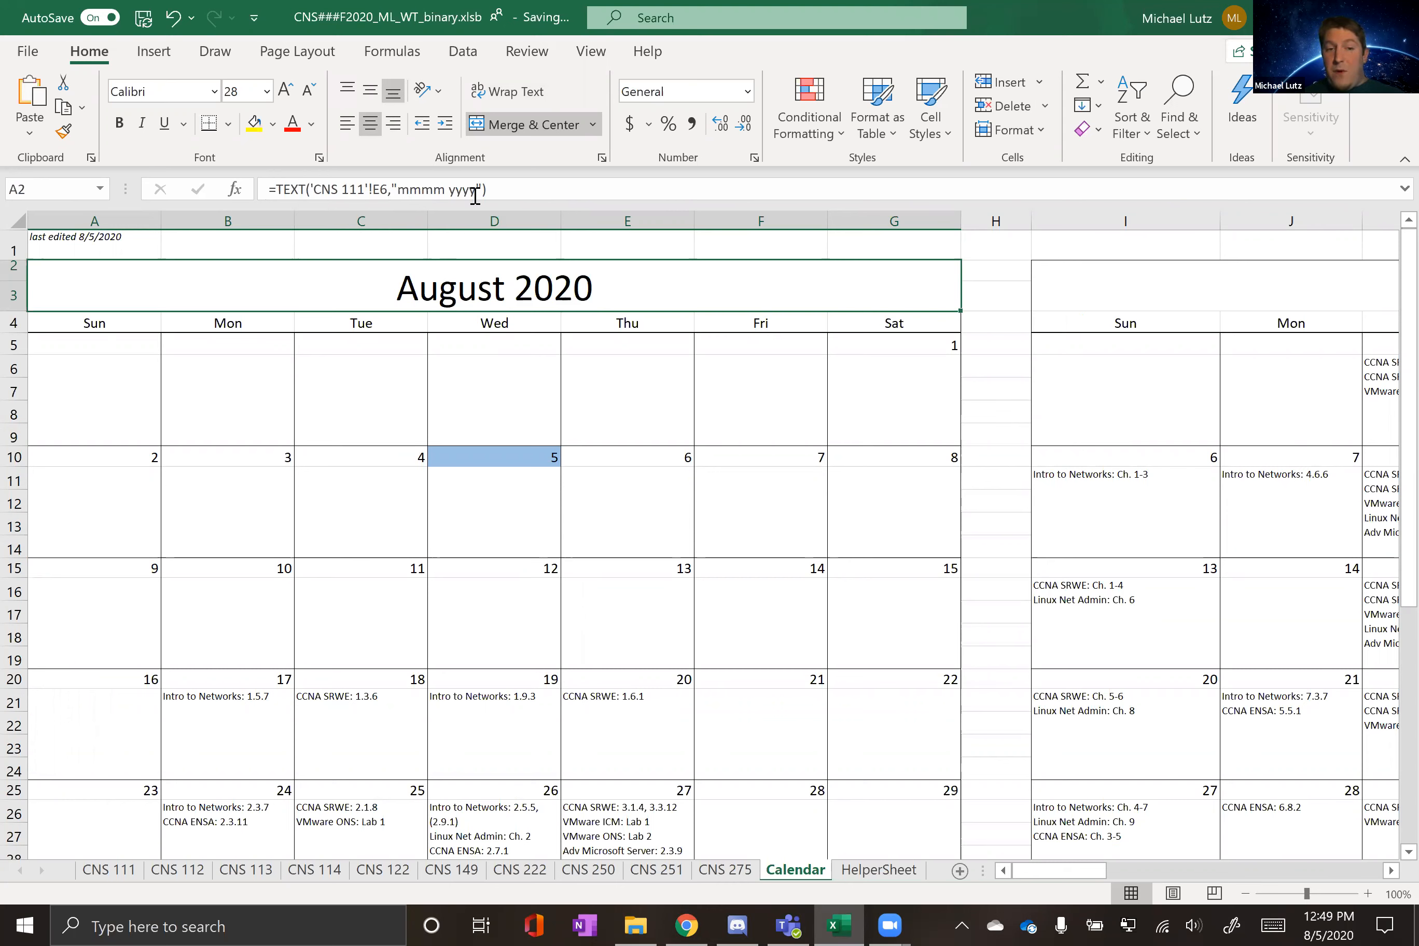
left_click(516, 366)
left_click(462, 308)
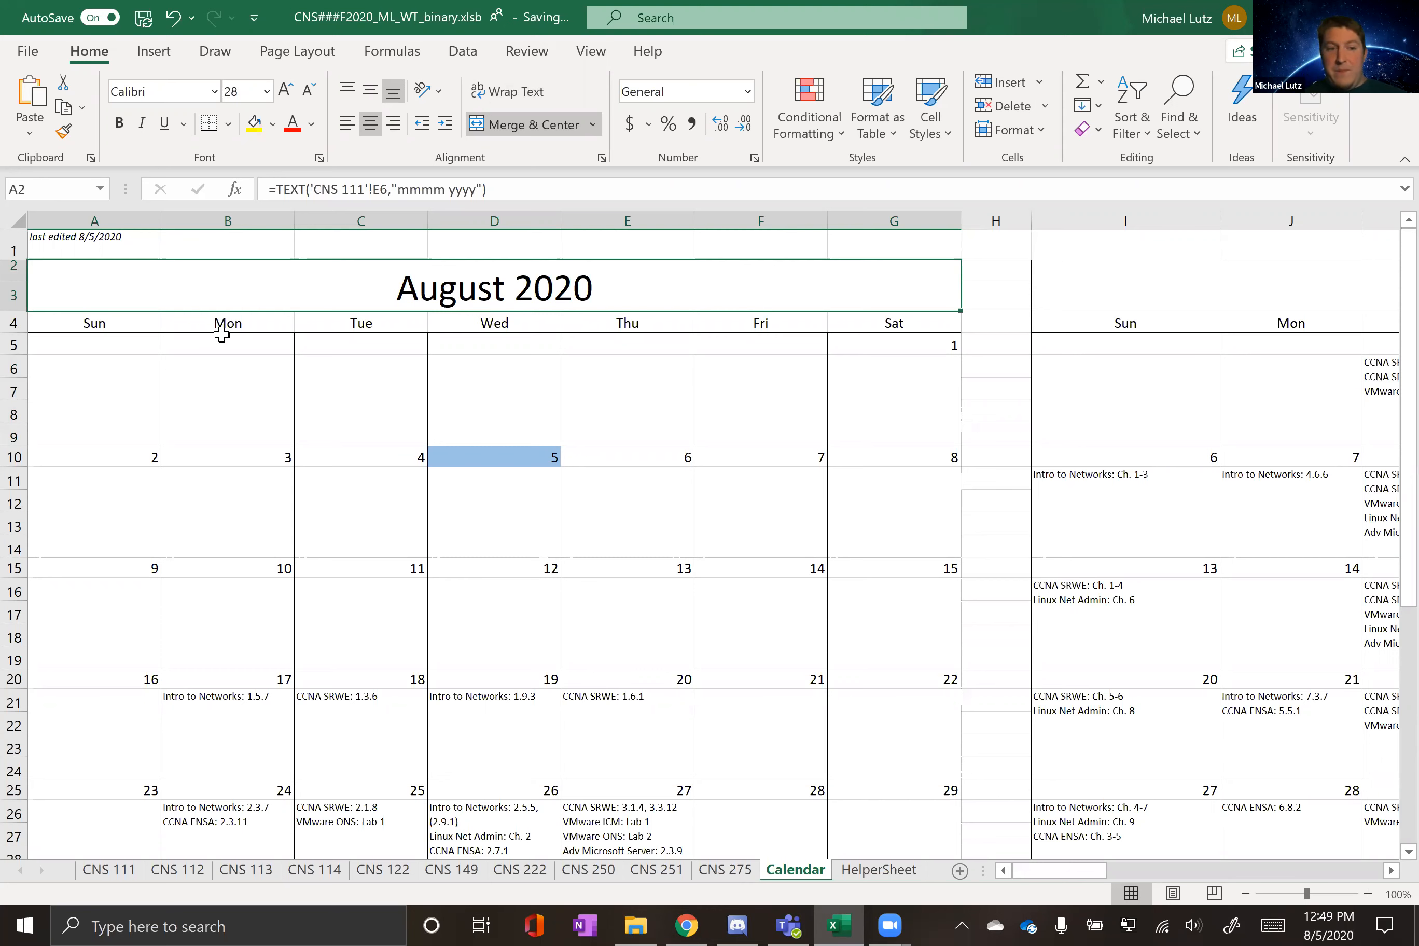
Step: Inspect the first-week day formulas in A5 and G5, the assignment formula in G6 and the month title formula
left_click(114, 344)
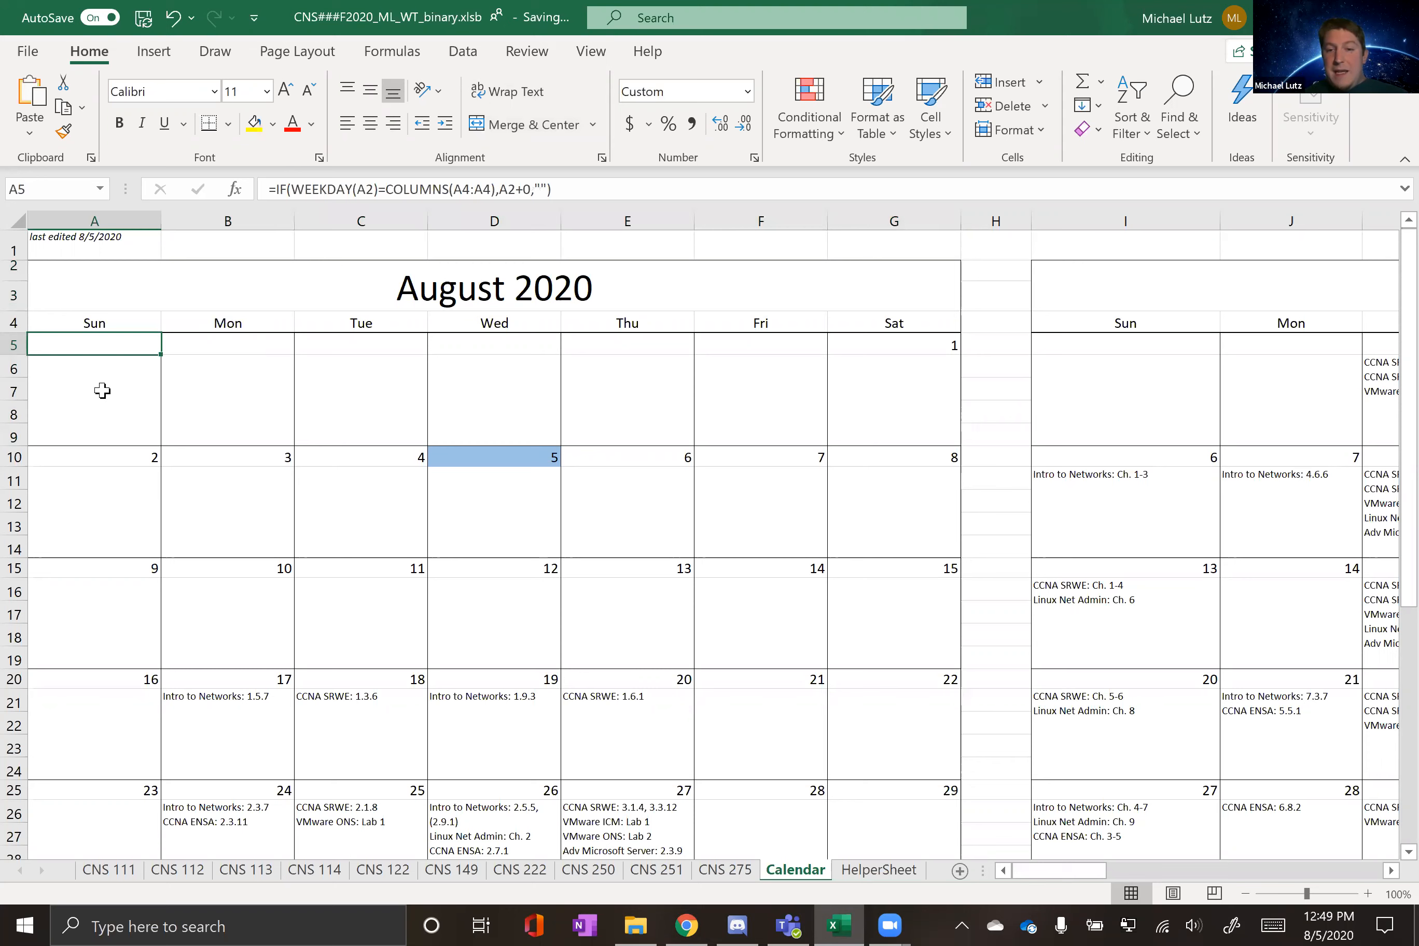
left_click(764, 374)
left_click(871, 358)
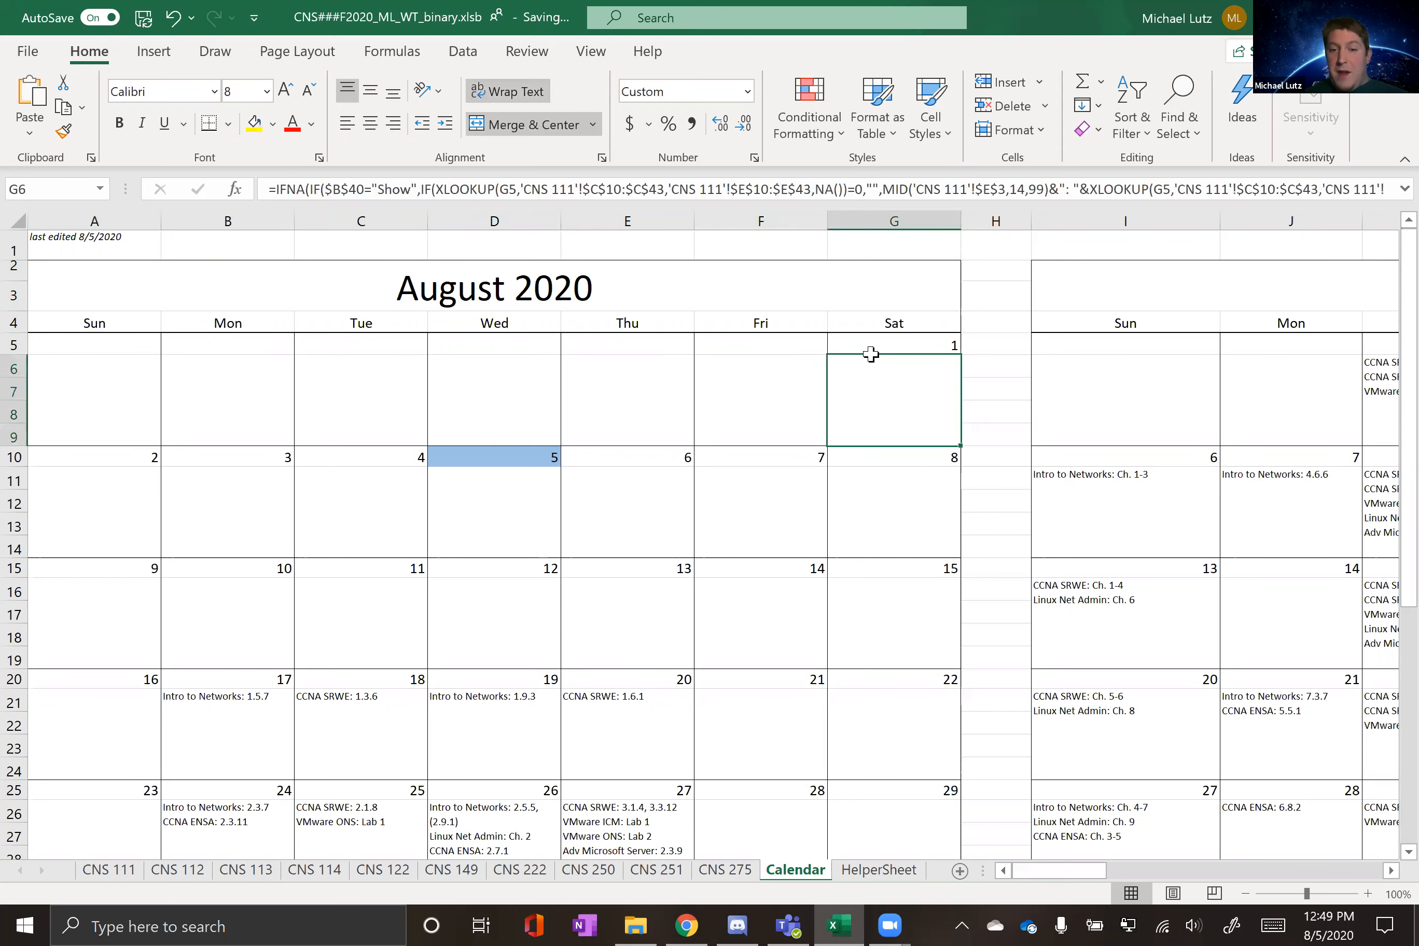
left_click(871, 353)
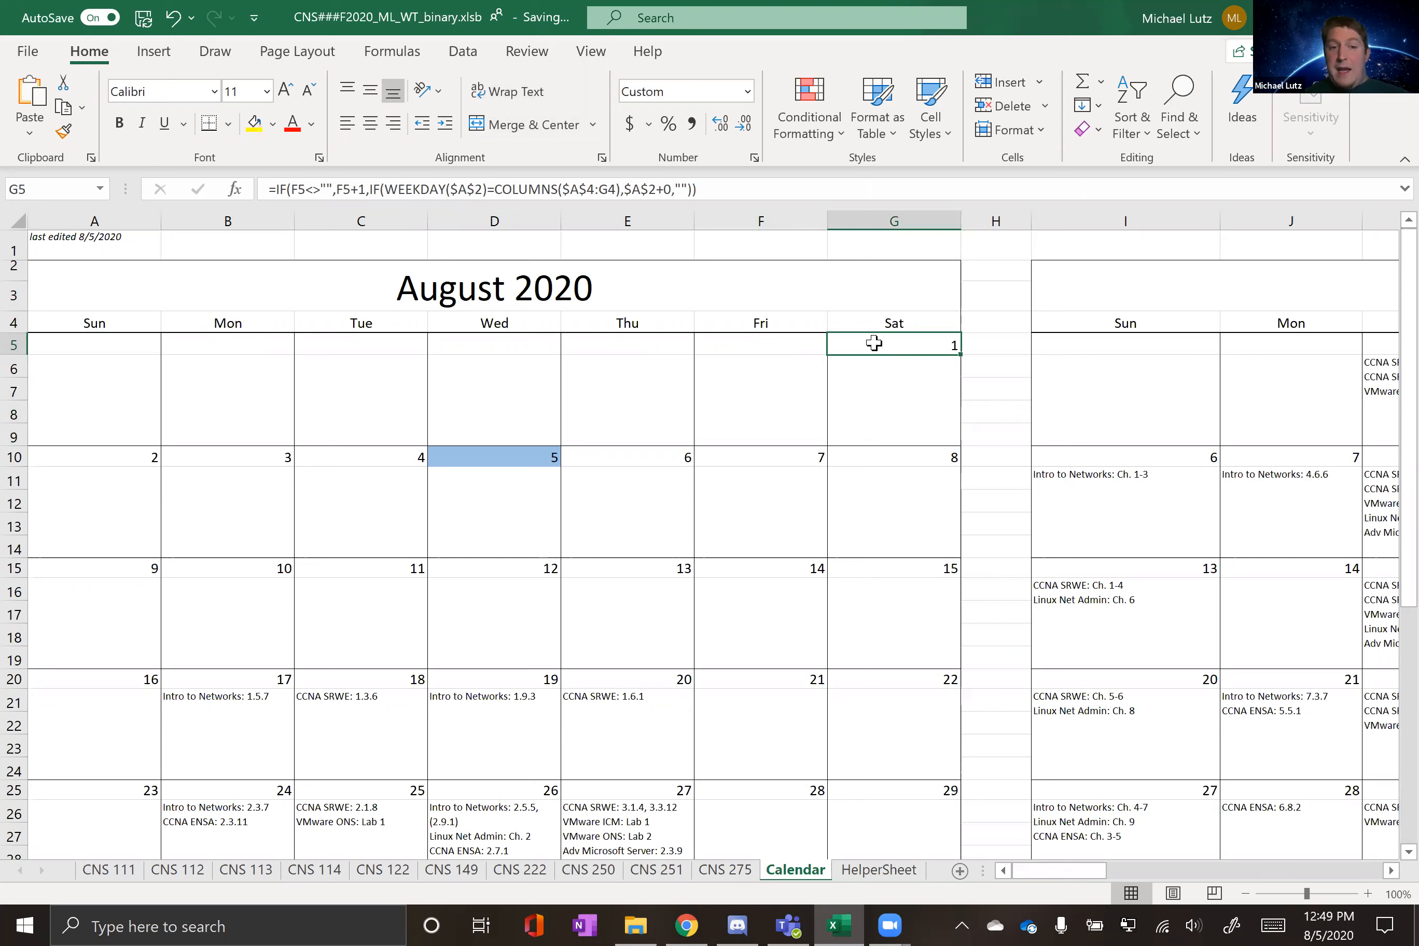
left_click(461, 291)
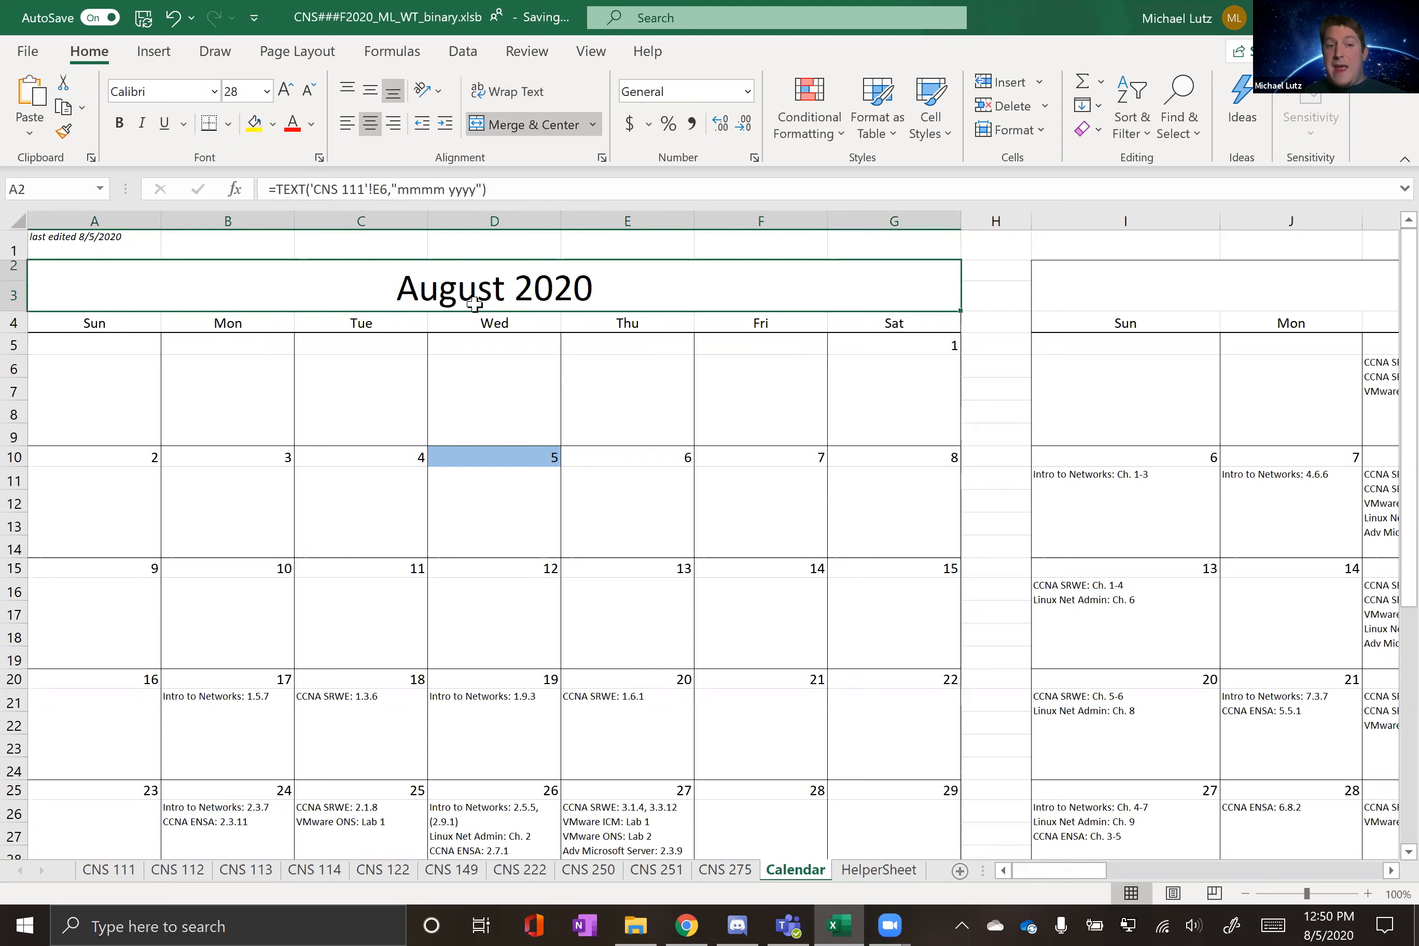
Step: Compare the day-number formulas across the calendar's first week, from Sunday in A5 to Friday in F5
left_click(146, 349)
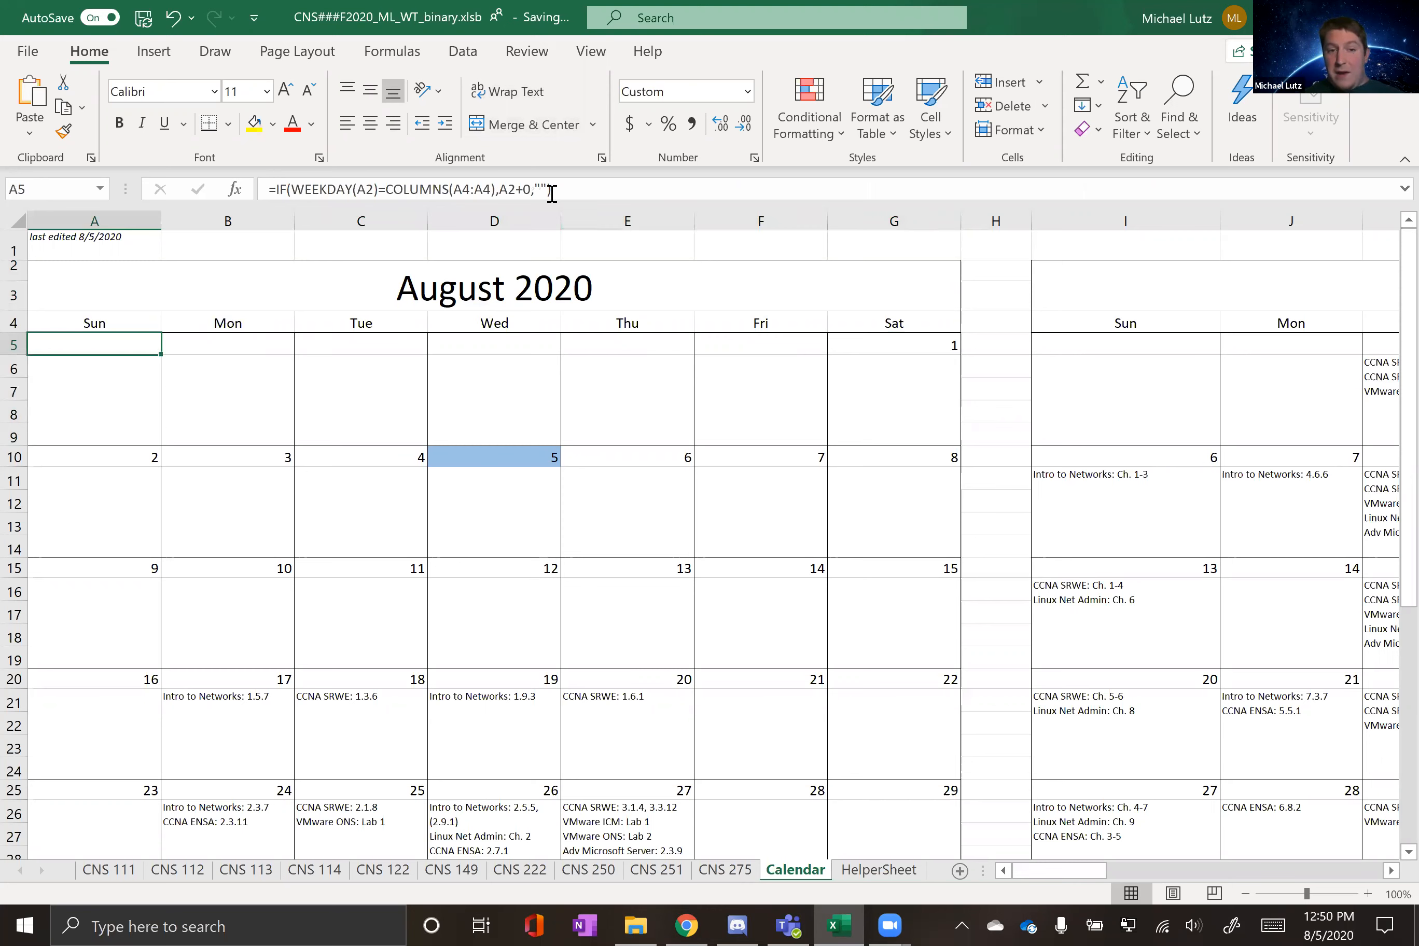
left_click(237, 348)
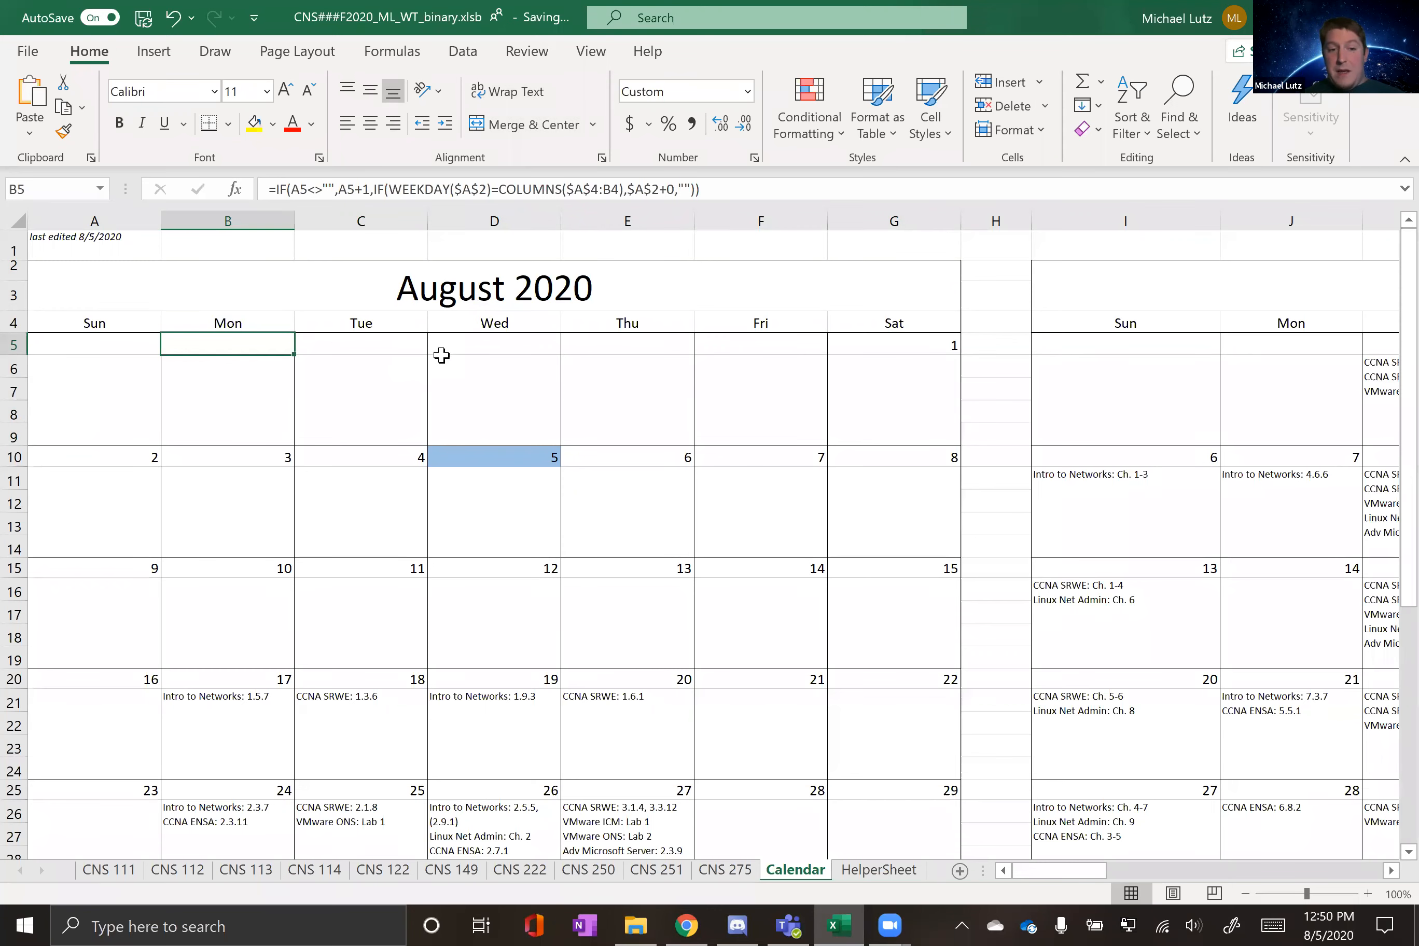
left_click(402, 348)
left_click(475, 349)
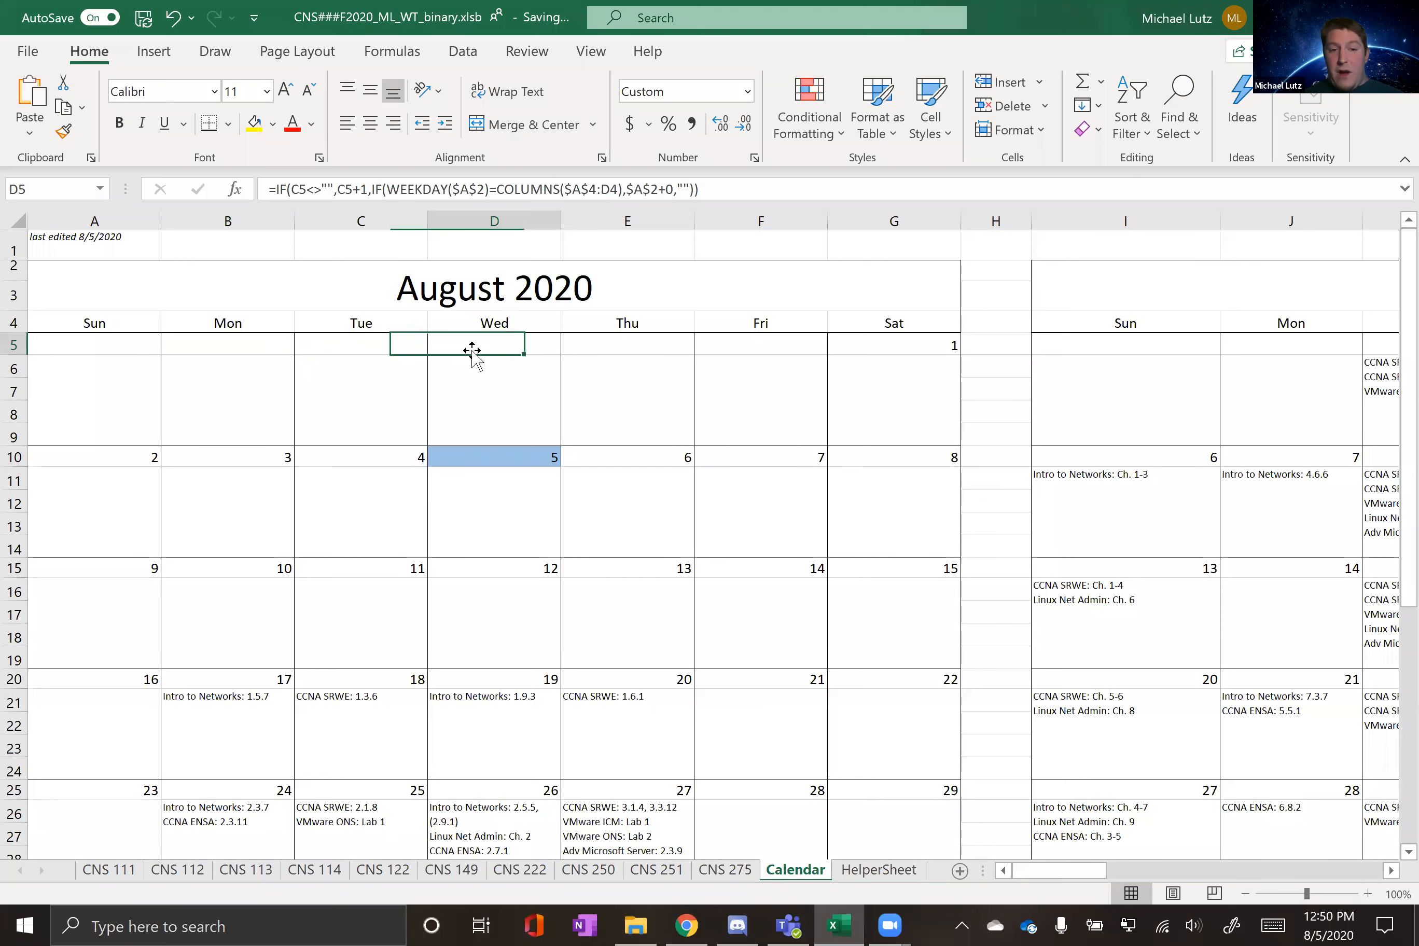
left_click(616, 350)
left_click(726, 354)
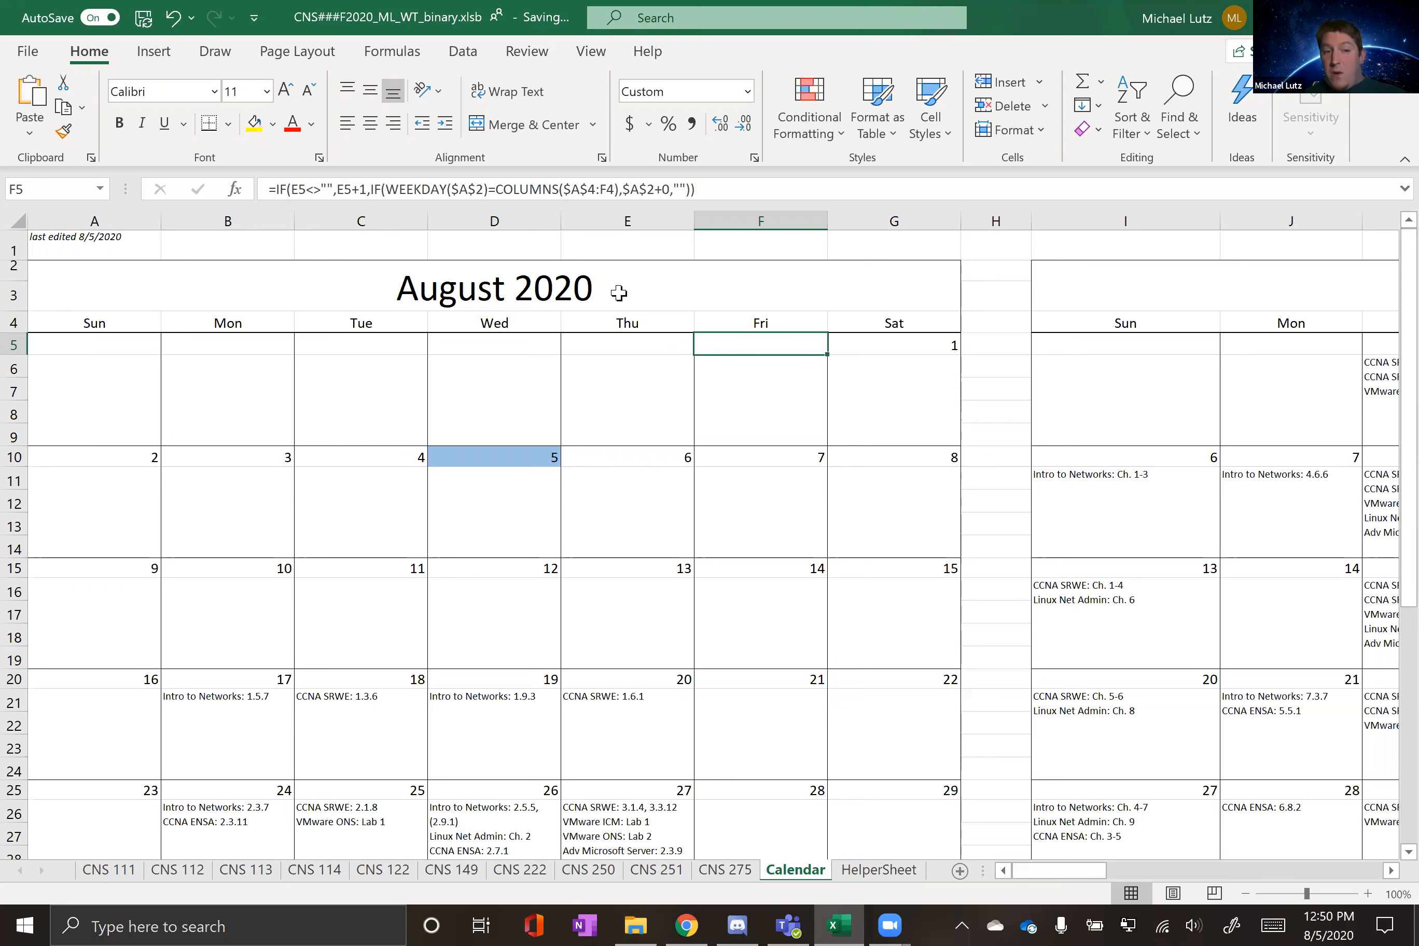
Step: Check the Thursday to Saturday day-number formulas in E5:G5 against the system's August 2020 calendar
left_click(619, 351)
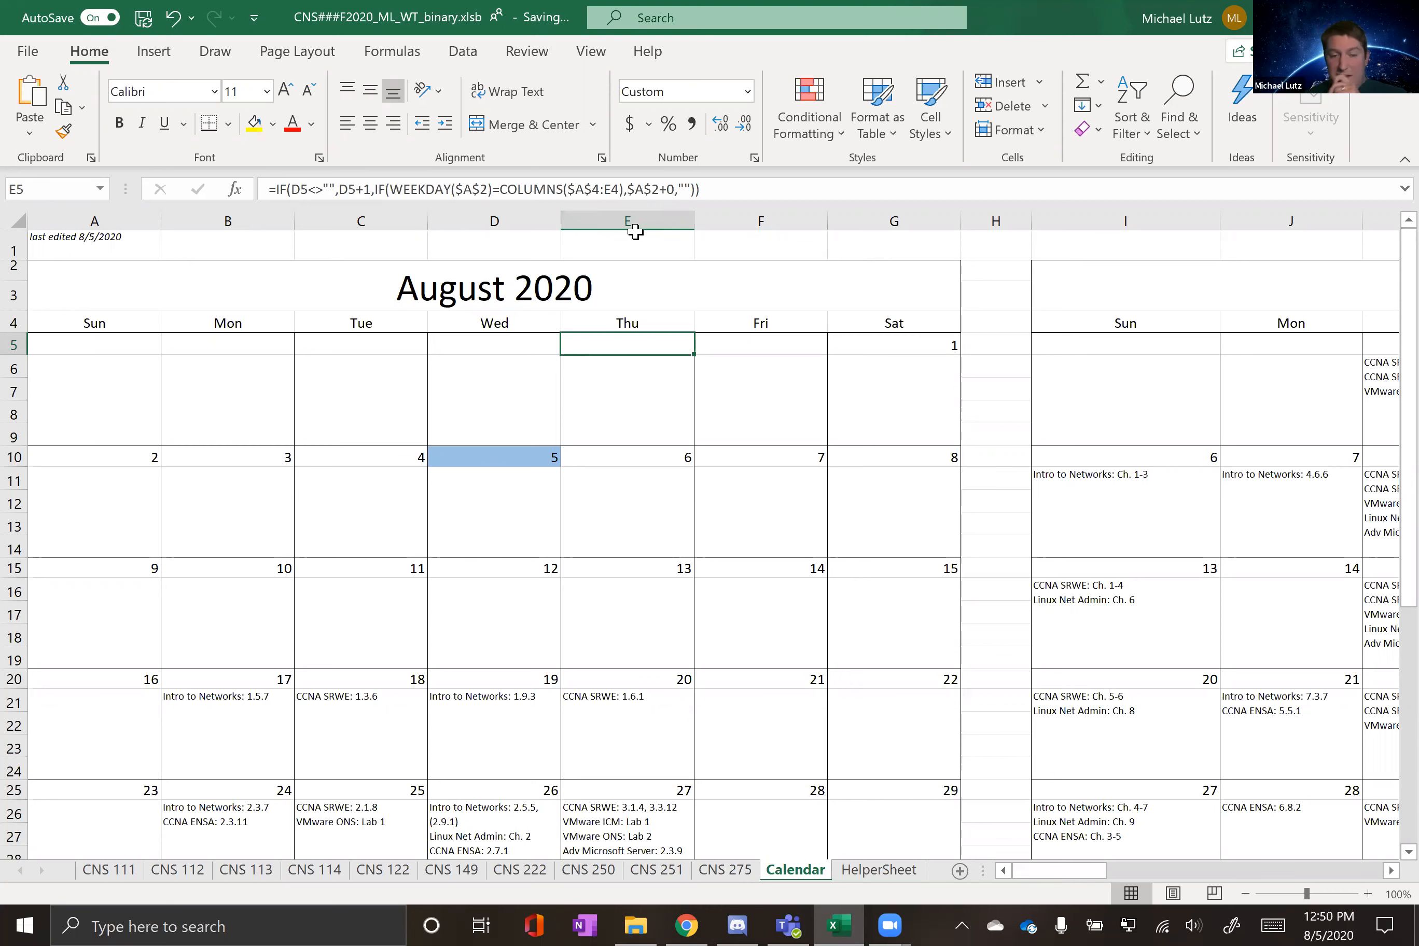
left_click(730, 348)
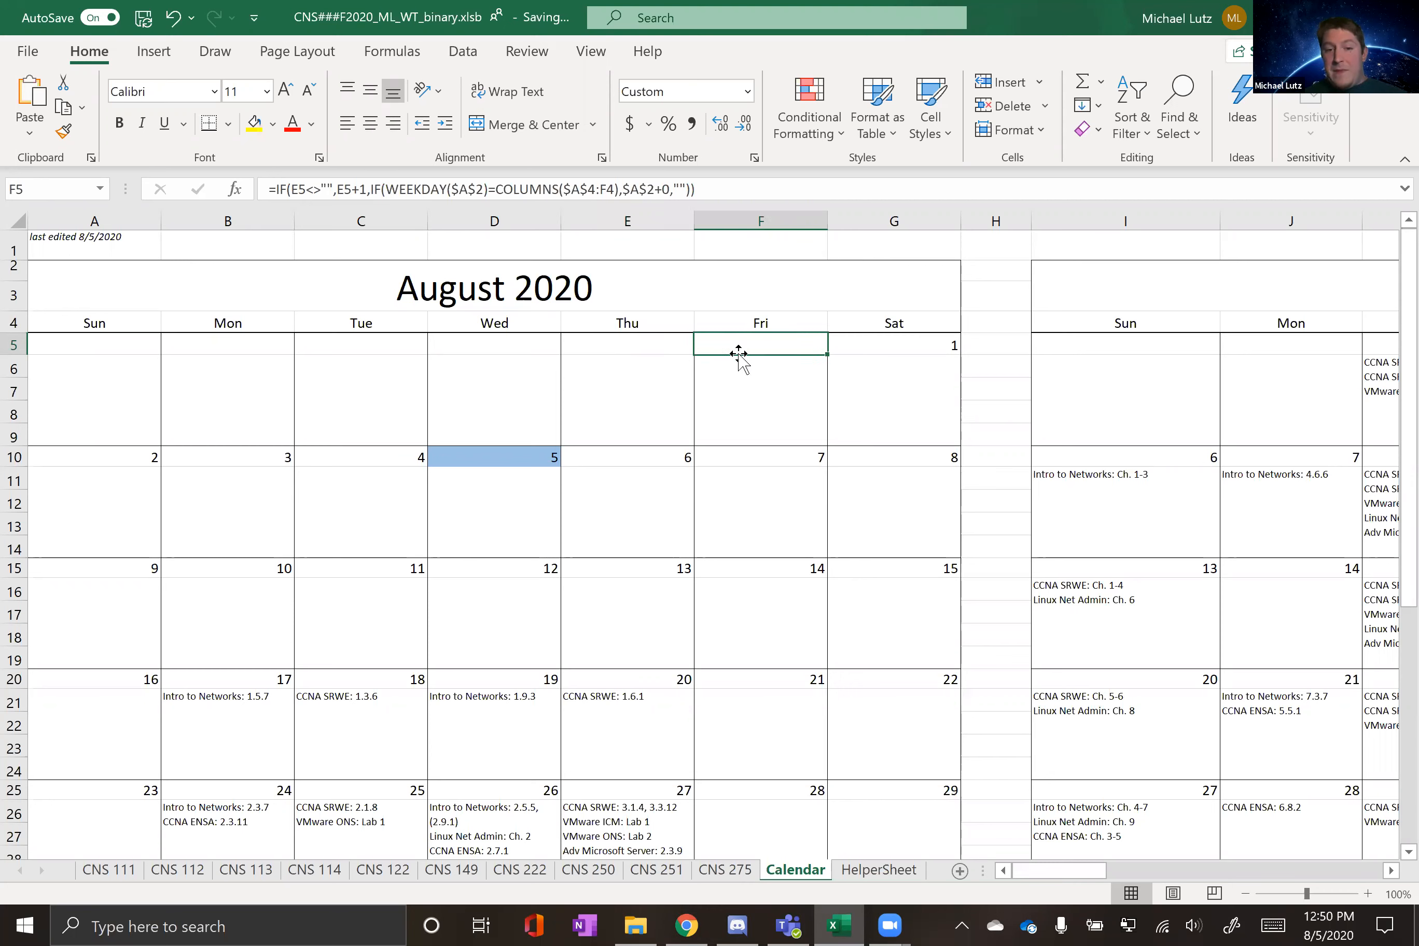
left_click(877, 339)
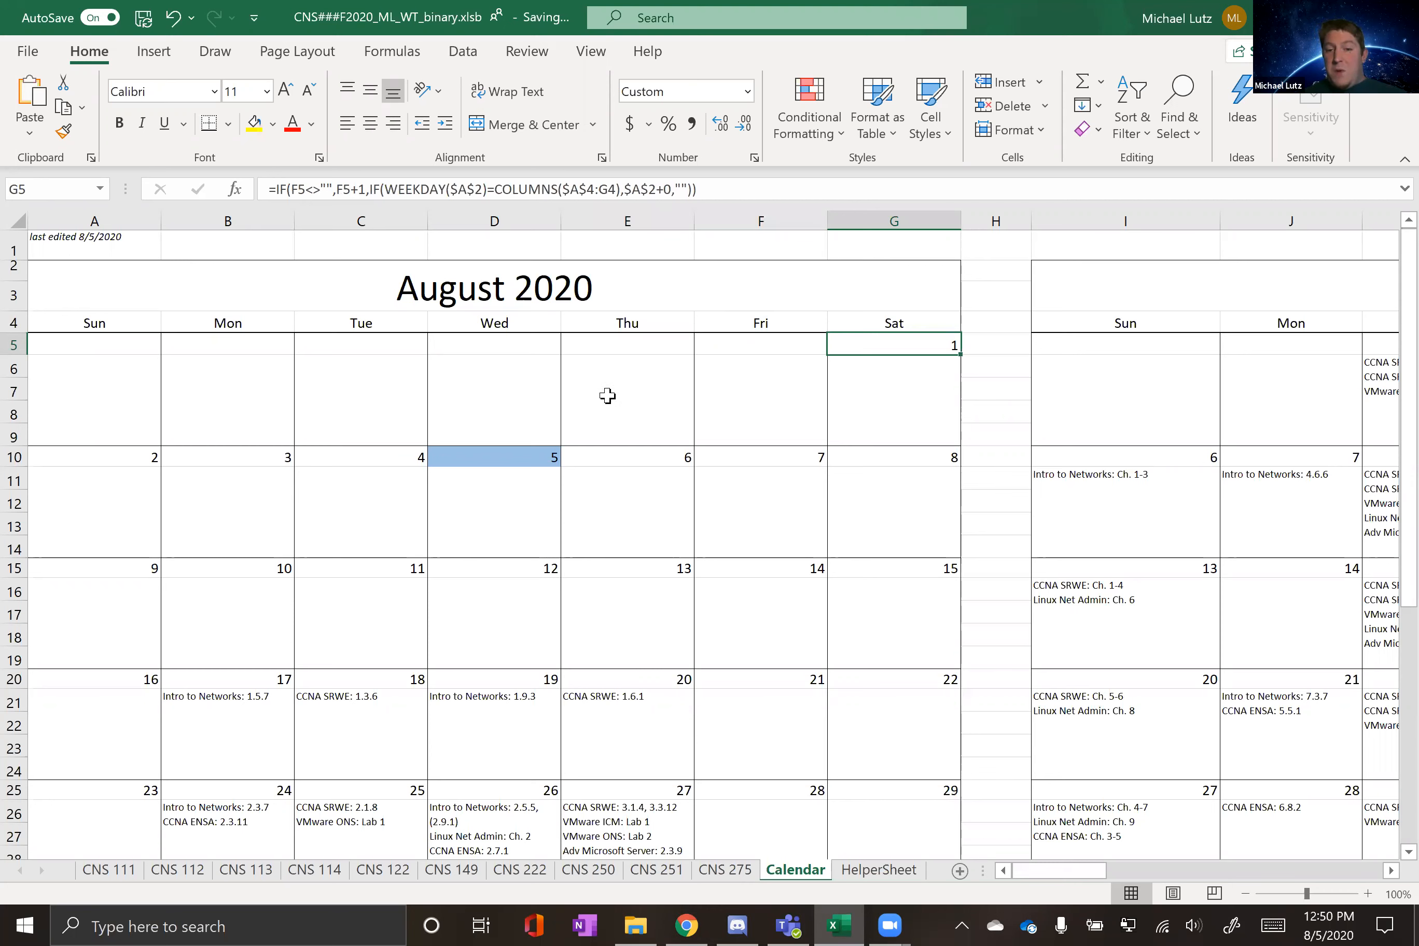
left_click(1340, 915)
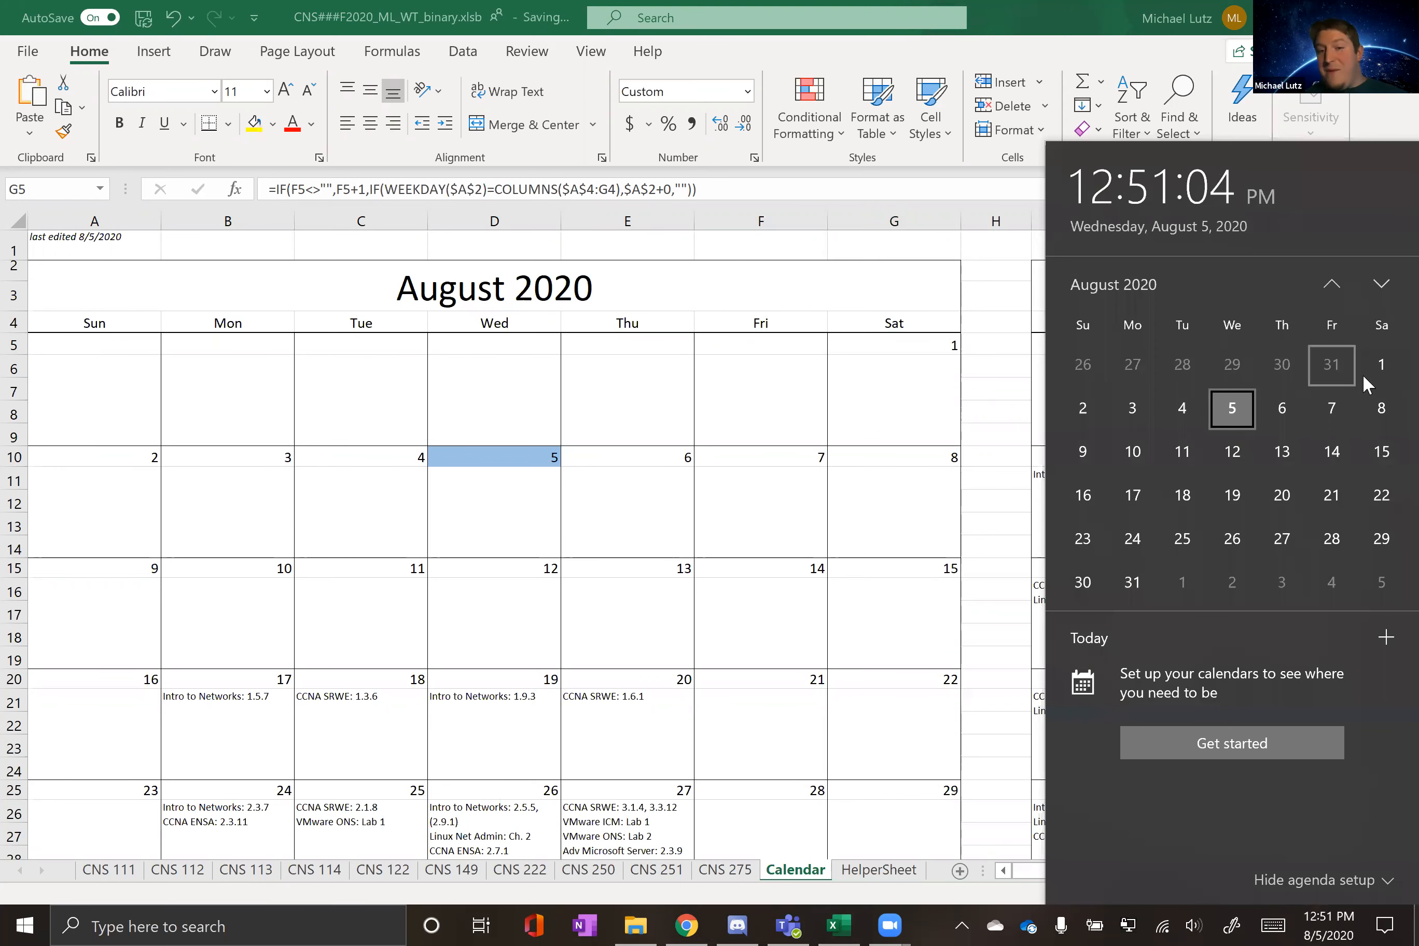
left_click(1303, 918)
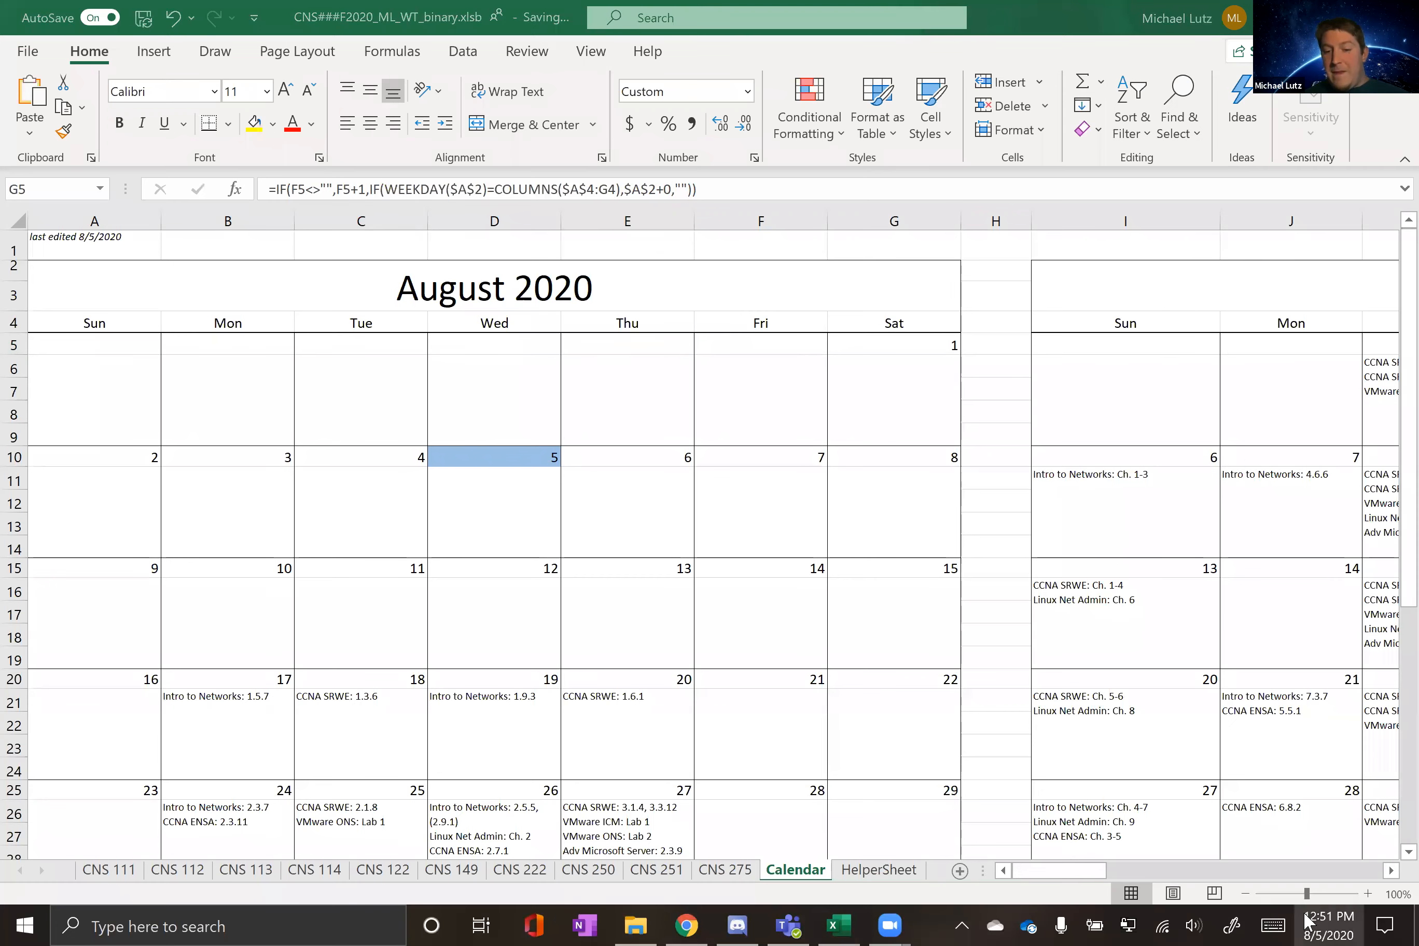
Step: Compare the Sunday day-number formulas in A10, A15, A20 and A25 of the August calendar
left_click(104, 459)
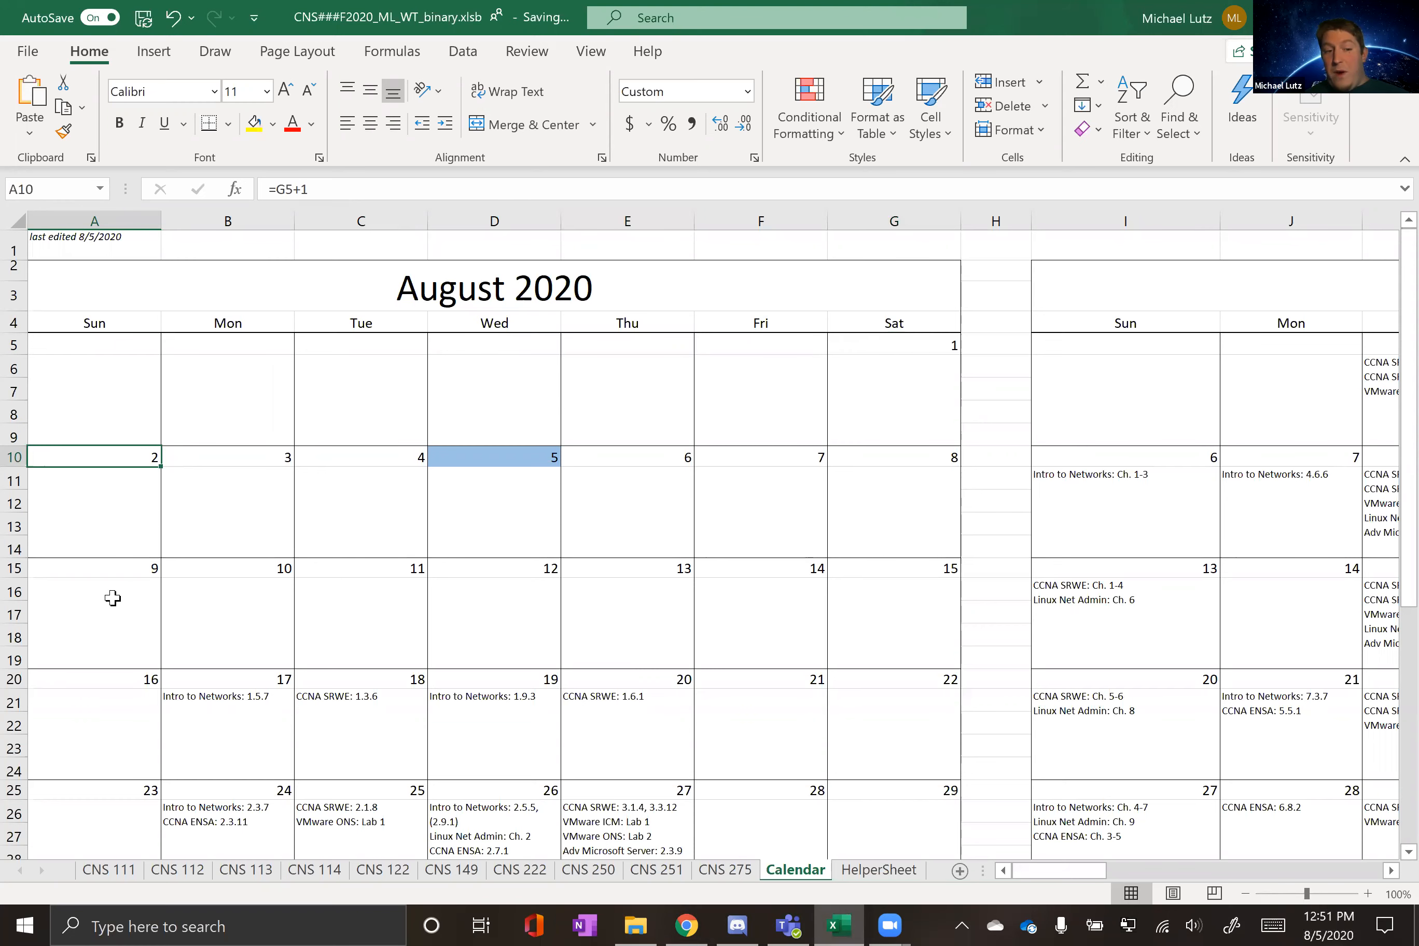
left_click(122, 570)
scroll(113, 583, "down", 1)
left_click(112, 599)
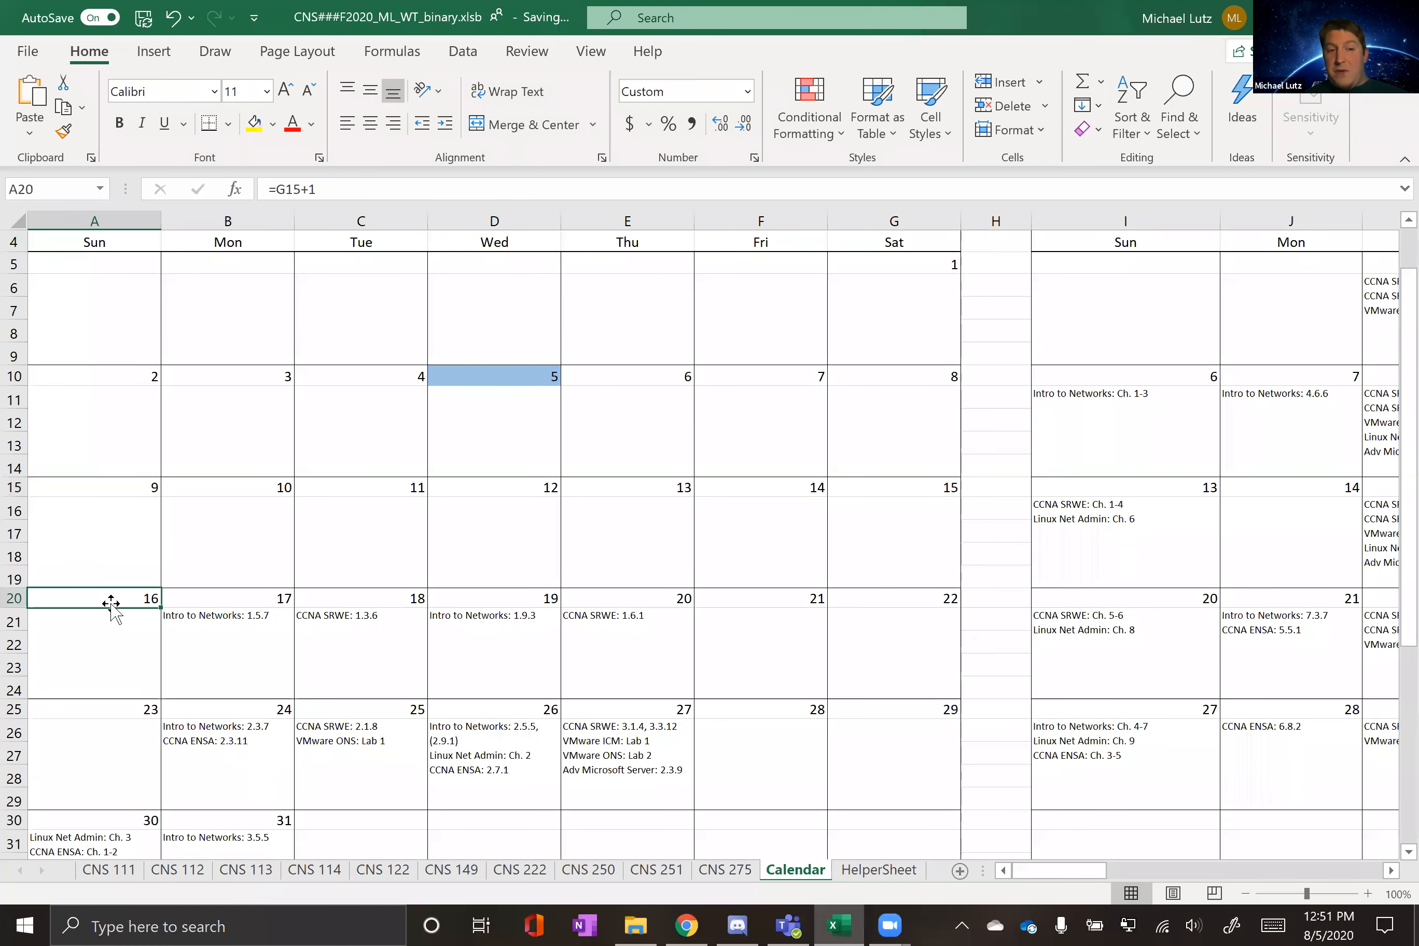
left_click(114, 709)
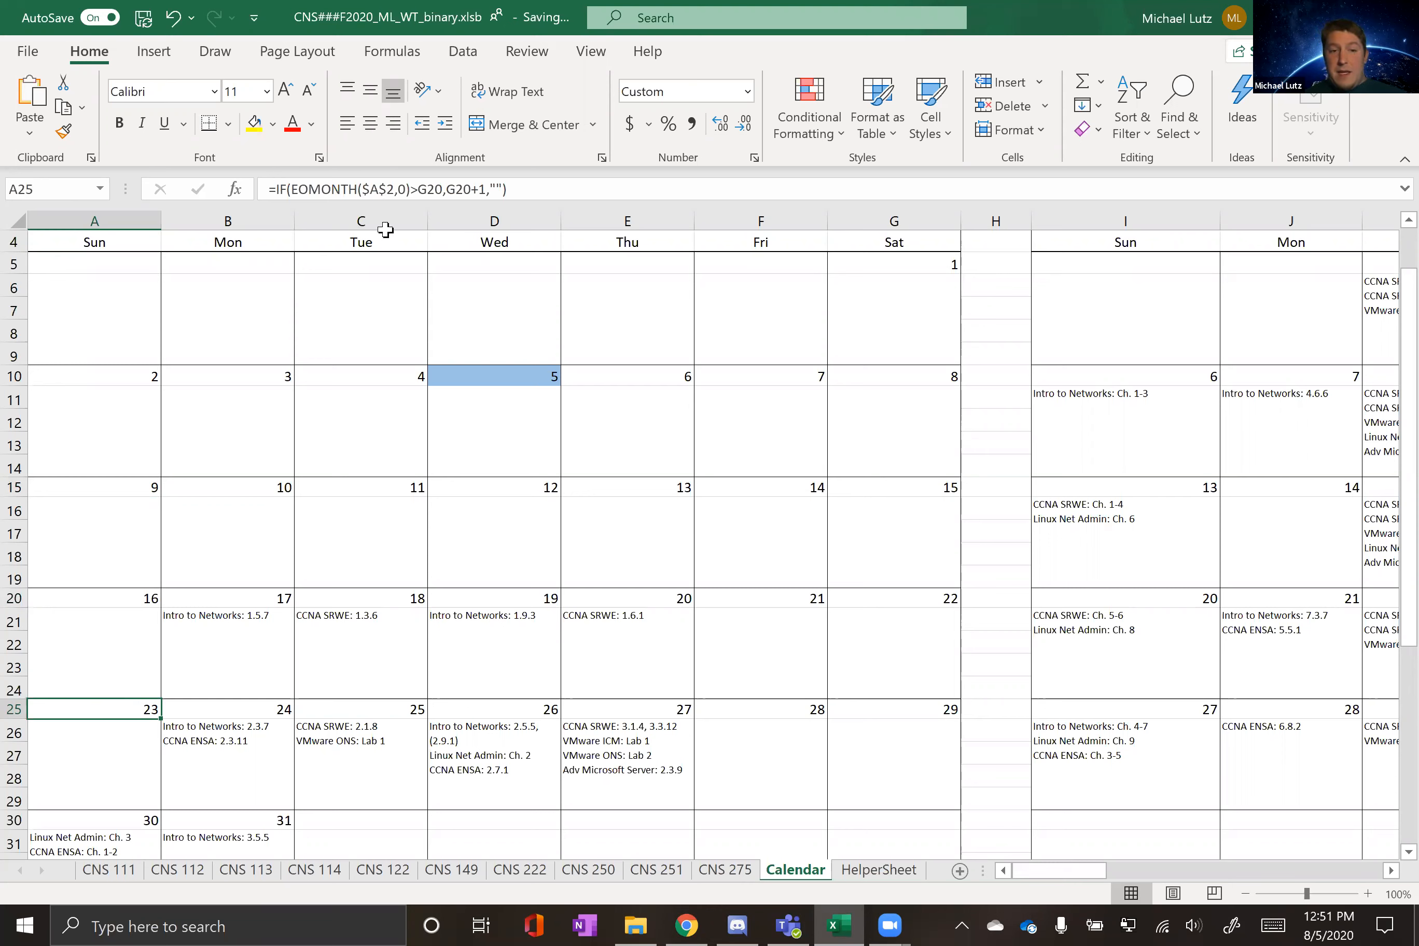
scroll(452, 287, "up", 1)
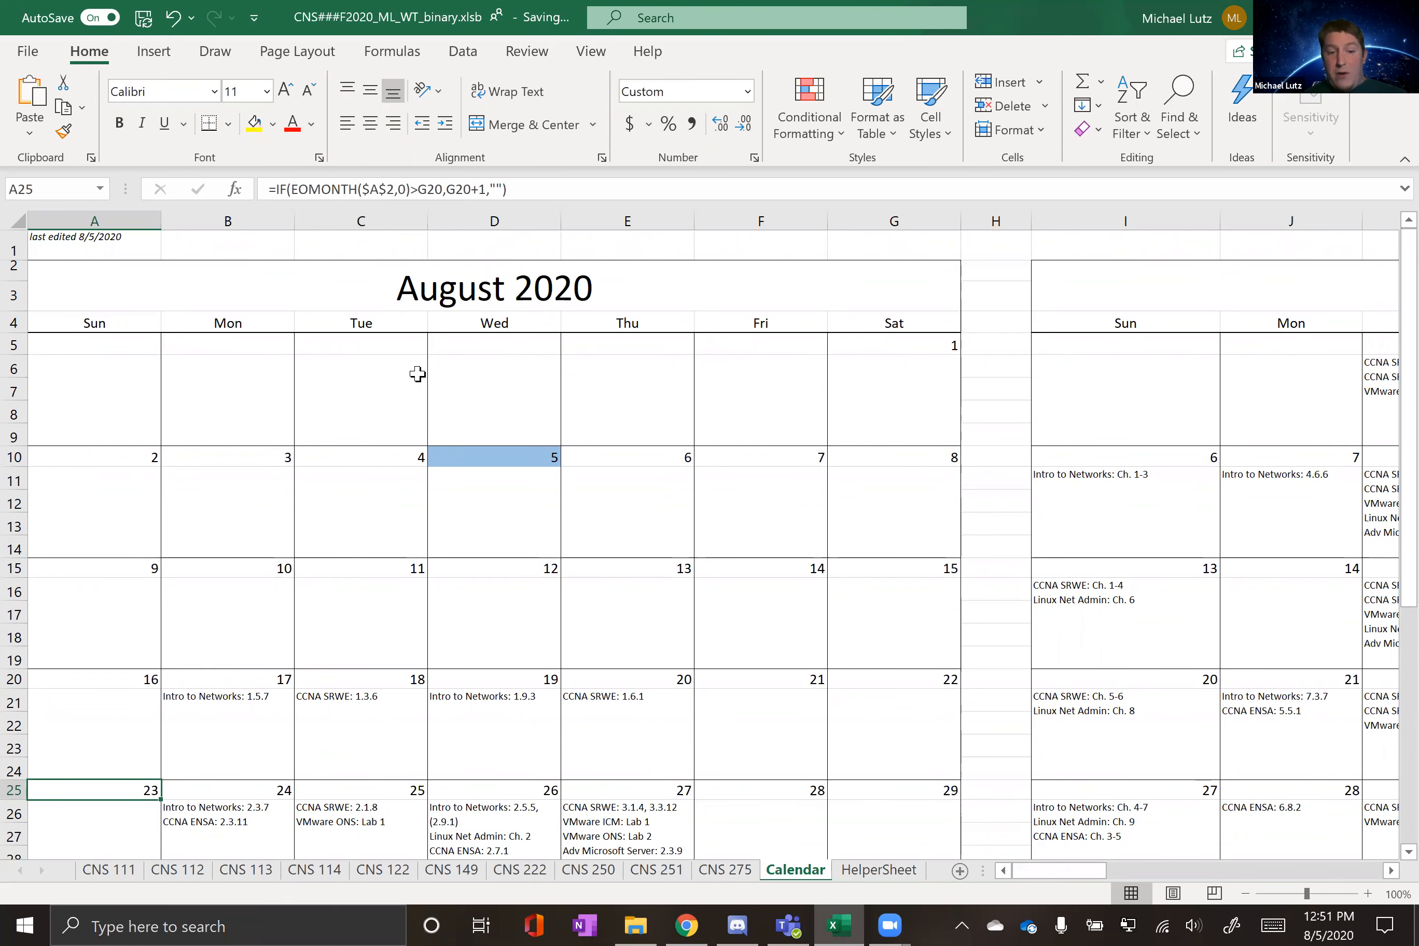
scroll(772, 591, "down", 4)
scroll(805, 557, "up", 1)
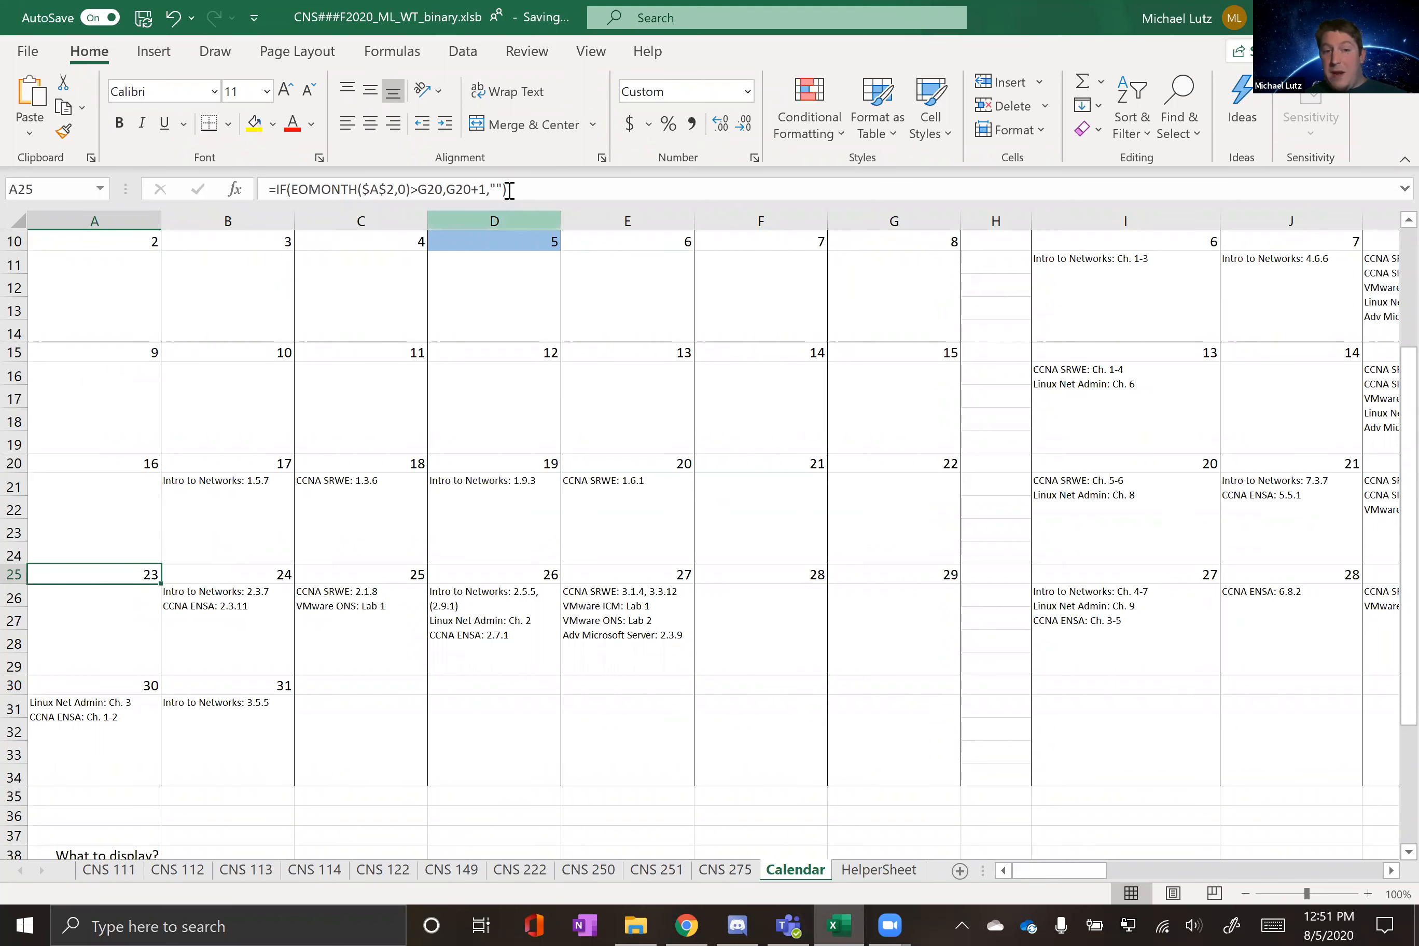
Step: Inspect the end-of-month day formulas in the last August week, from Monday in B30 to Saturday in G30
left_click(250, 684)
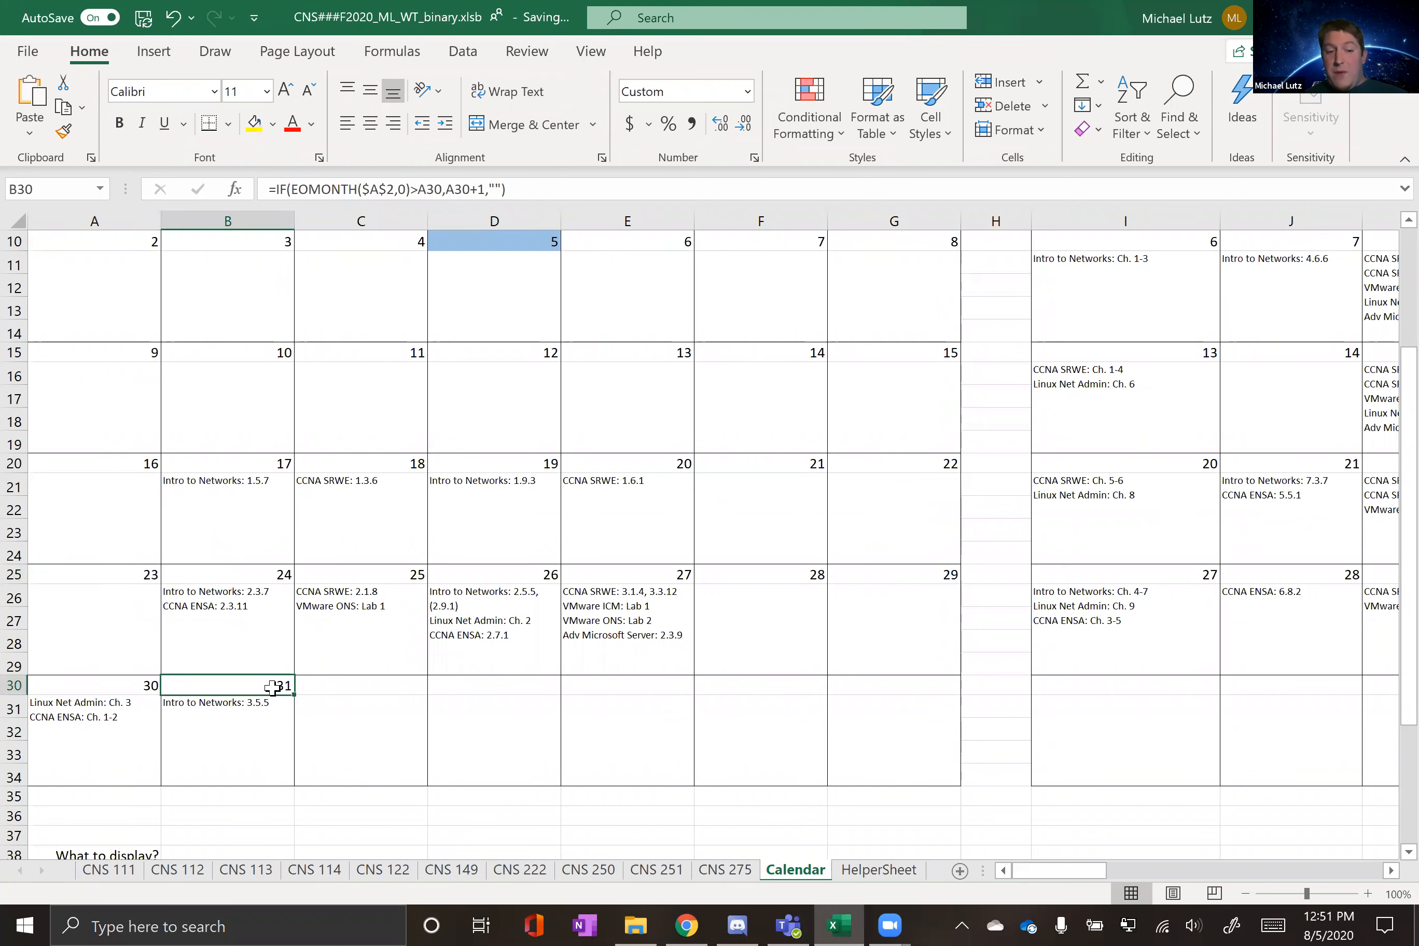
left_click(318, 686)
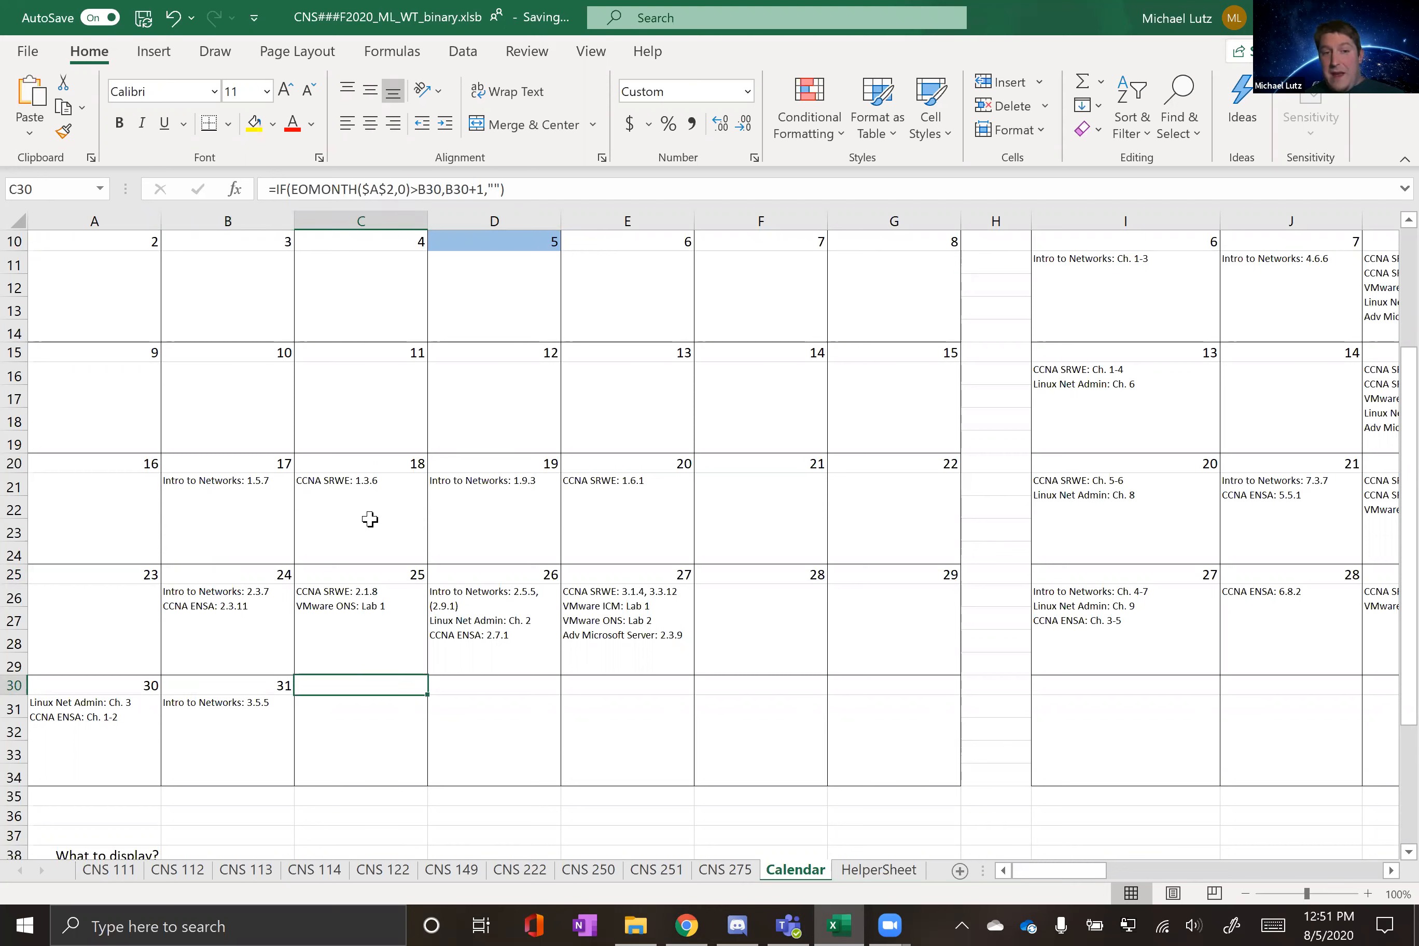
left_click(492, 686)
left_click(598, 690)
left_click(786, 693)
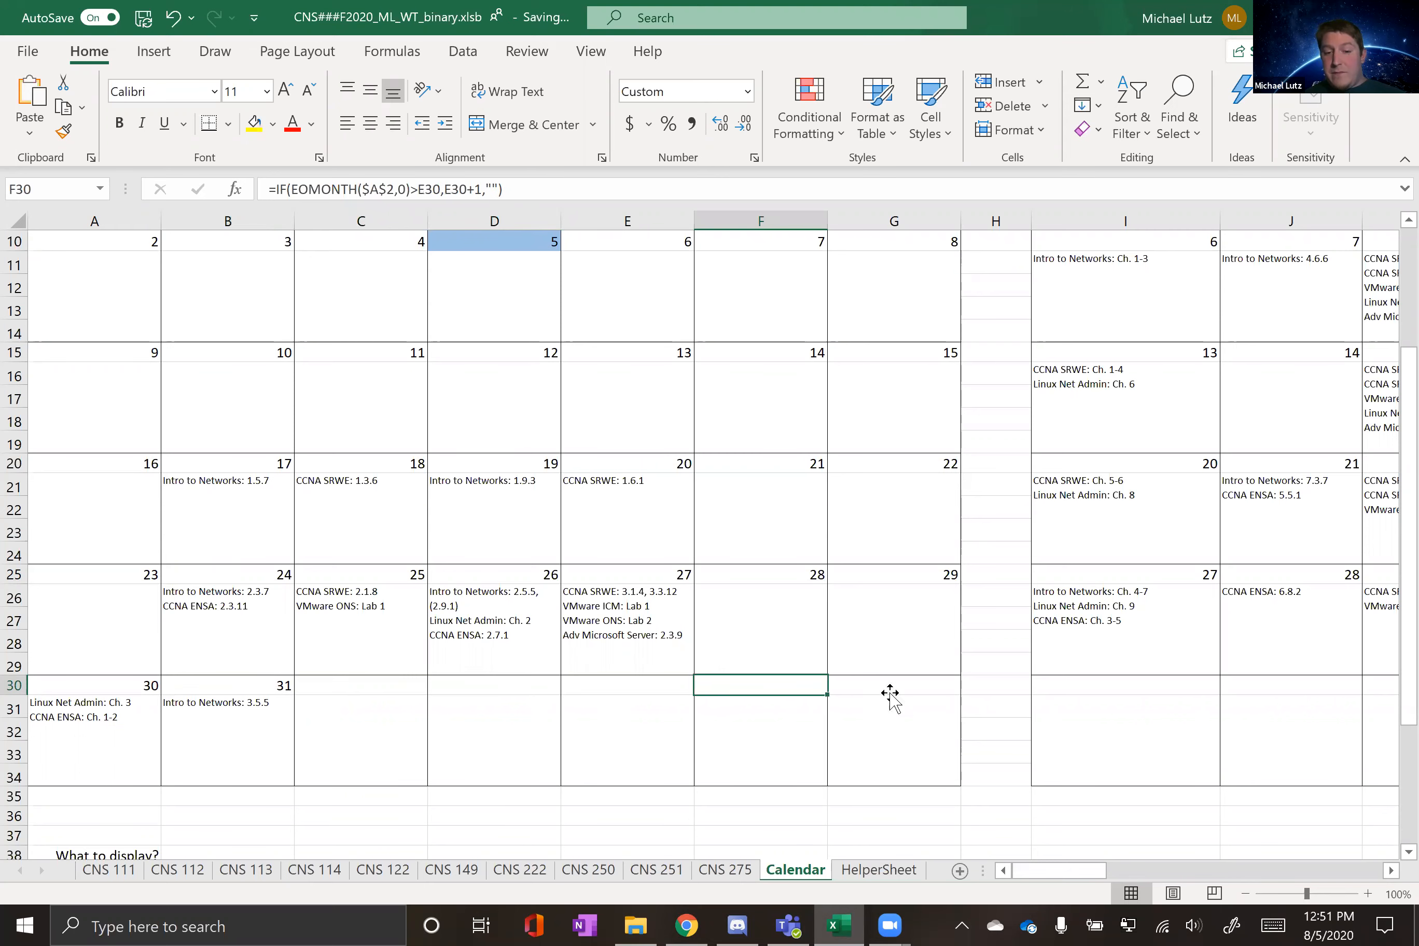
left_click(889, 694)
scroll(611, 679, "up", 3)
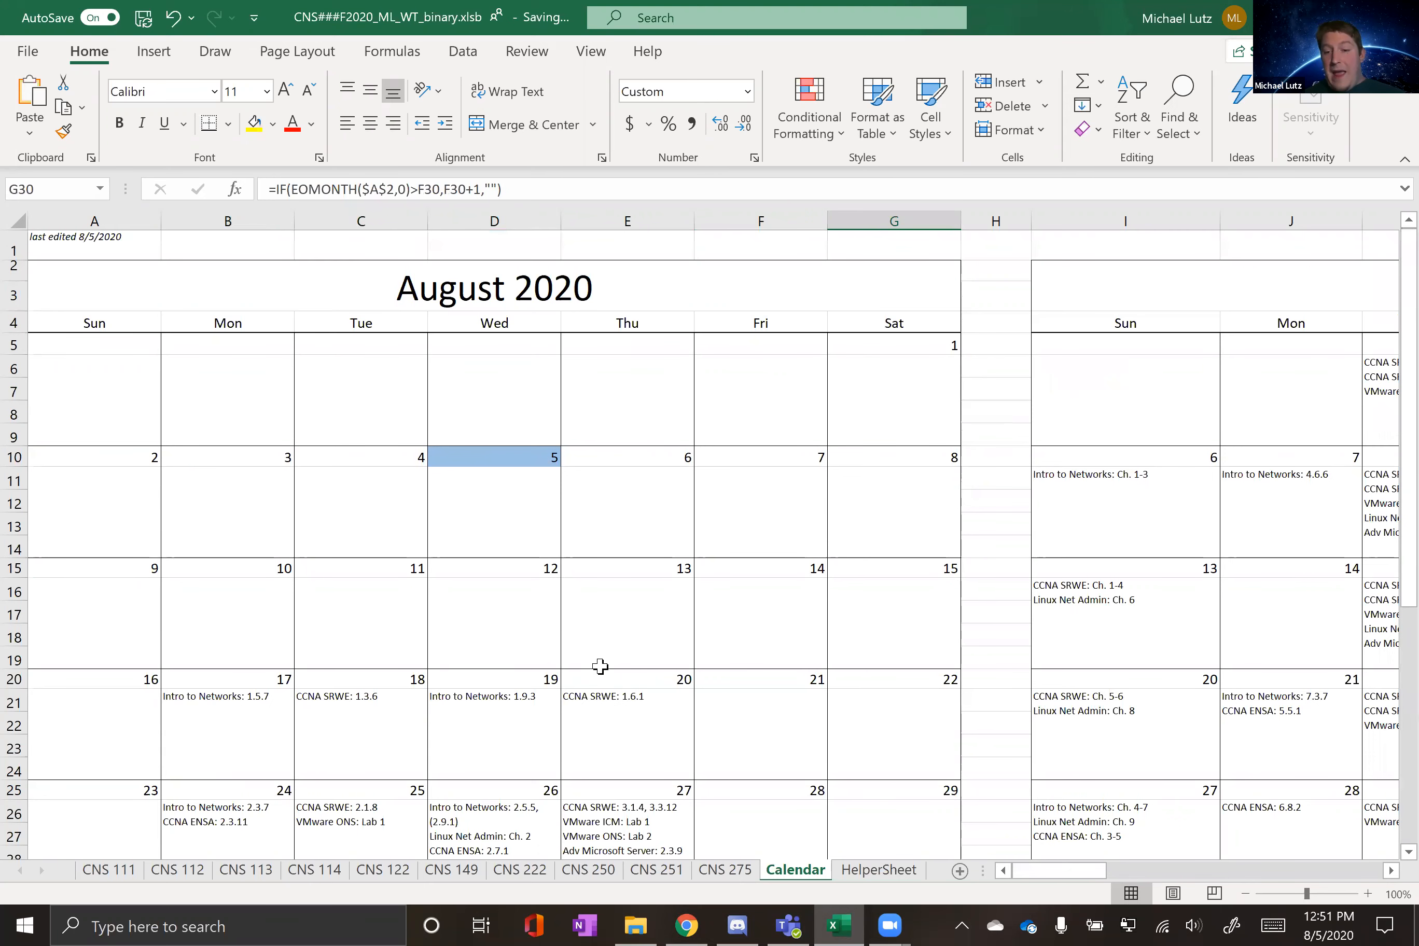
Step: Highlight the August calendar block from its title through the last week, then clear the selection
left_click_drag(90, 284, 812, 909)
scroll(988, 687, "down", 3)
left_click(983, 690)
scroll(1087, 358, "up", 3)
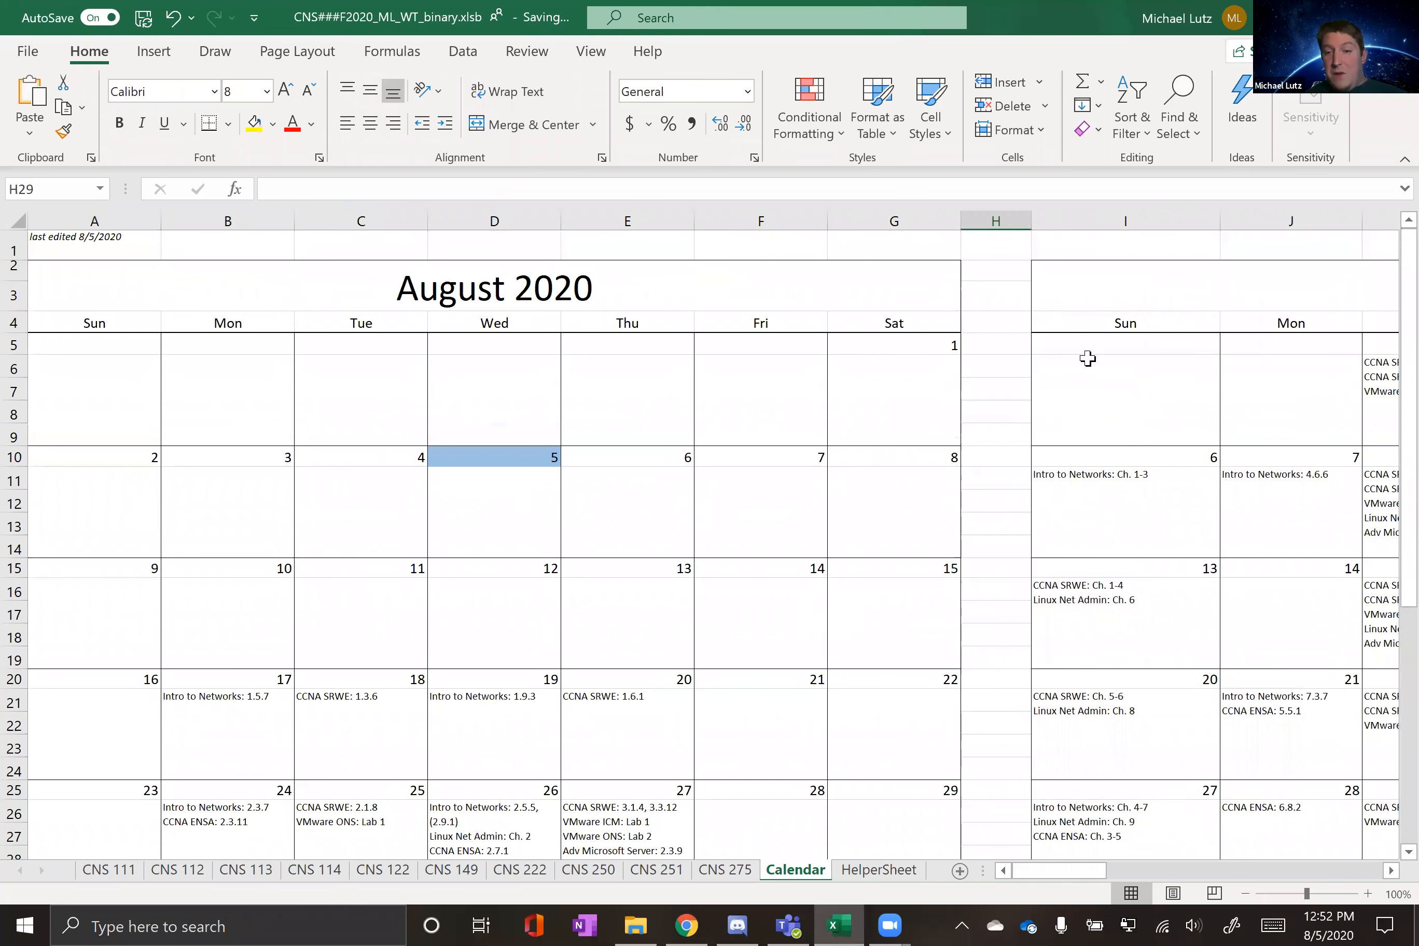
Step: Check the September title formula in I2 against the August title it refers to in A2
left_click_drag(1039, 873, 1136, 879)
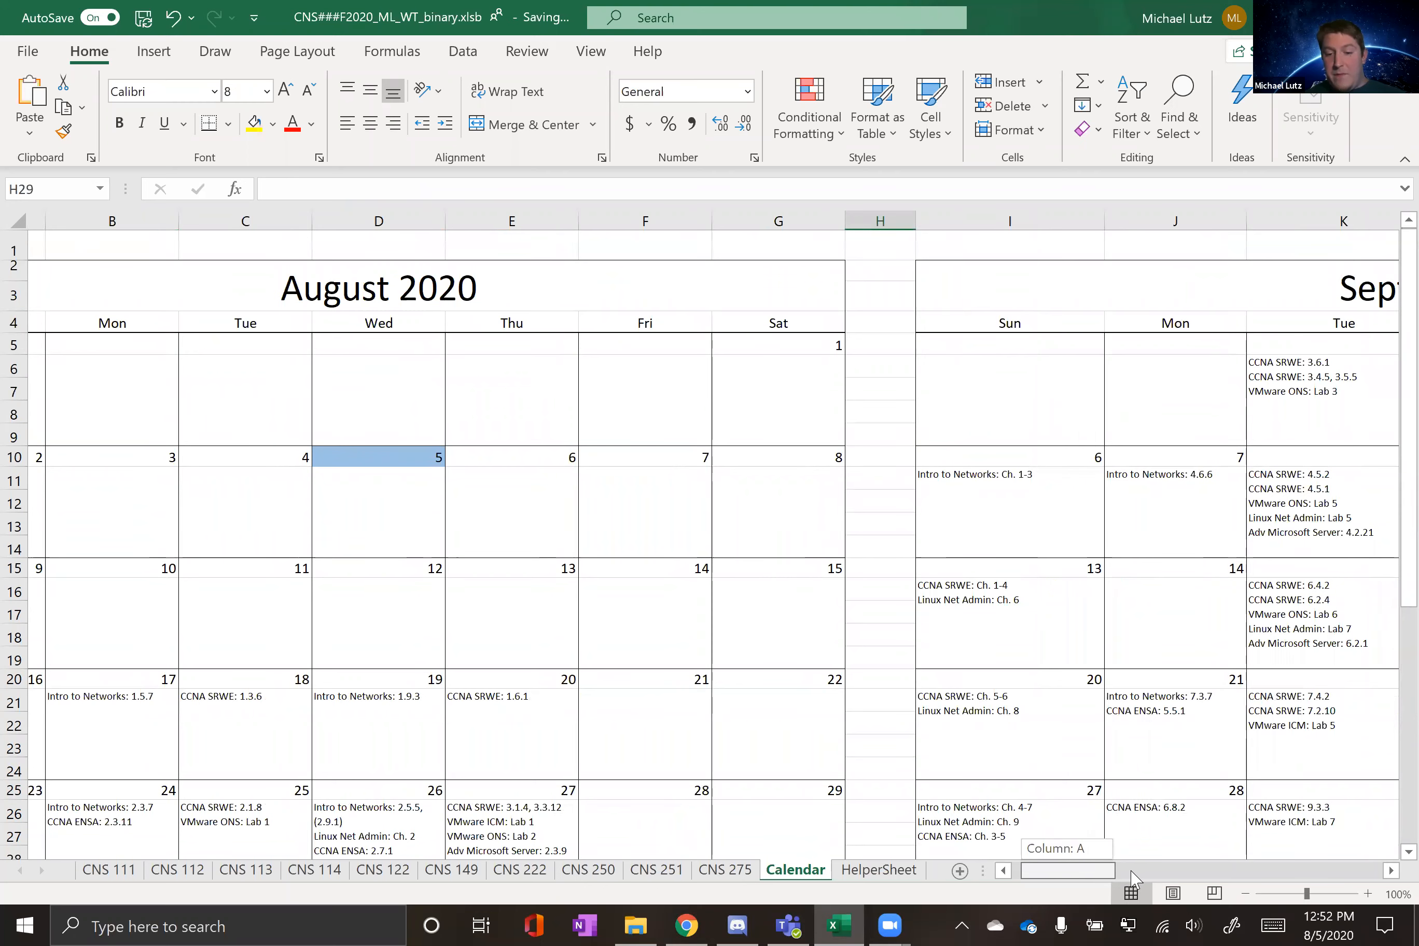
left_click(1391, 871)
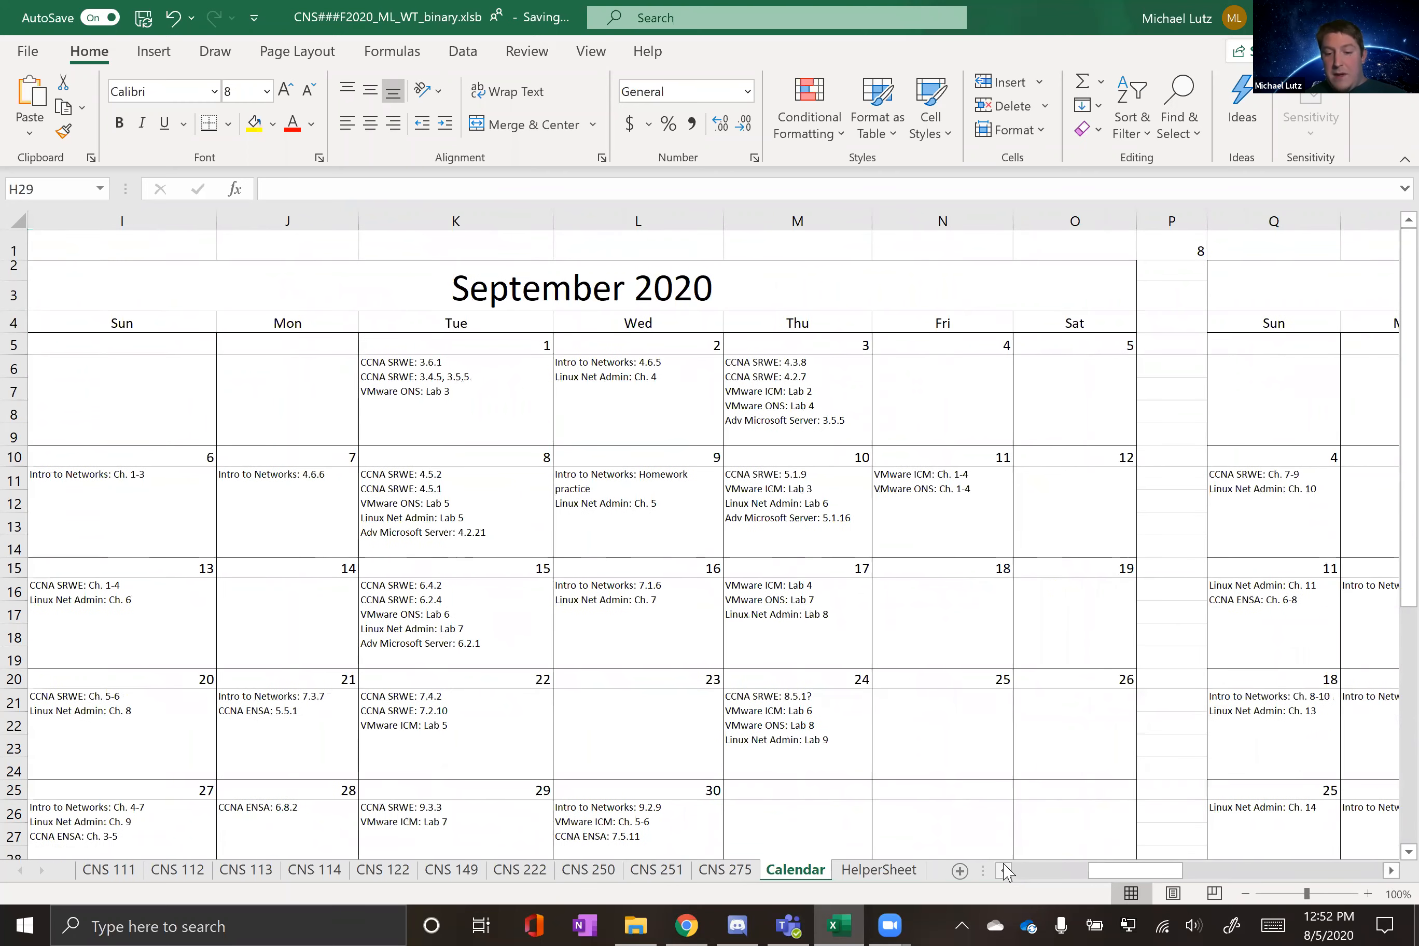
left_click(1004, 871)
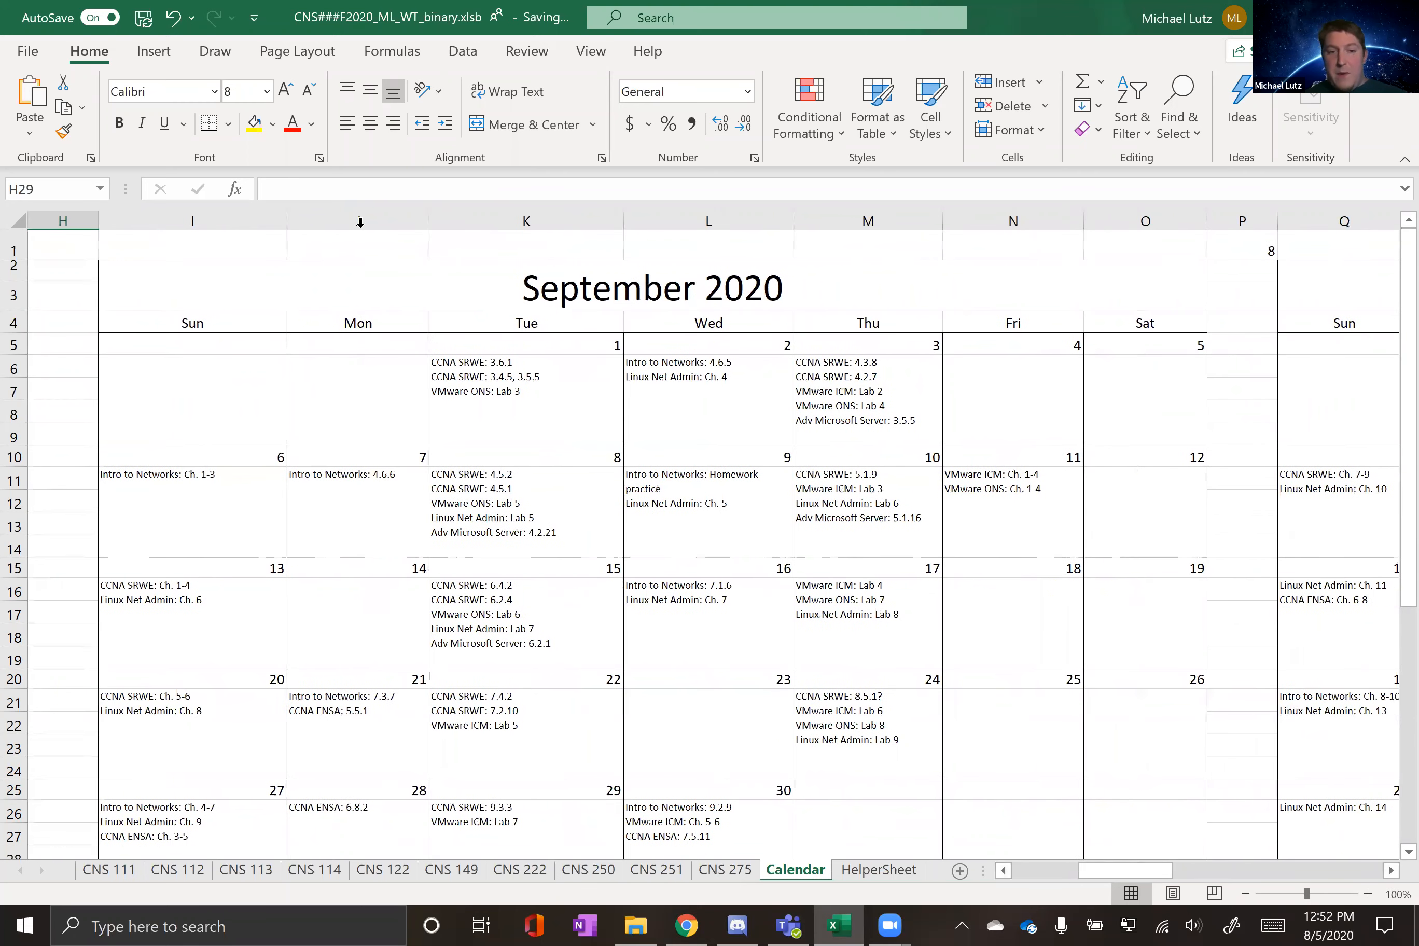
left_click(463, 286)
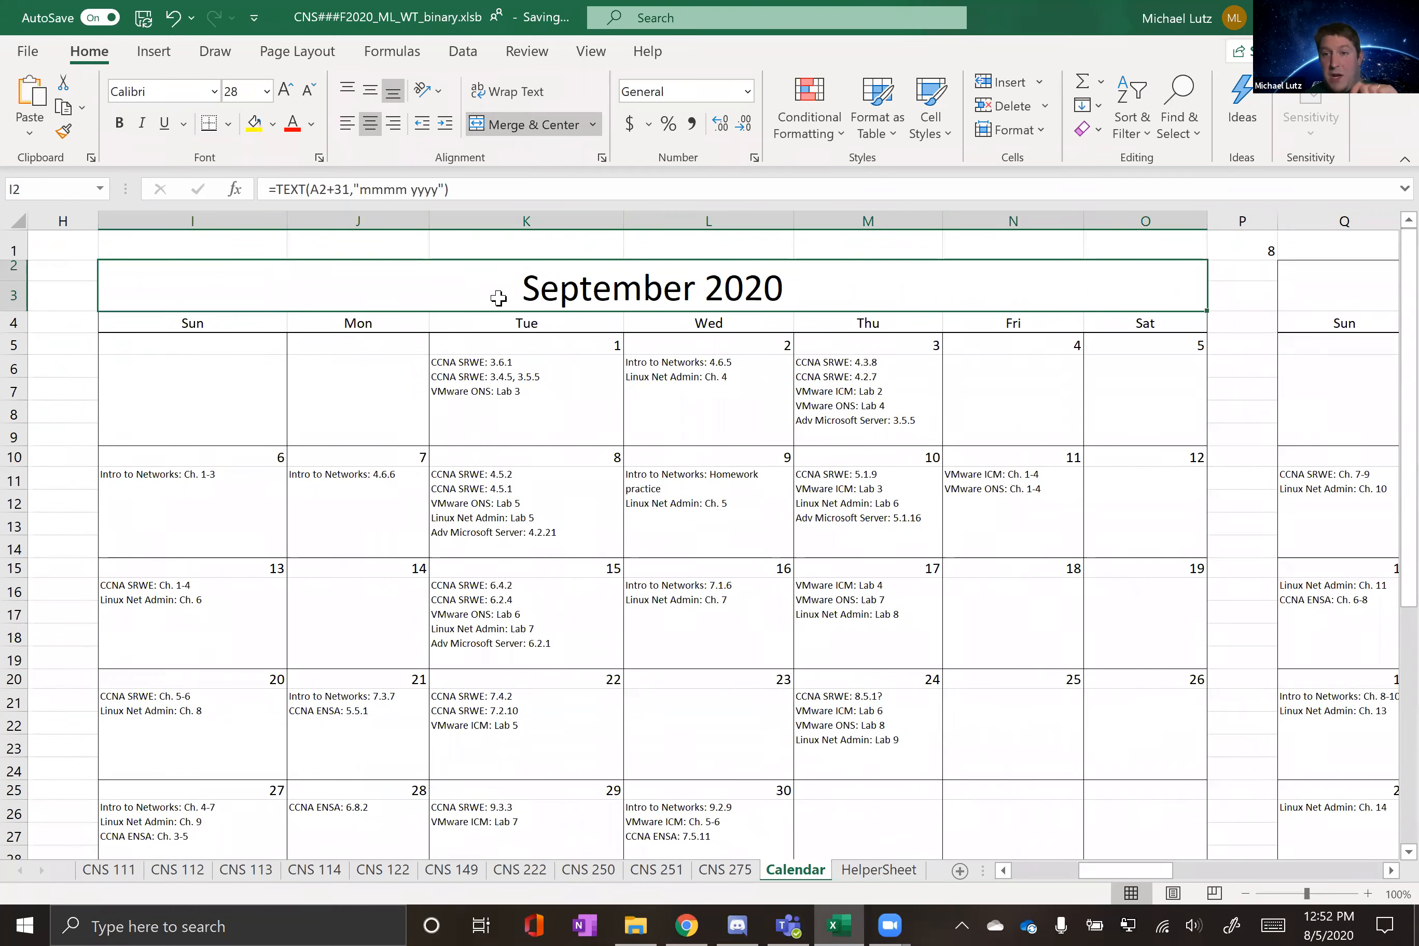
left_click_drag(1104, 873, 1056, 873)
left_click(463, 275)
left_click(846, 308)
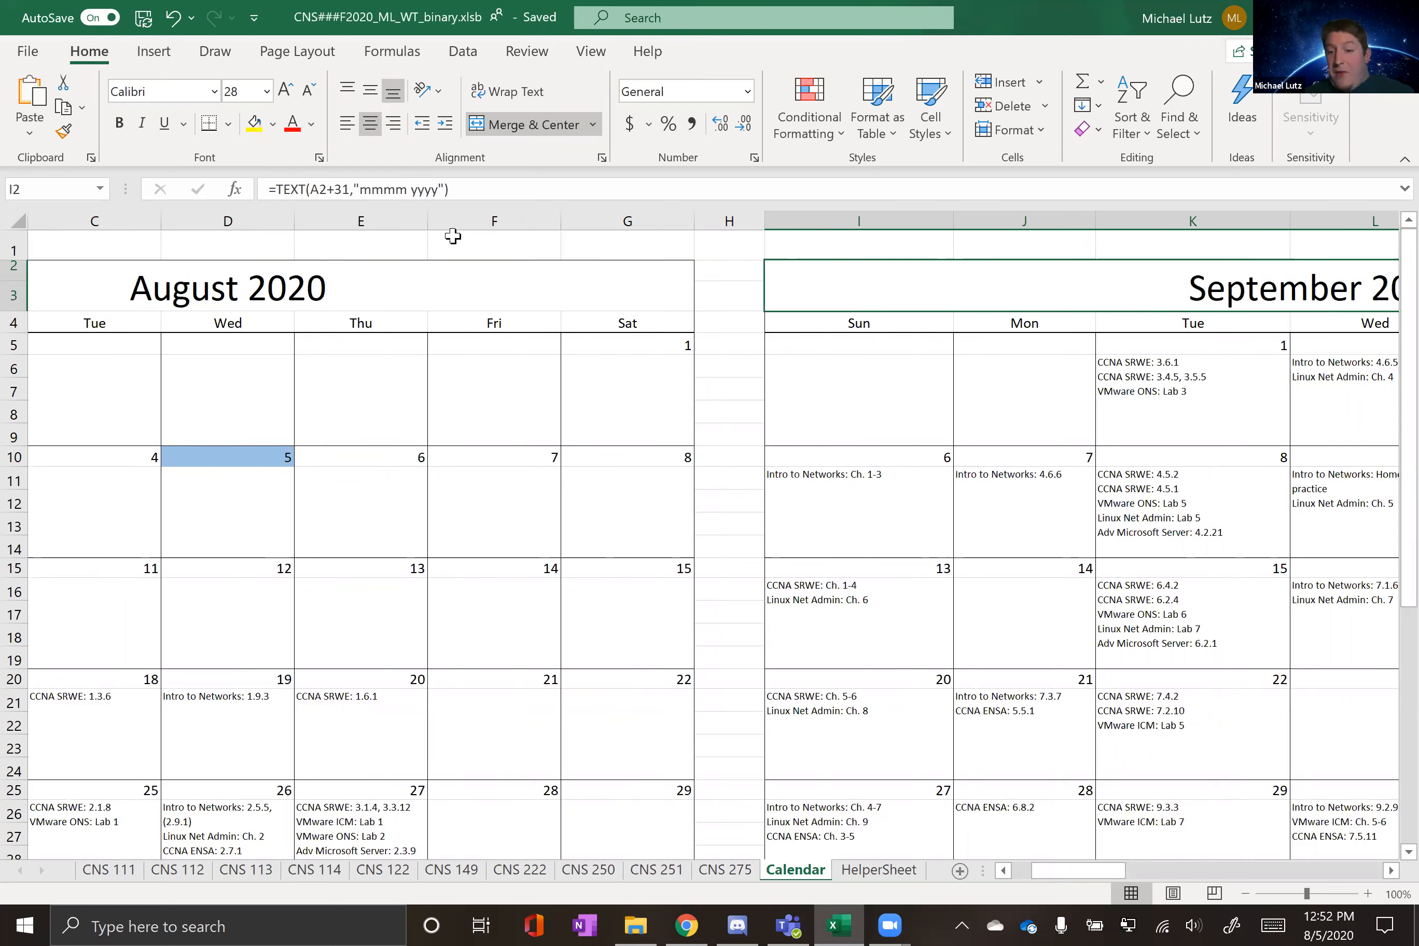
Step: Compare the first-week day-number formulas in the September calendar, from Sunday in I5 to Thursday in M5
left_click_drag(1057, 879, 1103, 874)
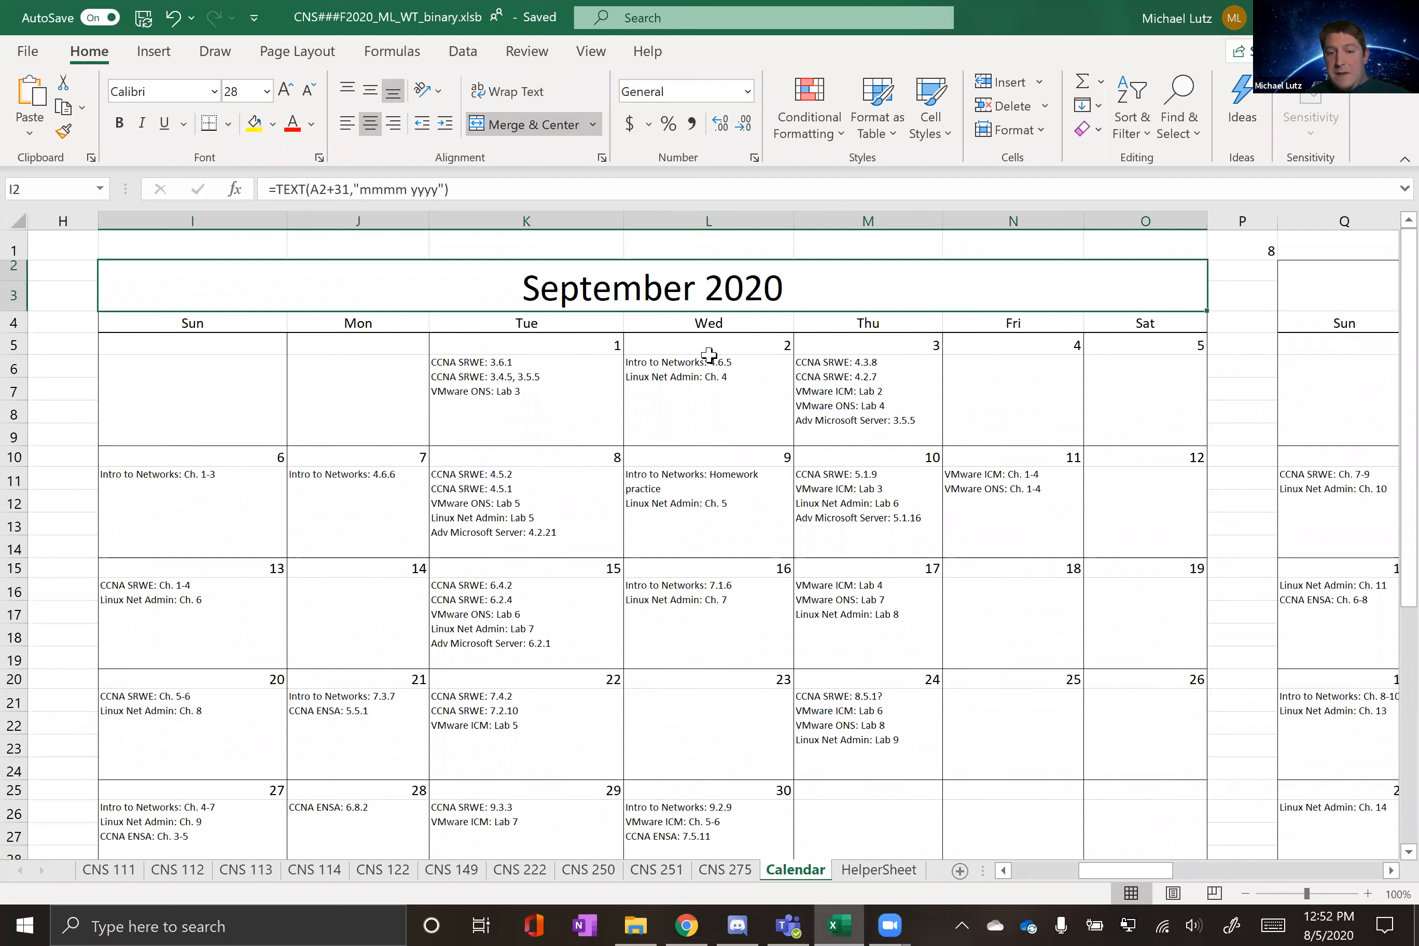
left_click(248, 348)
left_click(318, 345)
left_click(459, 345)
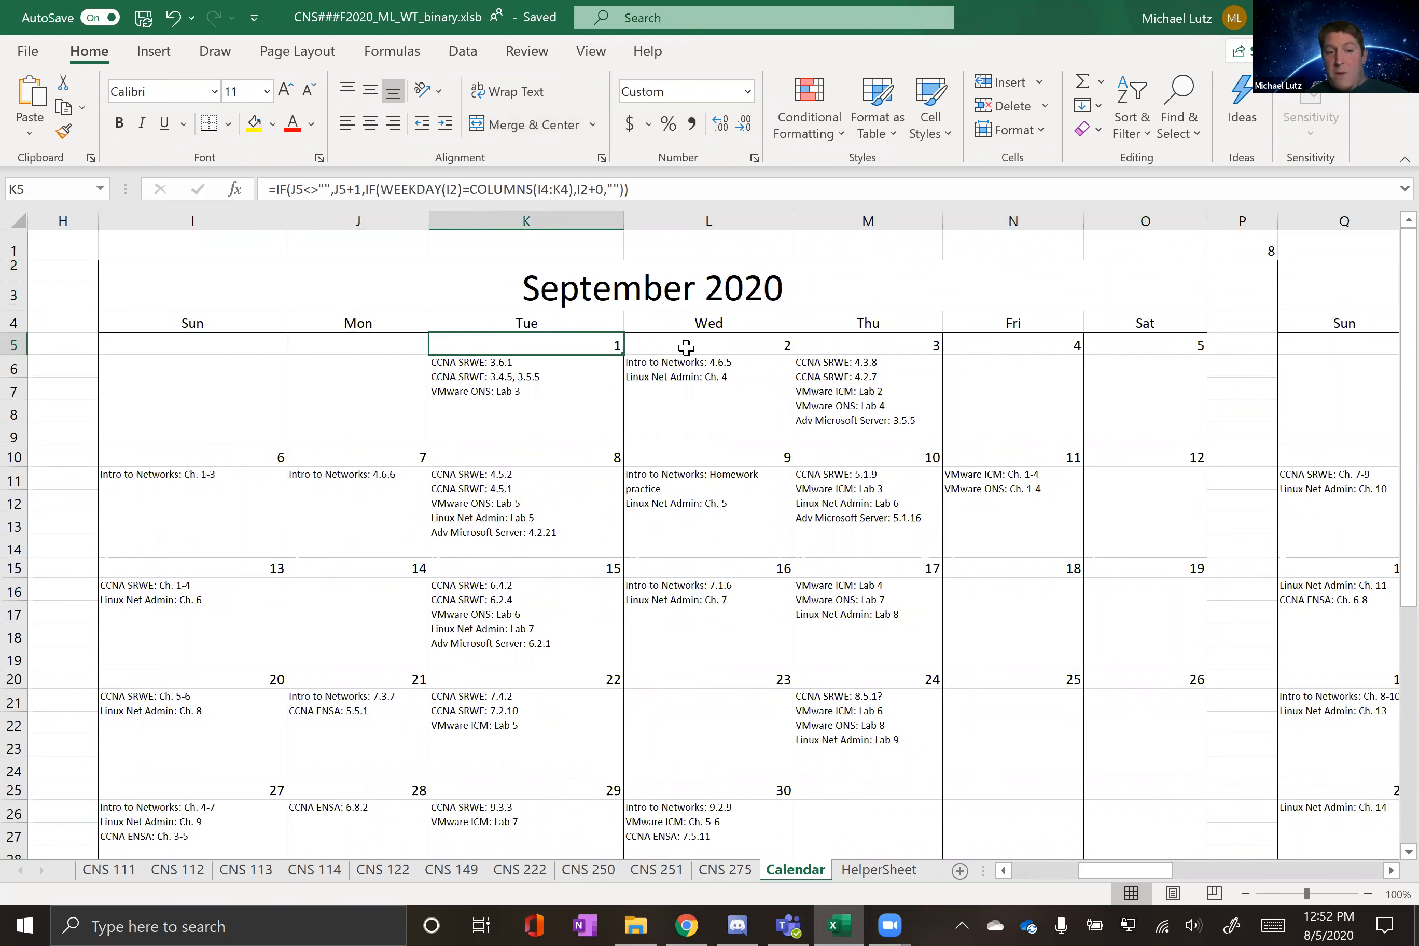
left_click(686, 348)
left_click(840, 350)
left_click(473, 337)
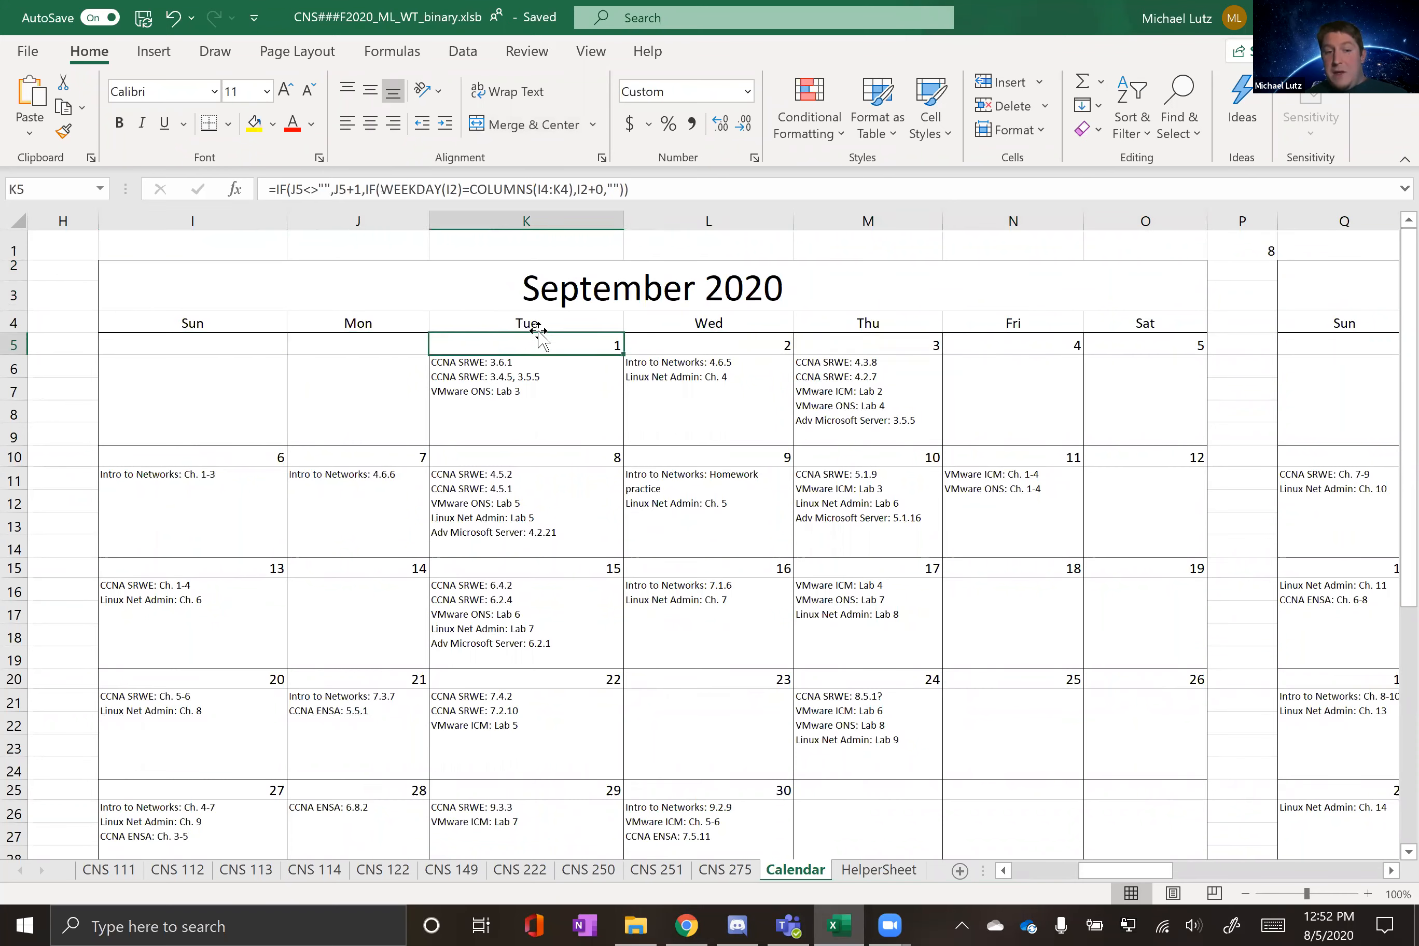
Step: Look over the remaining monthly calendars through December 2020 and return to August
left_click_drag(1115, 873, 1241, 876)
left_click(1325, 876)
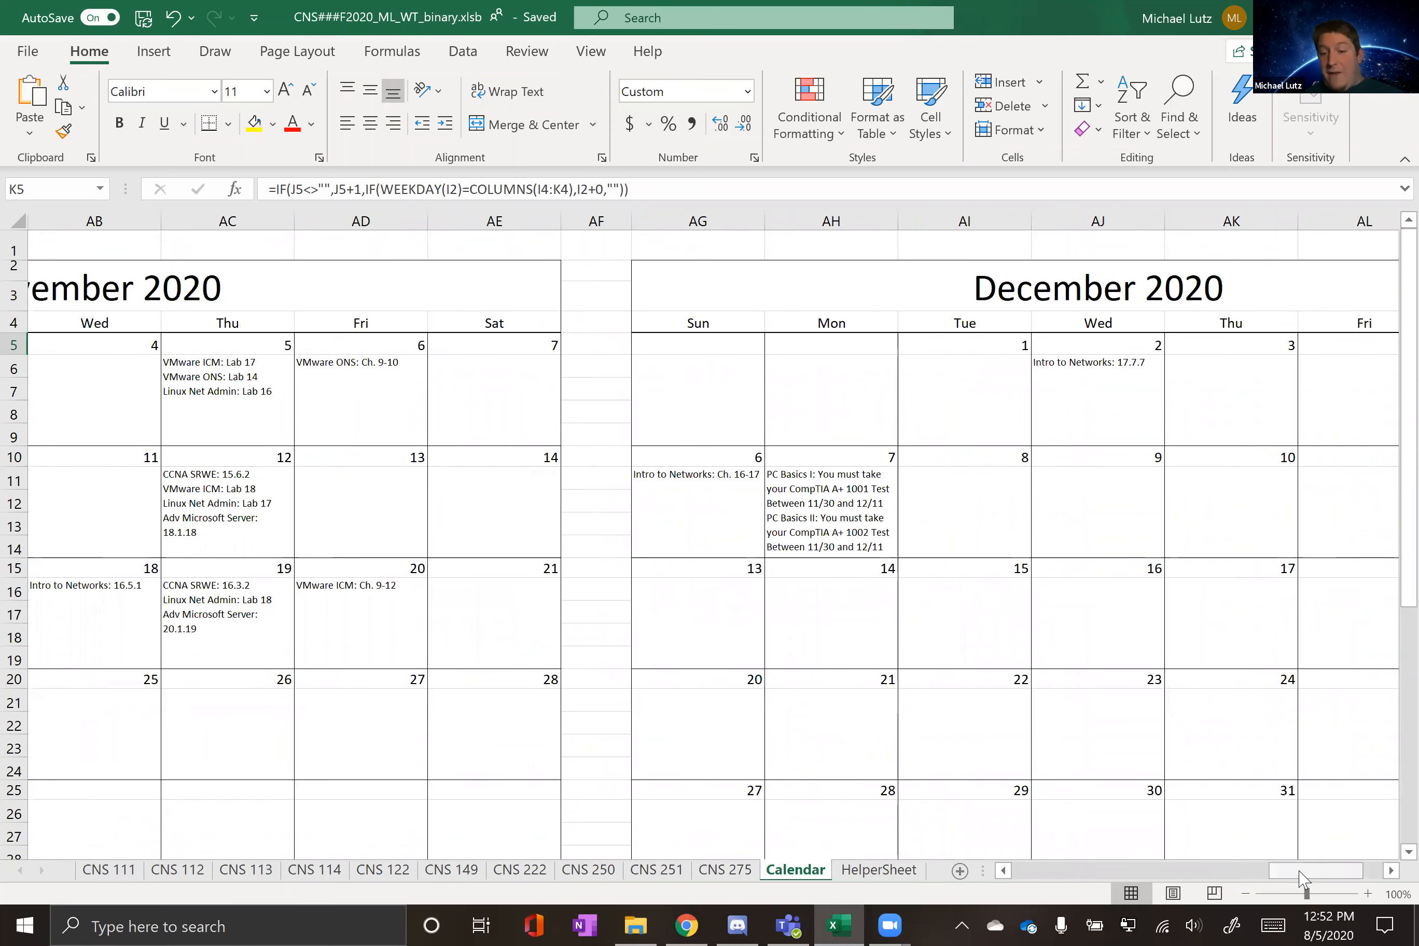
left_click_drag(1305, 879, 1389, 881)
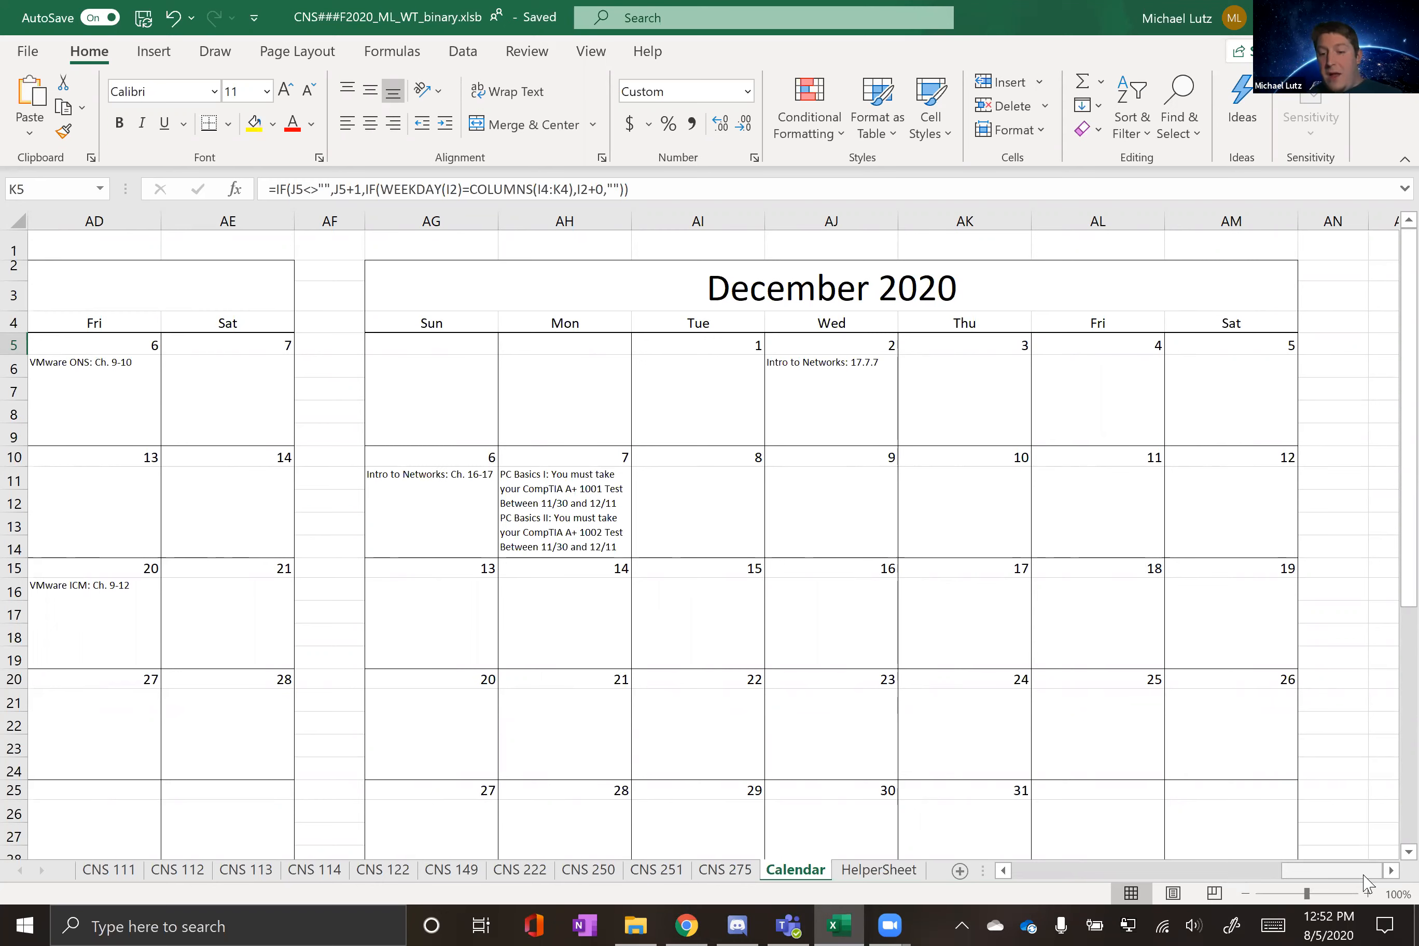
left_click_drag(1363, 875, 843, 849)
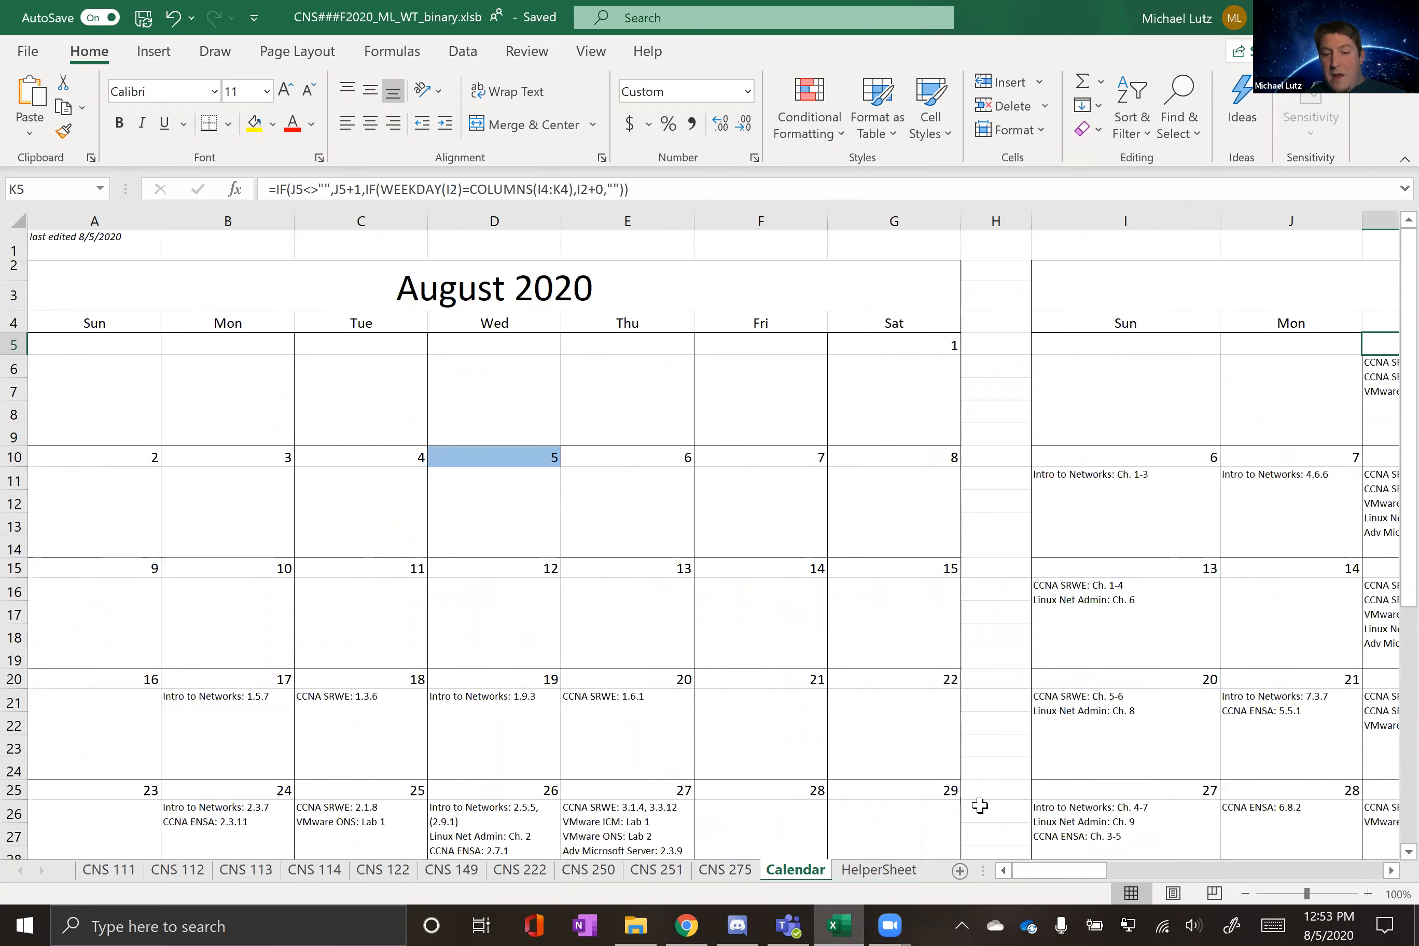
Step: Inspect the assignment lookup formulas in C11, C16 and D11 of the August calendar
left_click(415, 522)
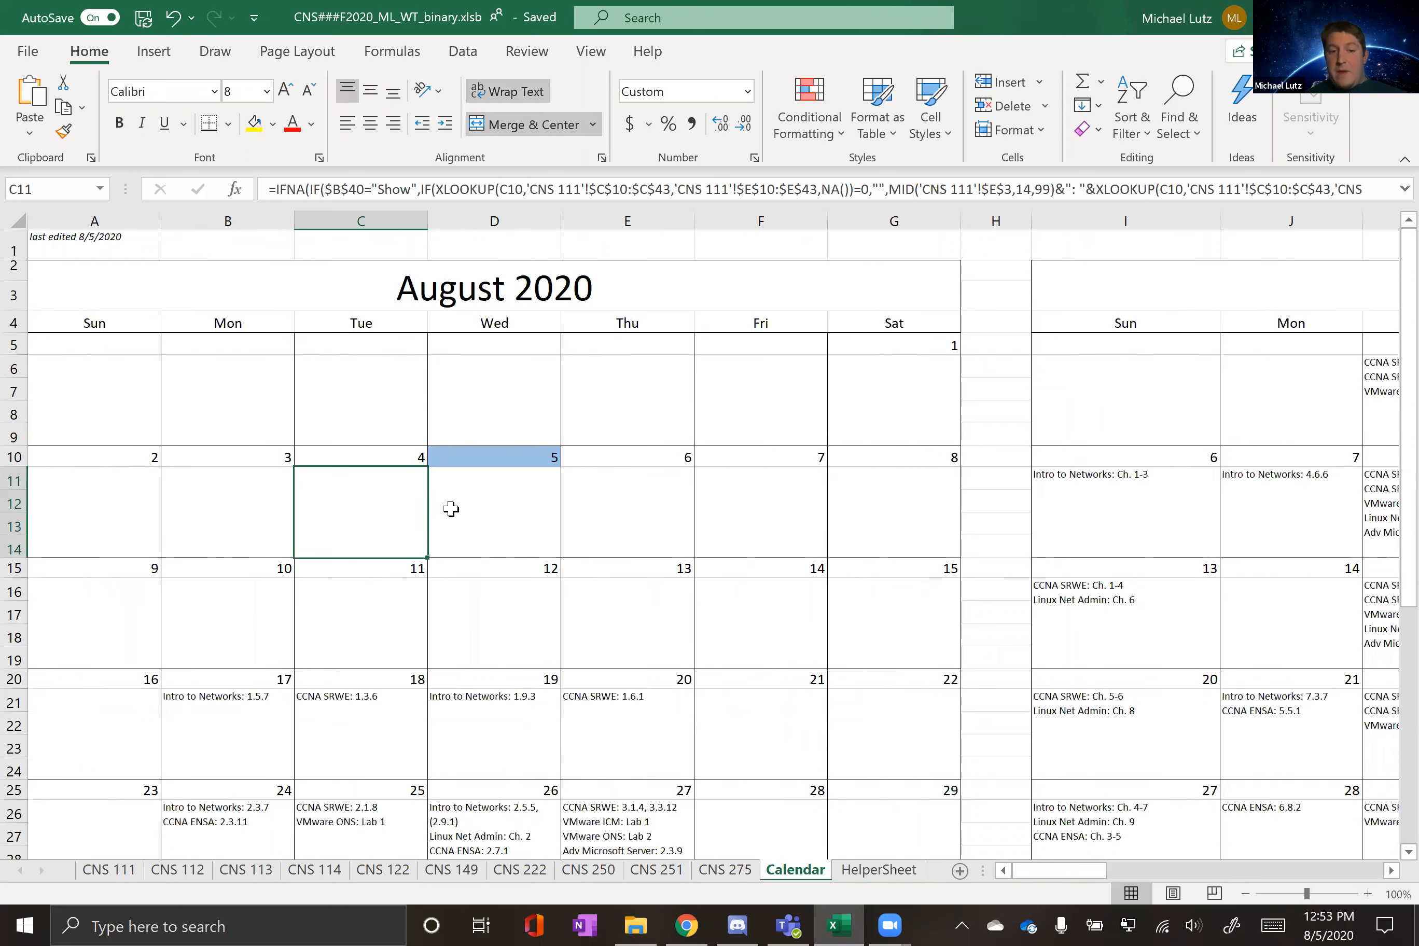
scroll(397, 462, "down", 1)
left_click(387, 522)
left_click(493, 446)
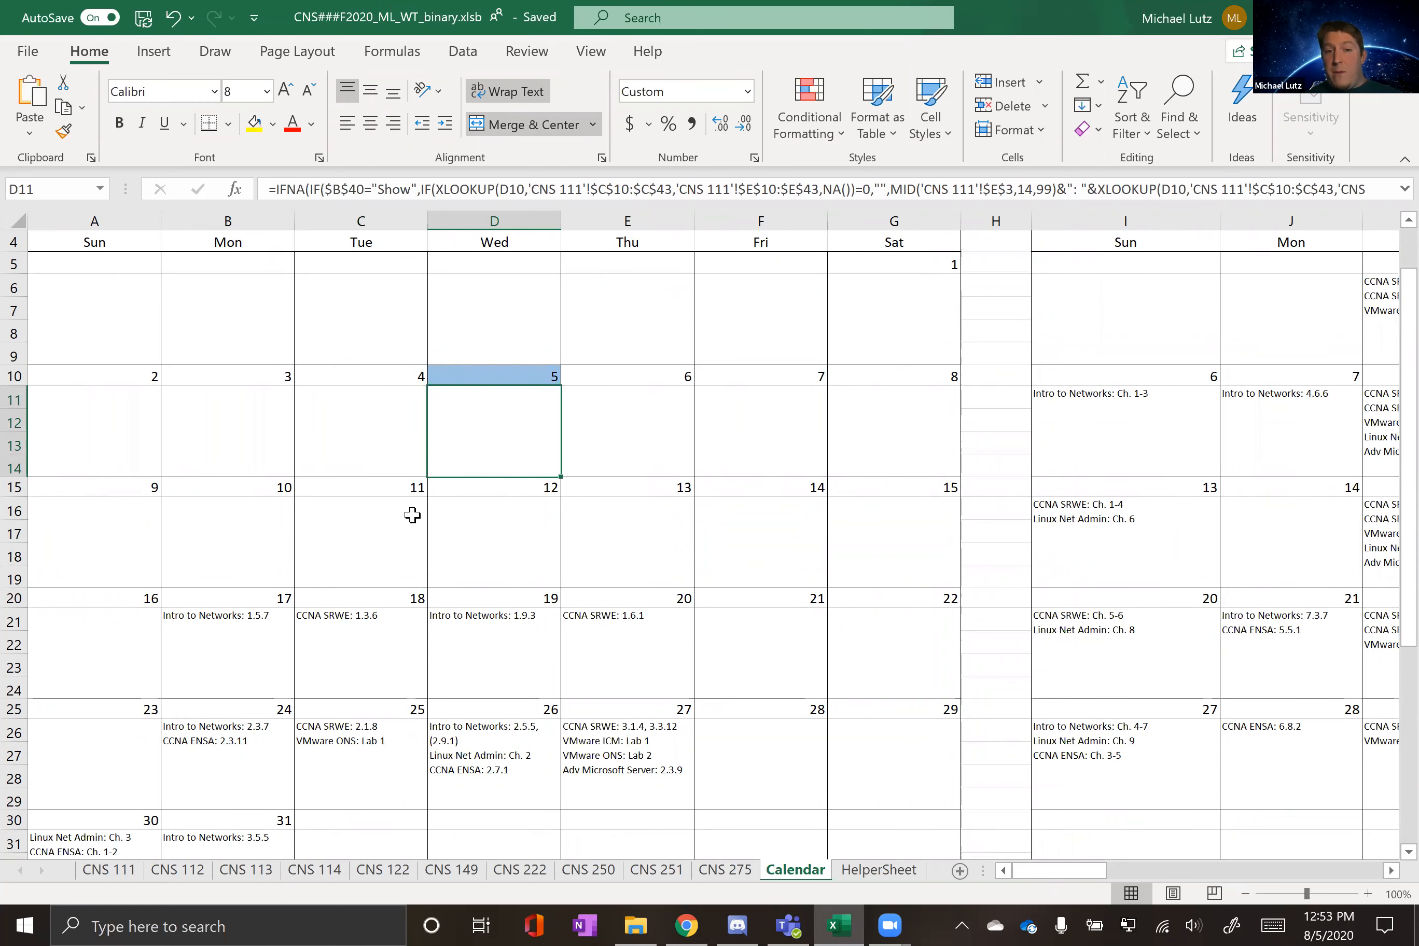
scroll(475, 484, "up", 1)
Step: Review the conditional formatting rule that highlights today's date, covering all cells of the Calendar sheet
left_click(482, 460)
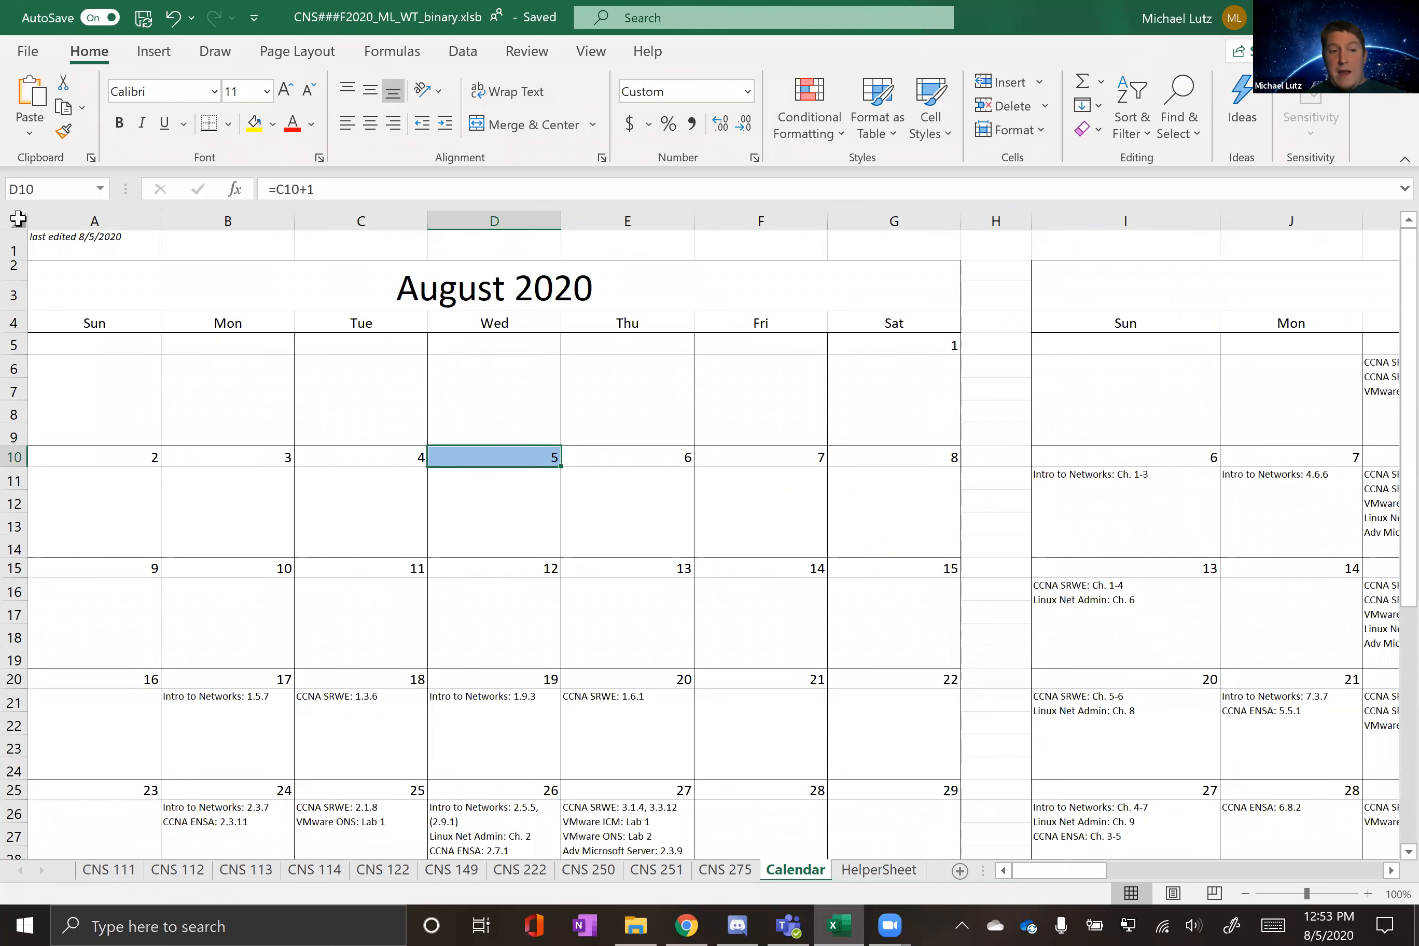
left_click(18, 217)
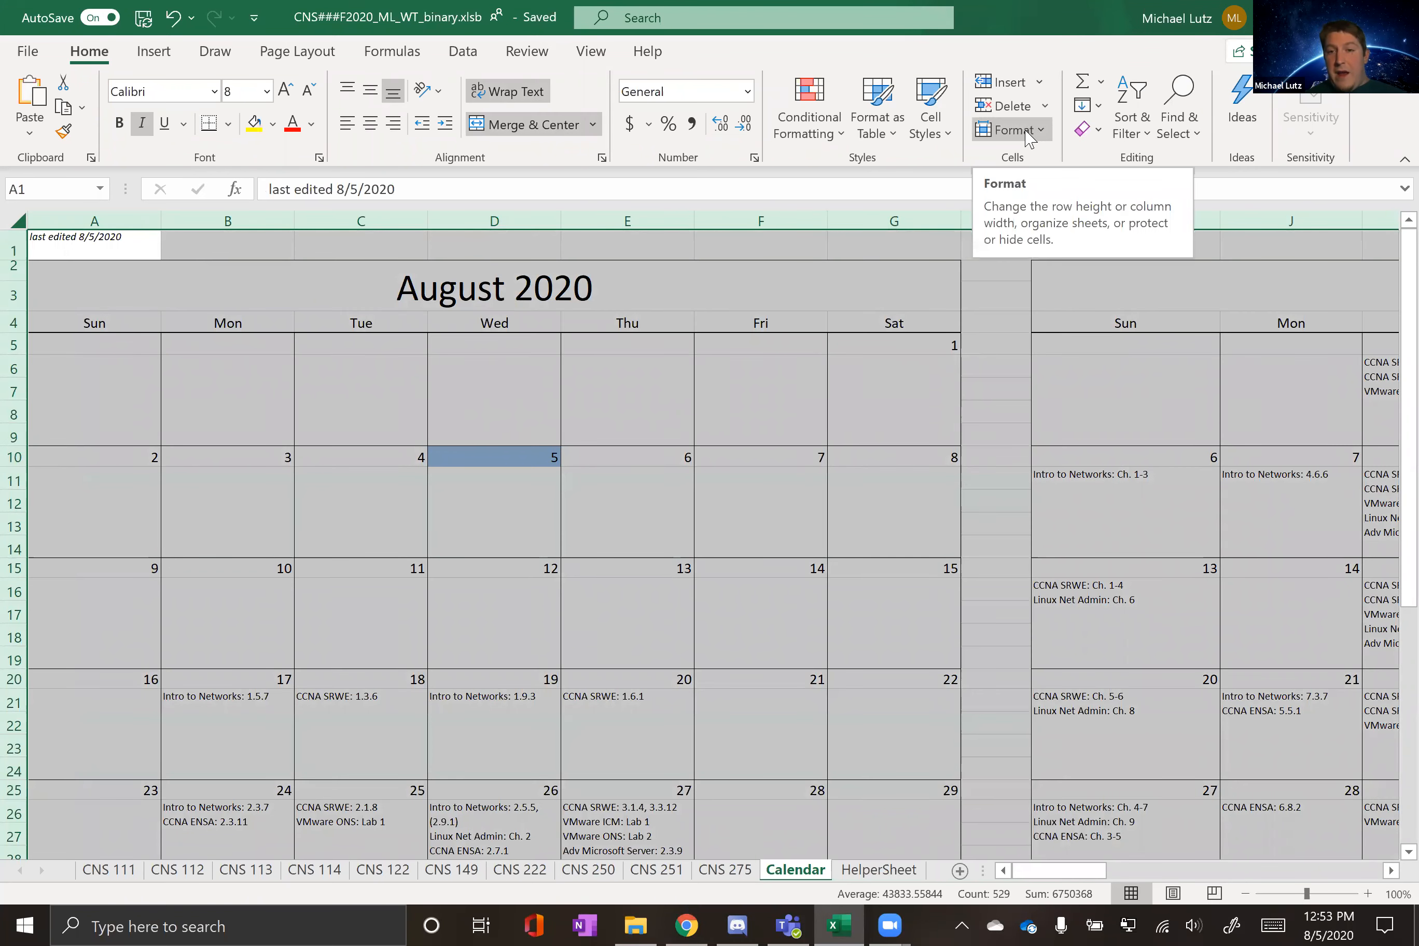
left_click(817, 139)
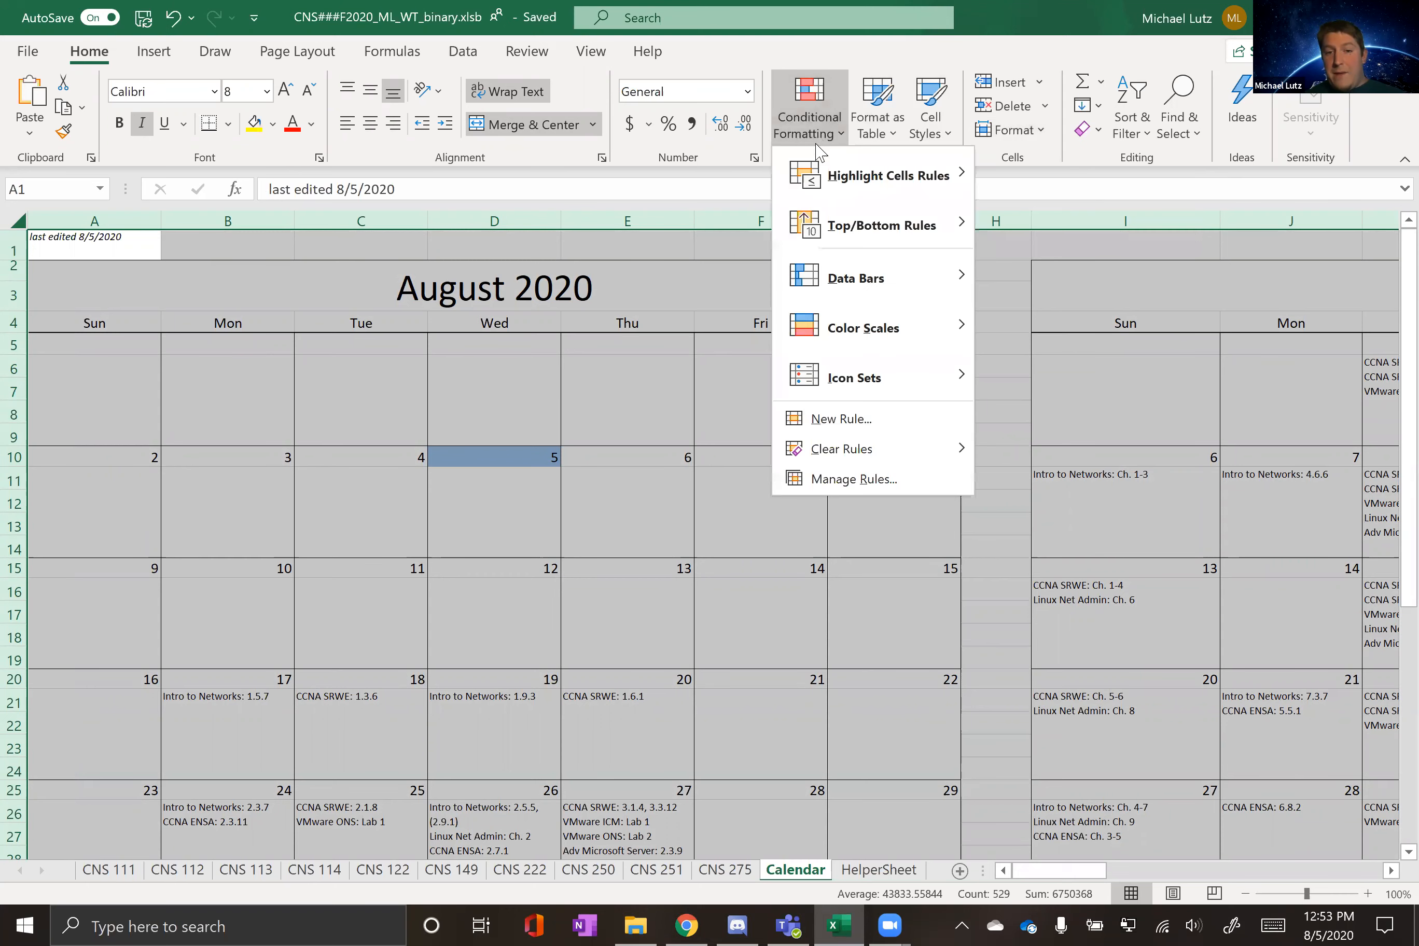
left_click(823, 483)
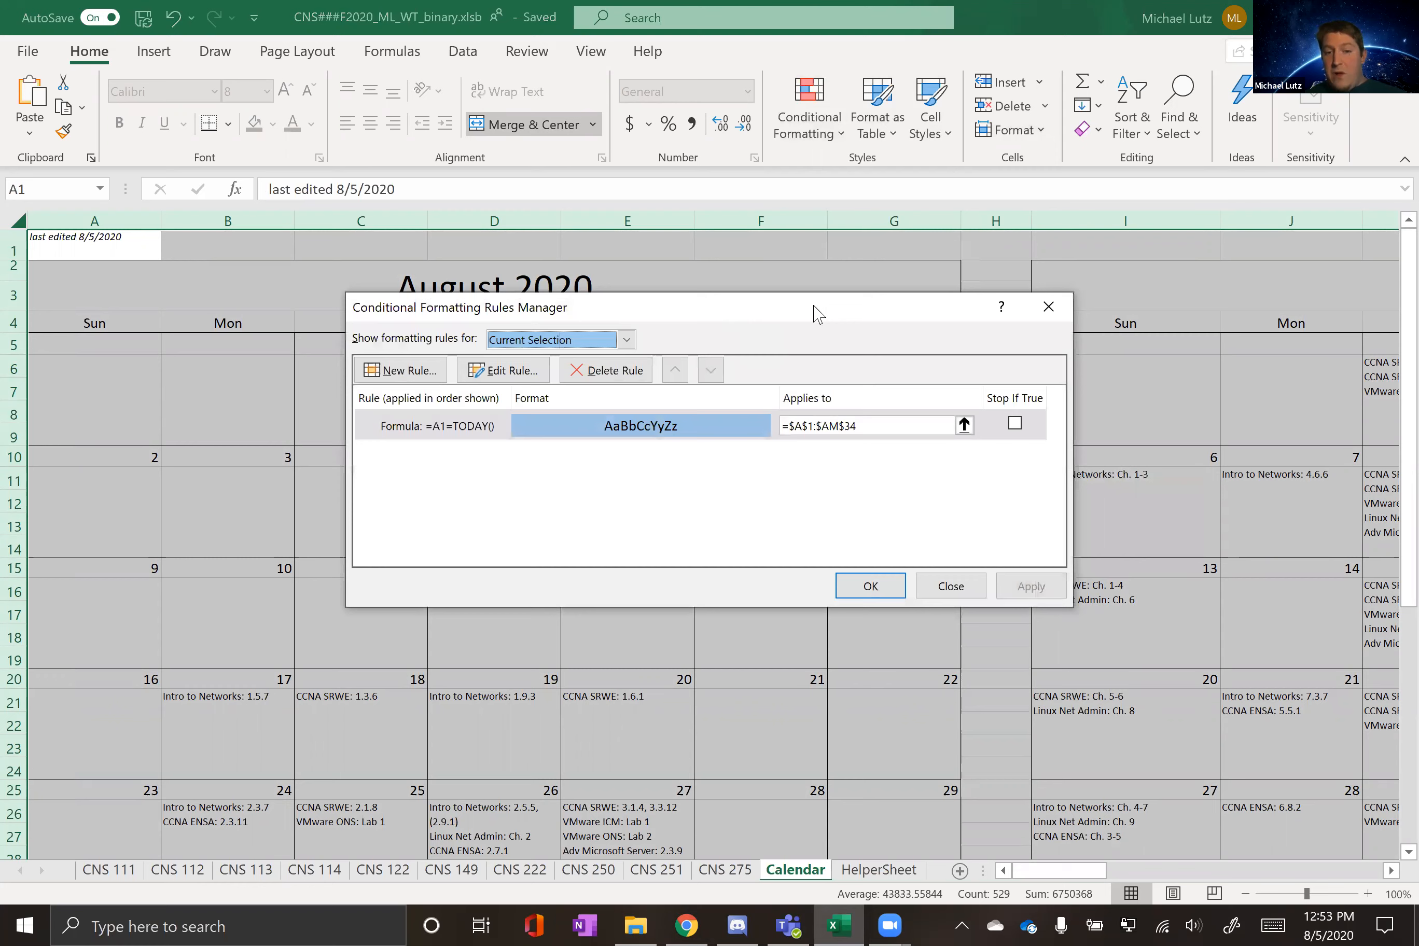
left_click_drag(819, 314, 1098, 110)
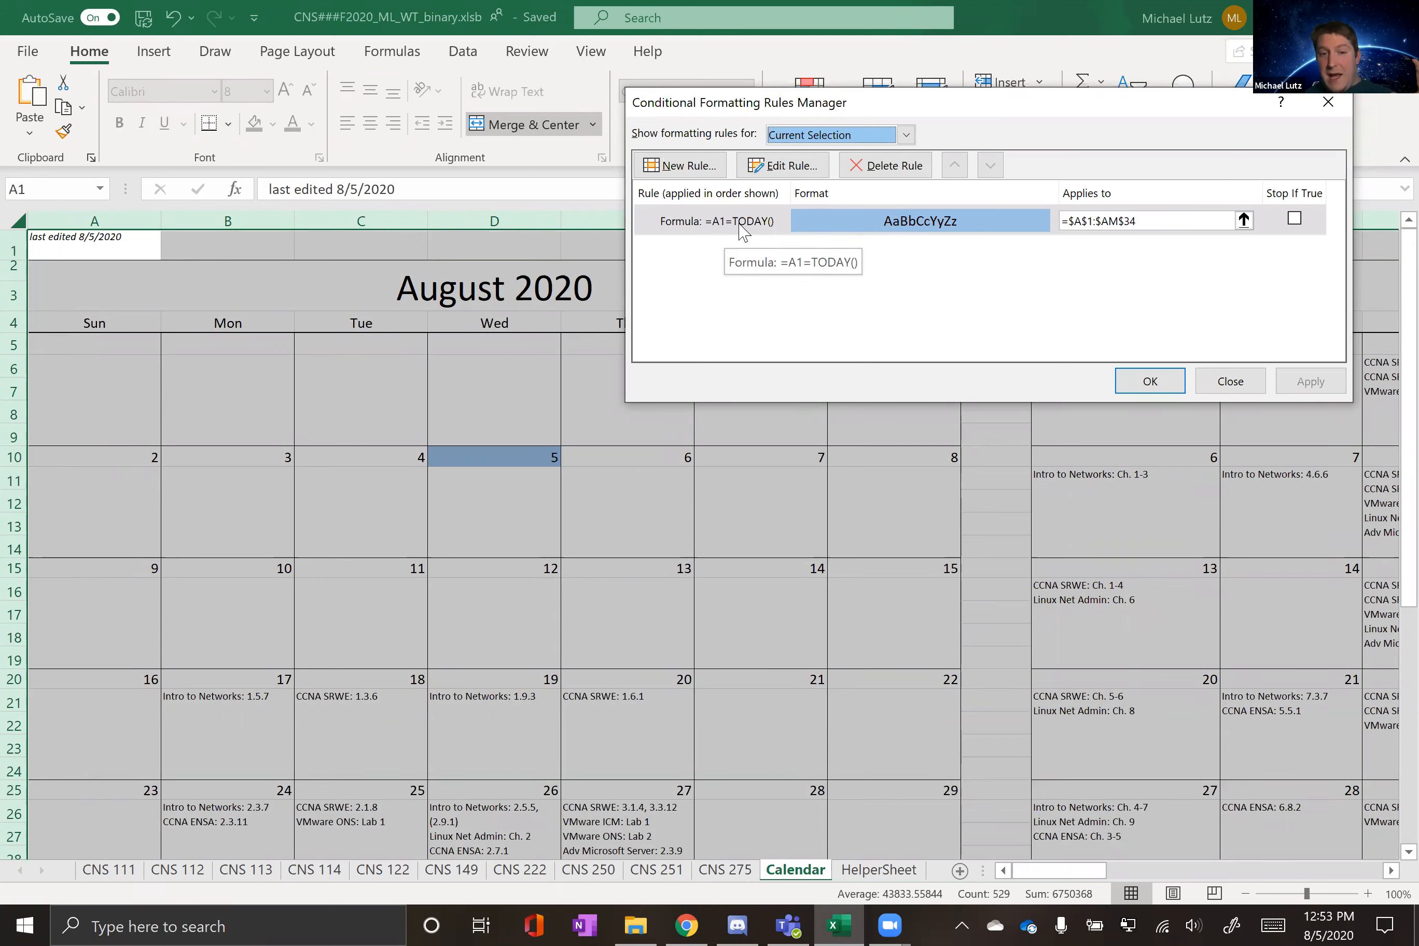
left_click(1198, 383)
Step: Close the rules manager and compare the assignment lookup formulas in D11, B11, B6 and A6 of the August calendar
left_click(509, 508)
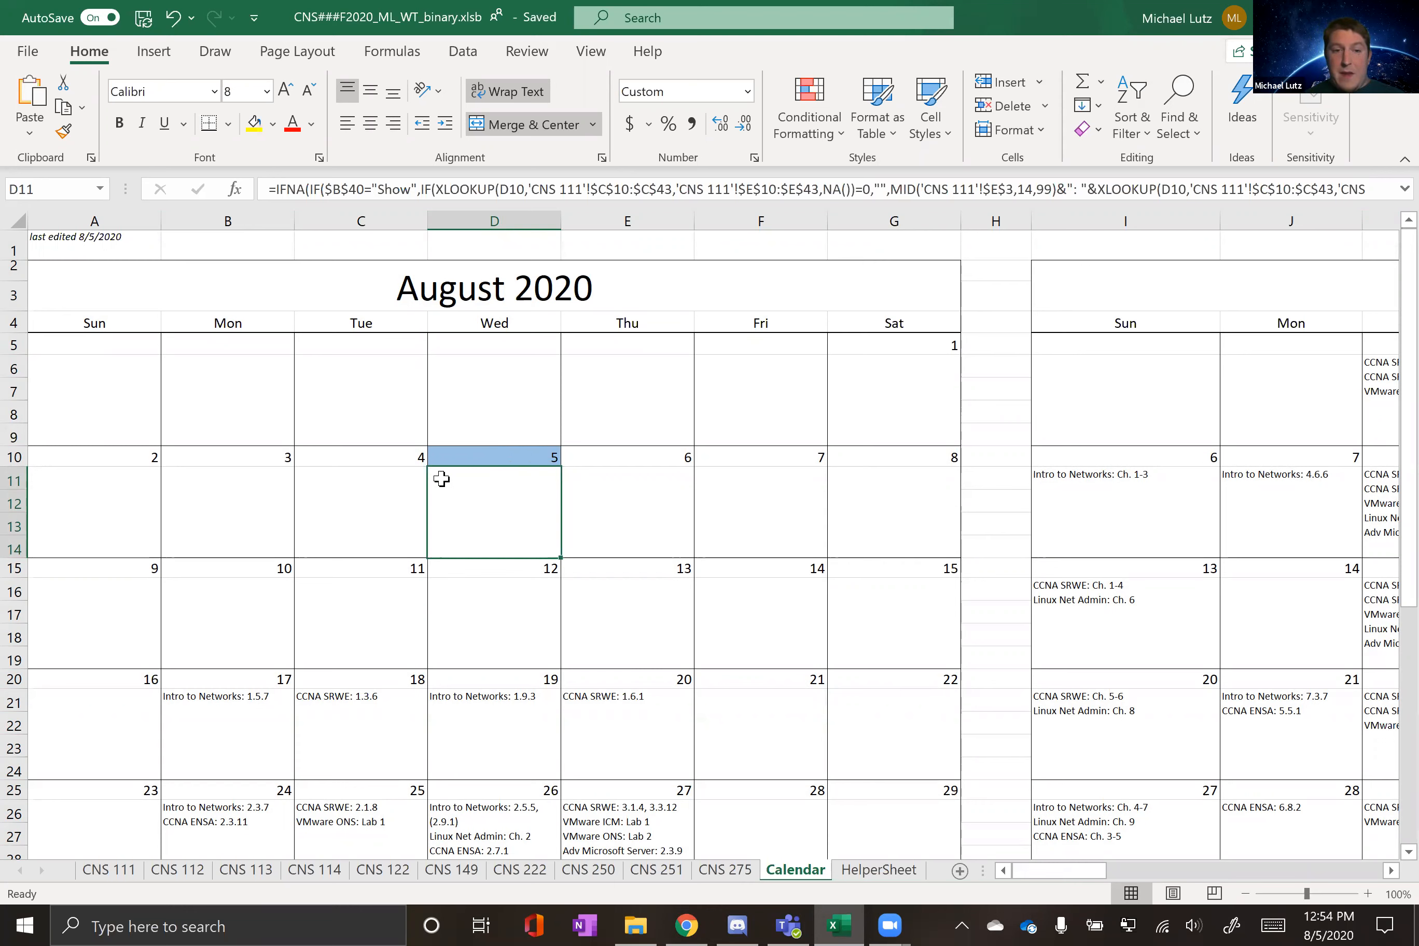
left_click(230, 504)
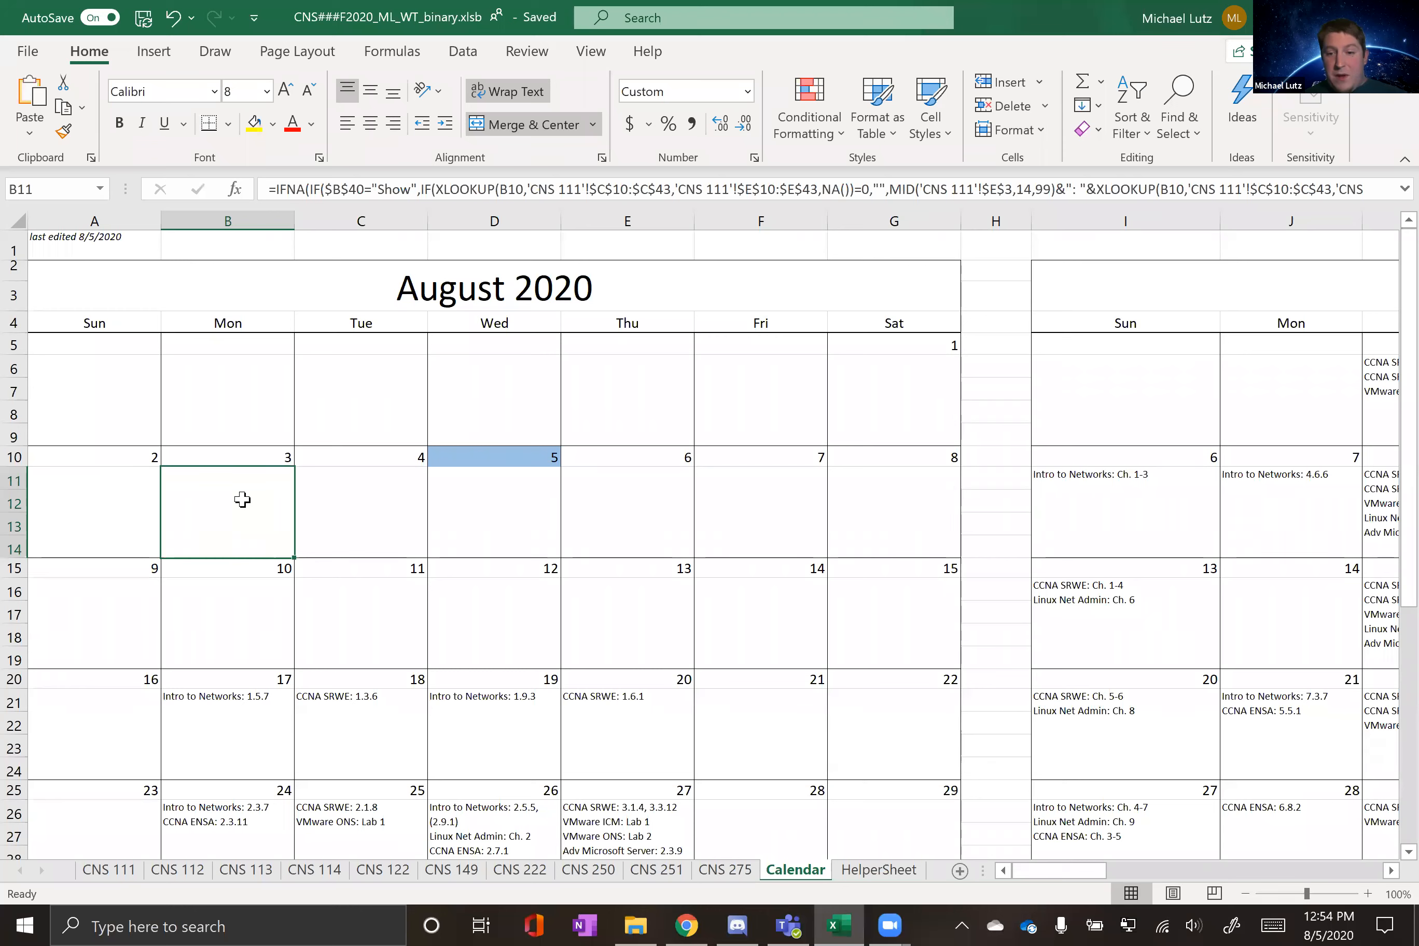
left_click(180, 410)
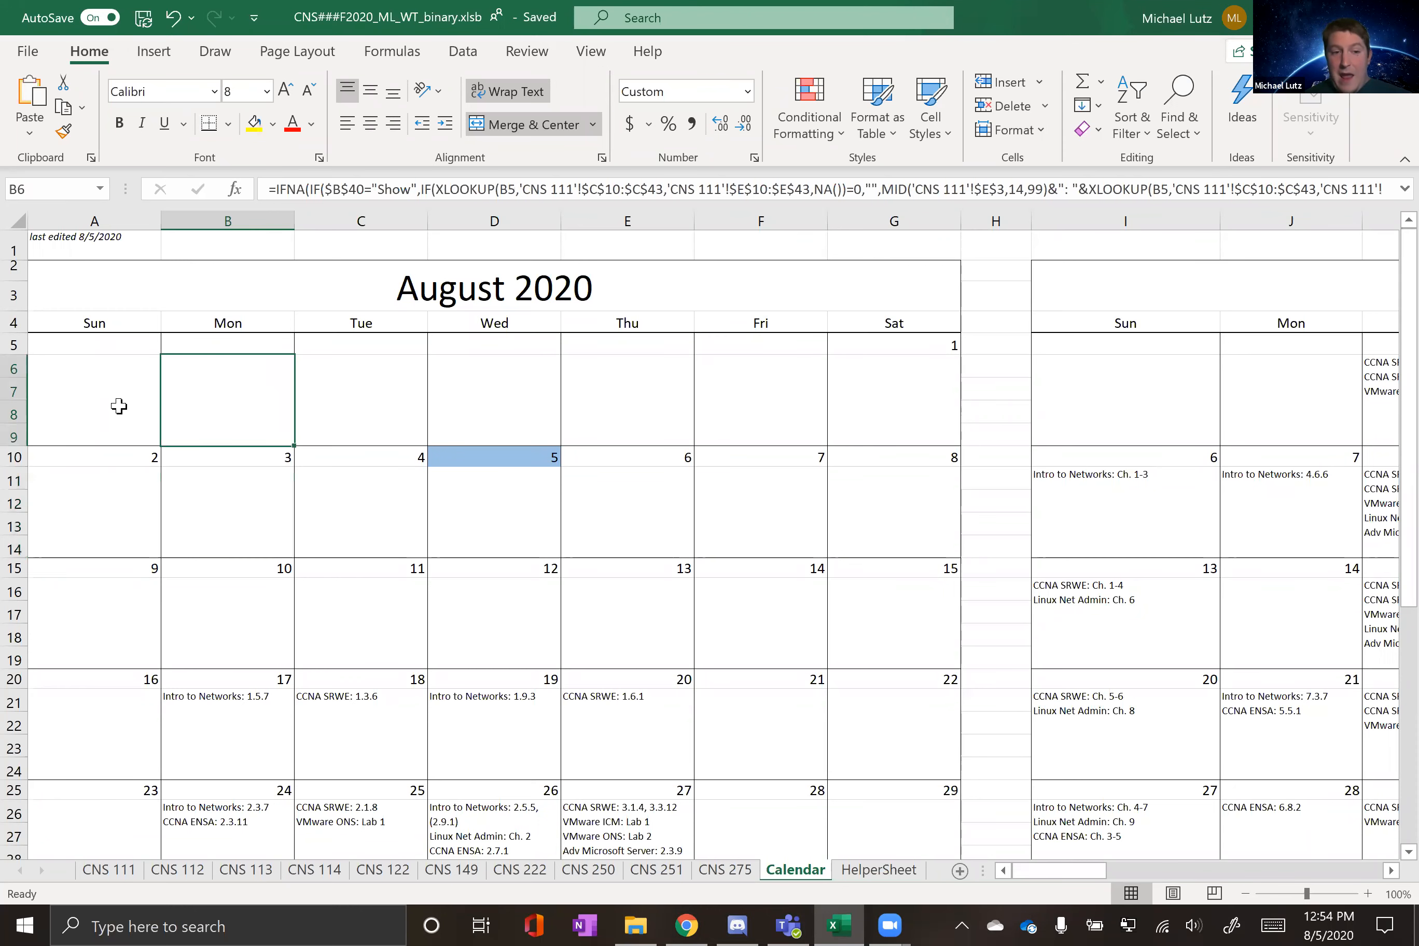
left_click(122, 407)
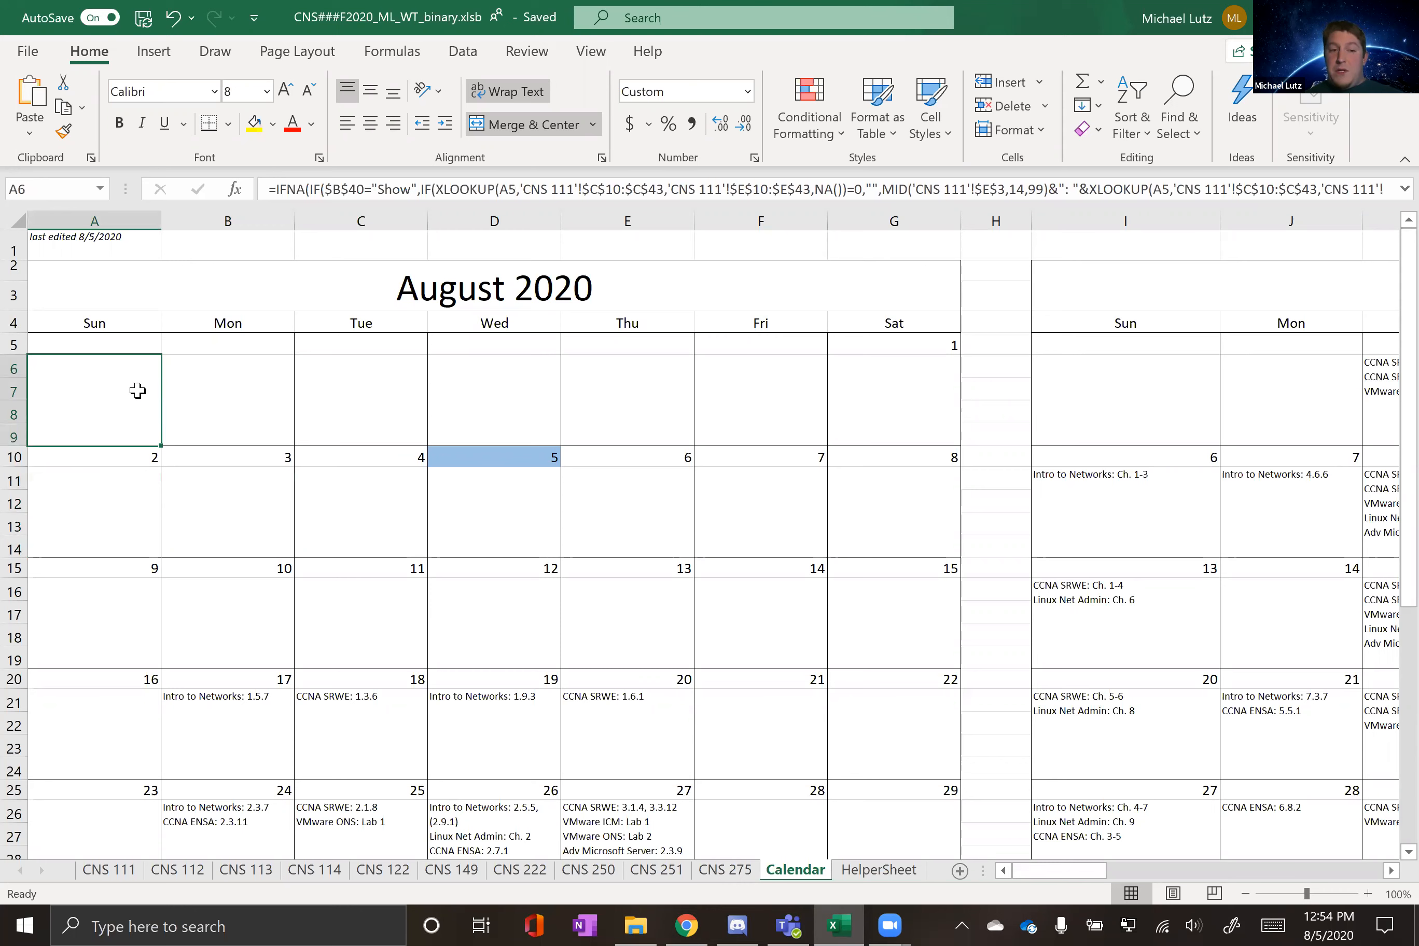
left_click(204, 406)
left_click(215, 487)
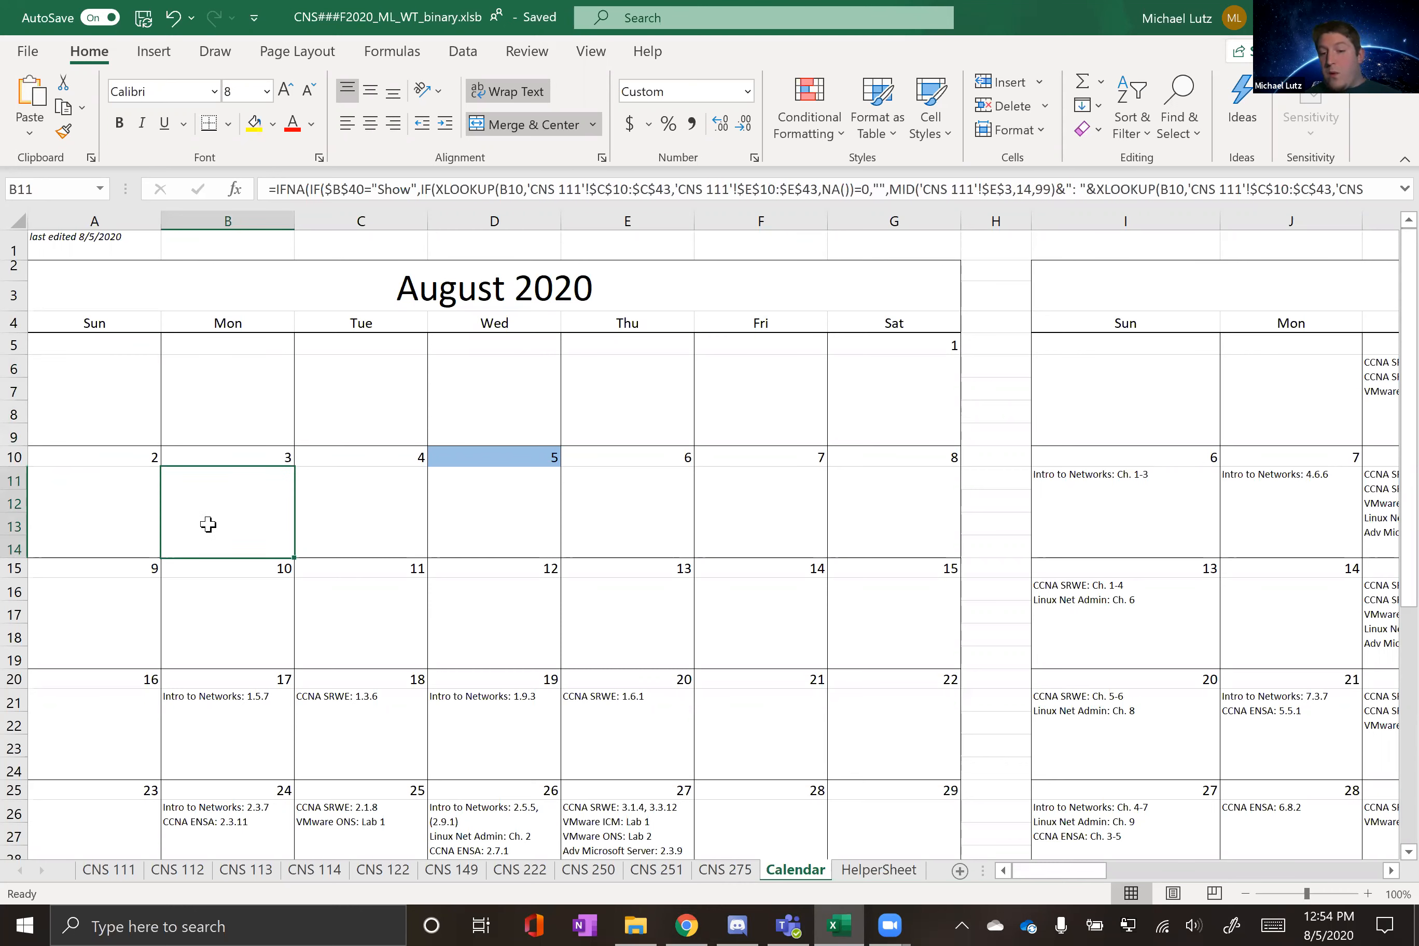
Step: Examine the session dates and the homework, online lab, in-class hands-on and test columns on the CNS 111 sheet
left_click(109, 869)
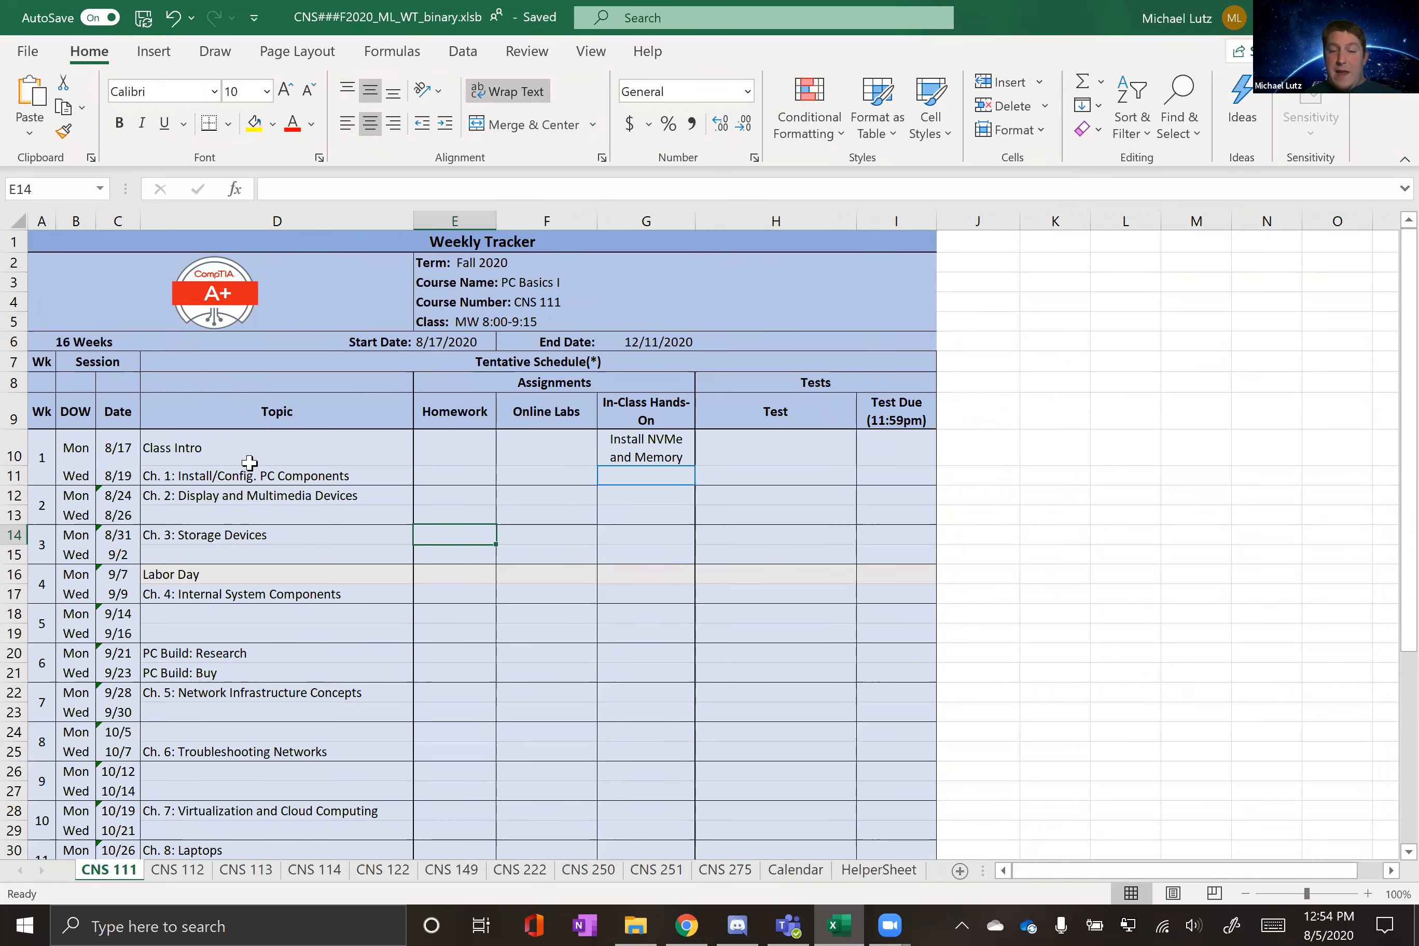
left_click(120, 445)
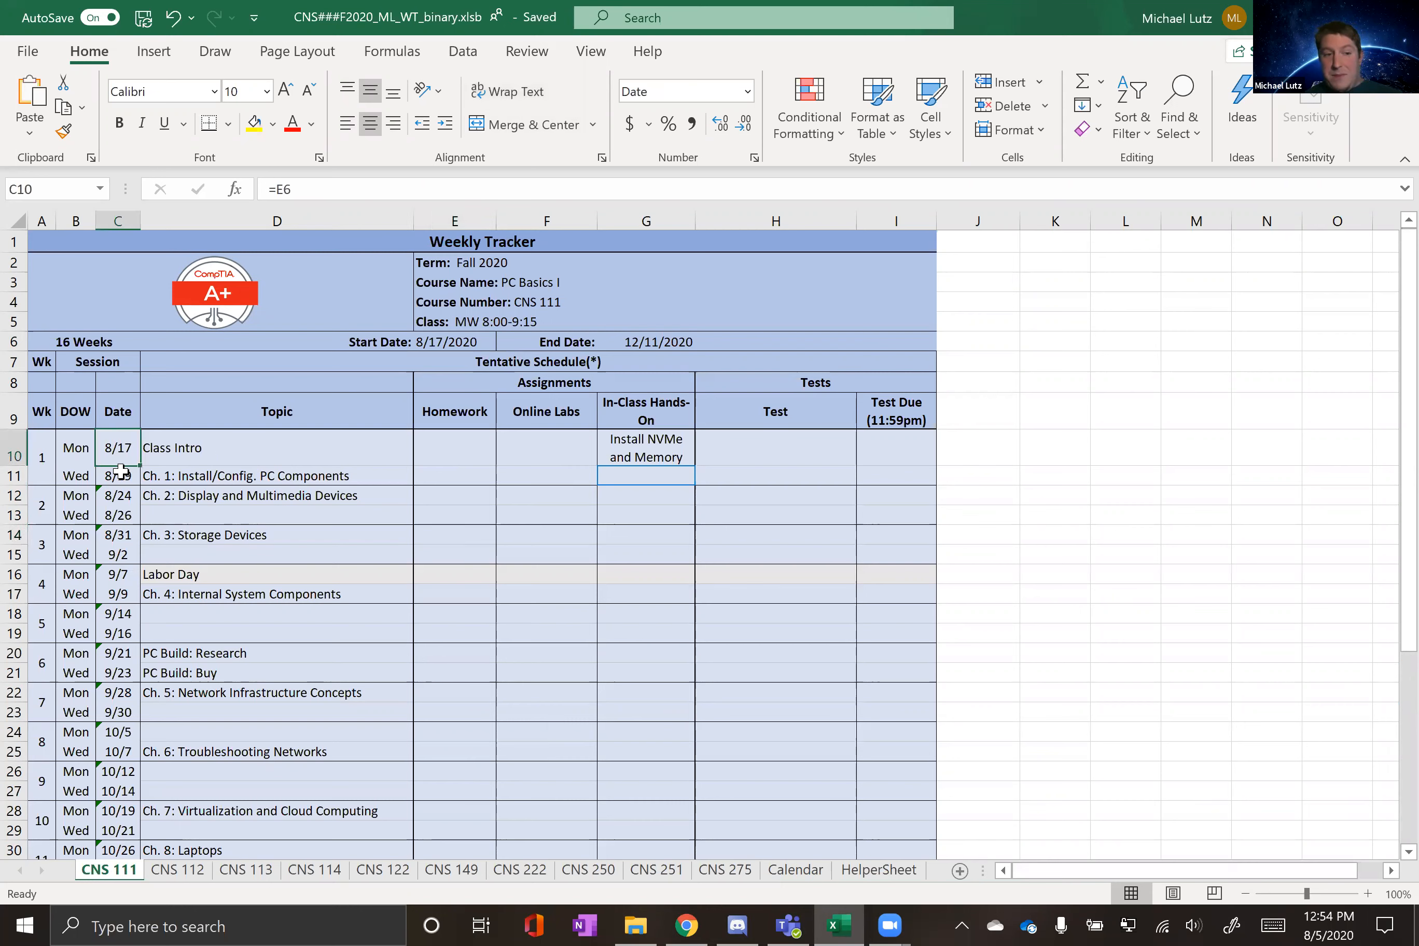
left_click(465, 473)
left_click(544, 473)
left_click(650, 493)
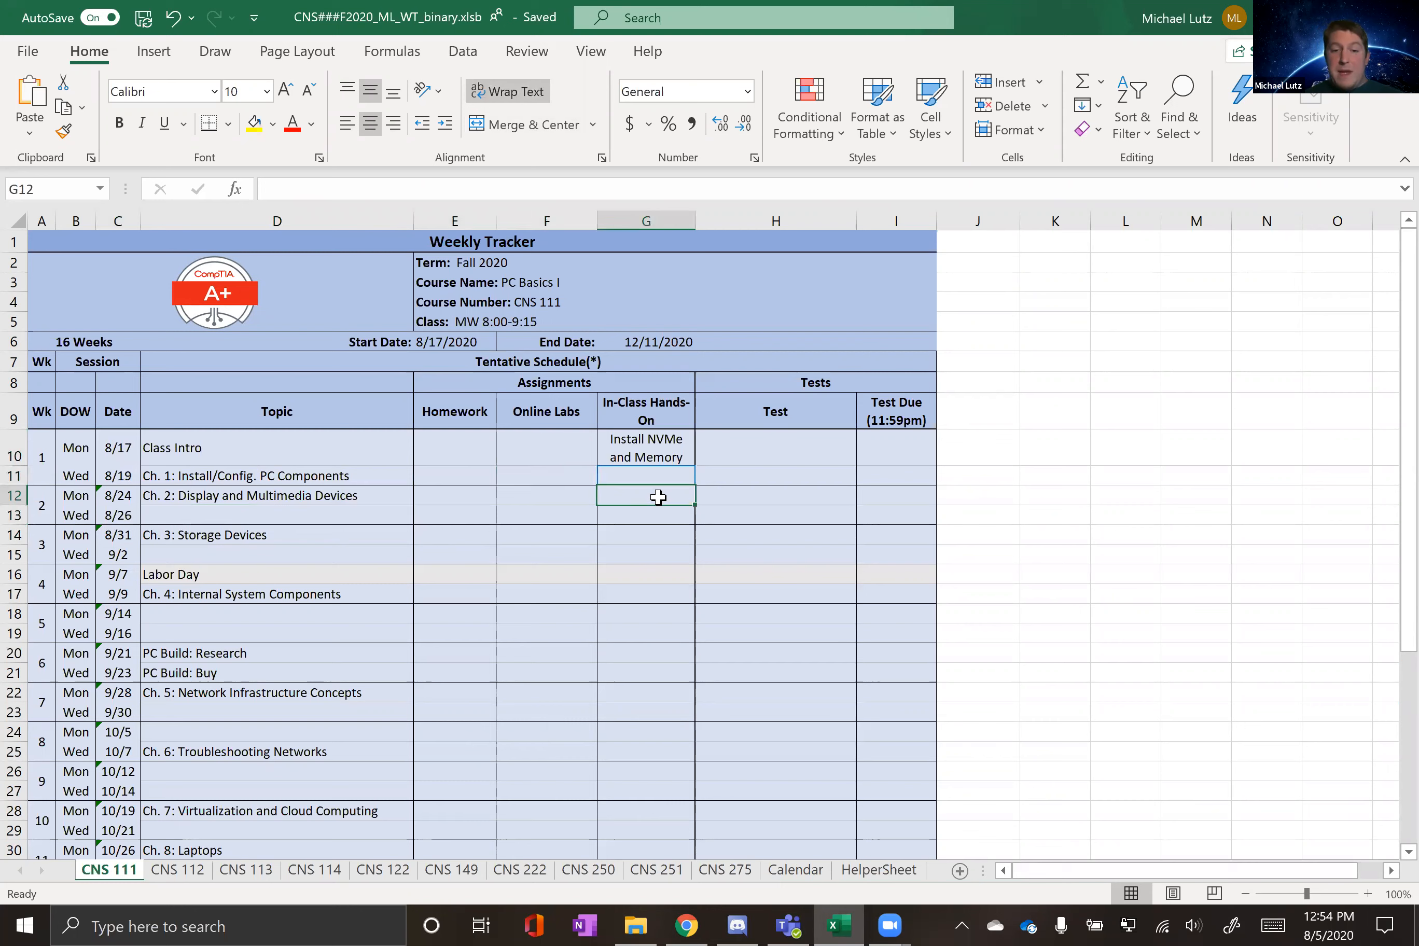
left_click(803, 491)
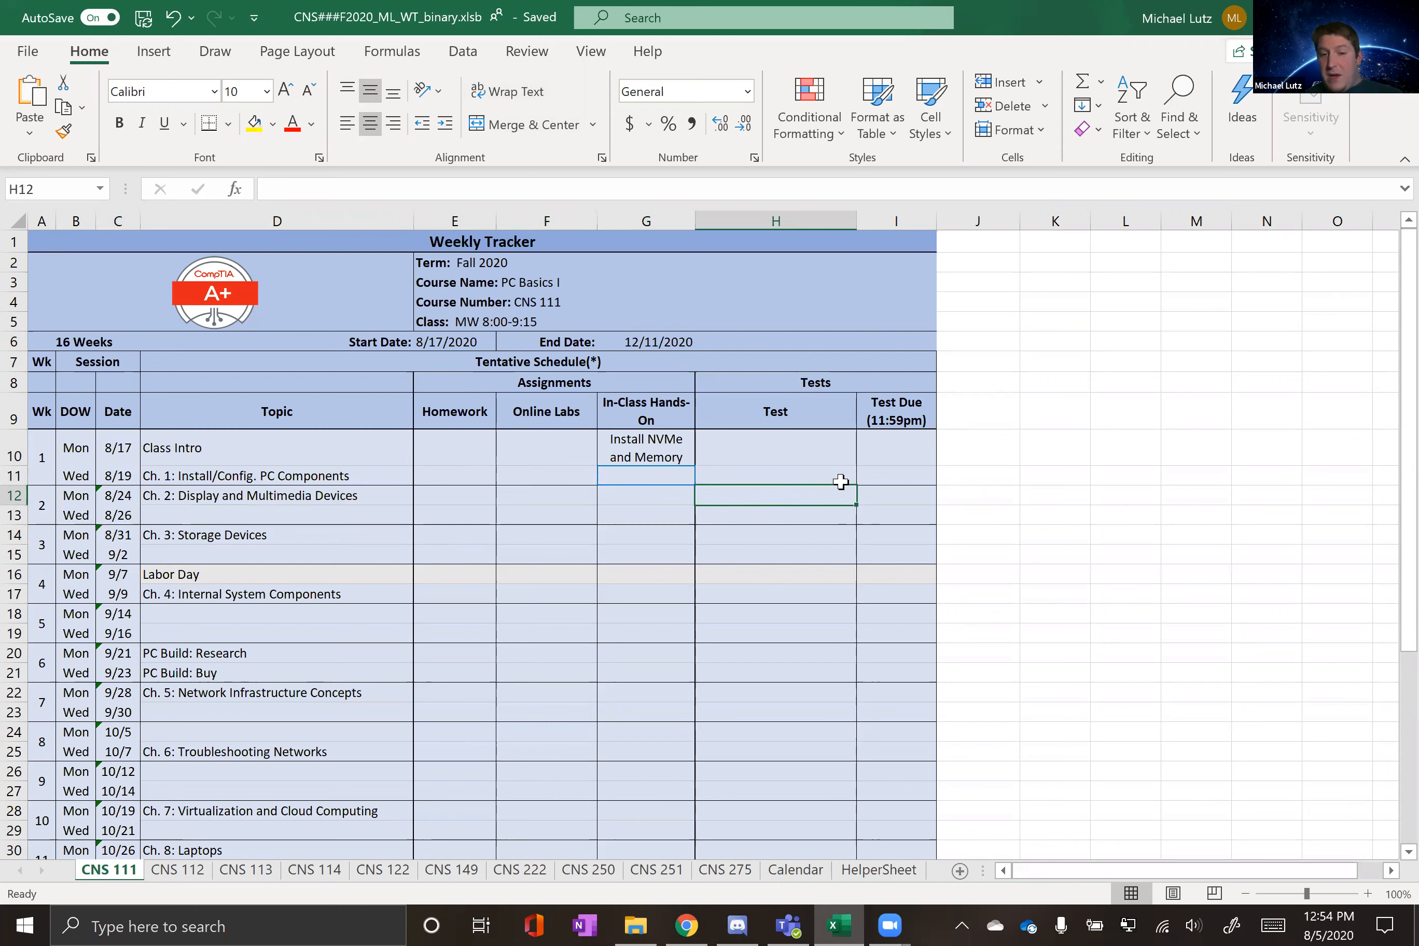
left_click(867, 491)
left_click(886, 518)
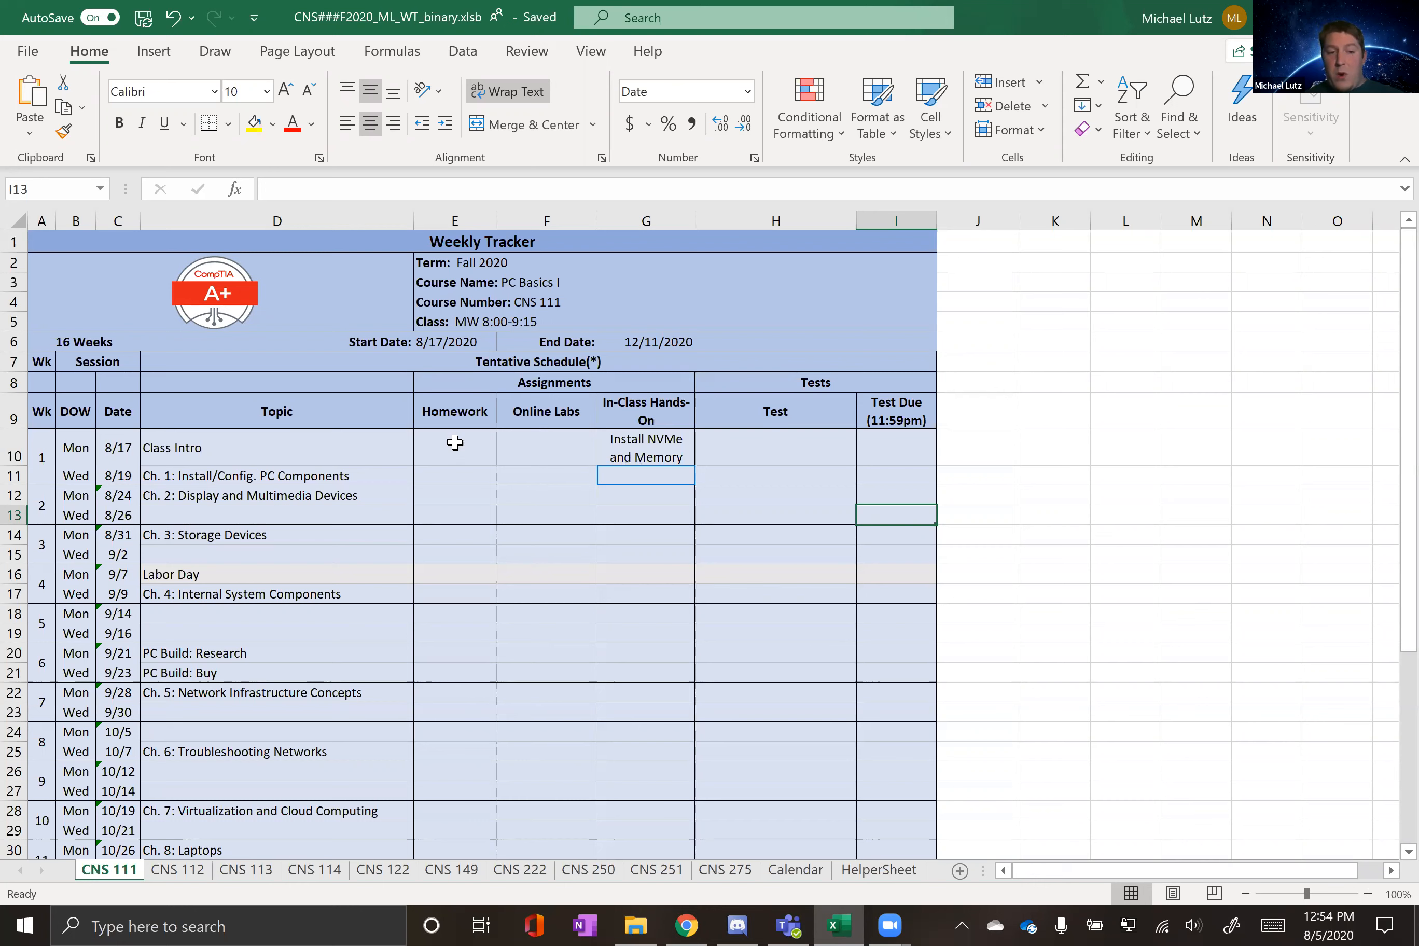
left_click(451, 475)
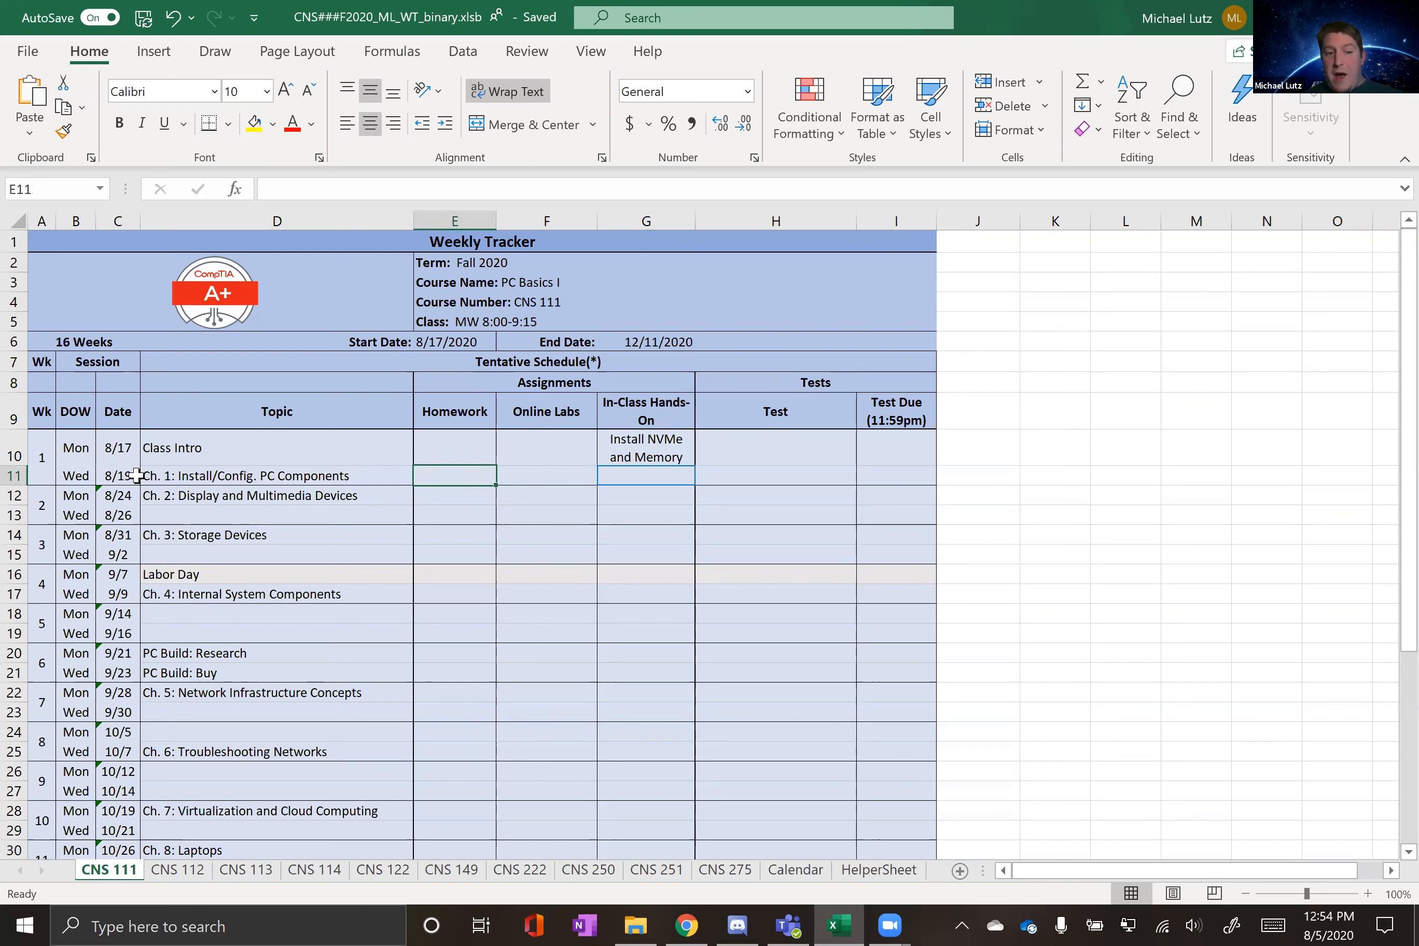
left_click(110, 476)
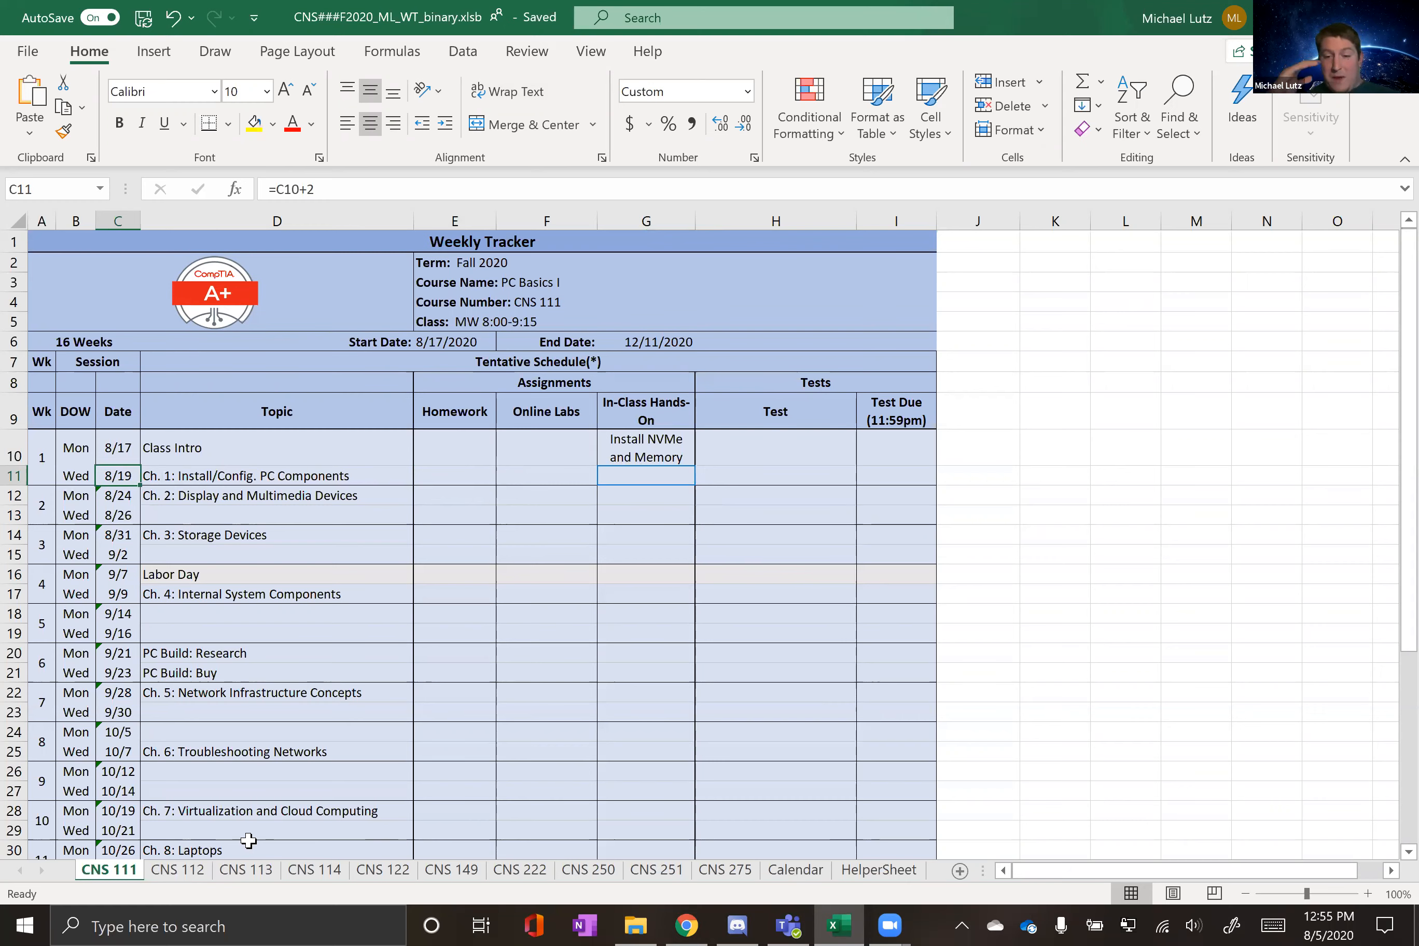
Step: Review the "What to display?" table on the Calendar sheet, checking the Show/Hide settings for CNS 111, CNS 122 and CNS 222
left_click(793, 870)
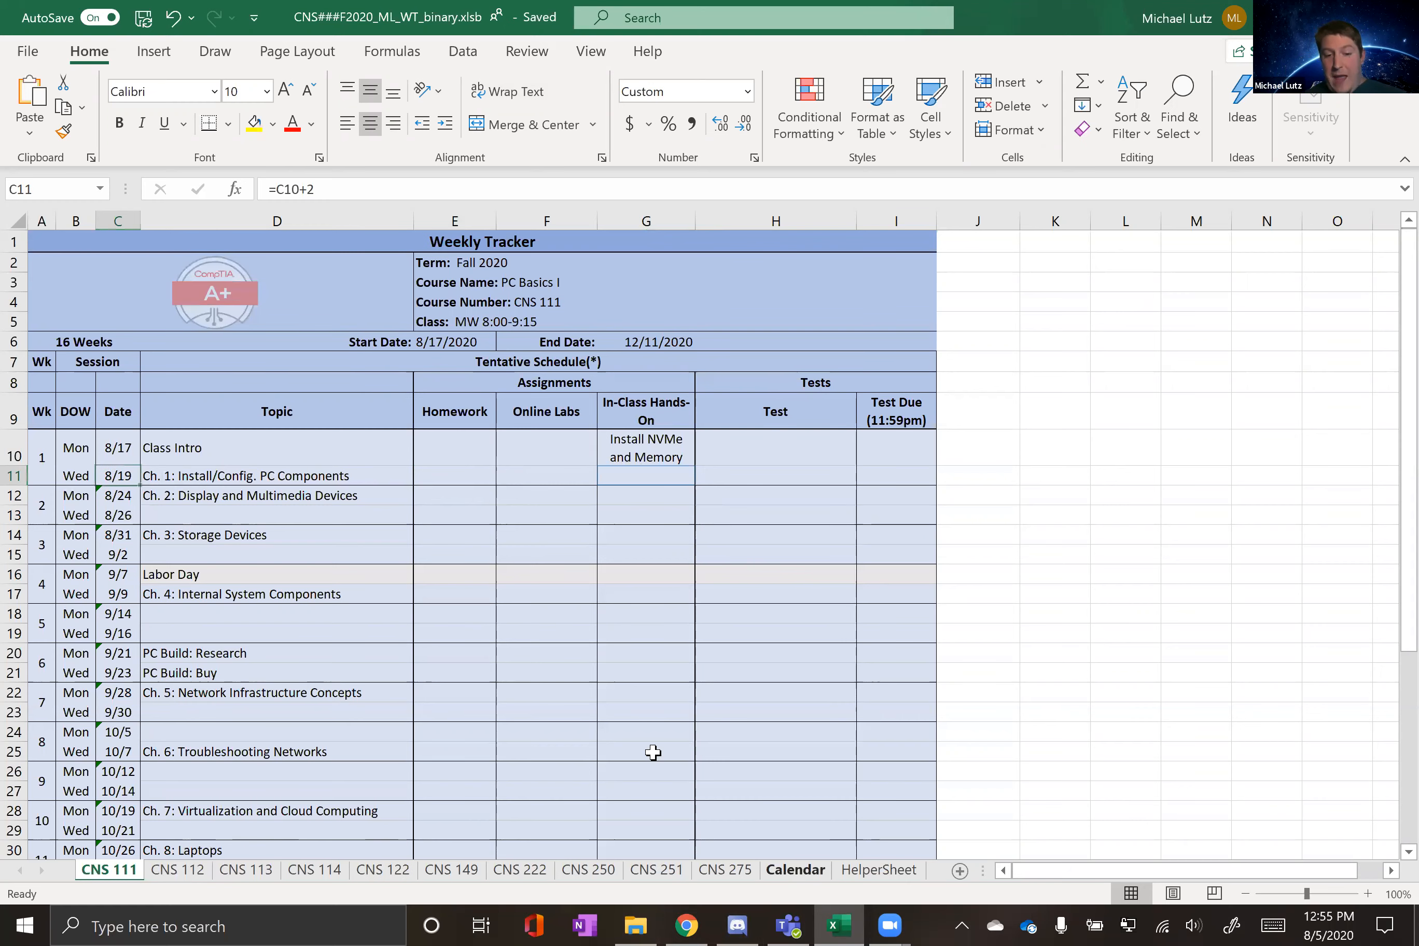
scroll(531, 687, "down", 2)
left_click(522, 683)
scroll(252, 715, "down", 2)
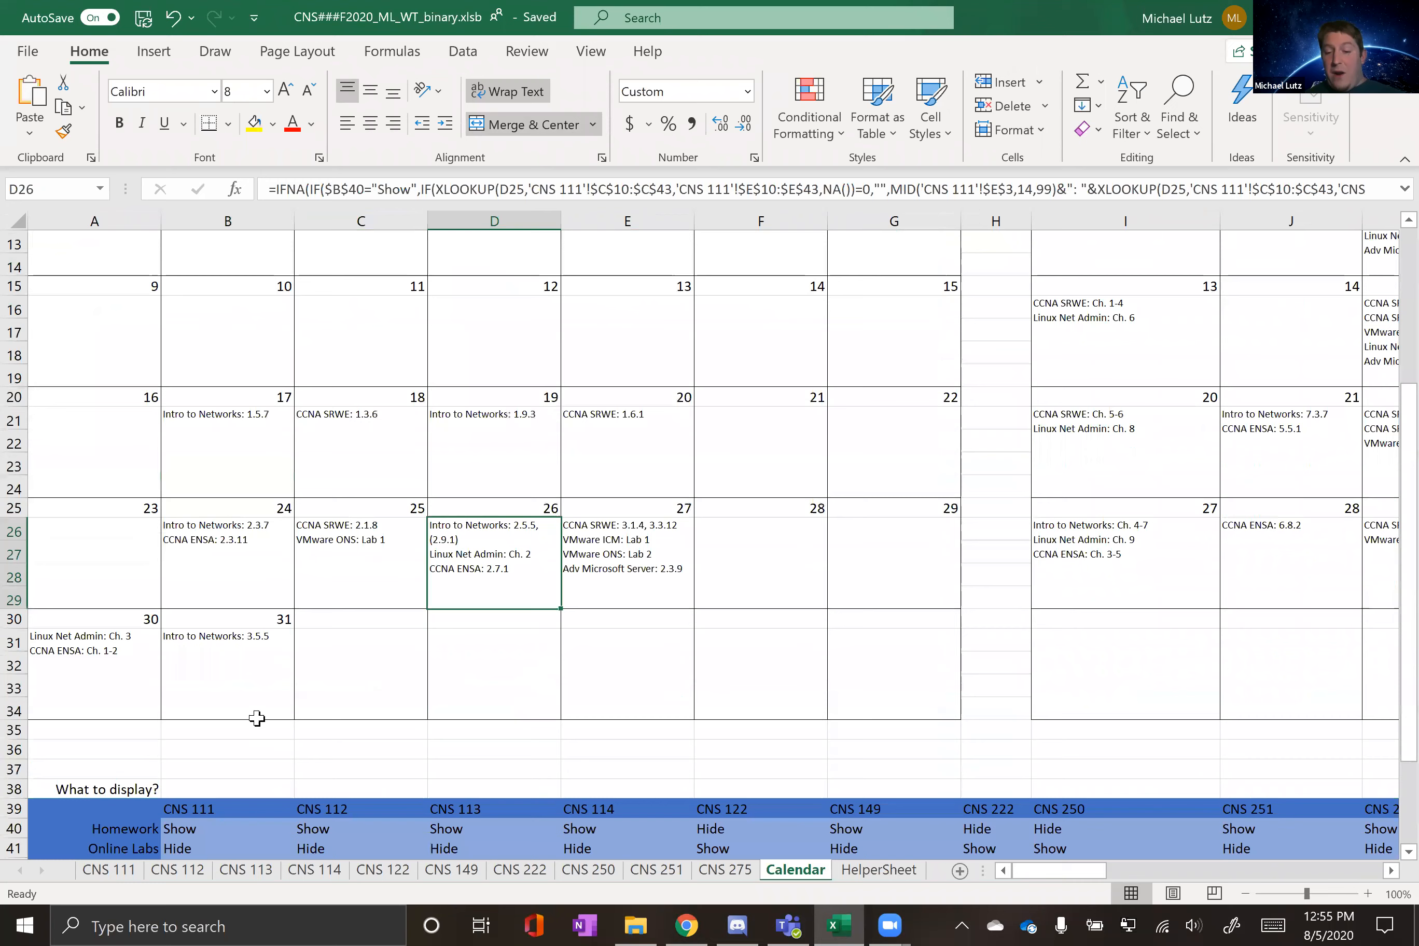
scroll(269, 669, "down", 3)
left_click(240, 667)
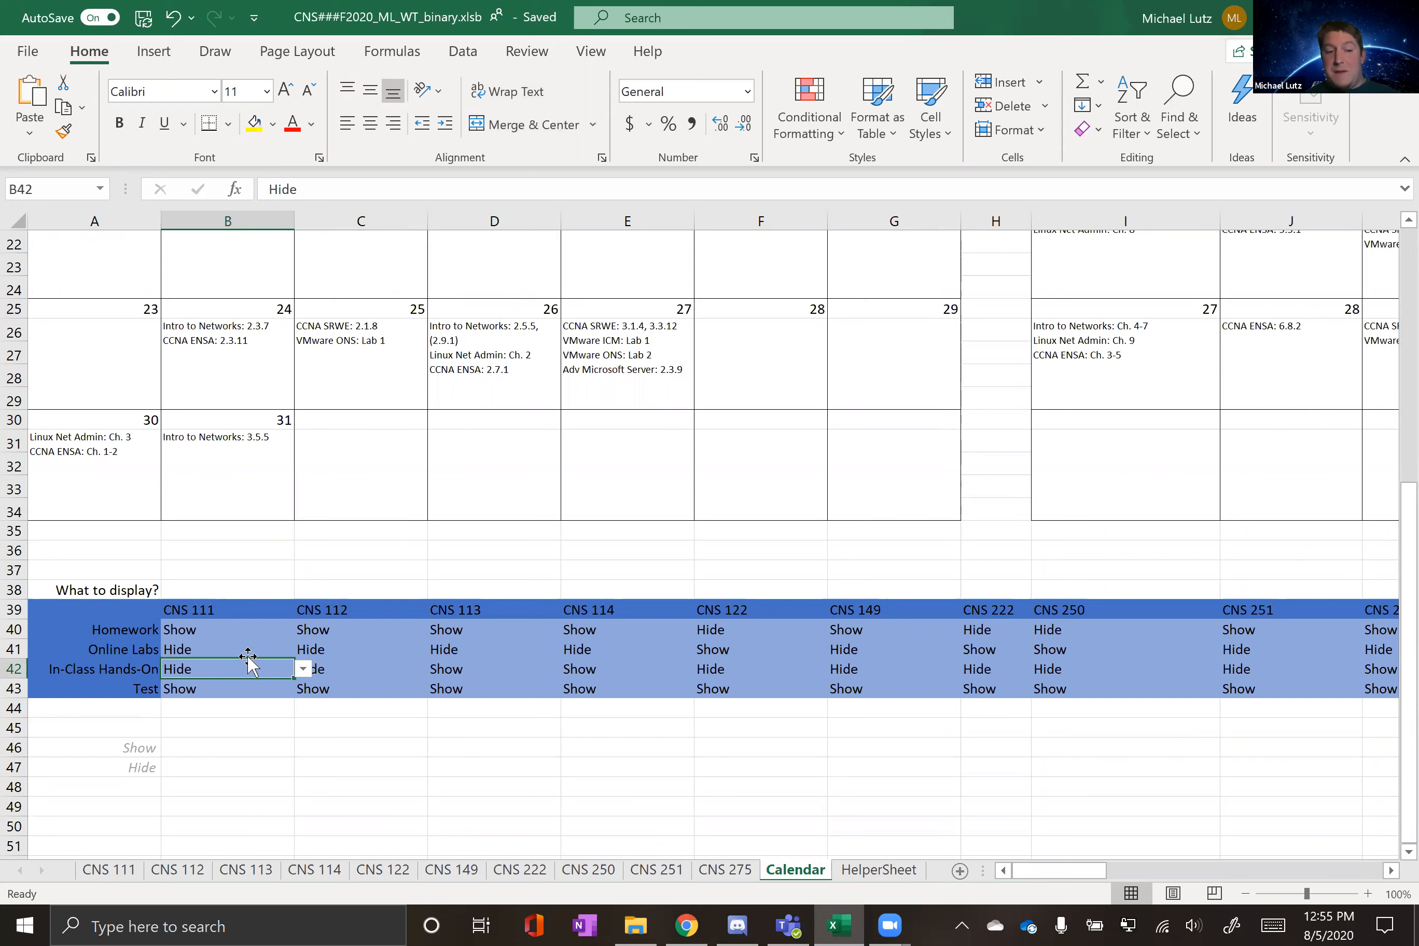
left_click(248, 650)
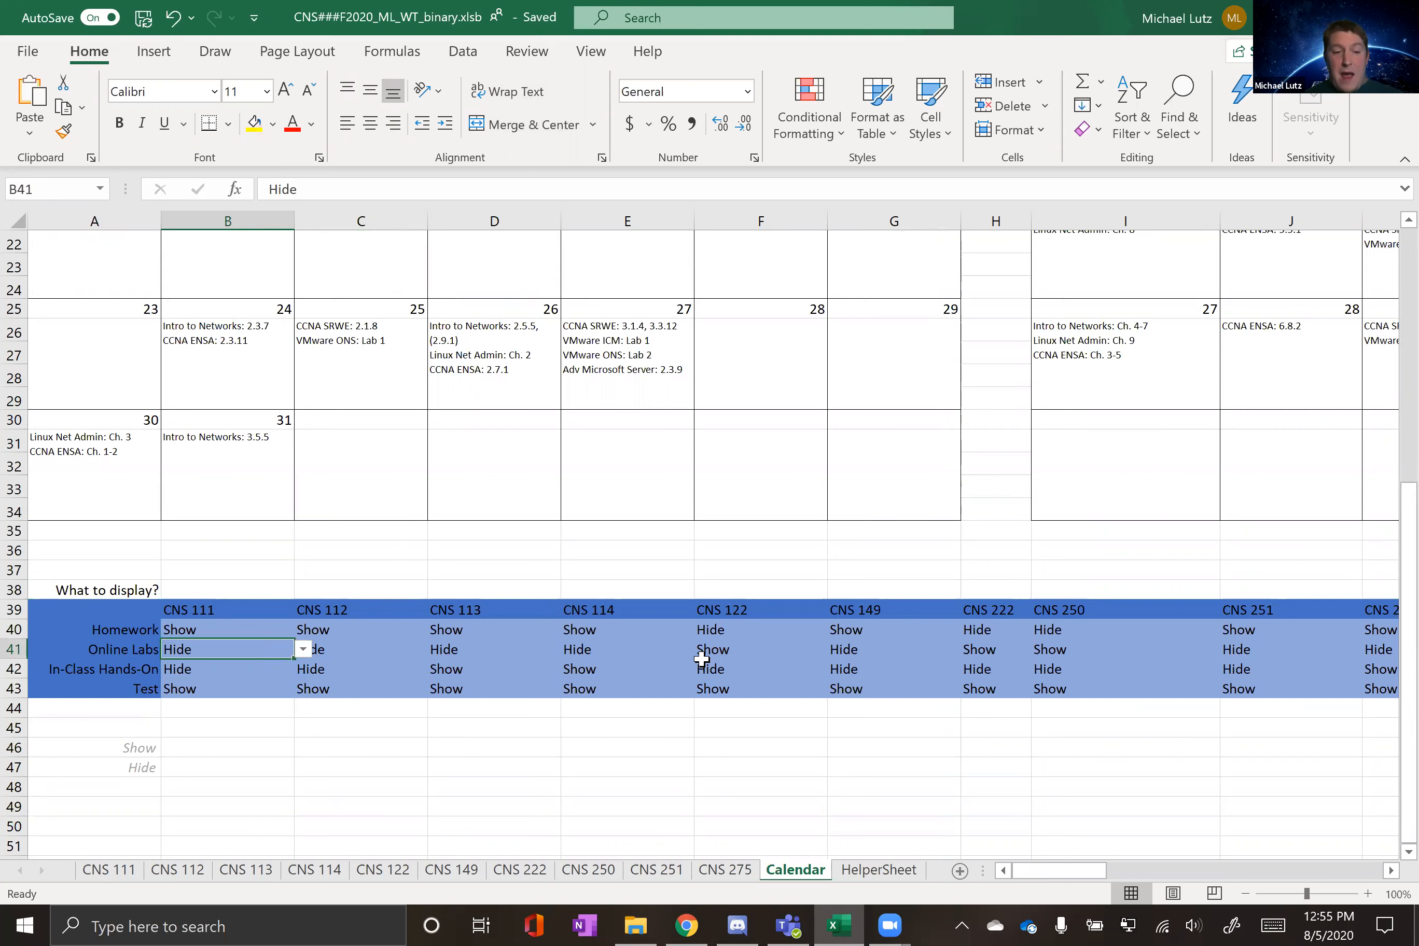
left_click(750, 635)
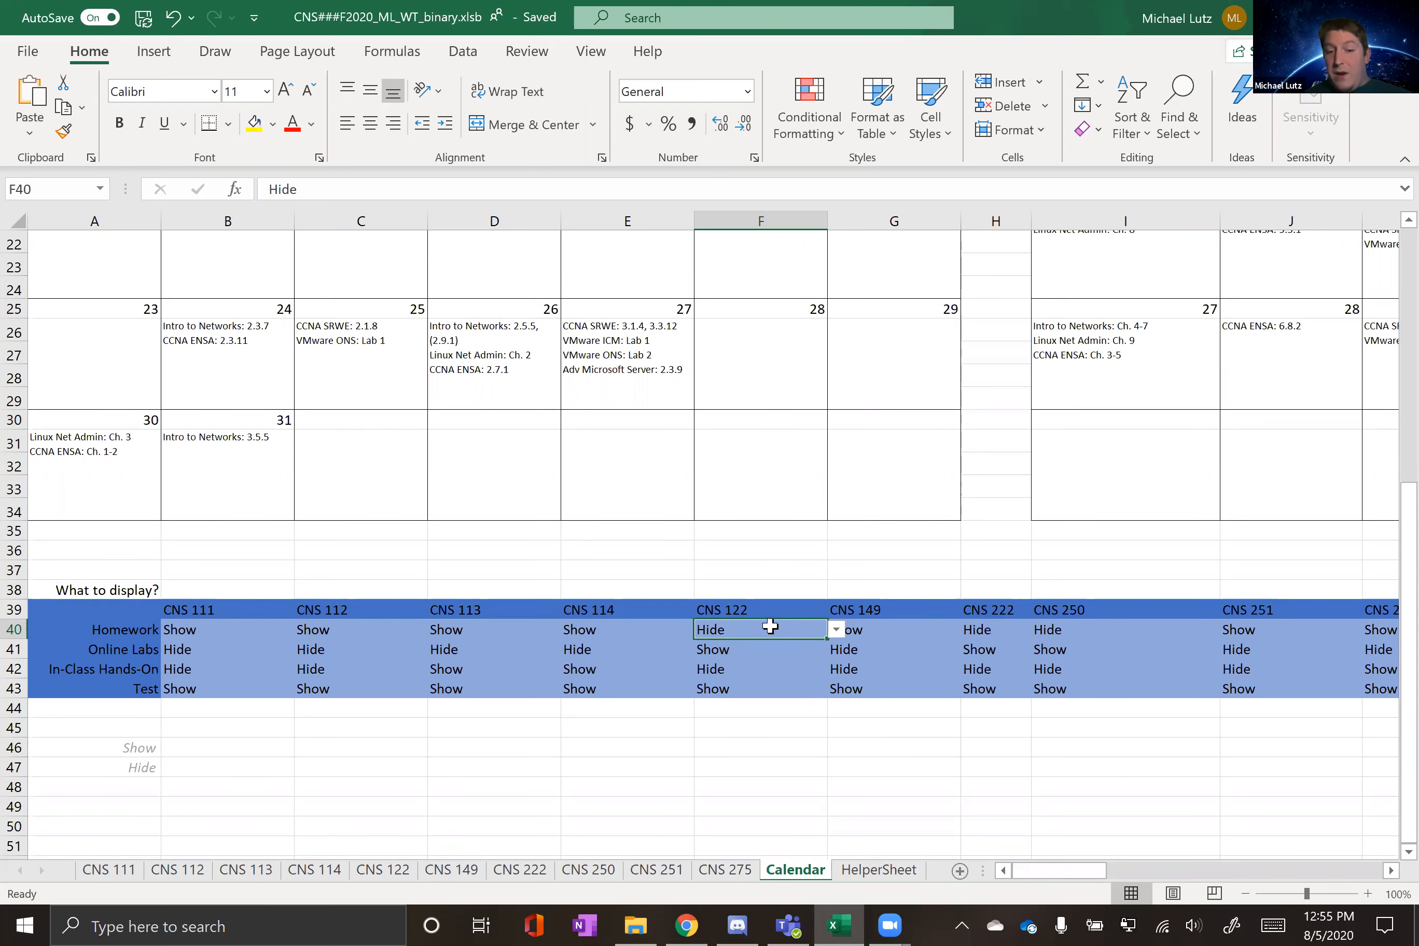
left_click(742, 650)
left_click(992, 650)
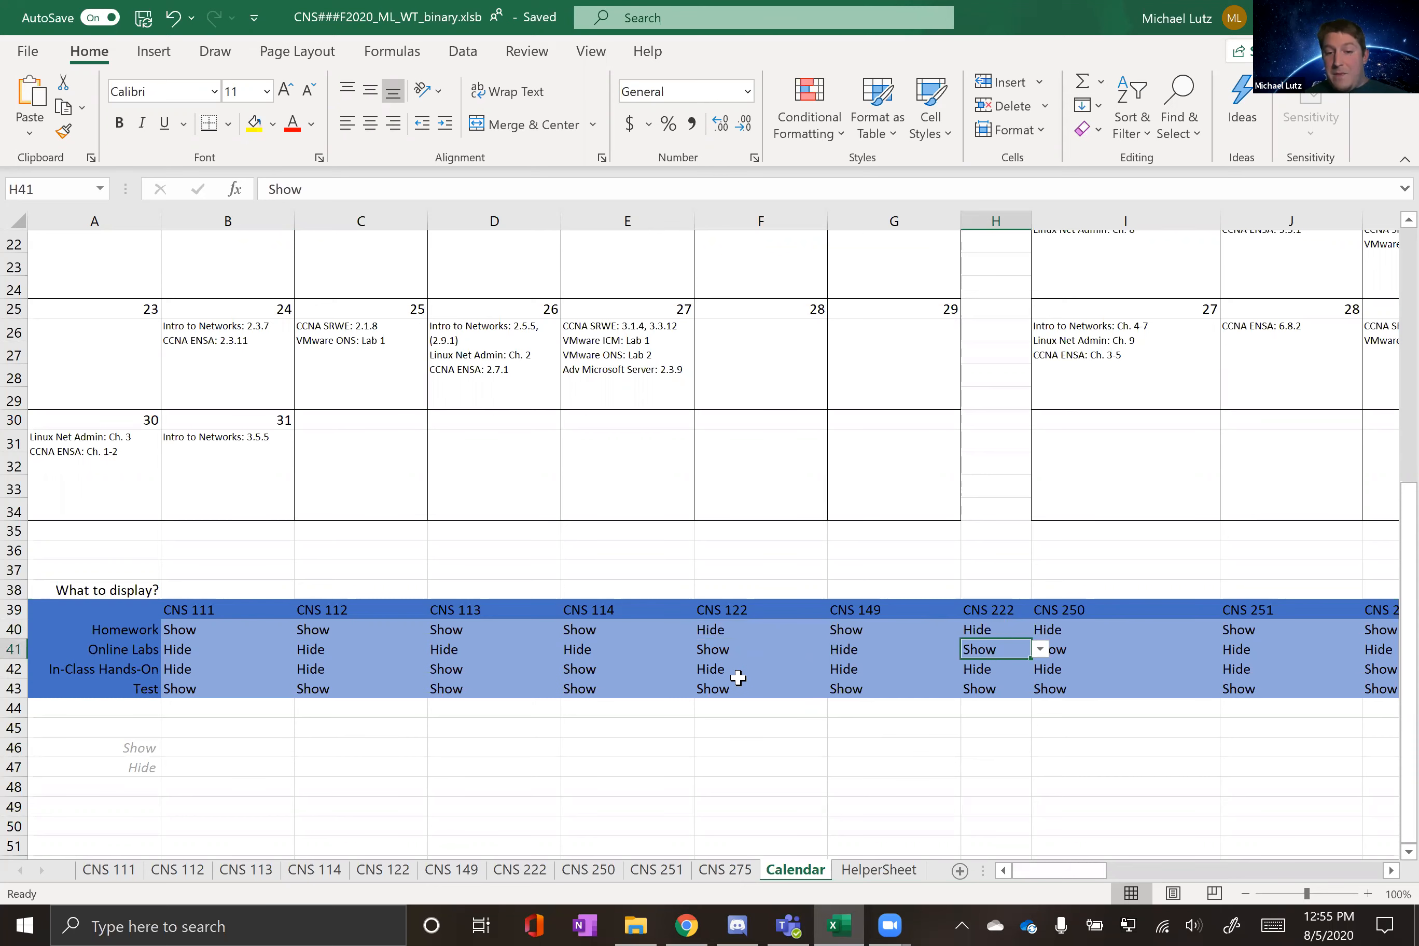
Step: Compare the August lookup formulas in D11 and B21 with the CNS 112 homework and online lab display settings
scroll(671, 662, "up", 7)
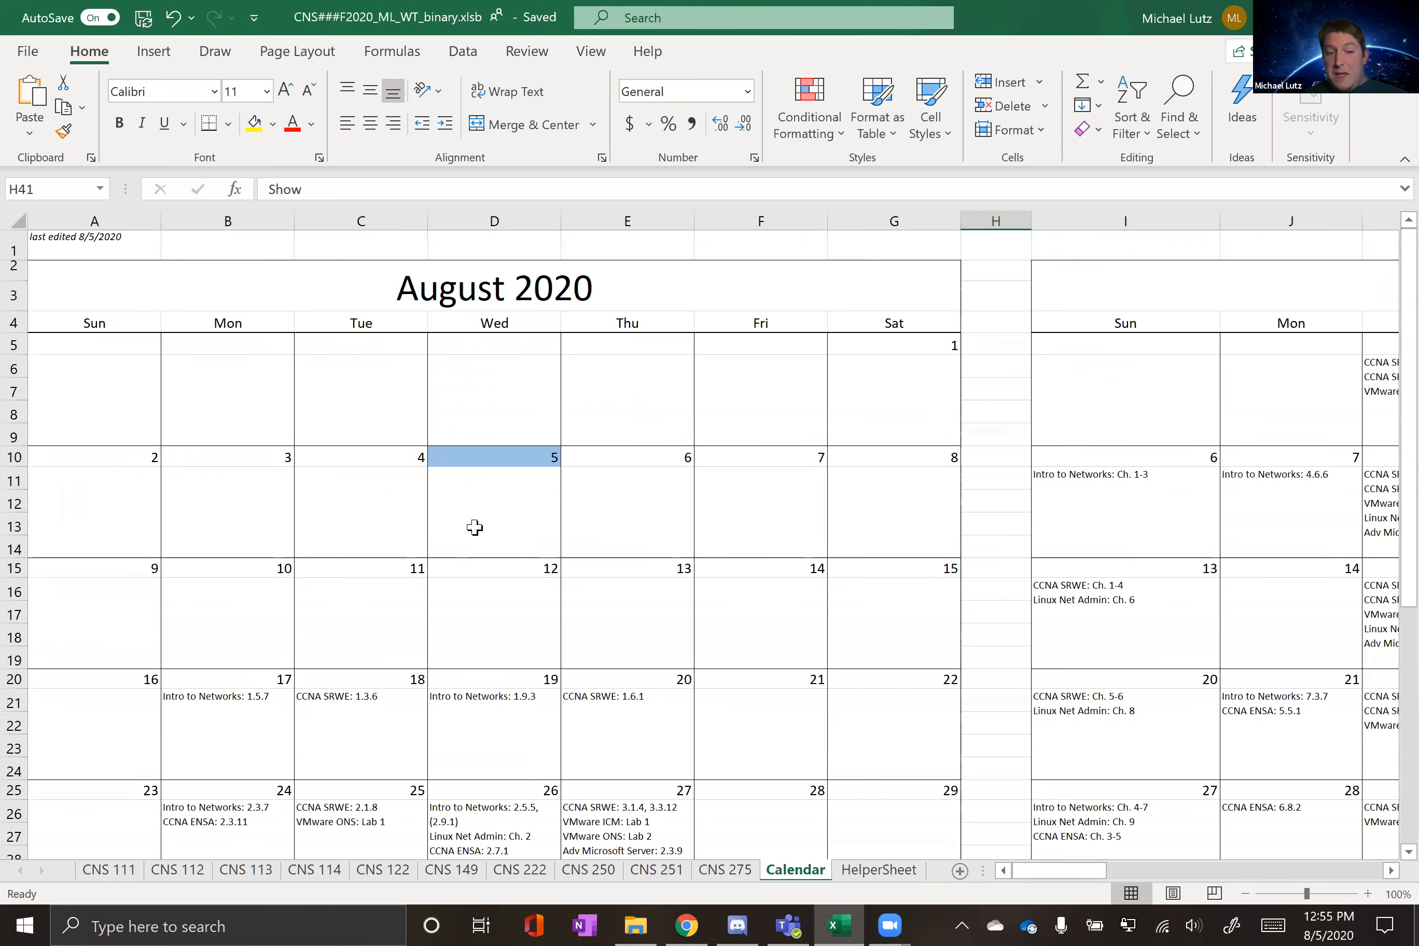
left_click(475, 527)
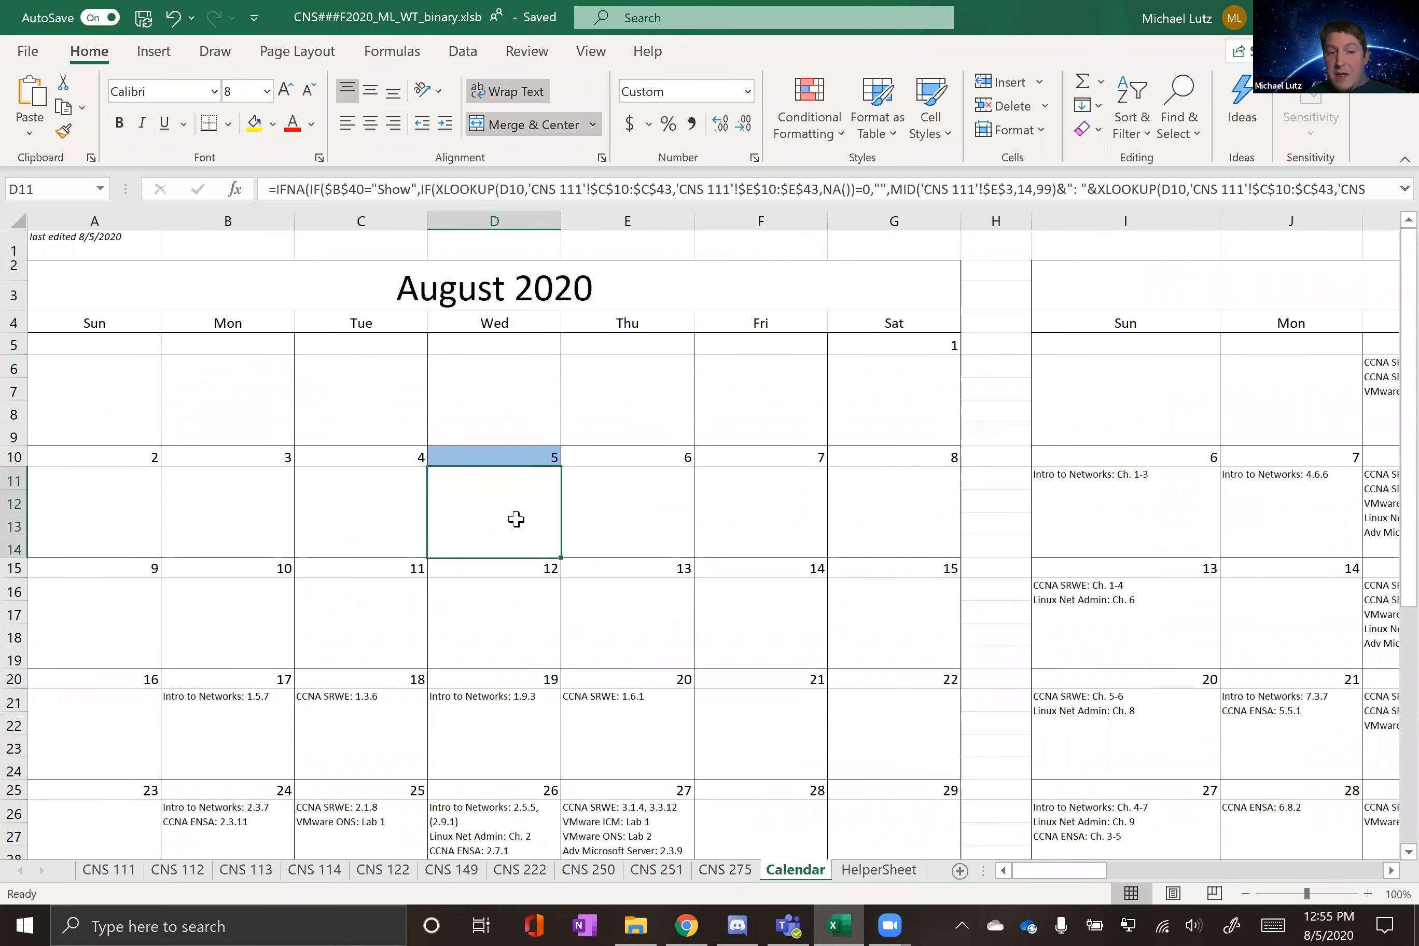
scroll(583, 635, "down", 6)
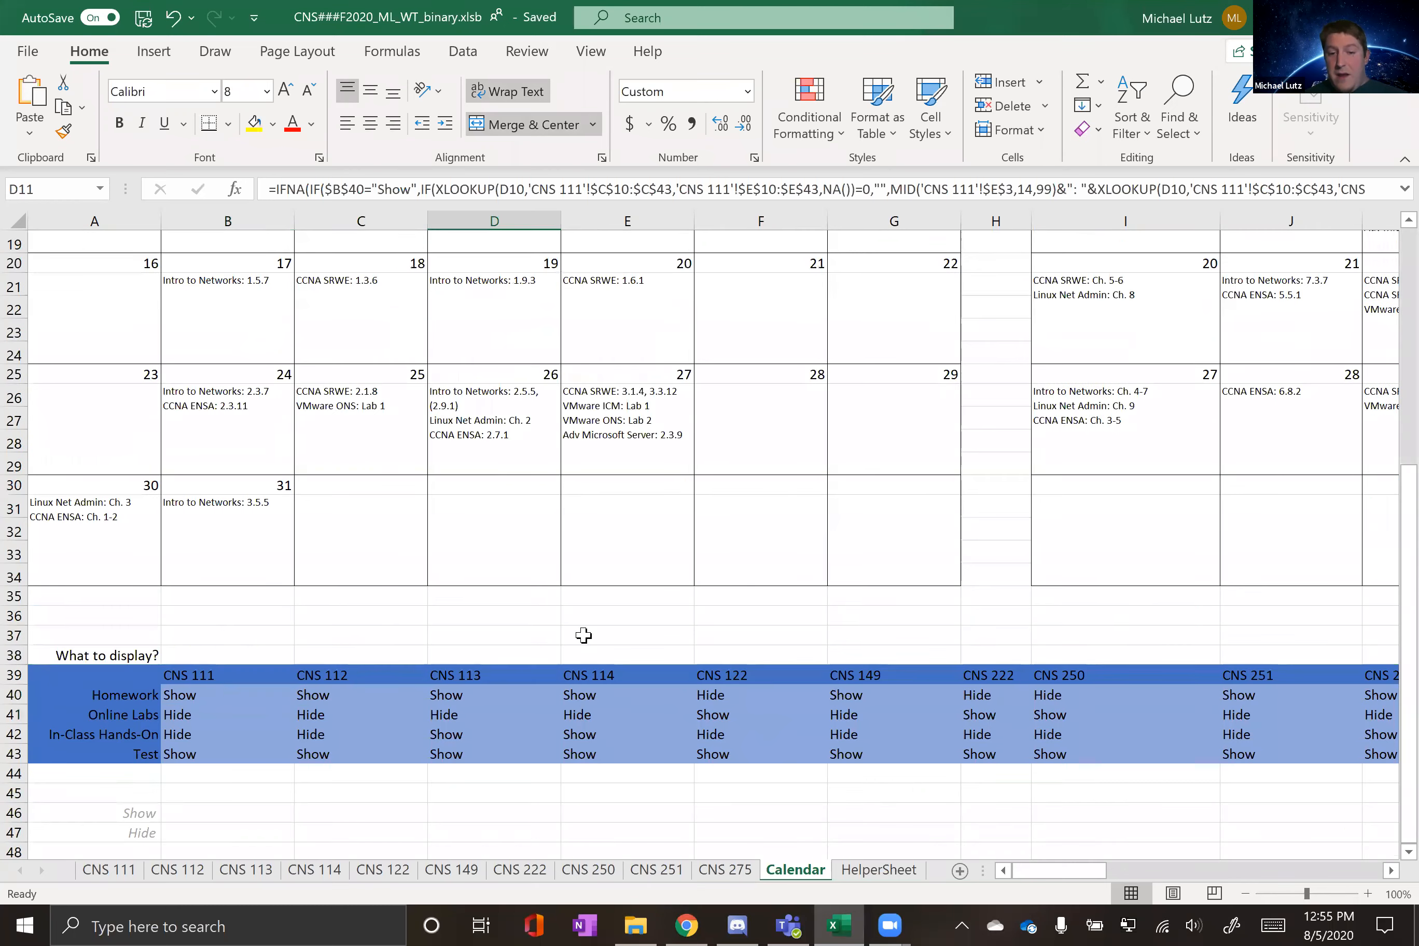
left_click(363, 697)
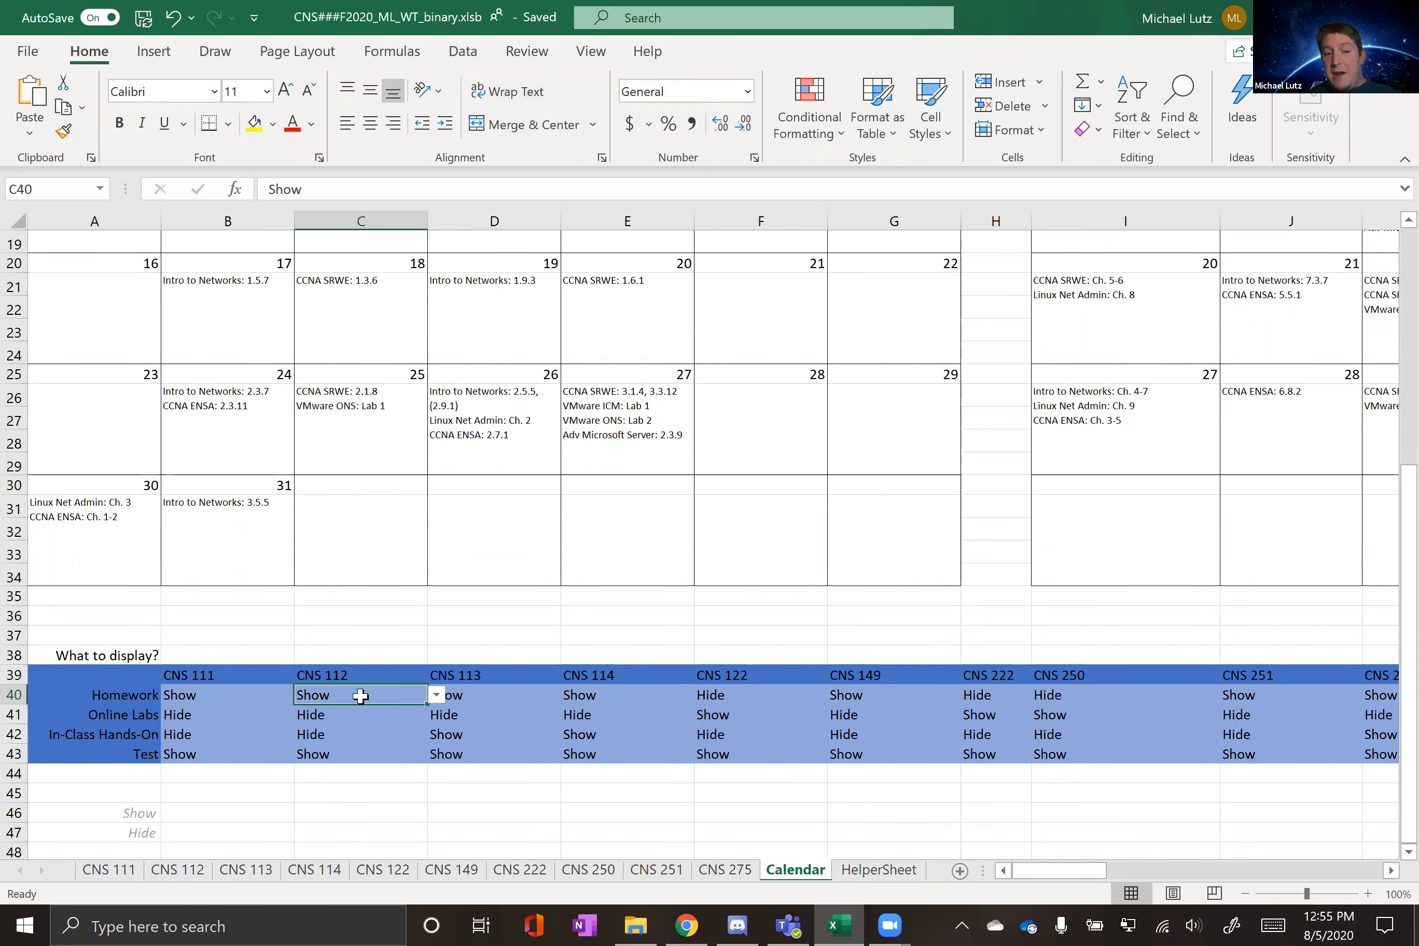
left_click(386, 714)
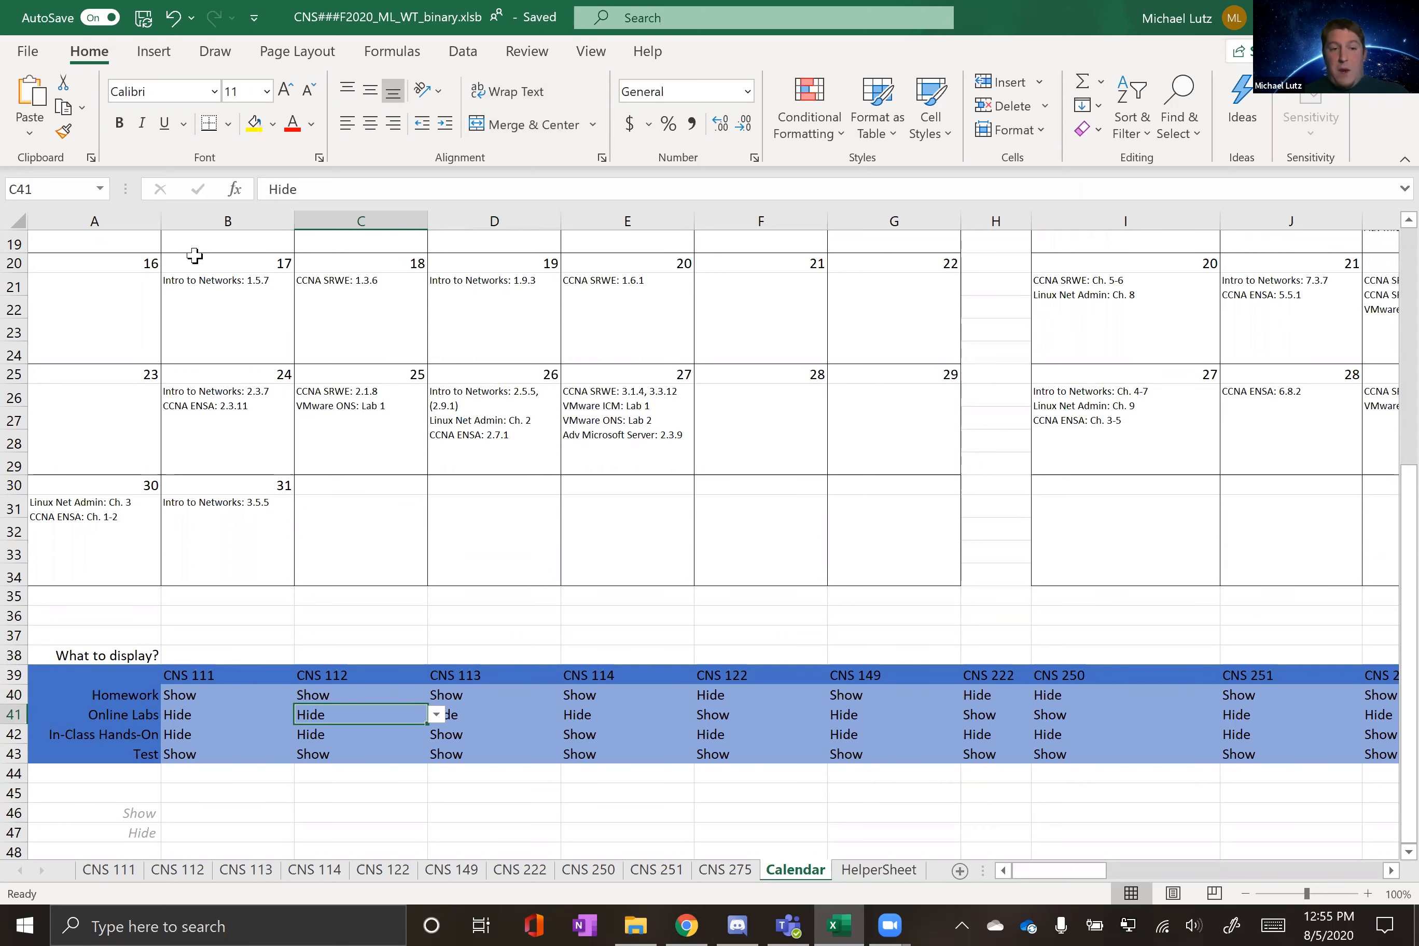
left_click(233, 350)
scroll(233, 349, "up", 2)
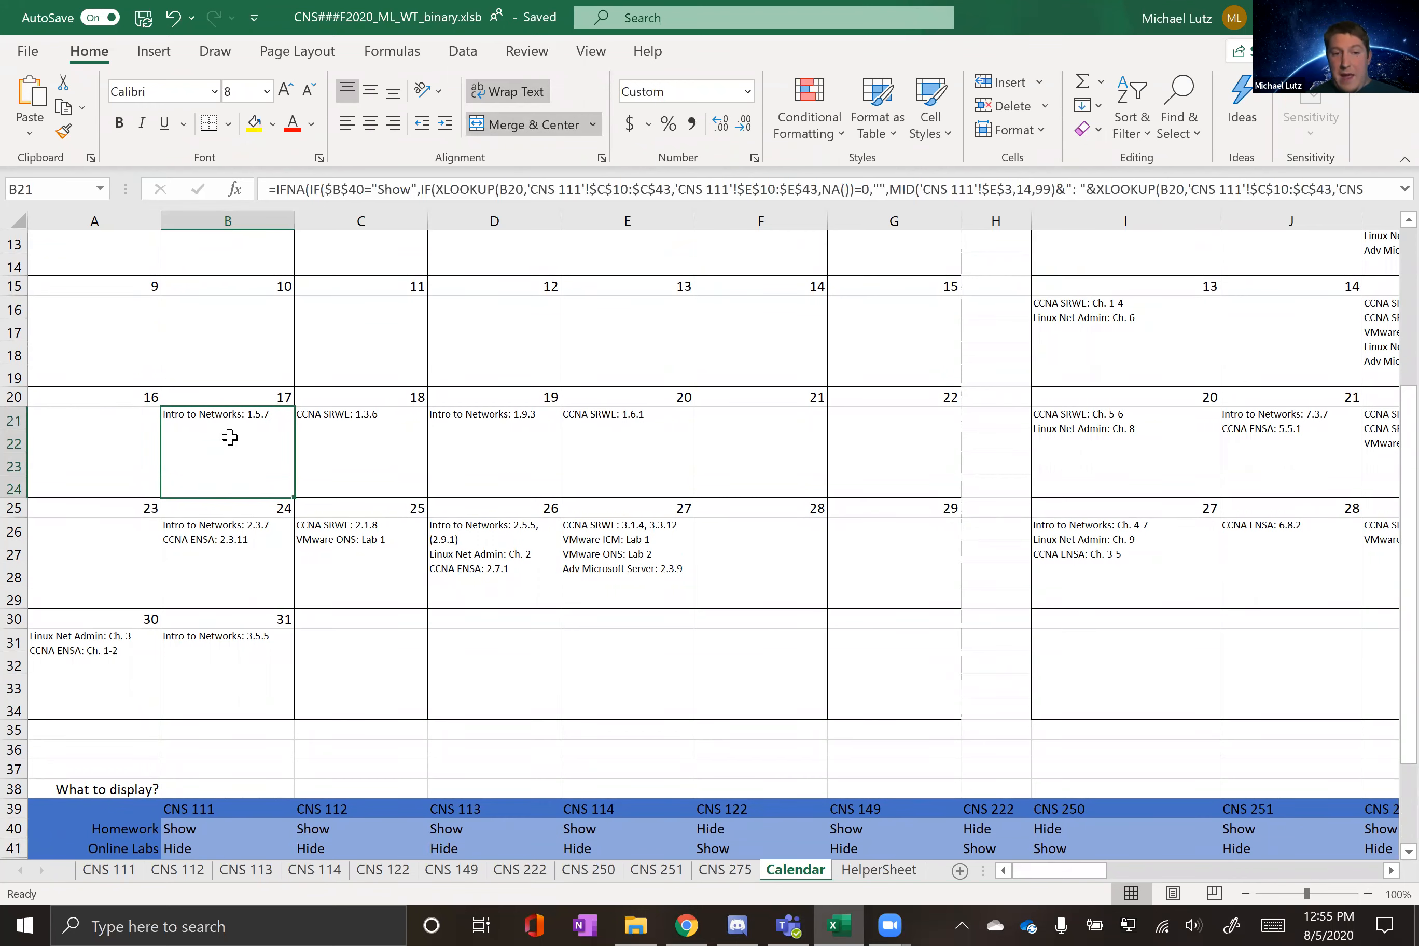
scroll(235, 462, "down", 2)
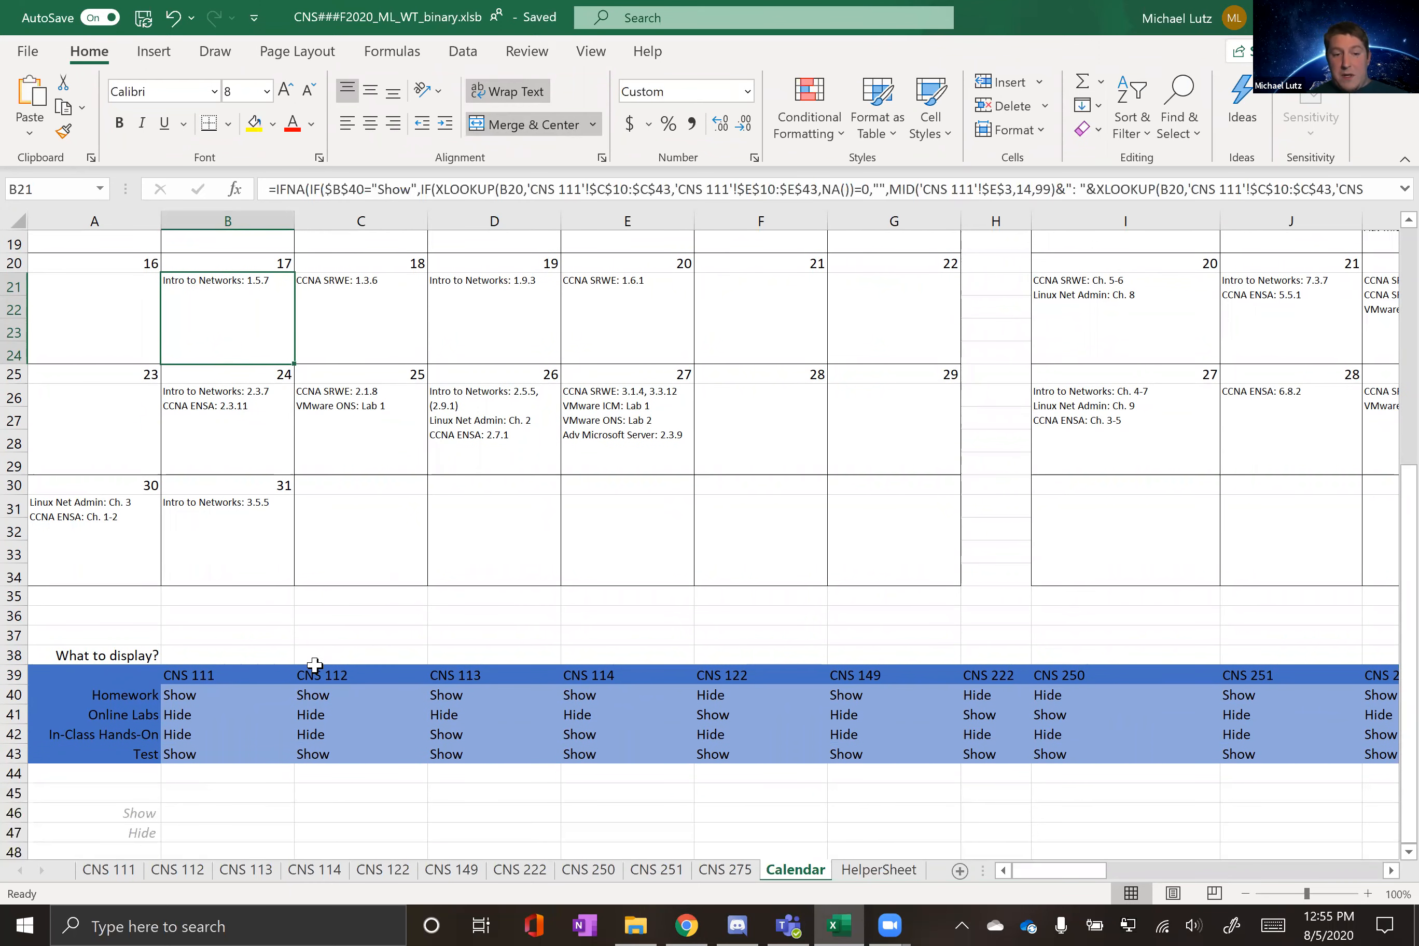
Step: Set the CNS 113 In-Class Hands-On display option to Hide and check the August 17 and 19 calendar cells
left_click(461, 675)
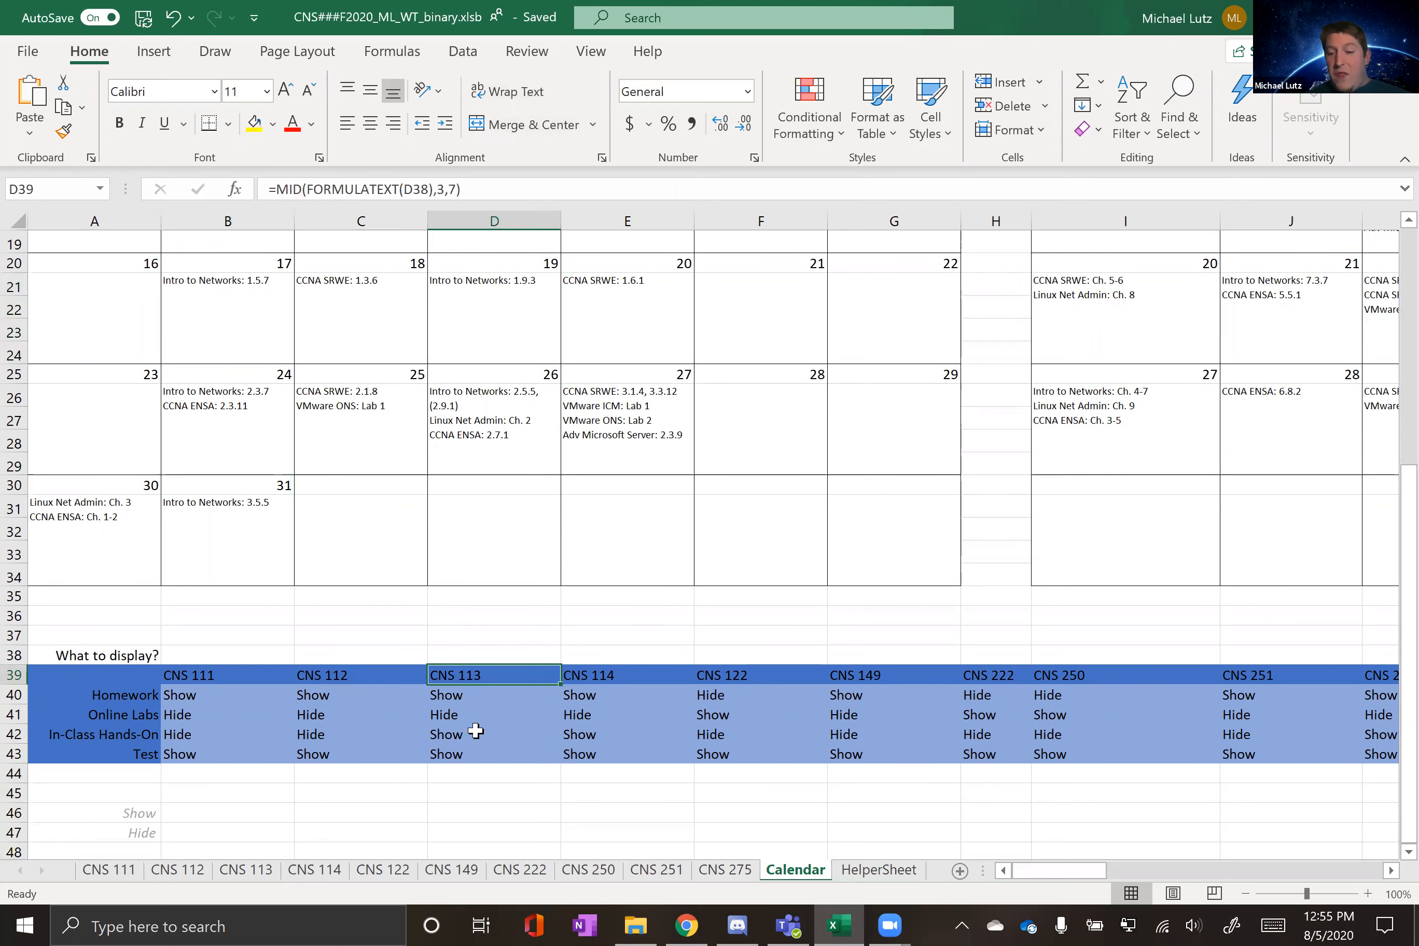
left_click(467, 729)
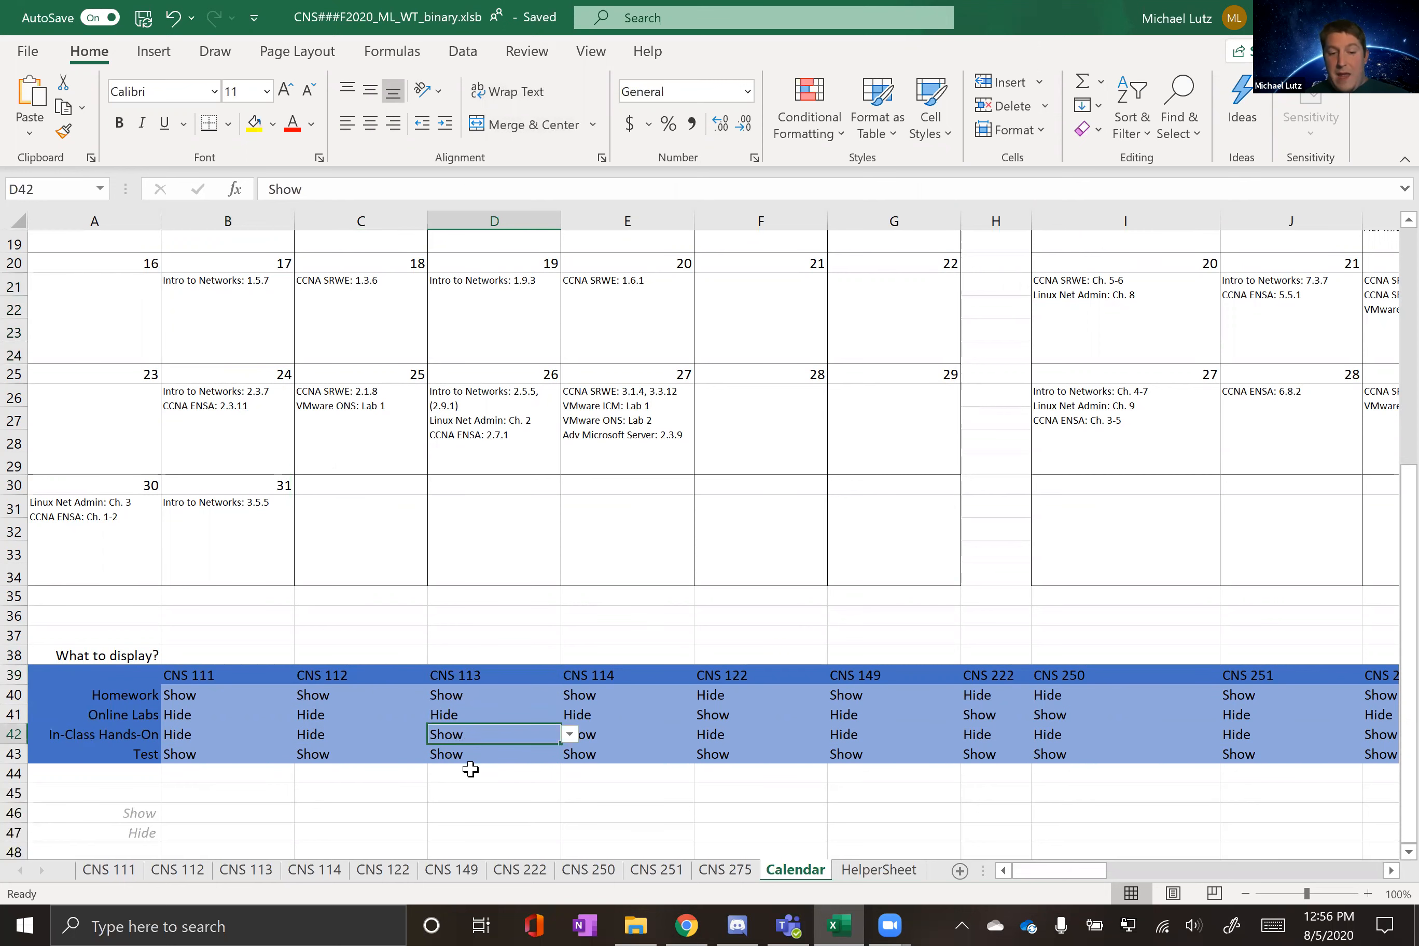
type("Hide")
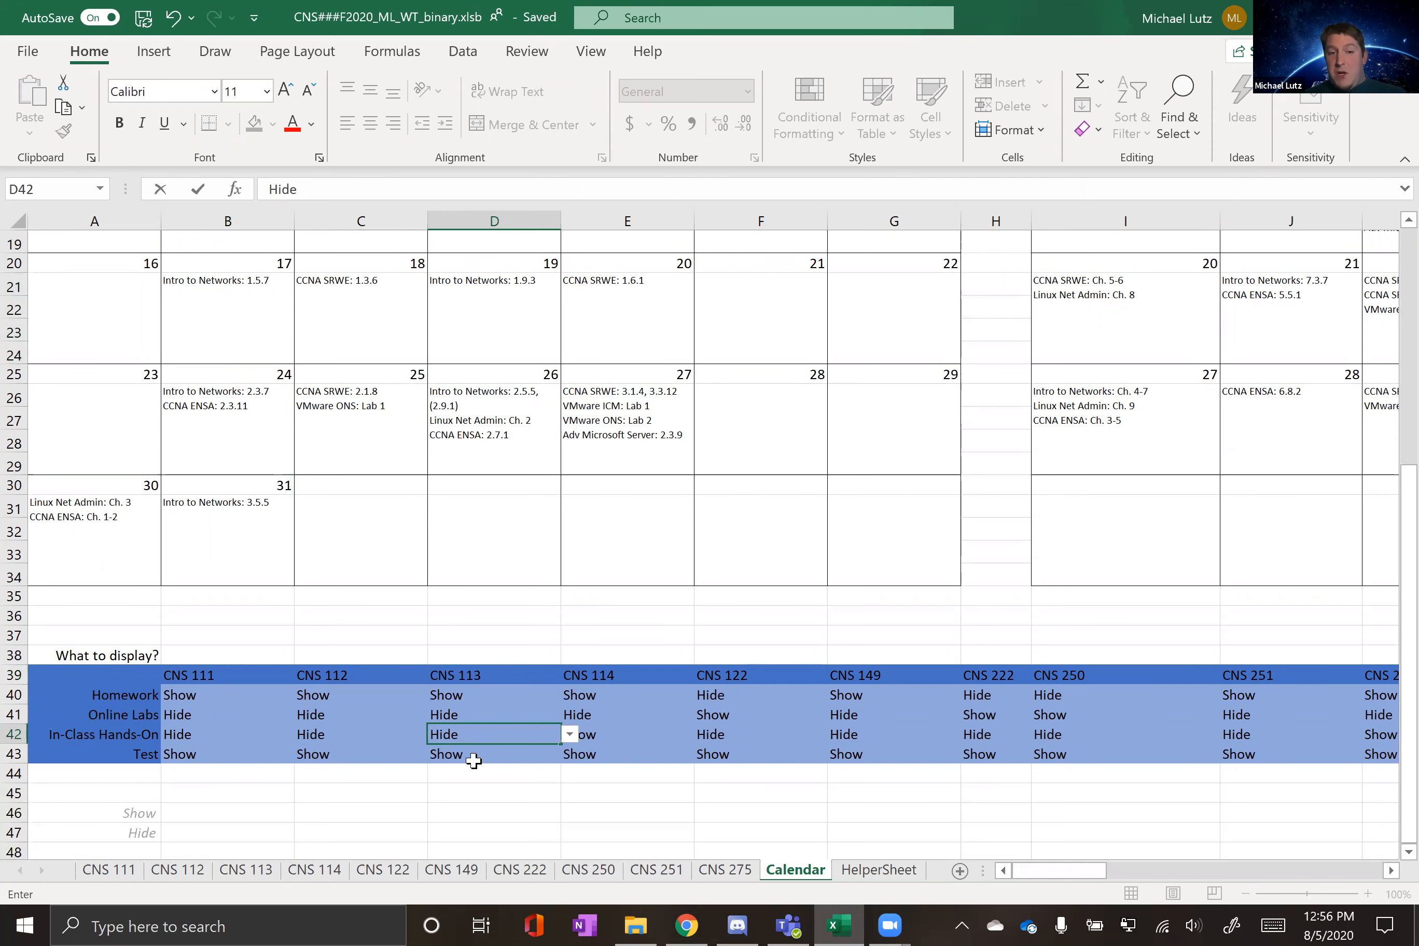
key("Return")
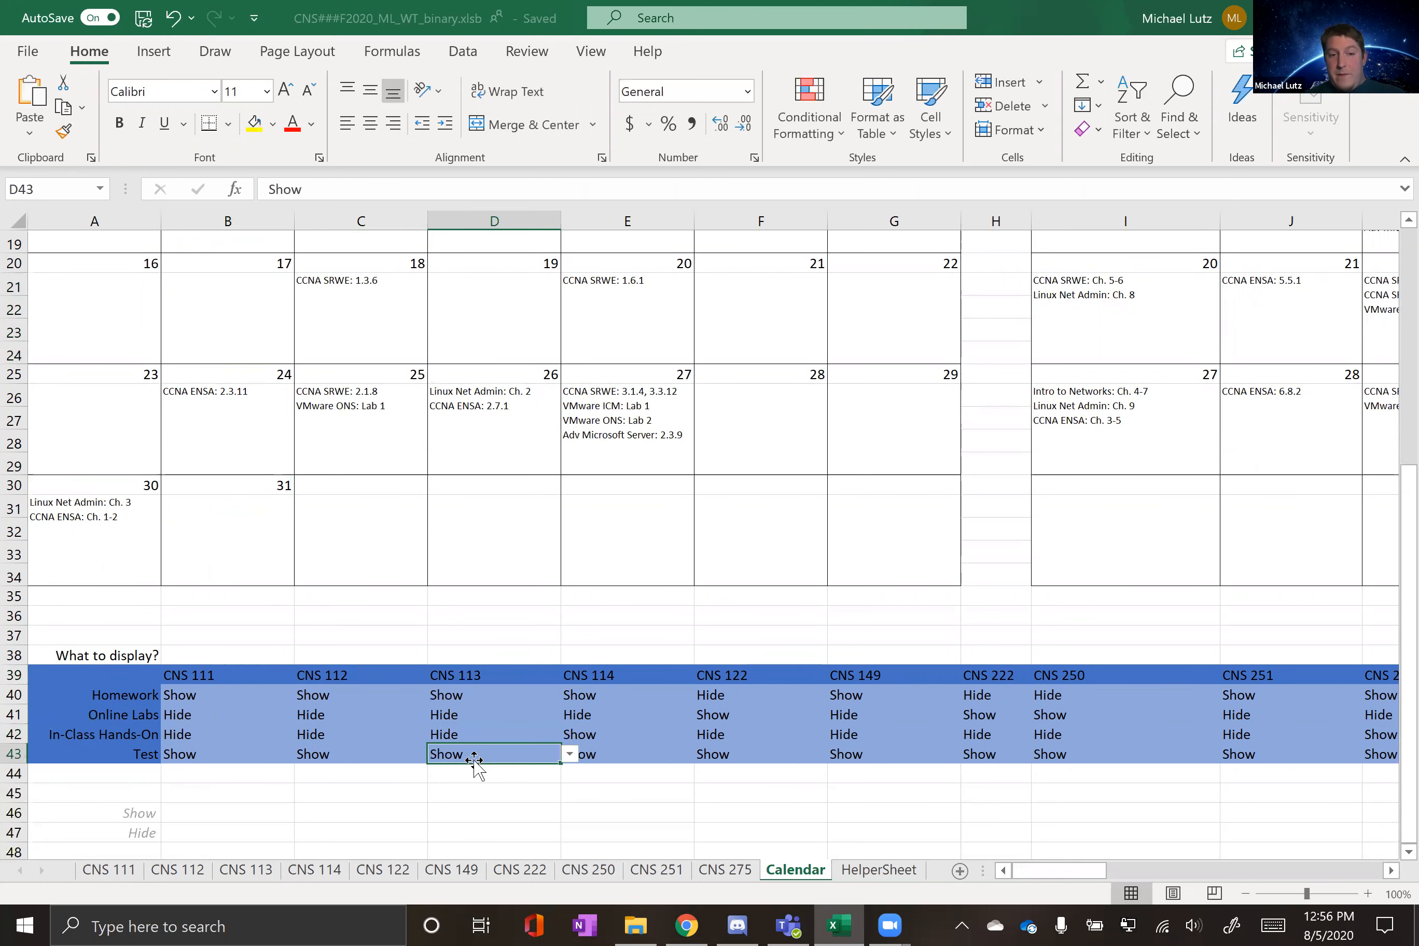
left_click(254, 351)
left_click(490, 317)
left_click(255, 333)
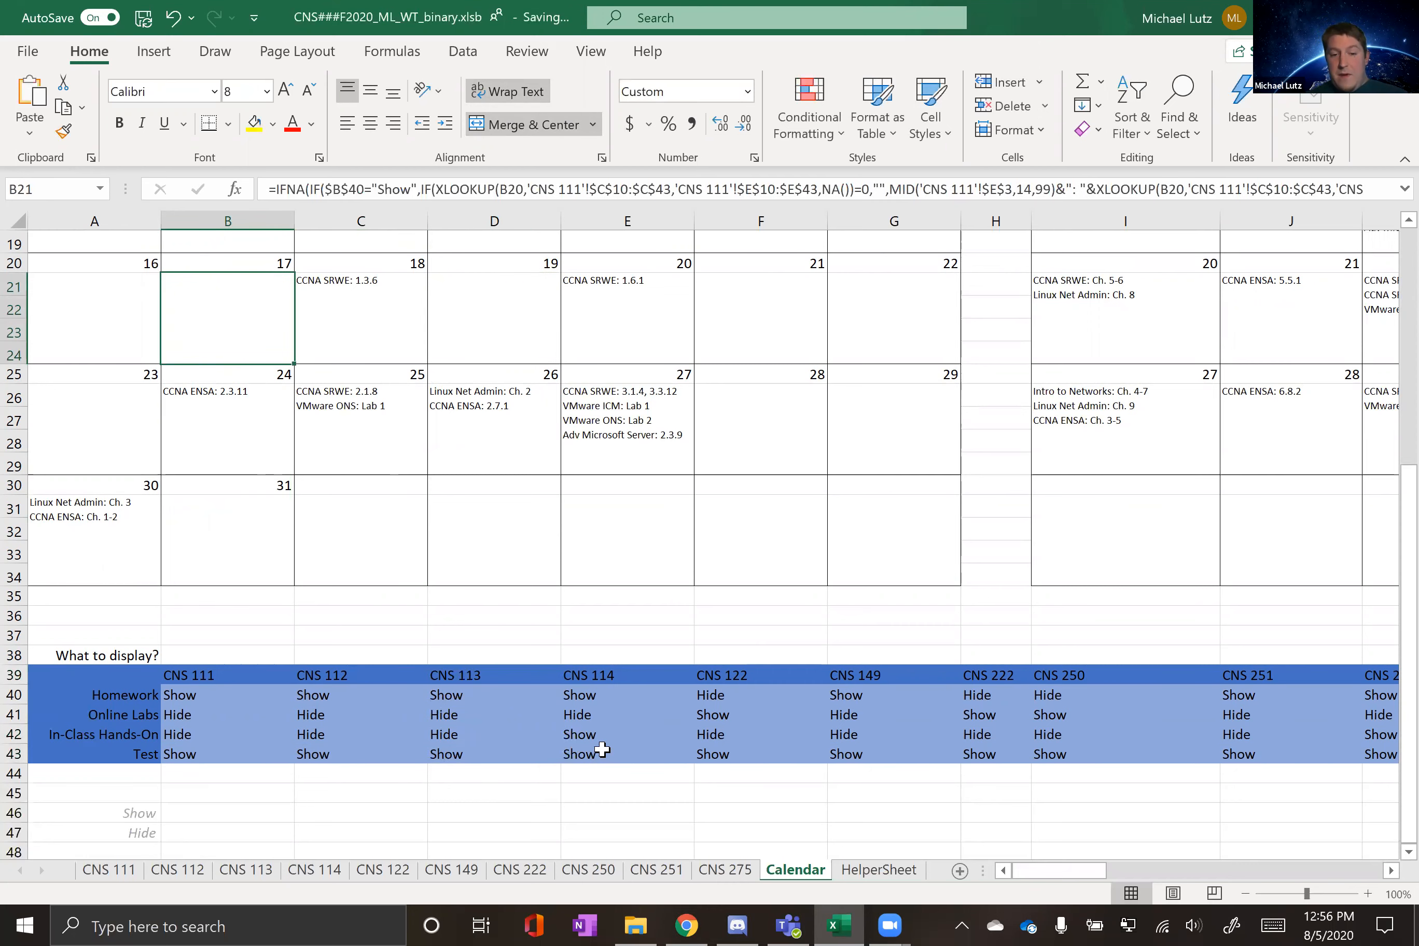
Step: Set the CNS 113 In-Class Hands-On display option back to Show
left_click(497, 730)
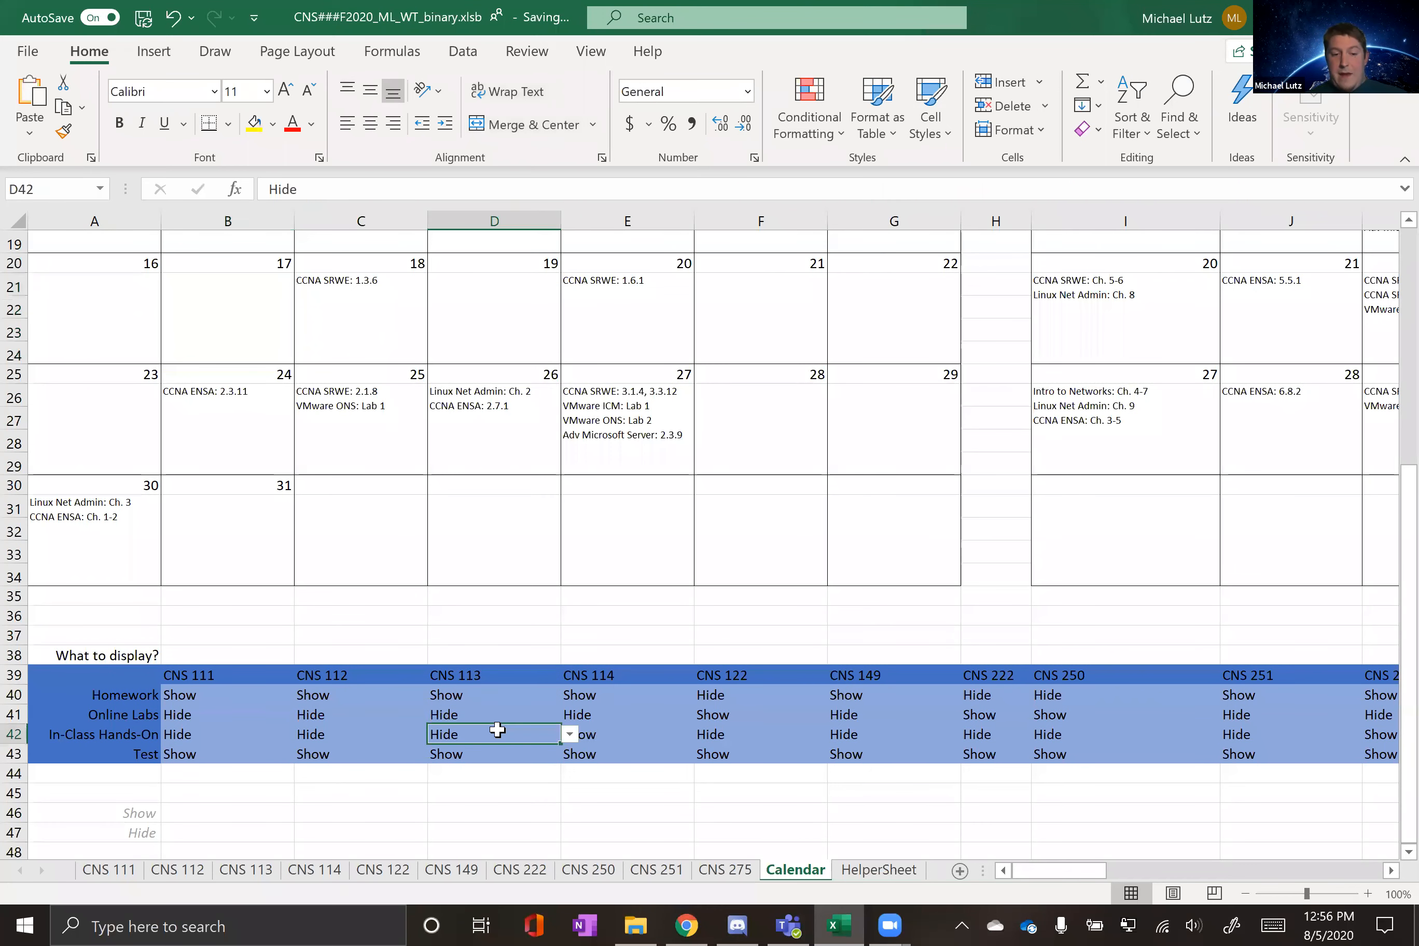
type("Show")
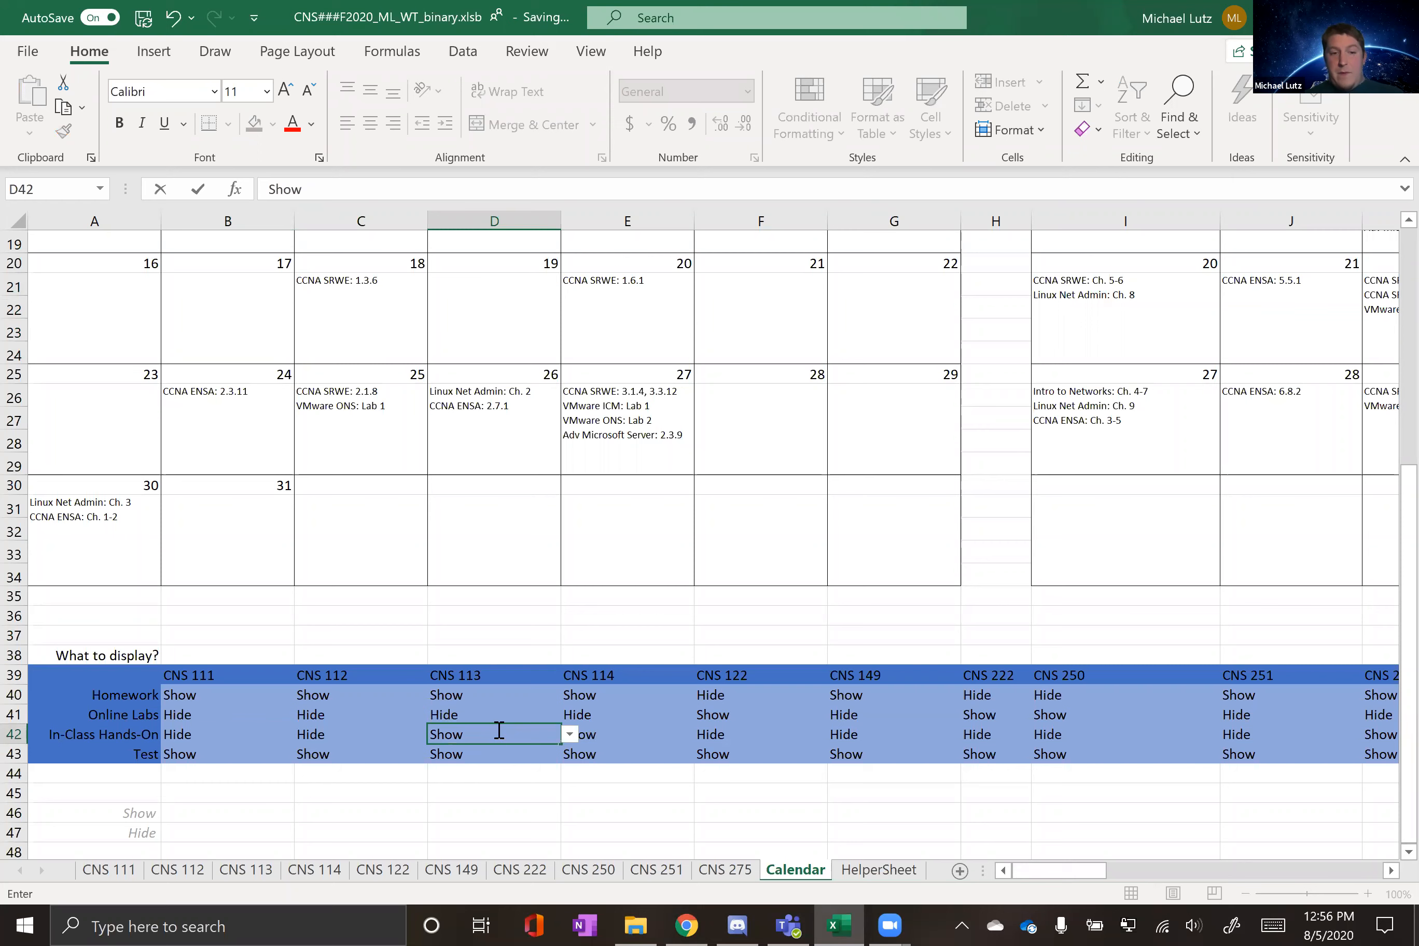
key("Return")
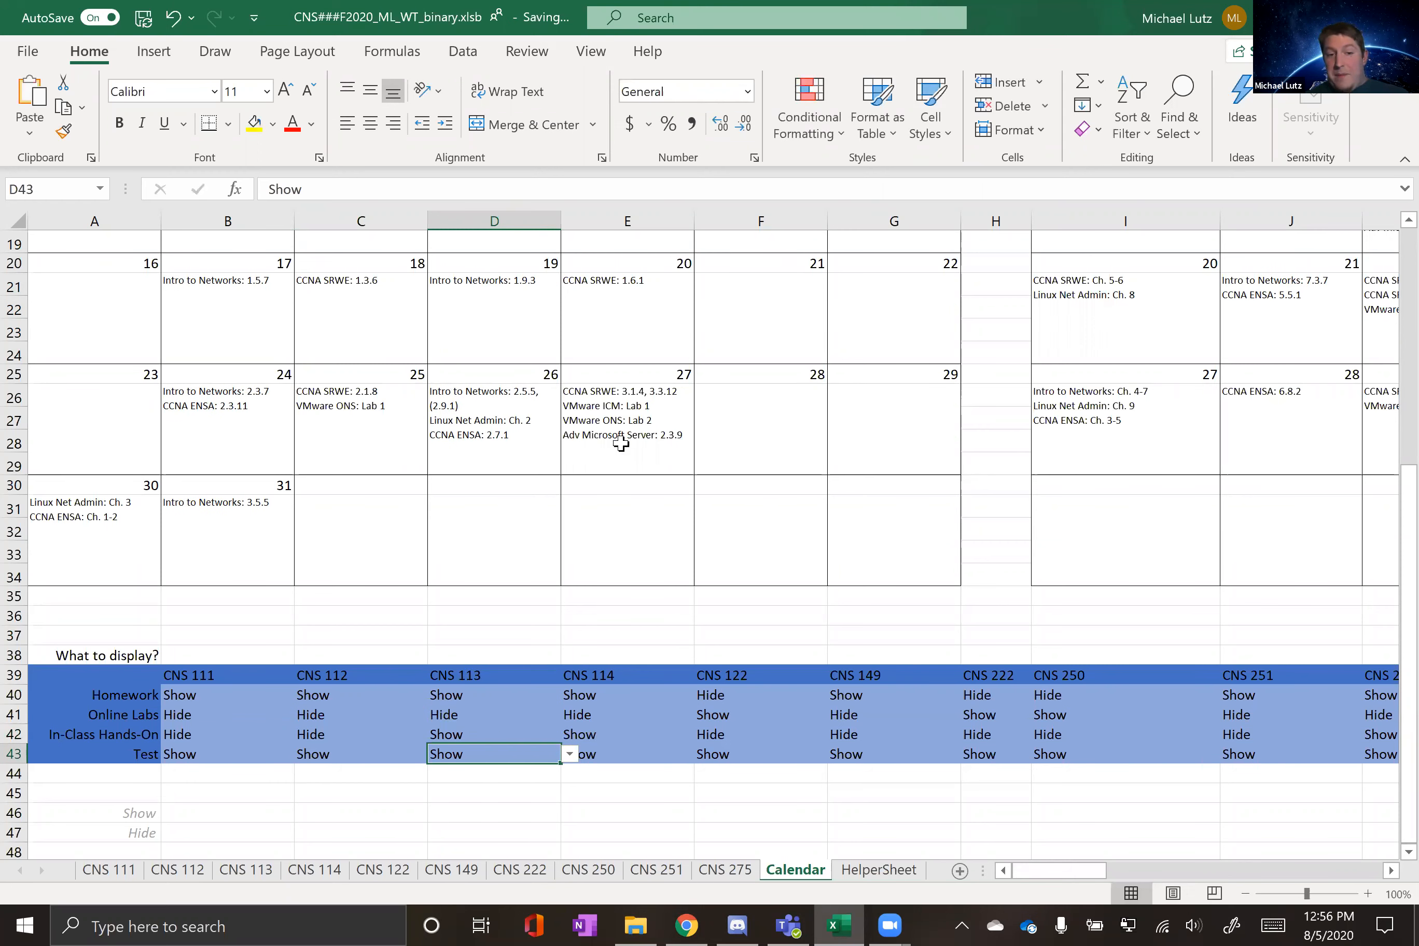
Step: Copy the entire assignment lookup formula from the August 17 cell, B21, on the Calendar sheet without changing it
left_click(502, 439)
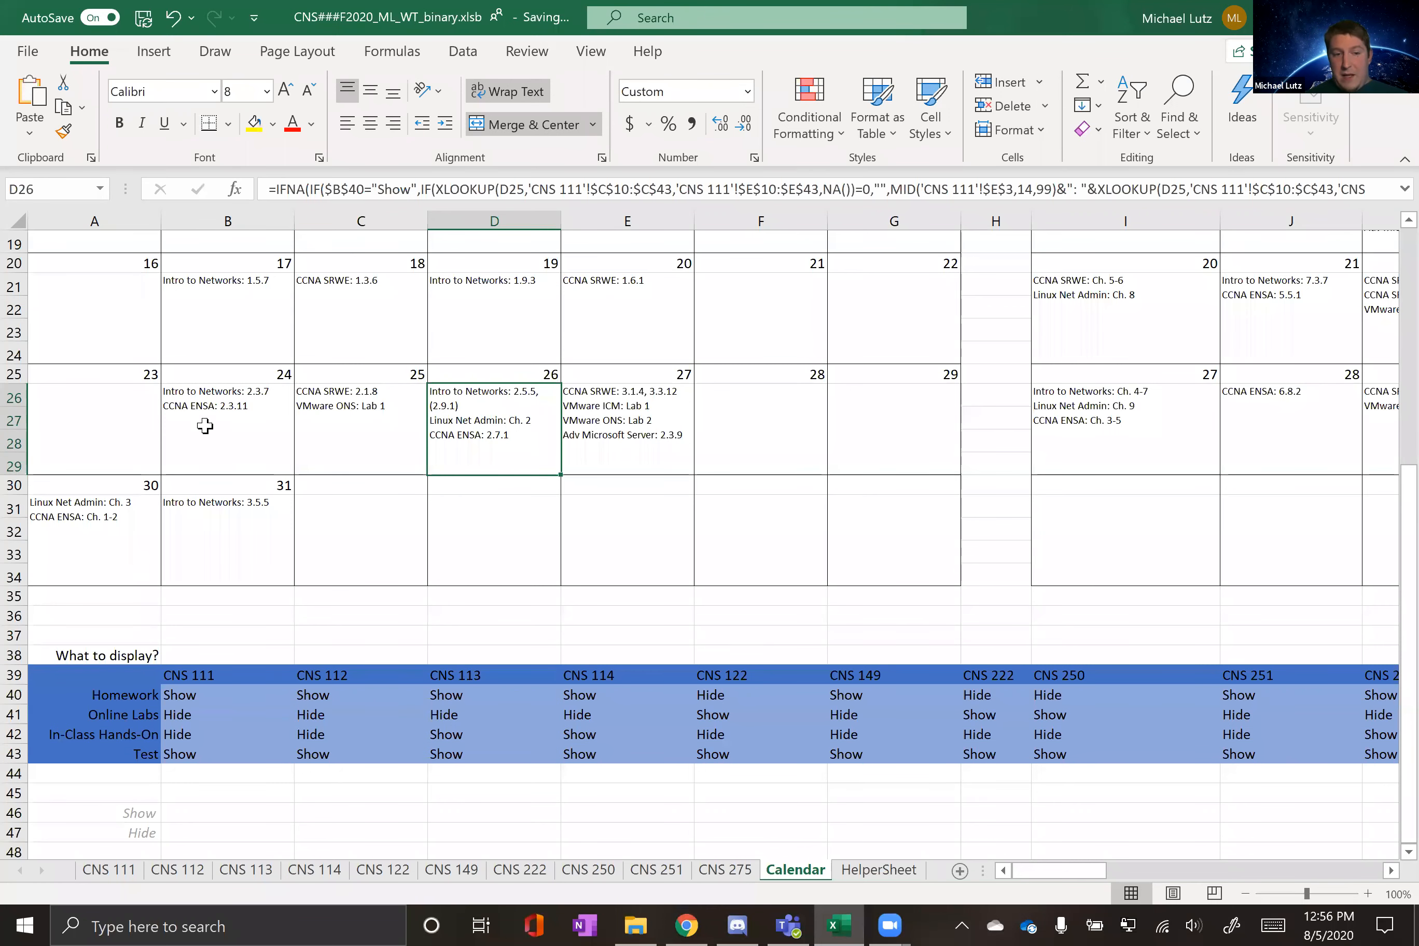
left_click(224, 310)
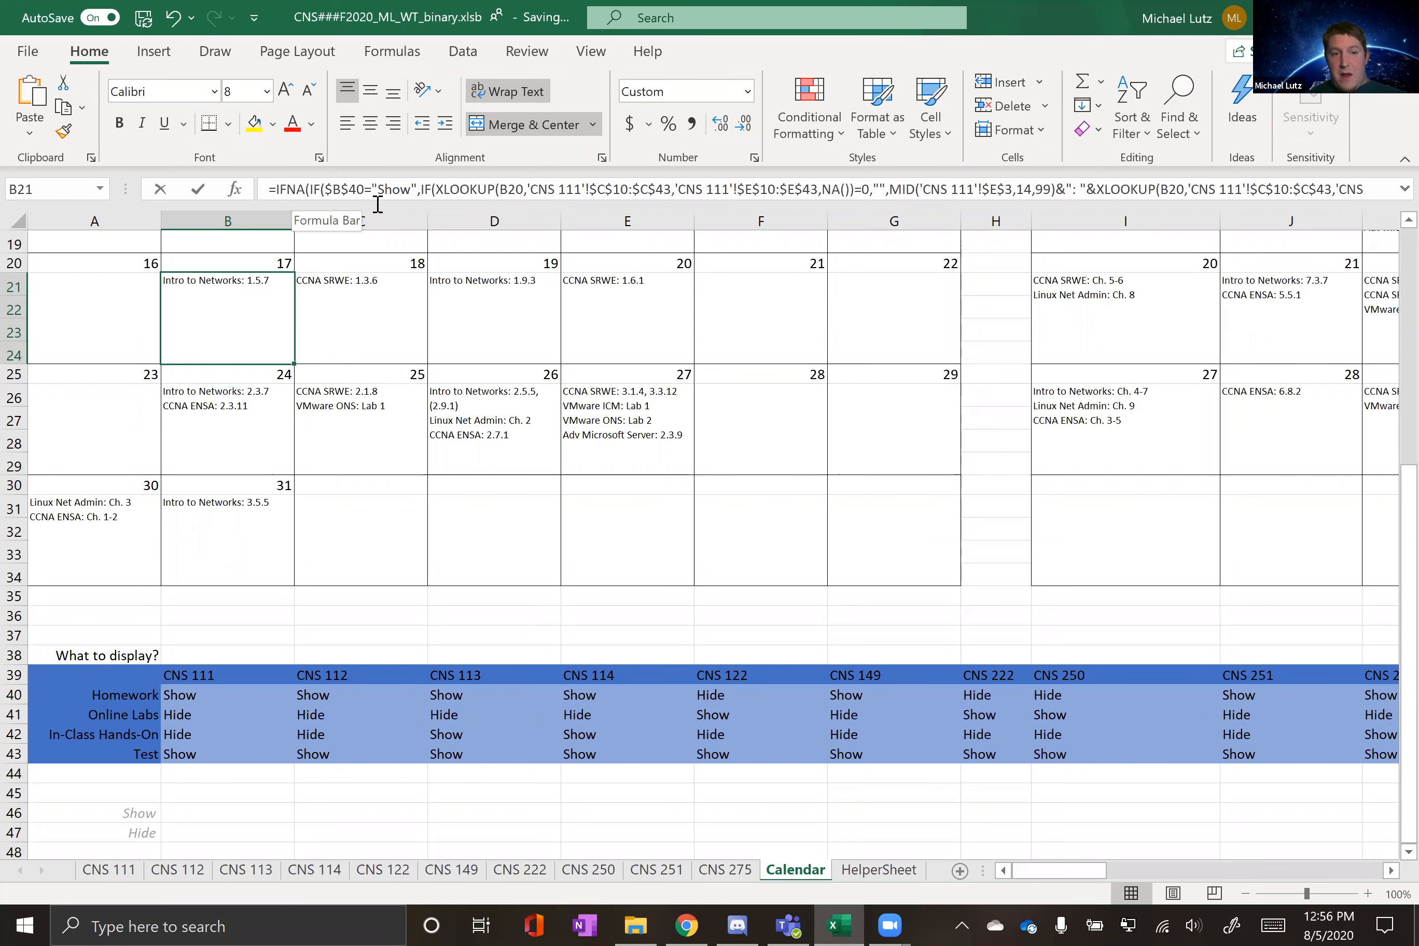
left_click(362, 190)
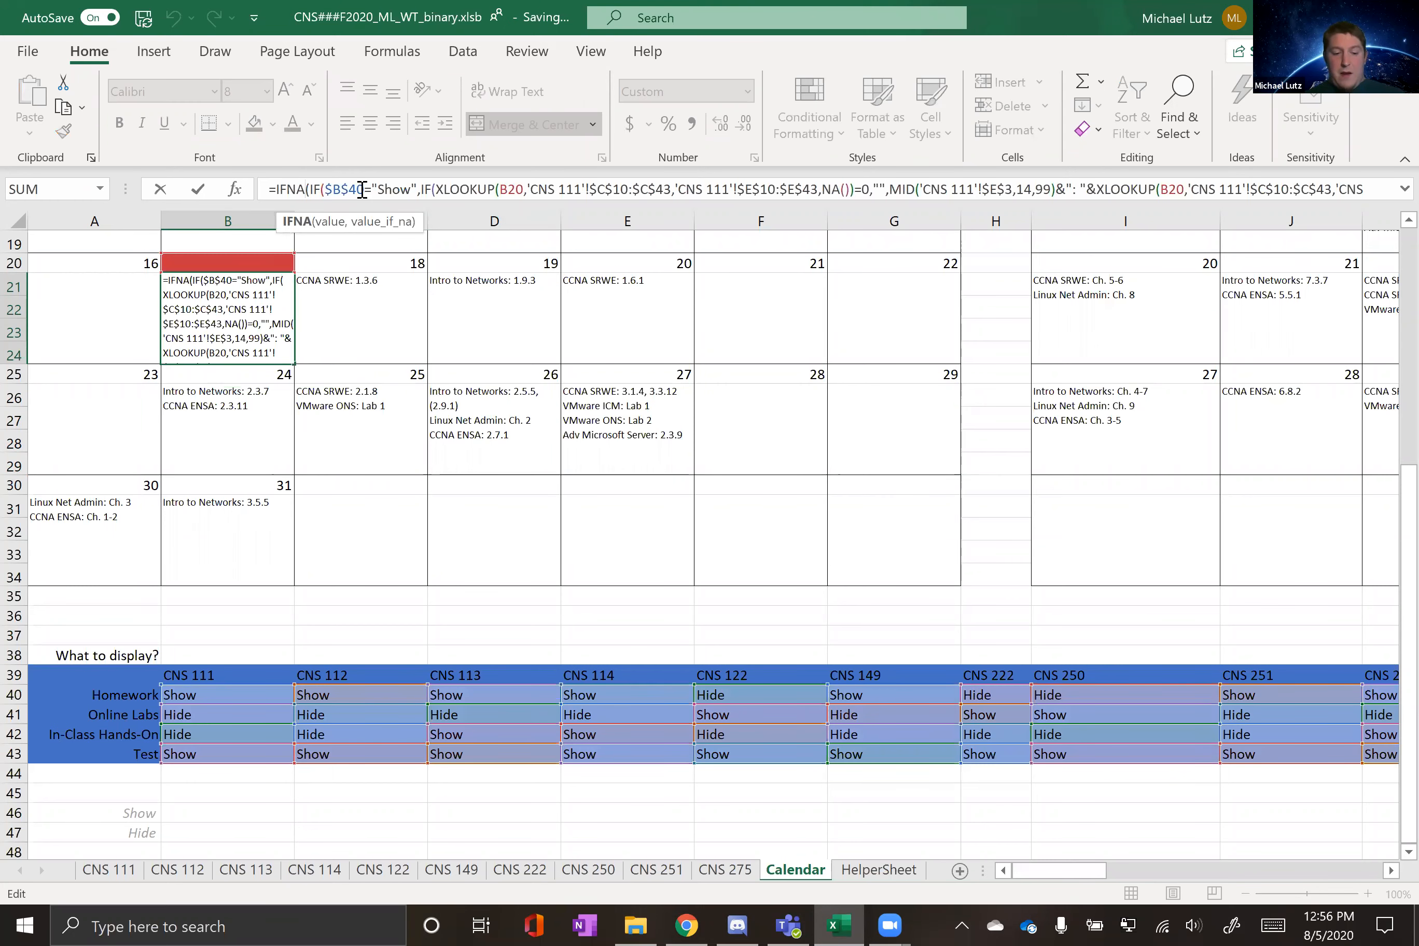
key("ctrl+a")
key("ctrl+c")
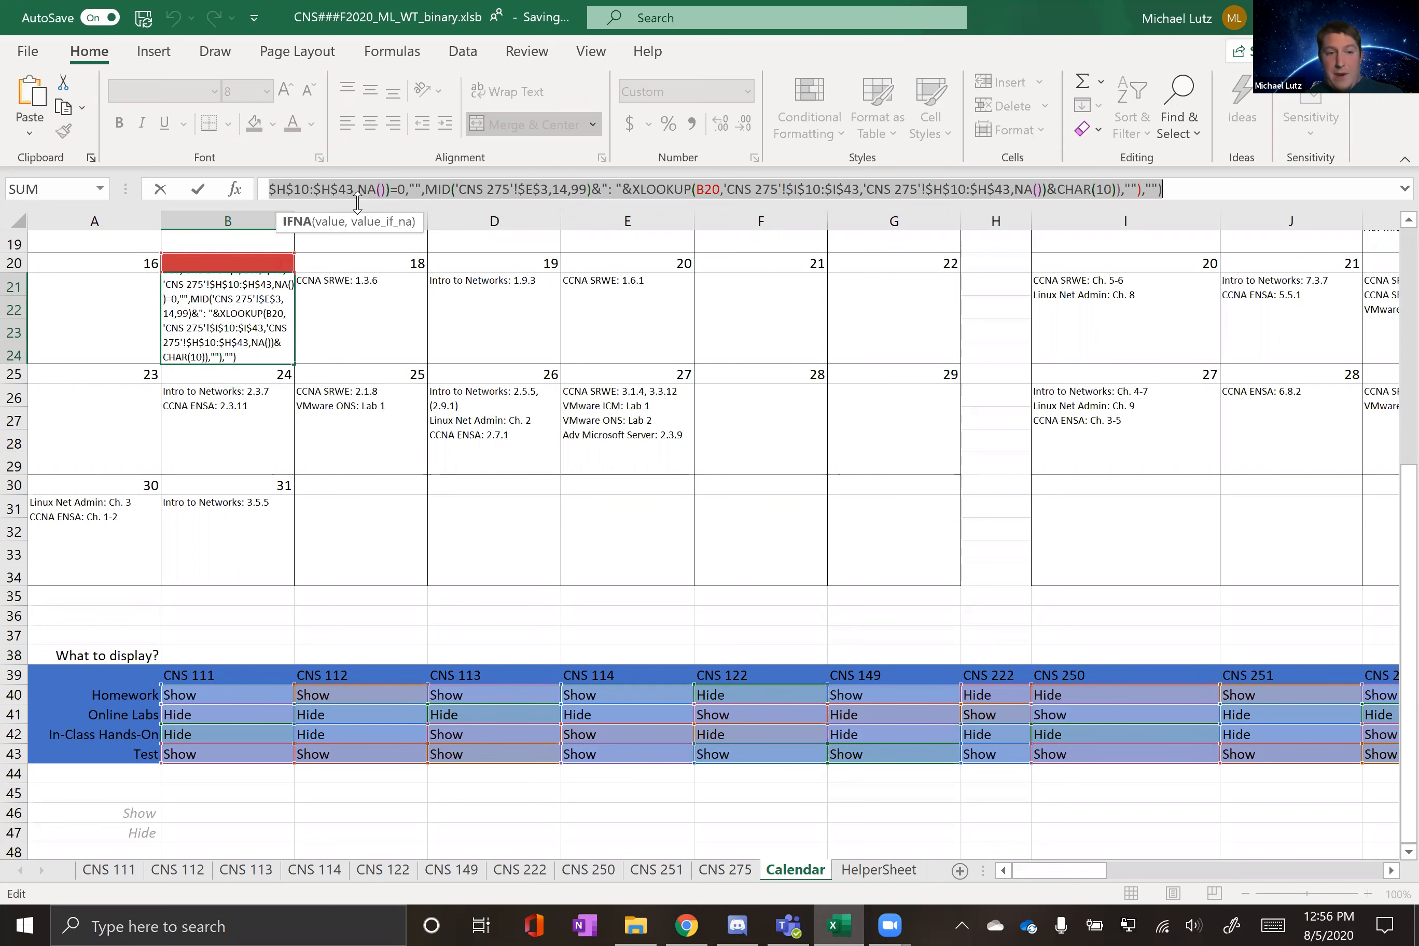
key("Escape")
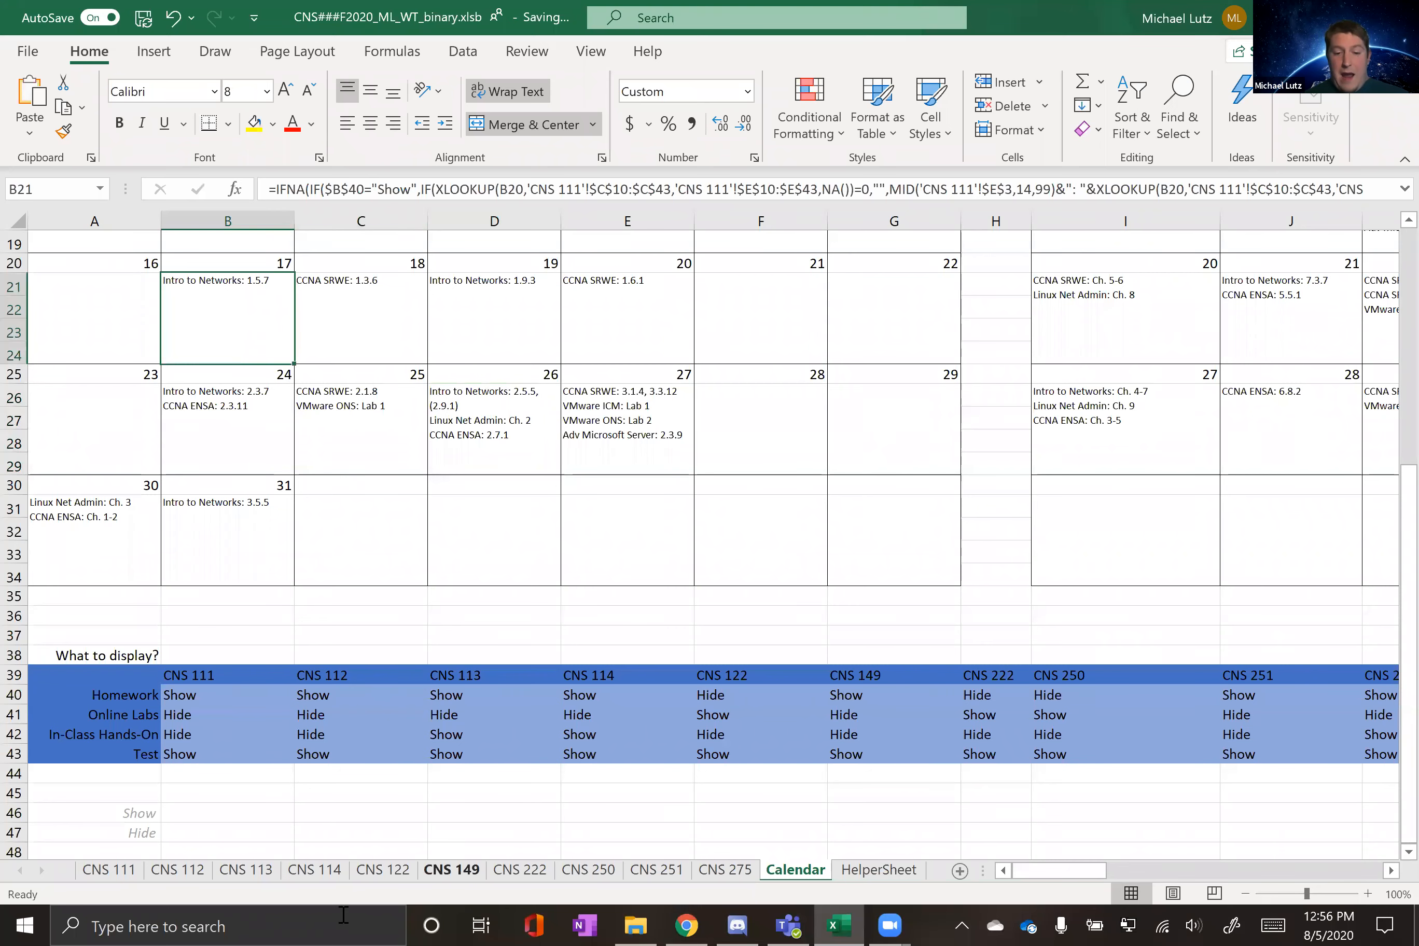
Step: Open Notepad and paste the copied B21 formula into a blank document
left_click(304, 909)
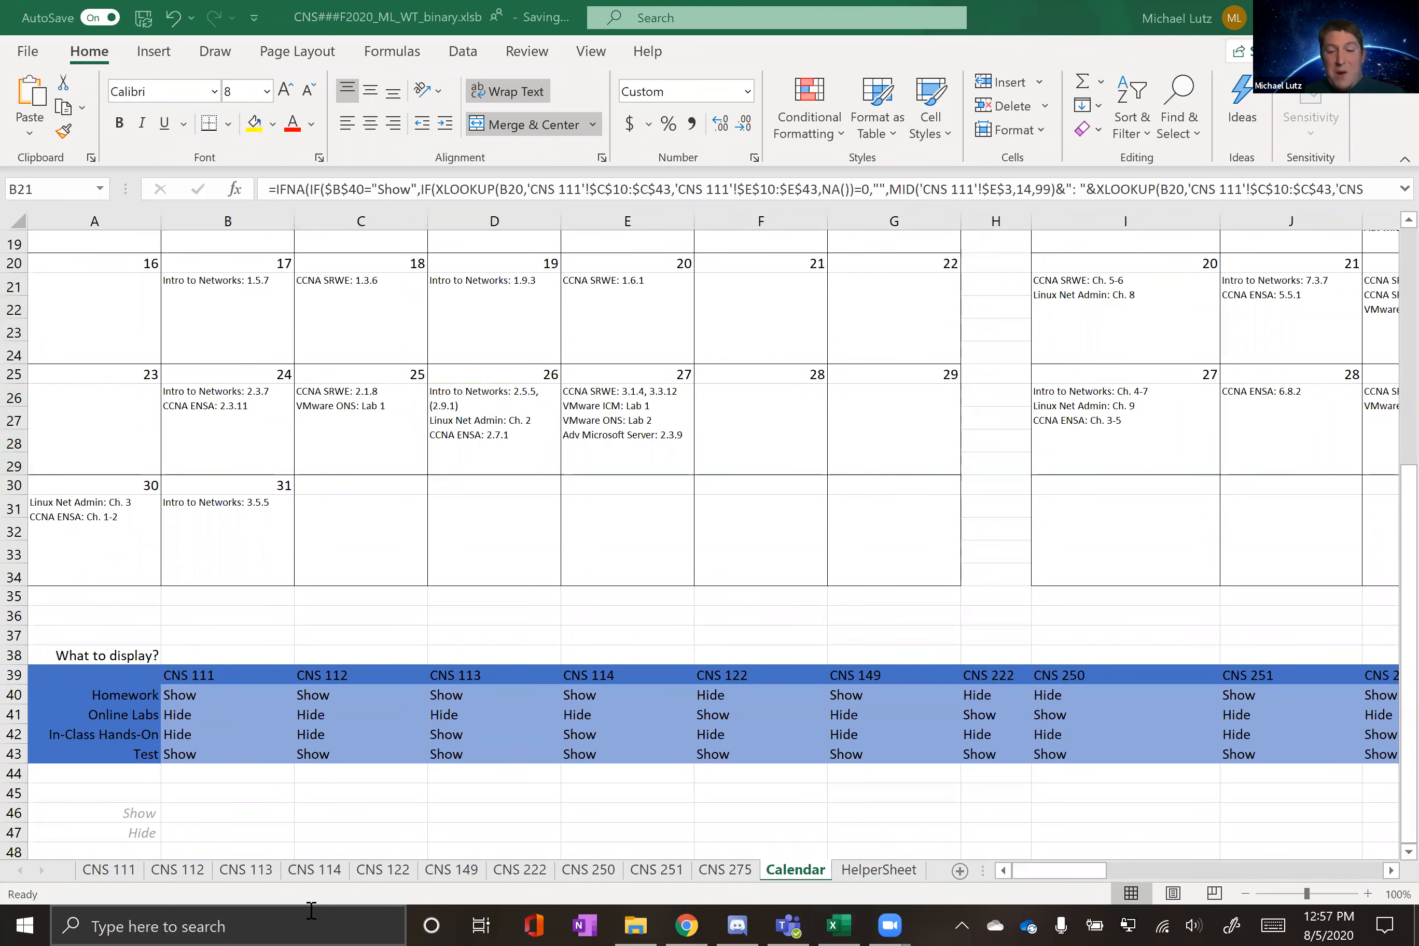
type("note")
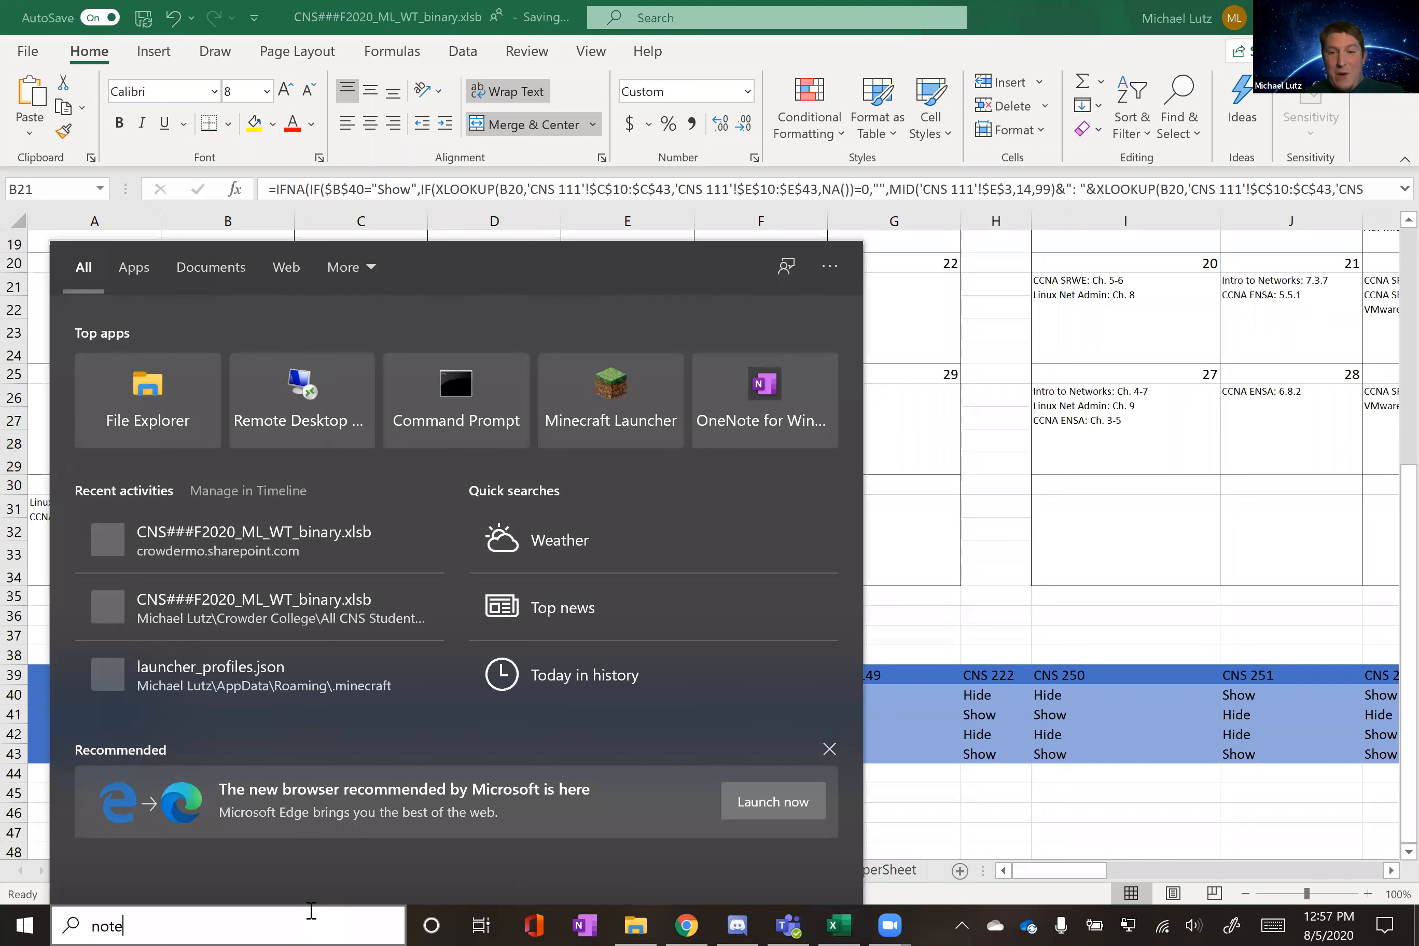
key("Escape")
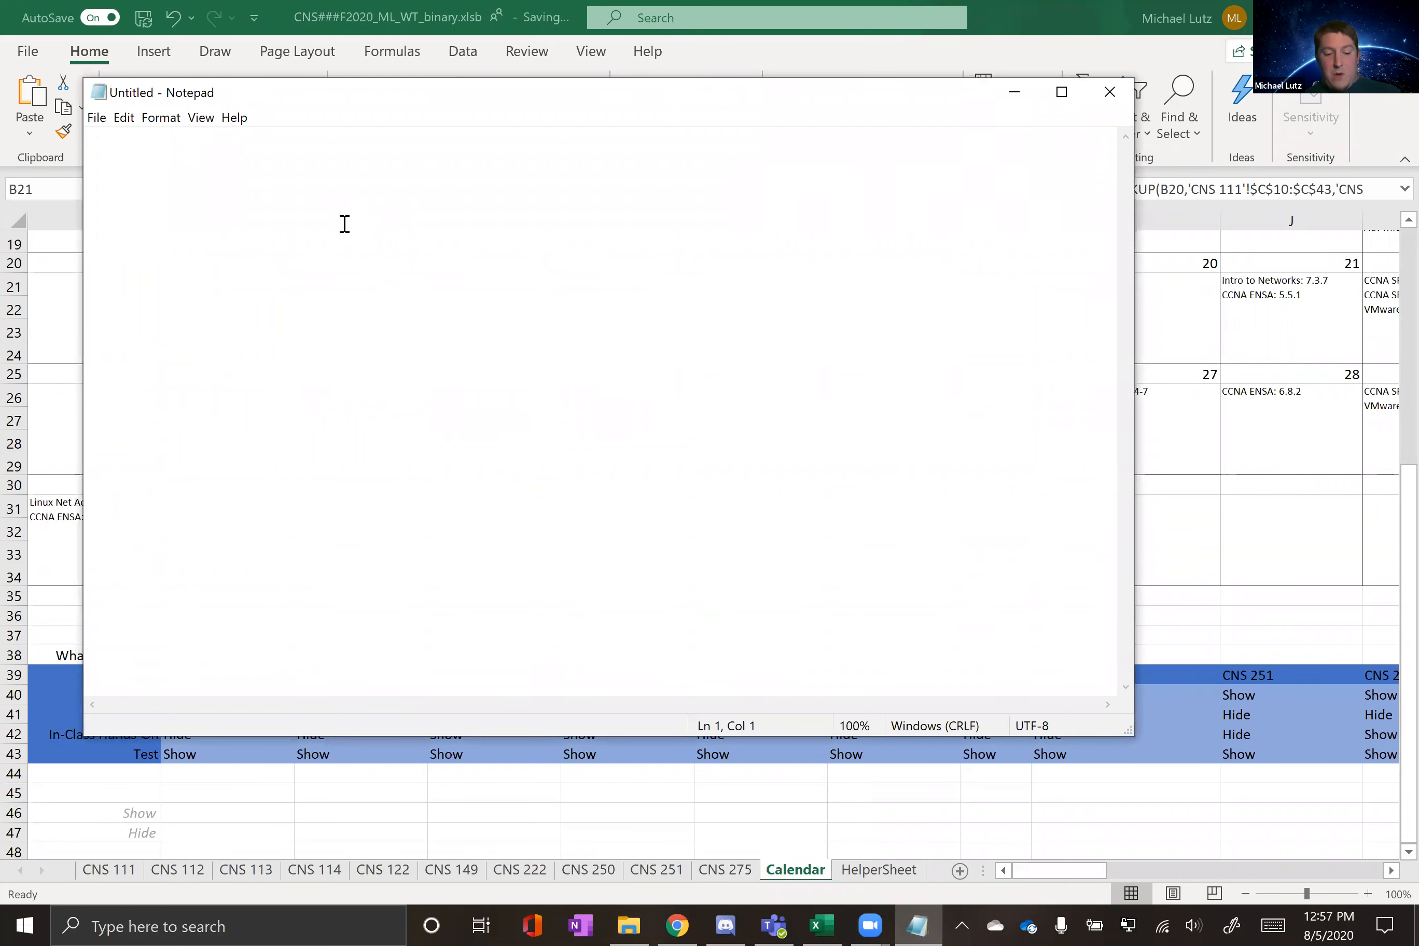
key("ctrl+v")
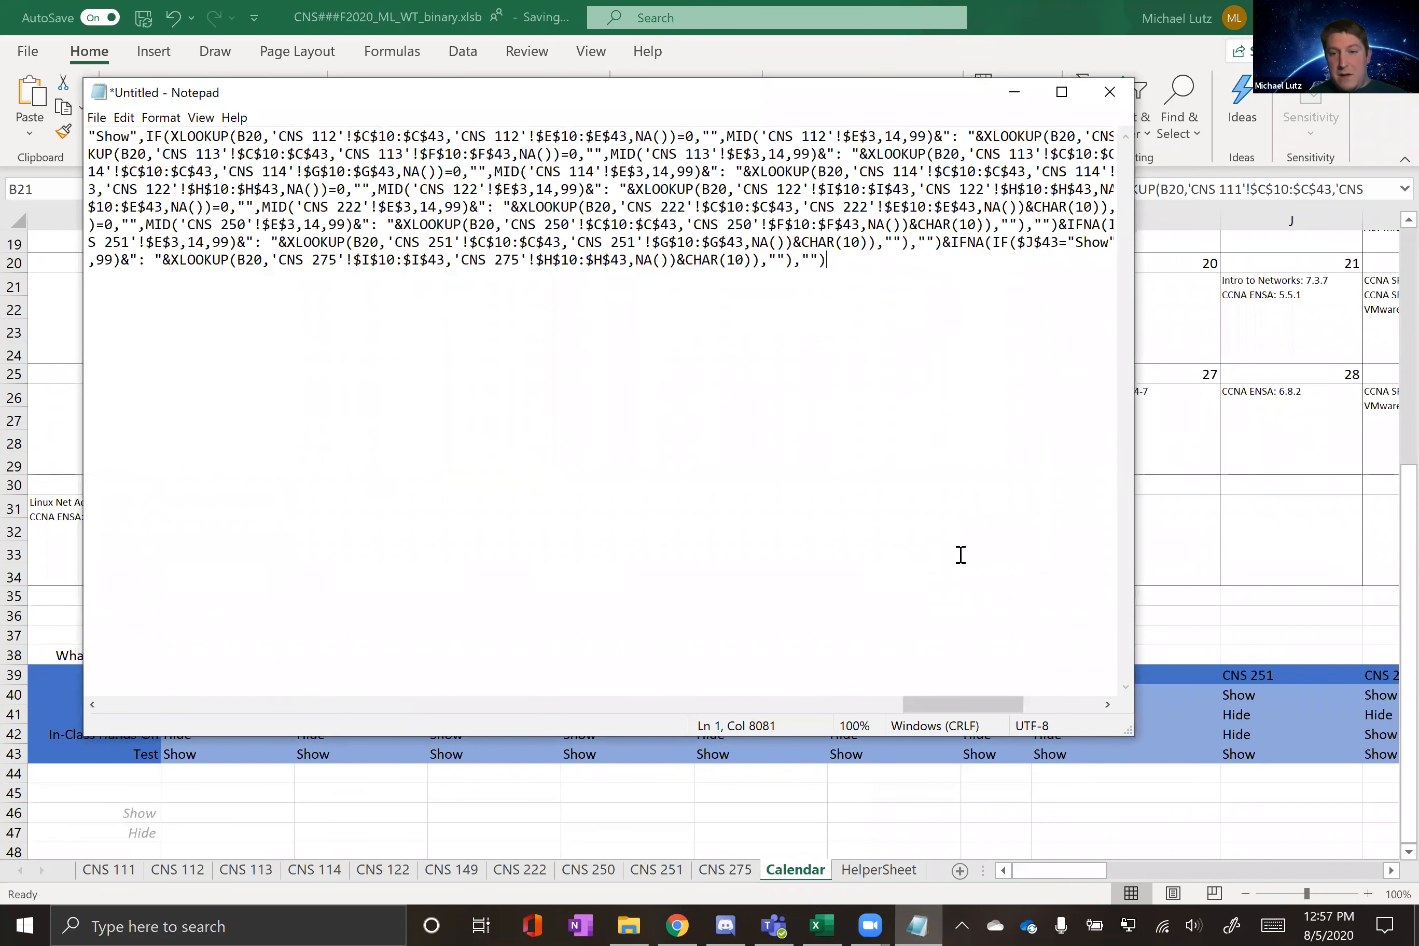
Step: Turn on word wrap in Notepad and look through the full length of the pasted formula
left_click_drag(976, 704, 77, 673)
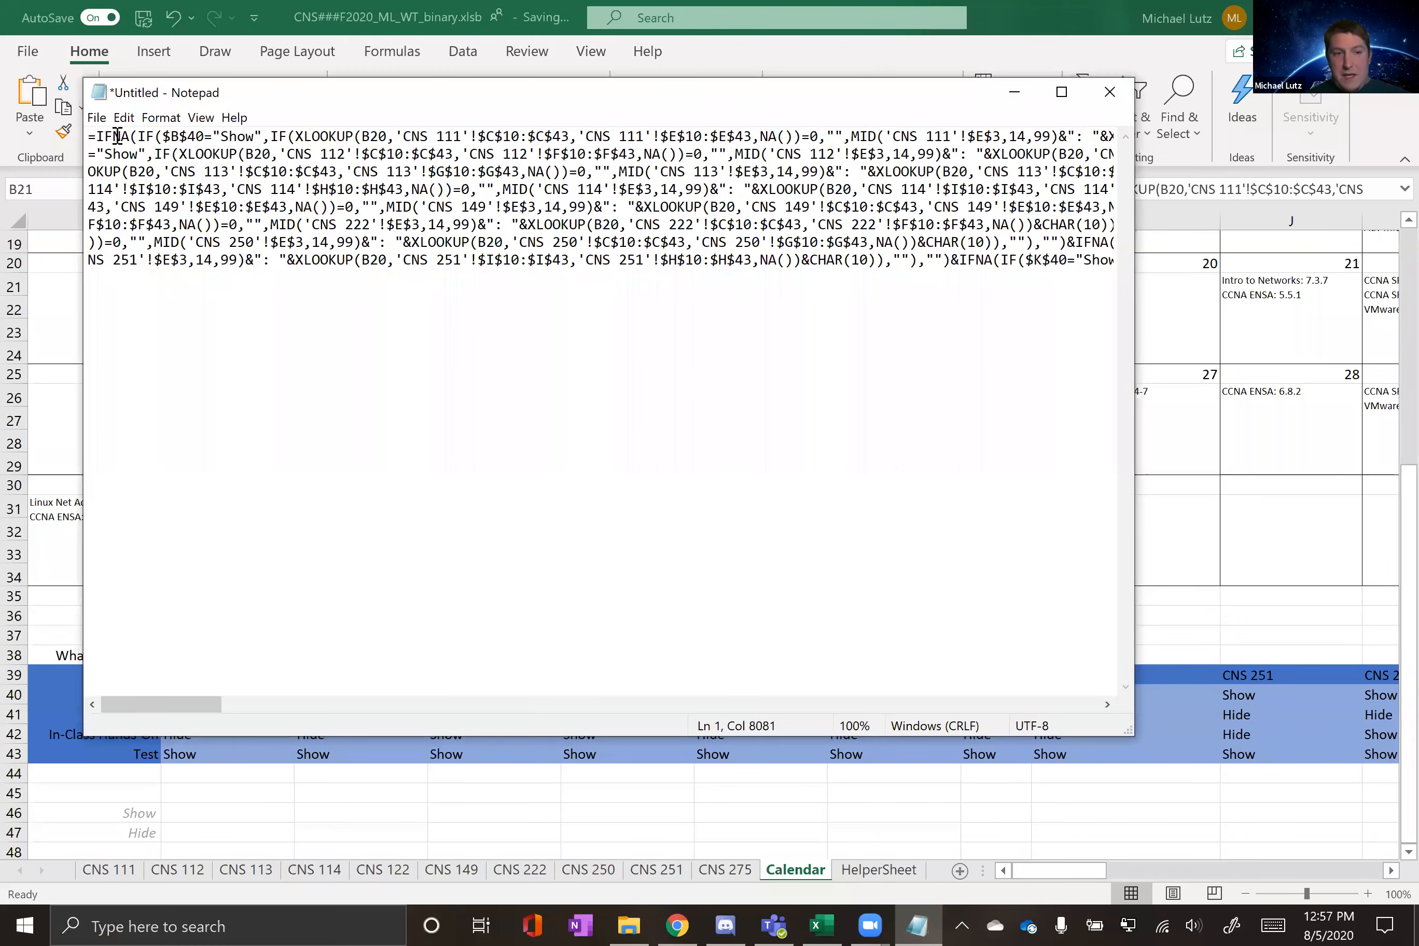
left_click(155, 186)
left_click(160, 117)
left_click(185, 140)
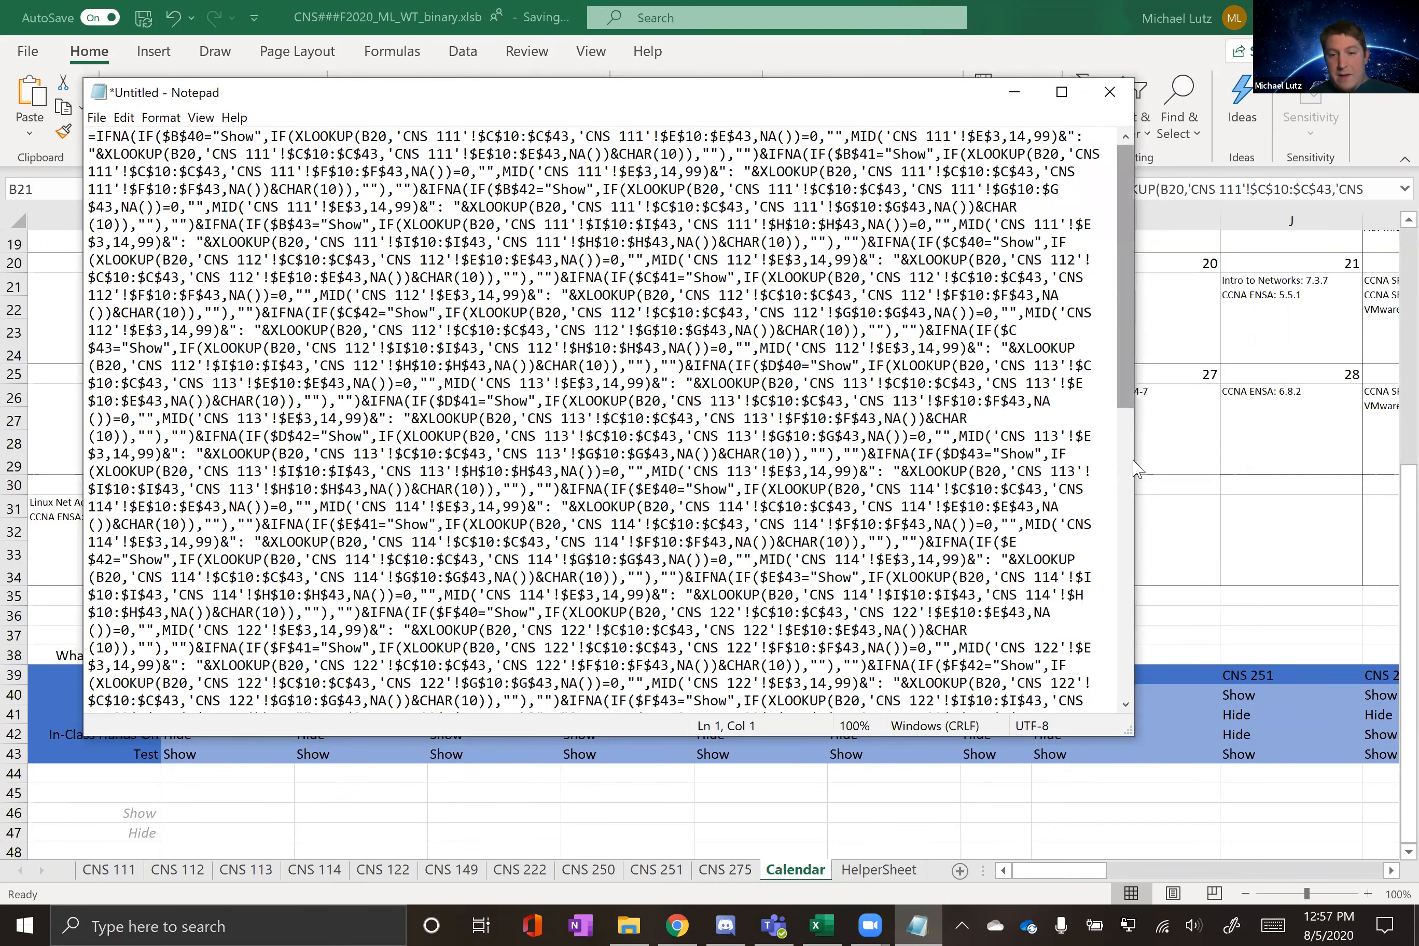
scroll(1134, 468, "down", 9)
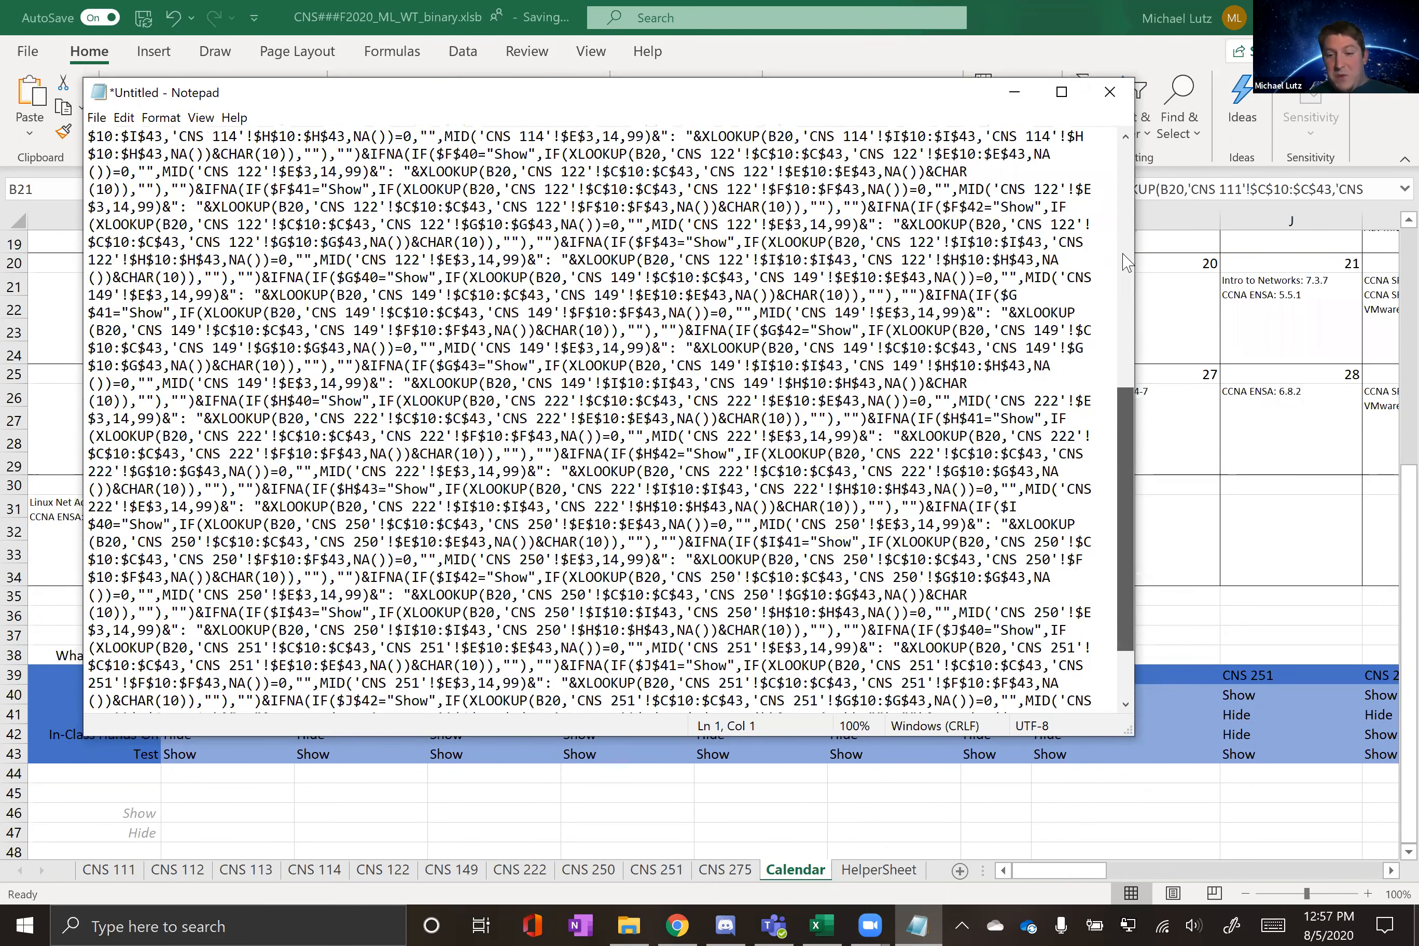
scroll(1126, 263, "up", 9)
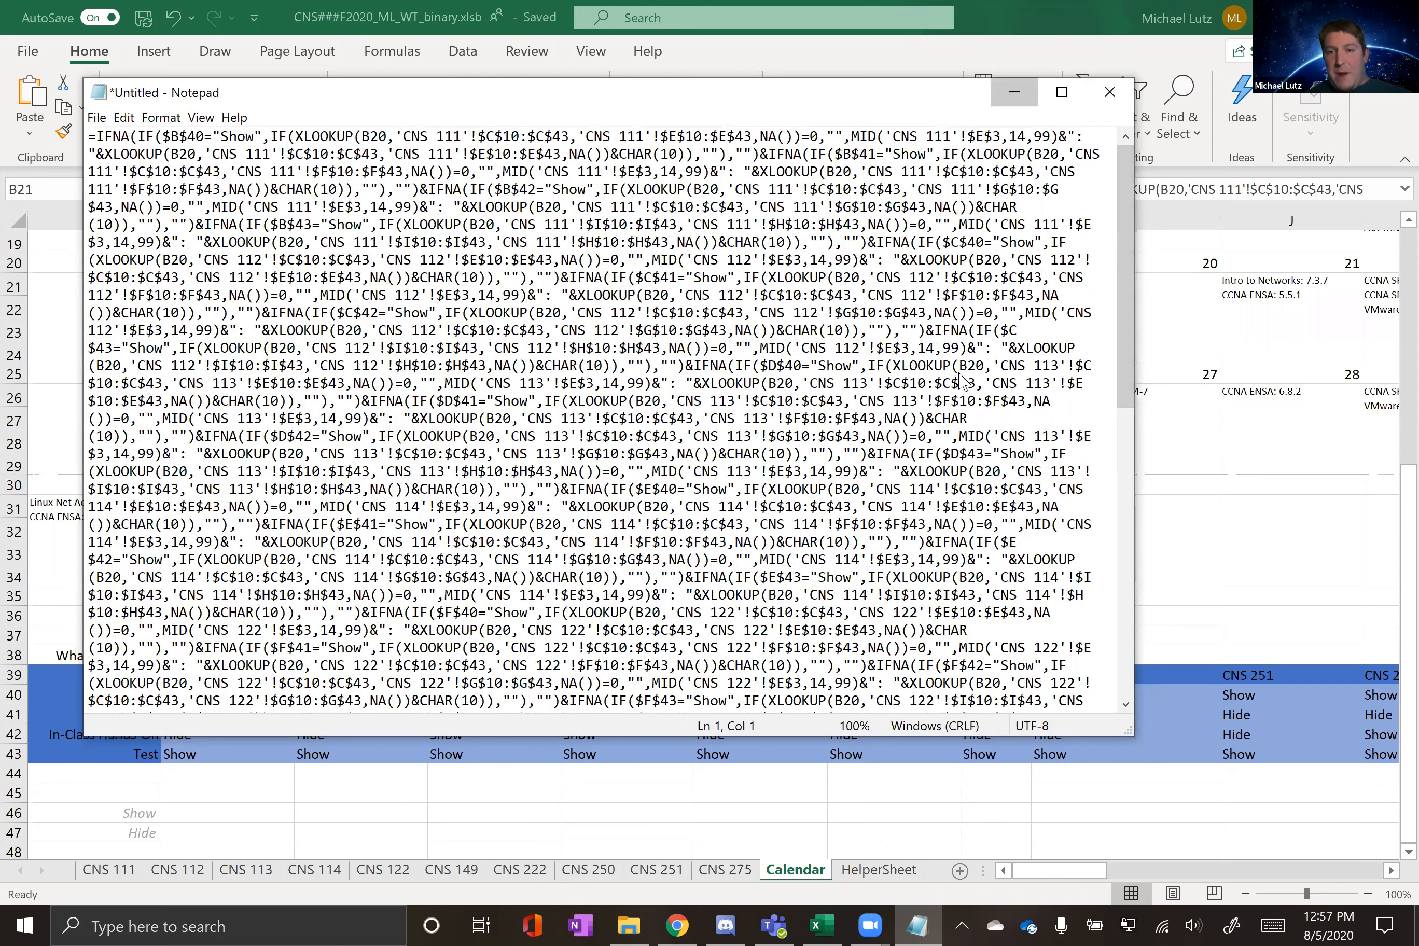
Step: Switch back to Excel's HelperSheet and look over the stored formula pieces for every course, back to CNS 111
left_click(862, 876)
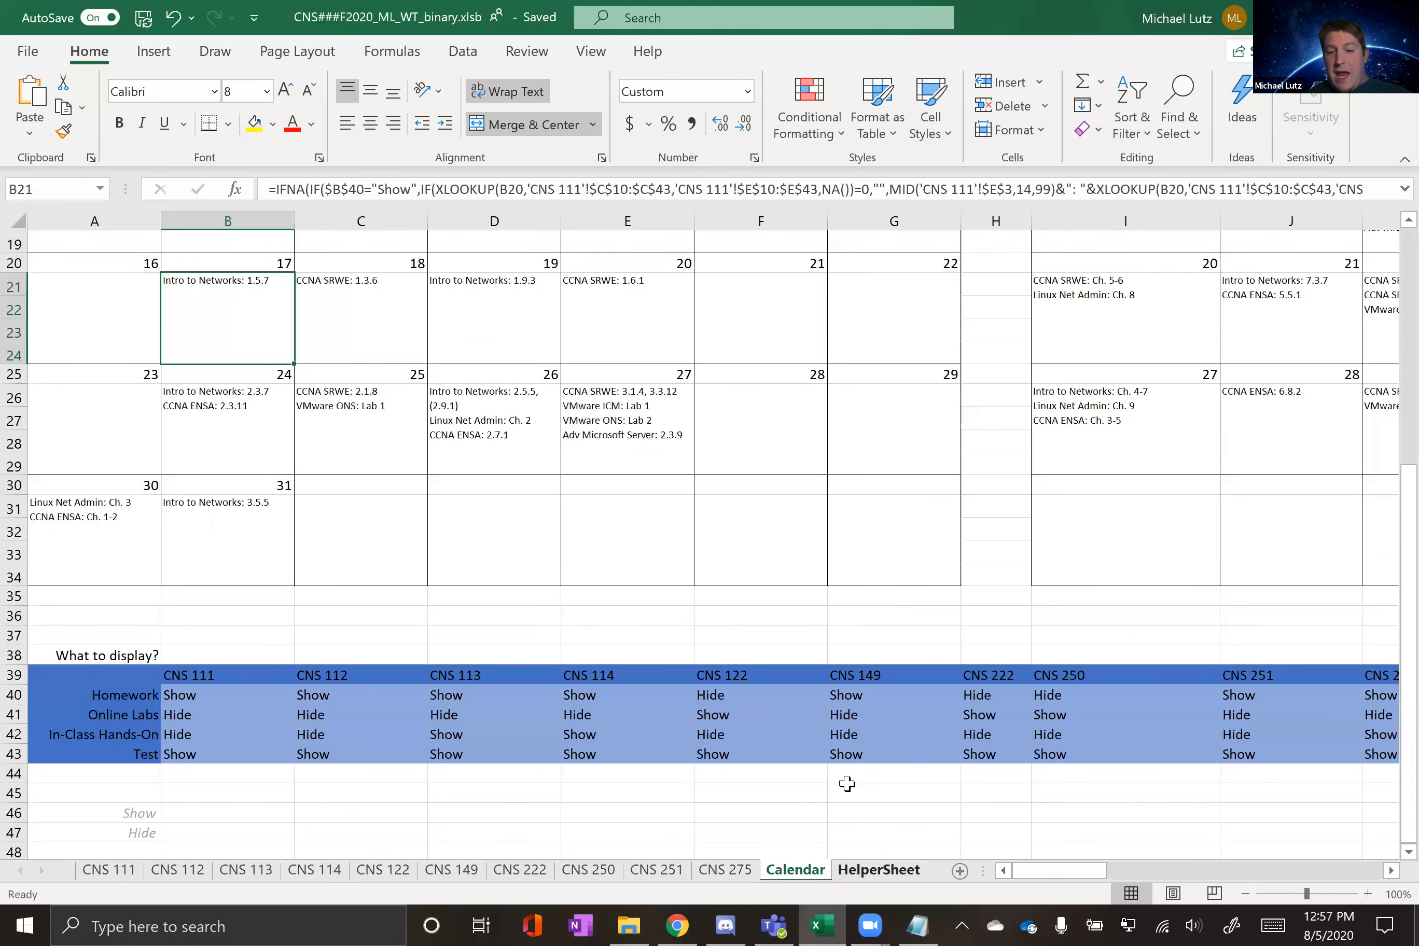
key("ctrl+Page_Down")
left_click(168, 599)
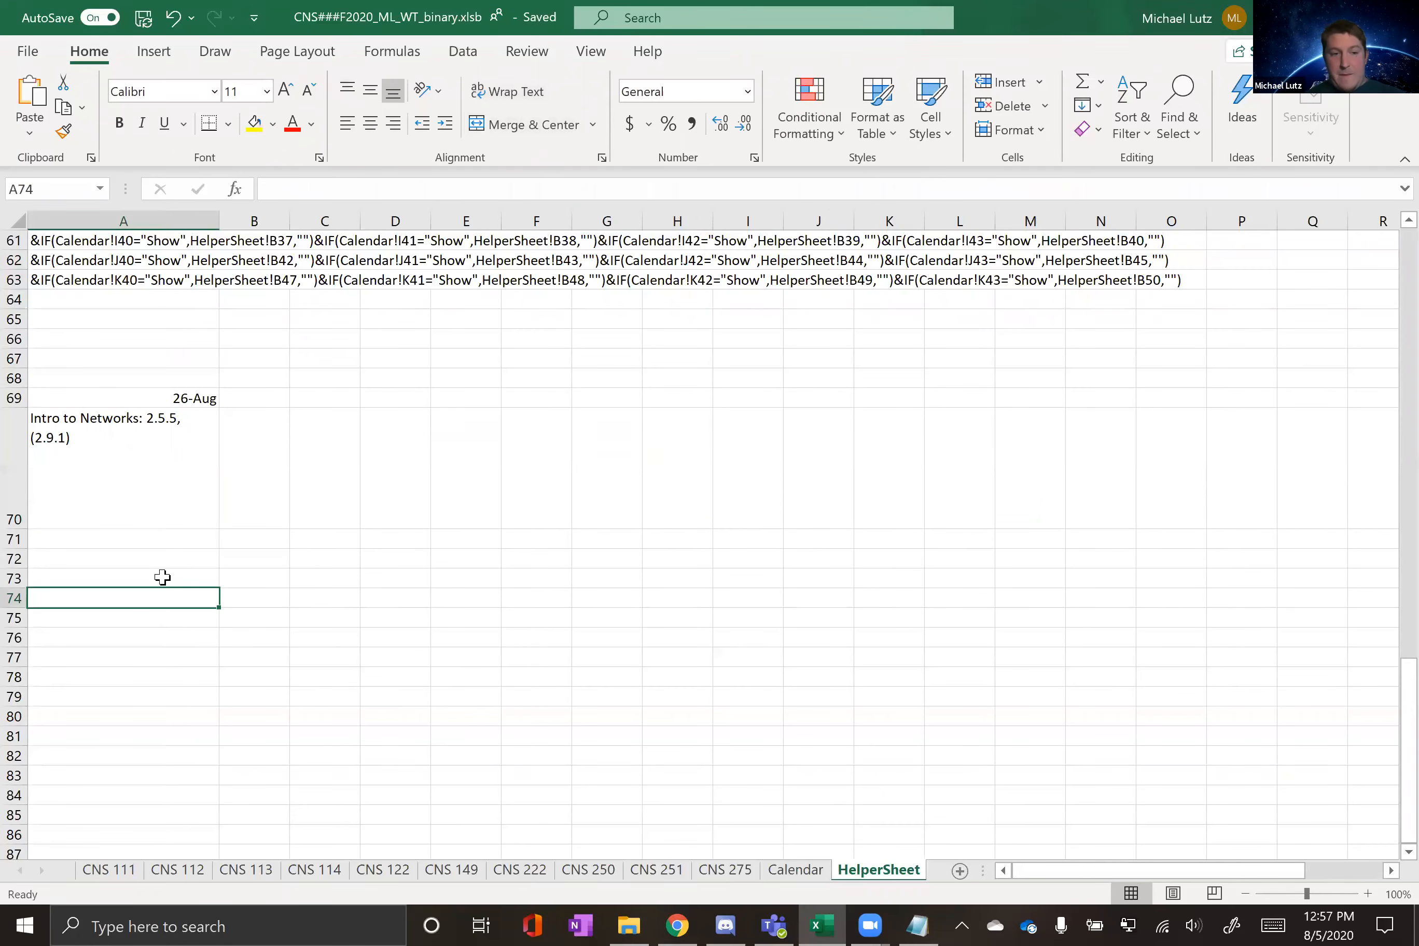
scroll(164, 580, "up", 1)
scroll(330, 390, "up", 17)
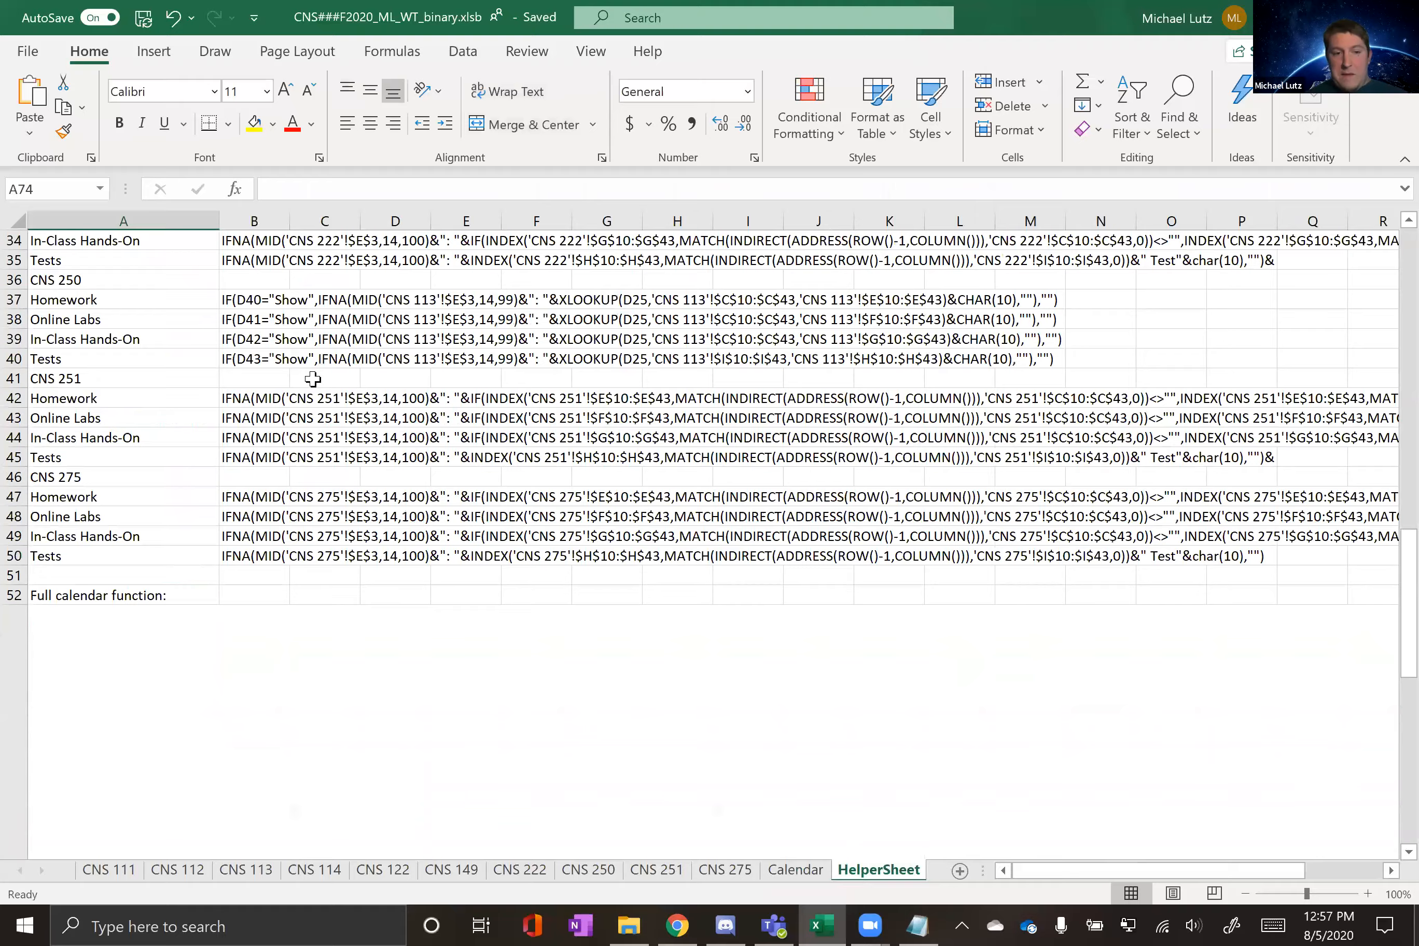
scroll(282, 277, "up", 1)
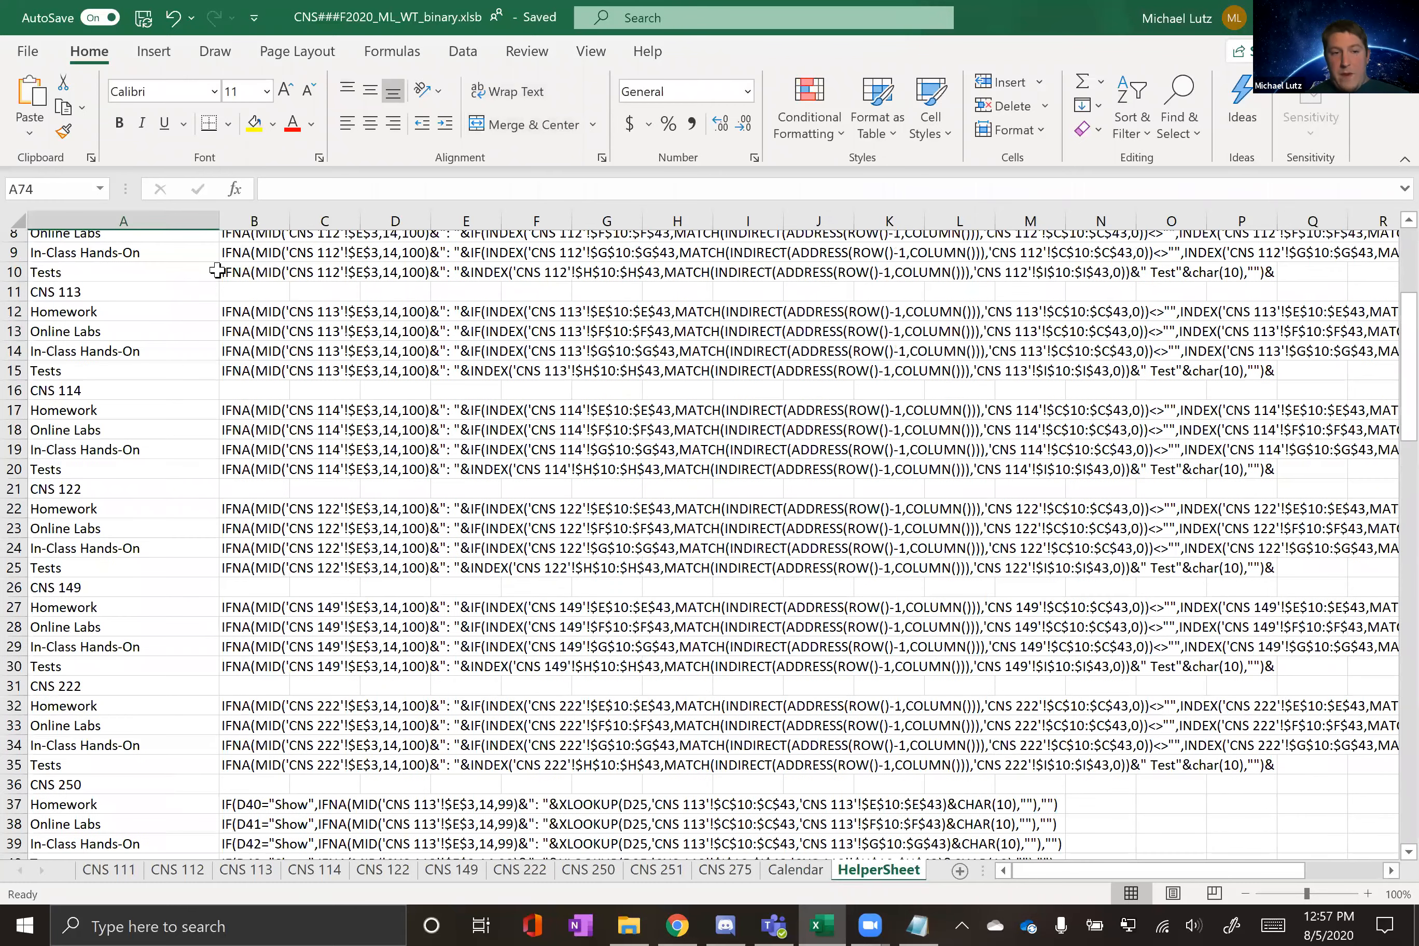
scroll(183, 269, "up", 3)
Step: Select the CNS 111 Homework formula in B2 of the HelperSheet and enlarge the formula bar to show it in full
left_click(229, 263)
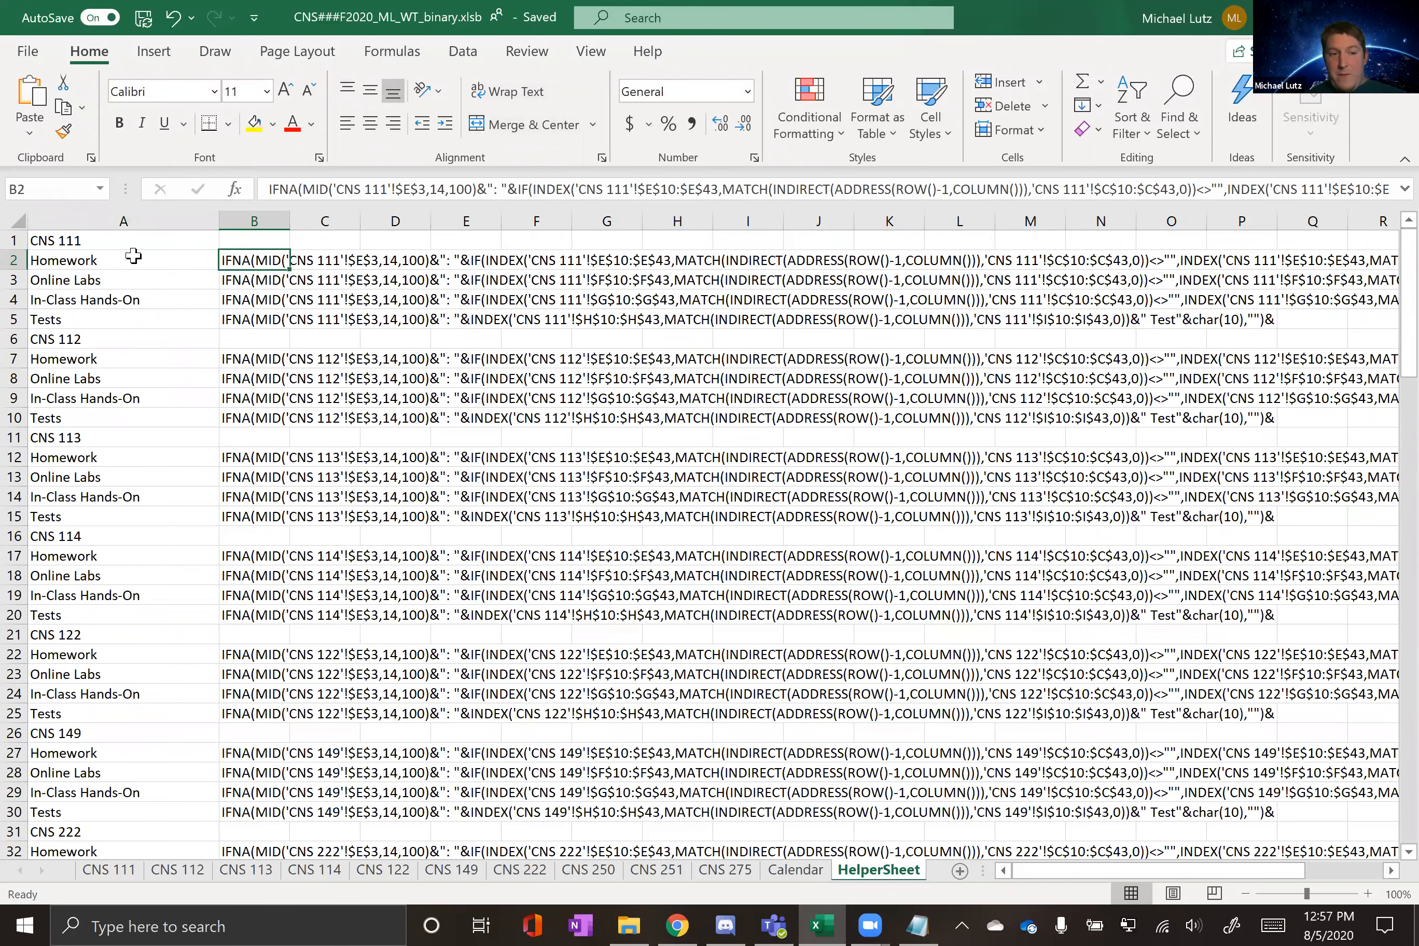
left_click(234, 304)
left_click(250, 336)
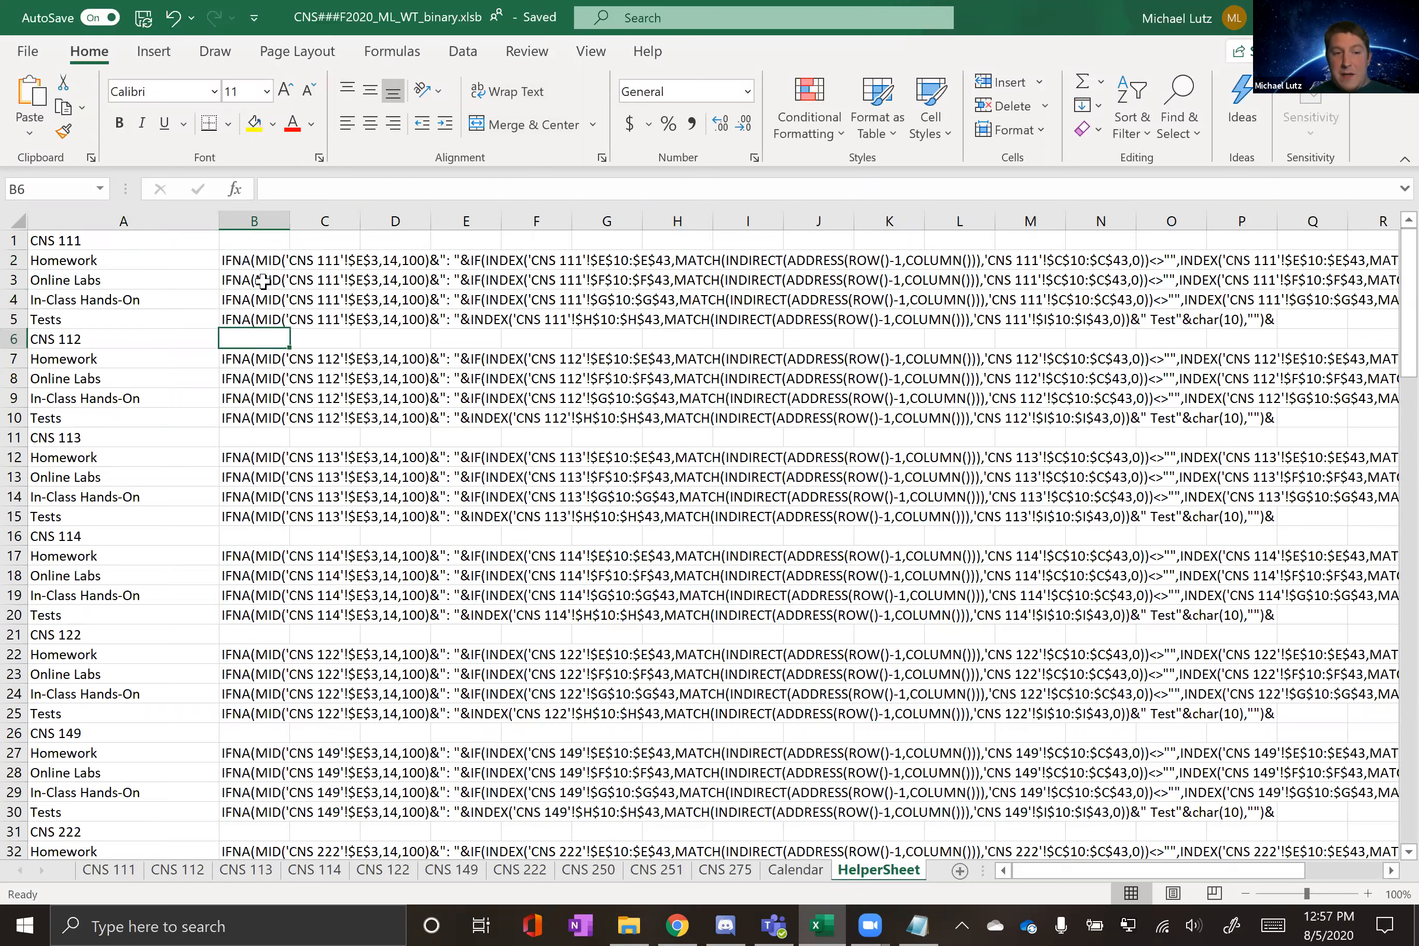
left_click(259, 266)
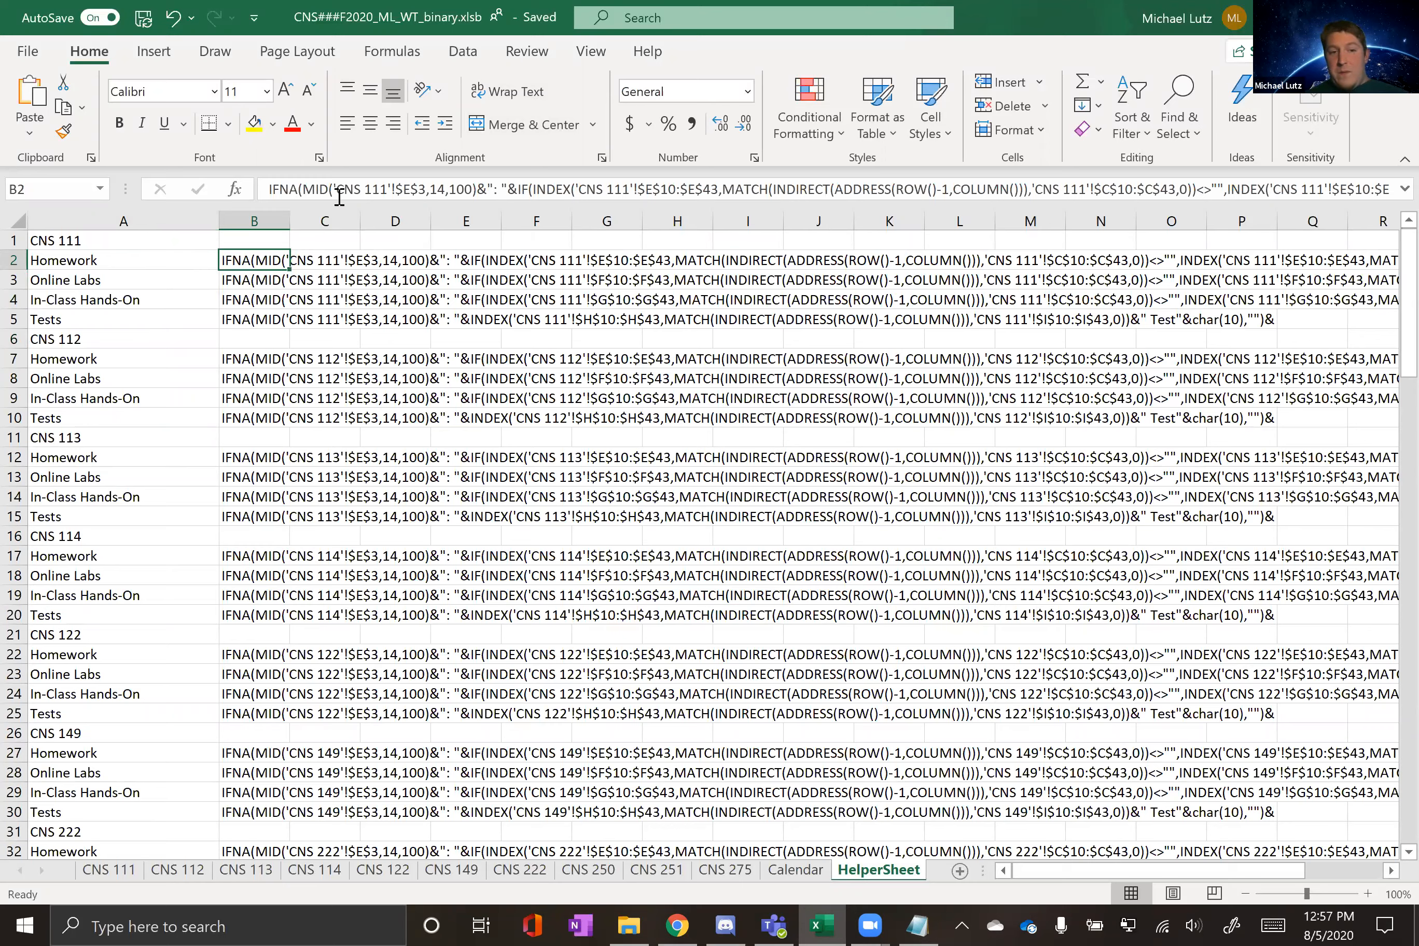
left_click_drag(386, 201, 385, 293)
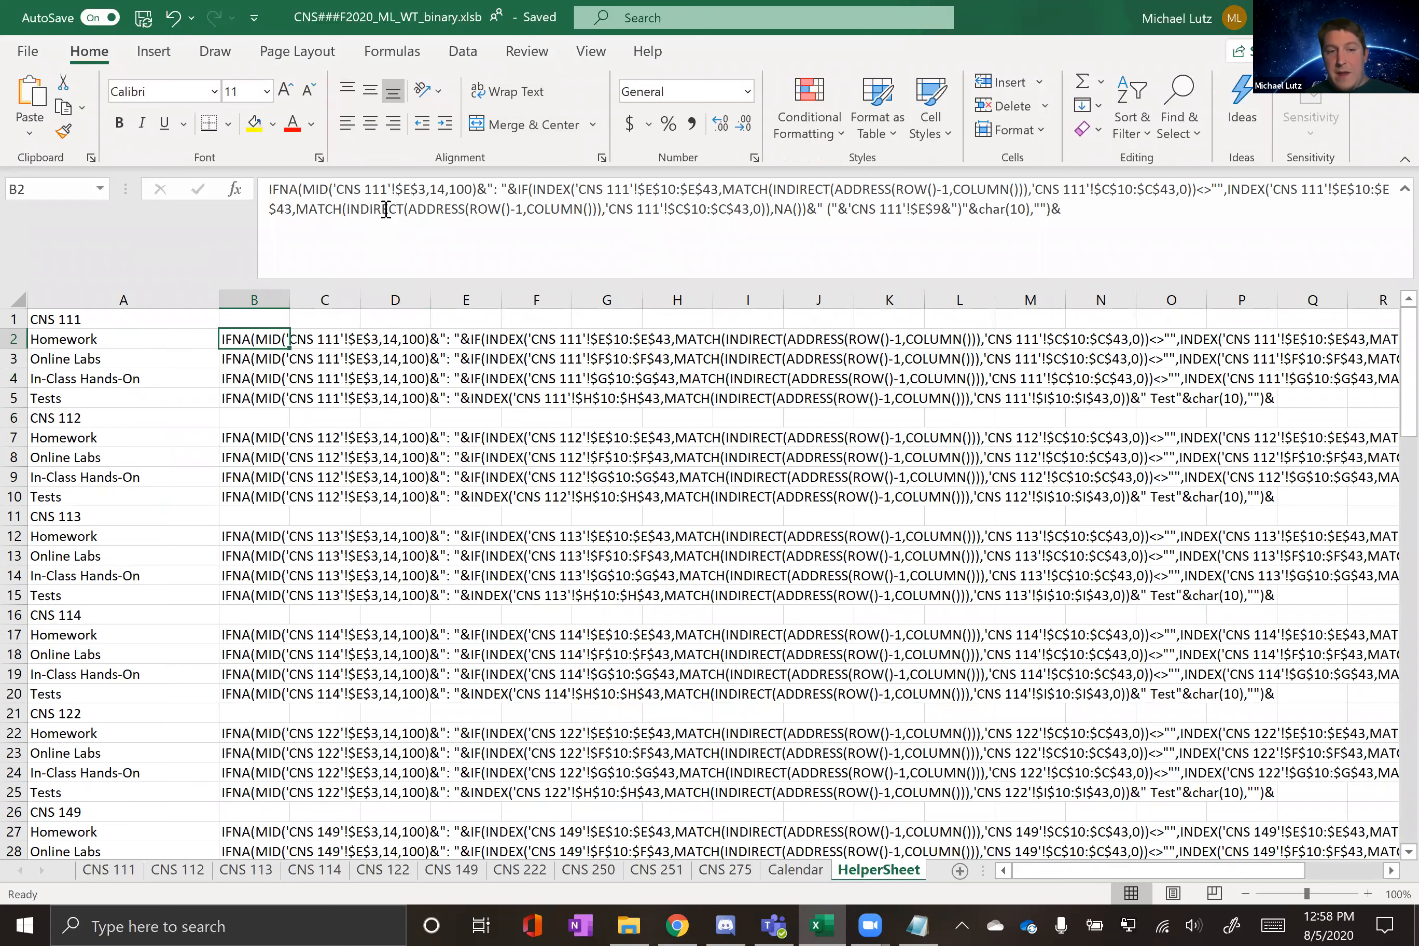
Step: Compare the lookup formulas of the August 24, August 25 and August 17 cells on the Calendar sheet
left_click(796, 871)
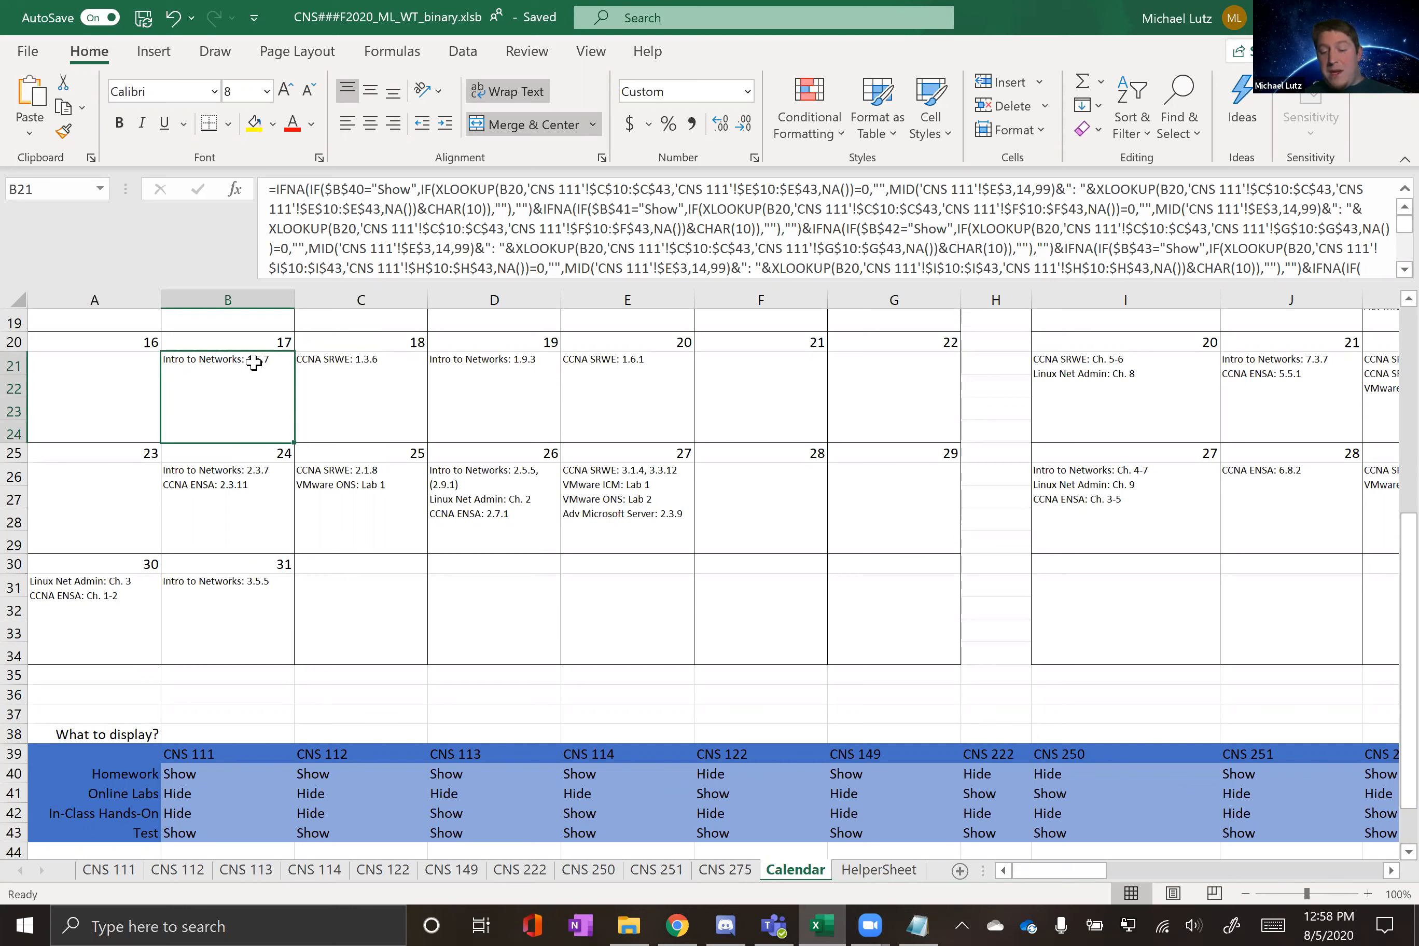
left_click(261, 517)
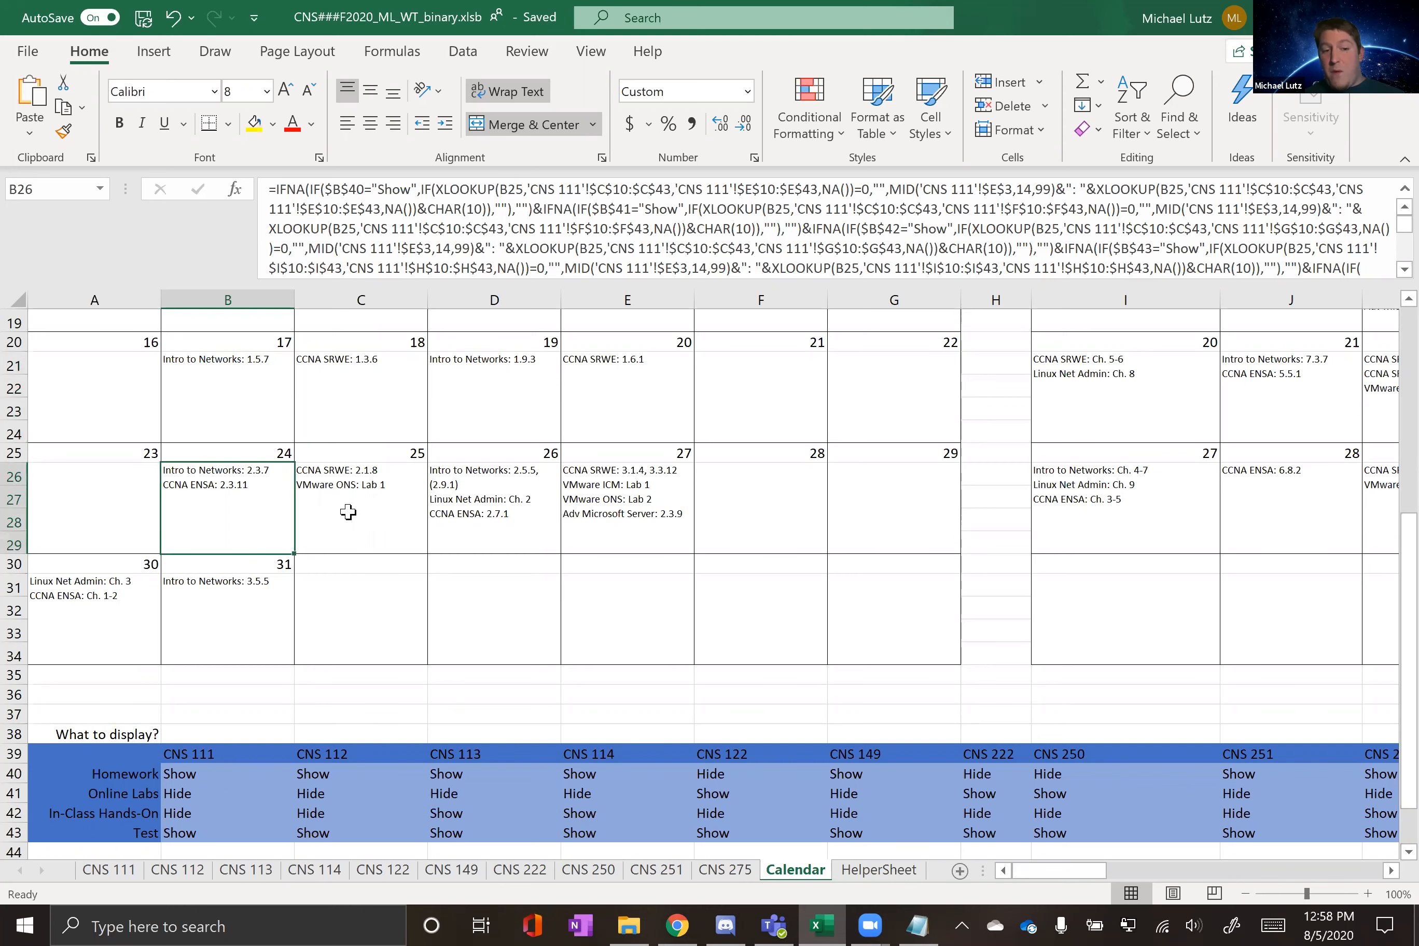
left_click(350, 516)
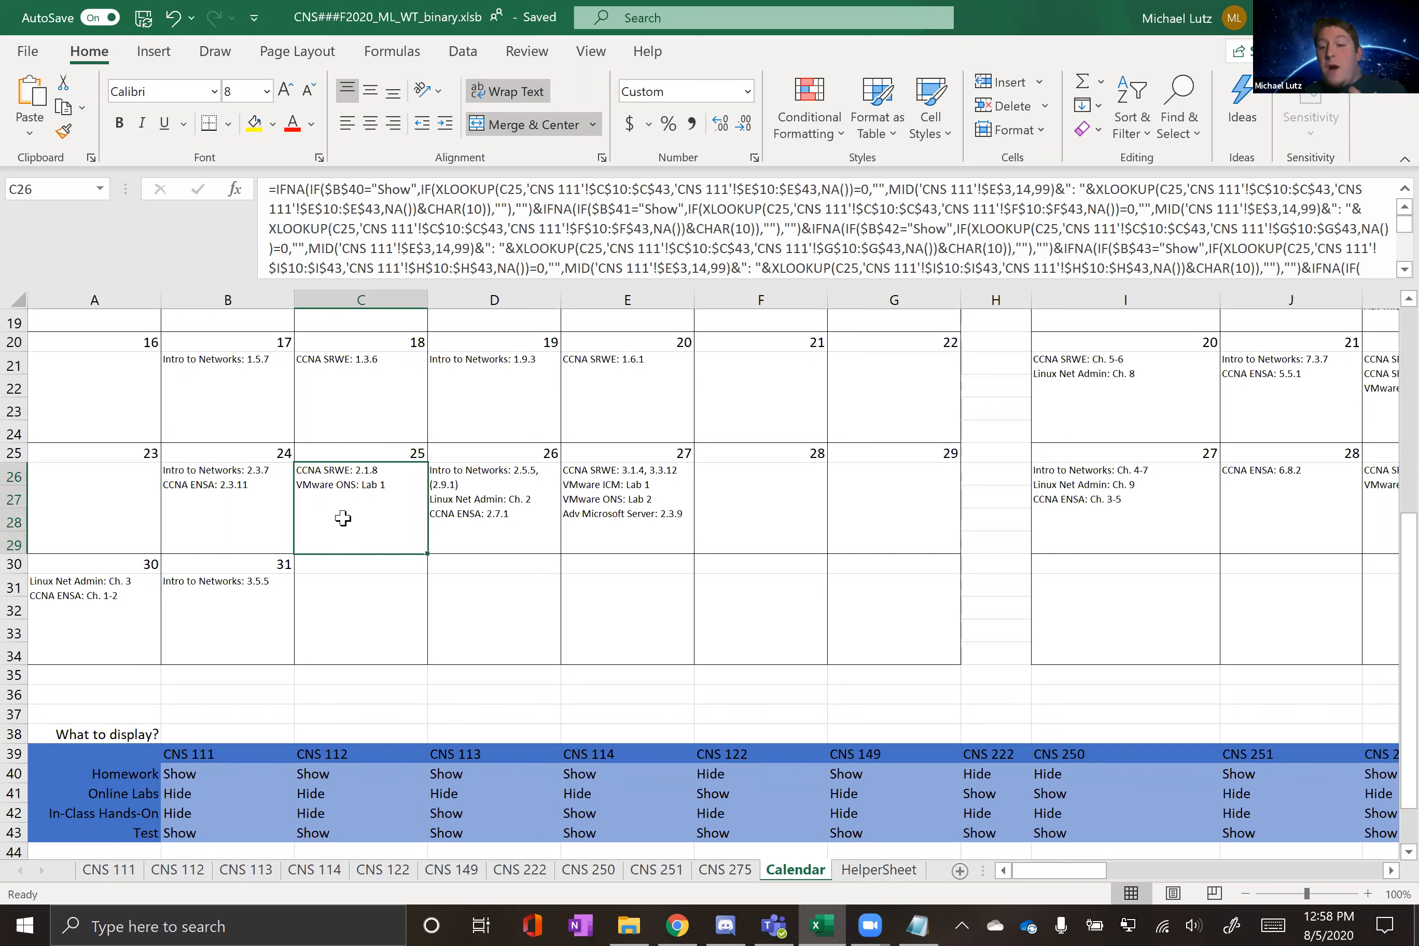
left_click(239, 369)
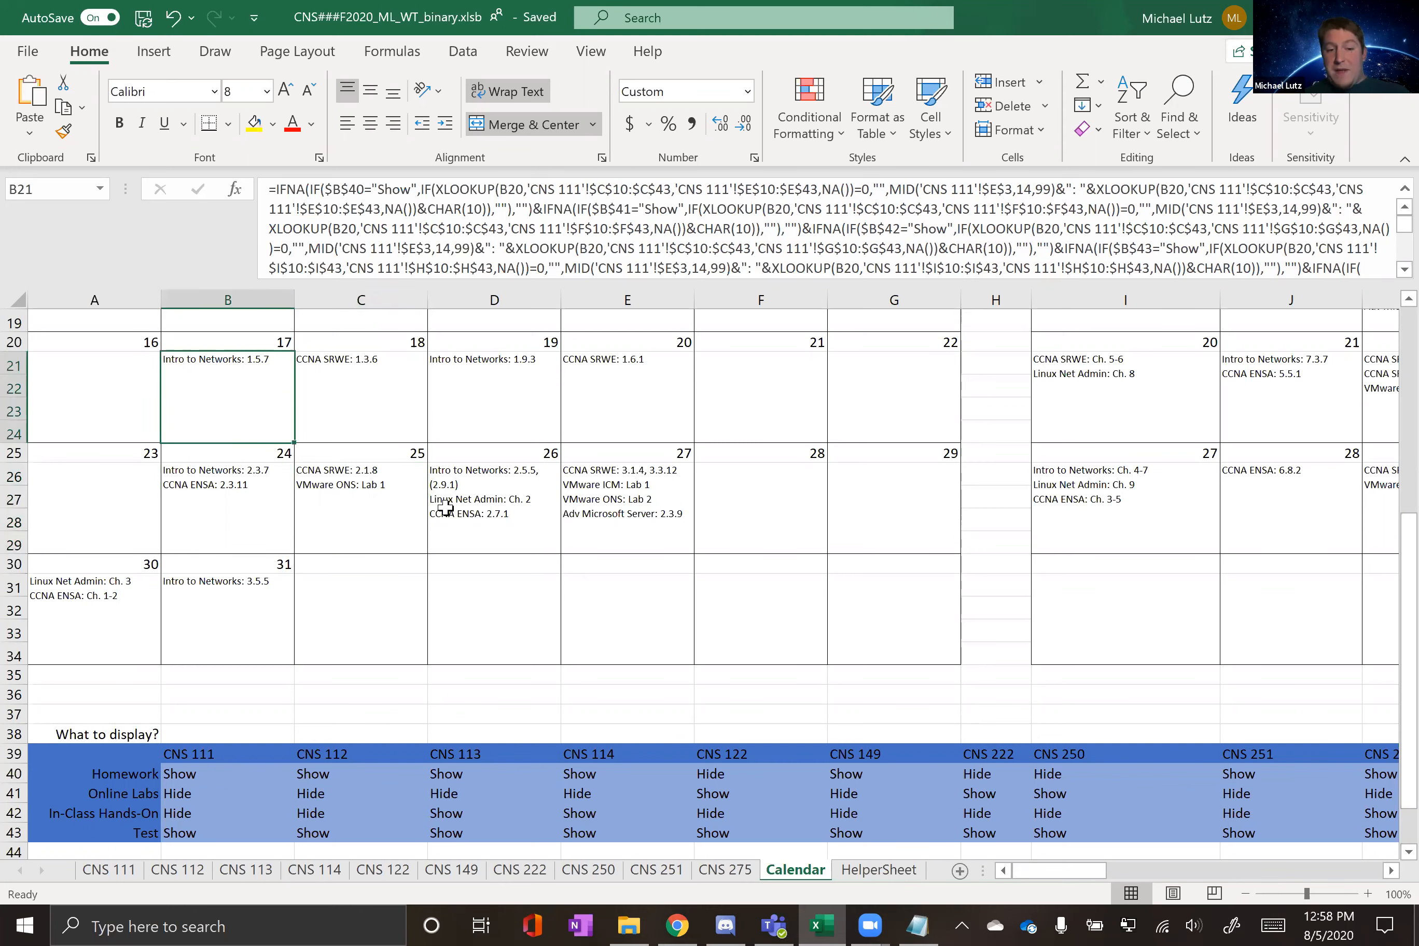
Step: Examine the CNS 113 Homework and In-Class Hands-On formulas on the HelperSheet, focusing on the MID part of B14 that references E3
left_click(843, 870)
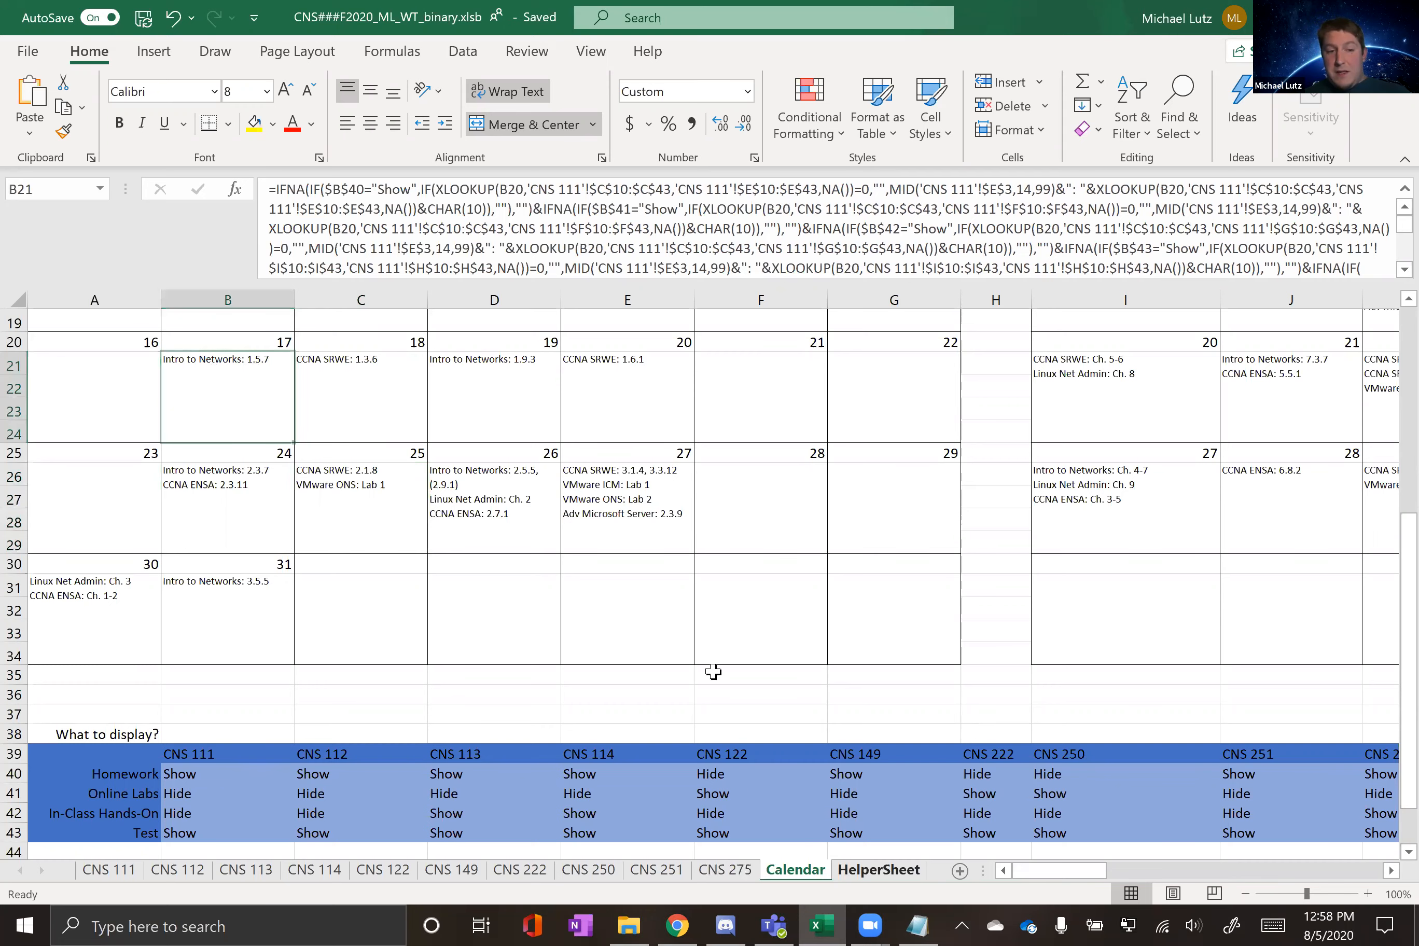
left_click_drag(121, 536, 125, 519)
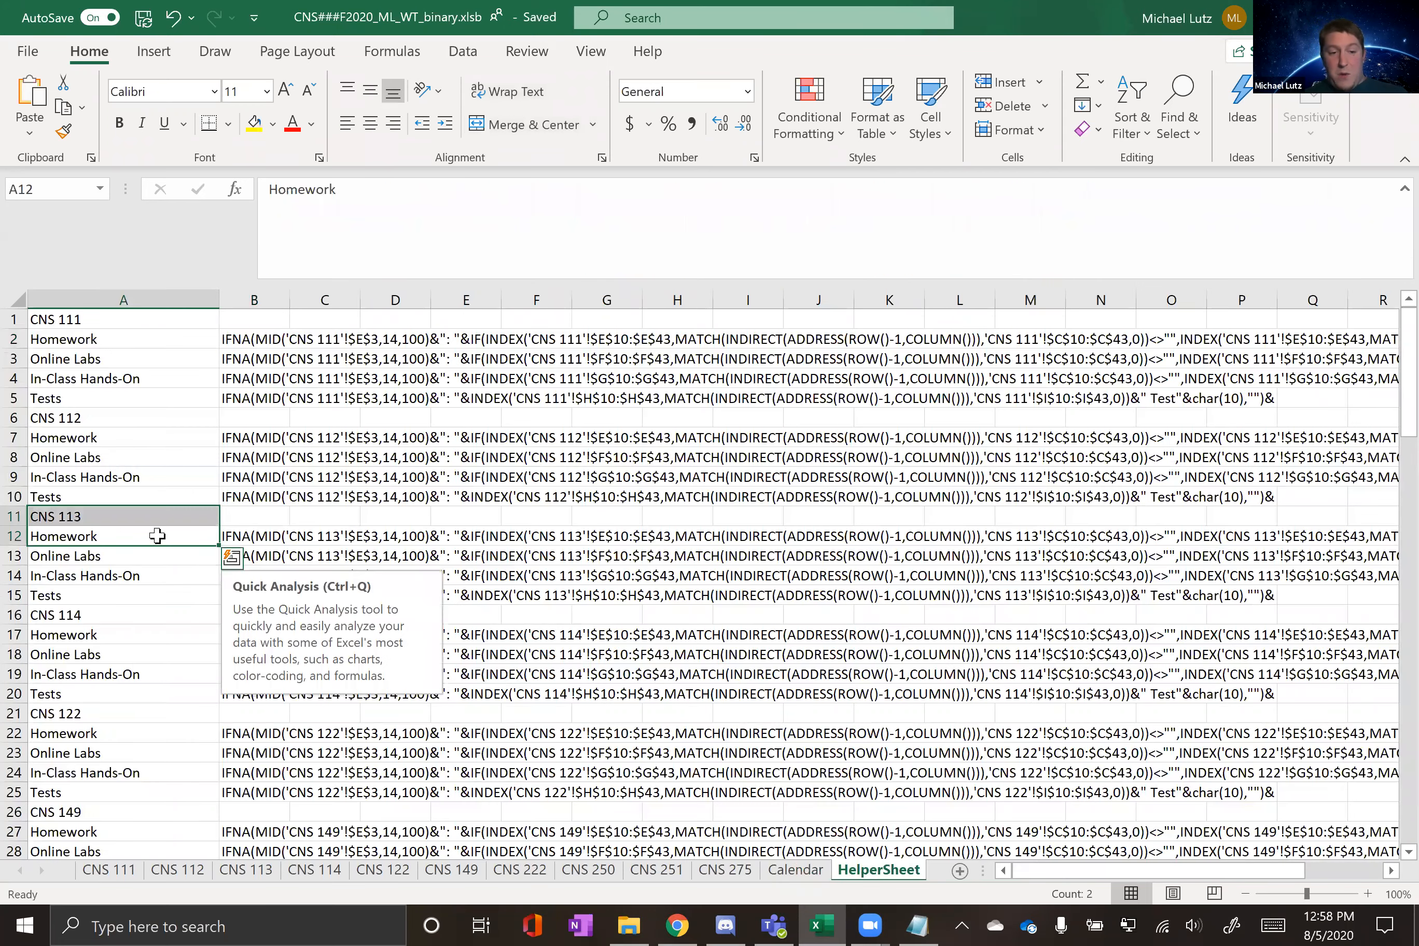
left_click(259, 535)
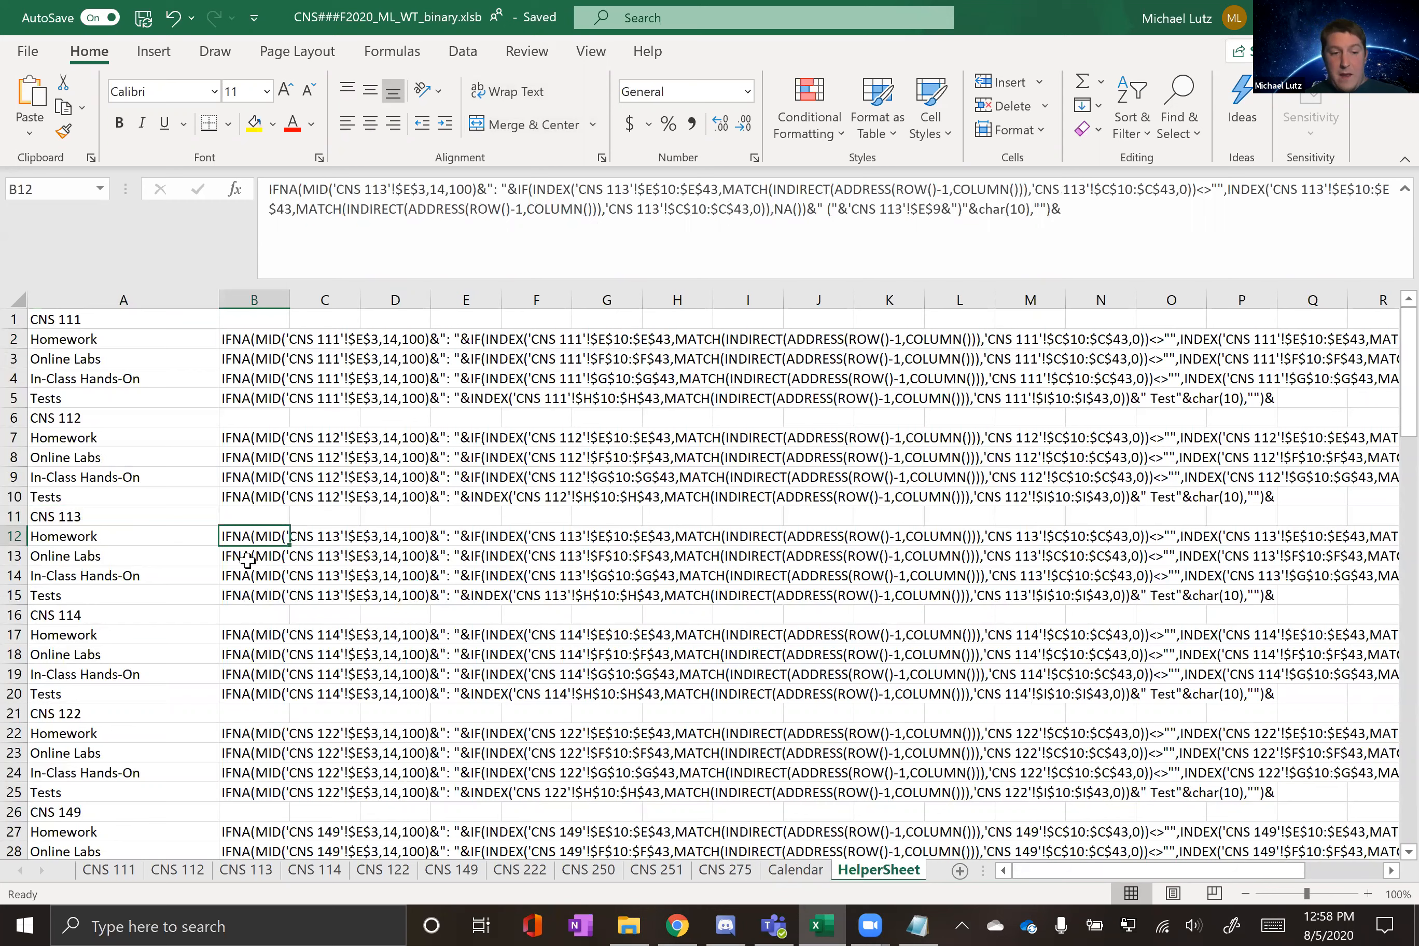
left_click(248, 576)
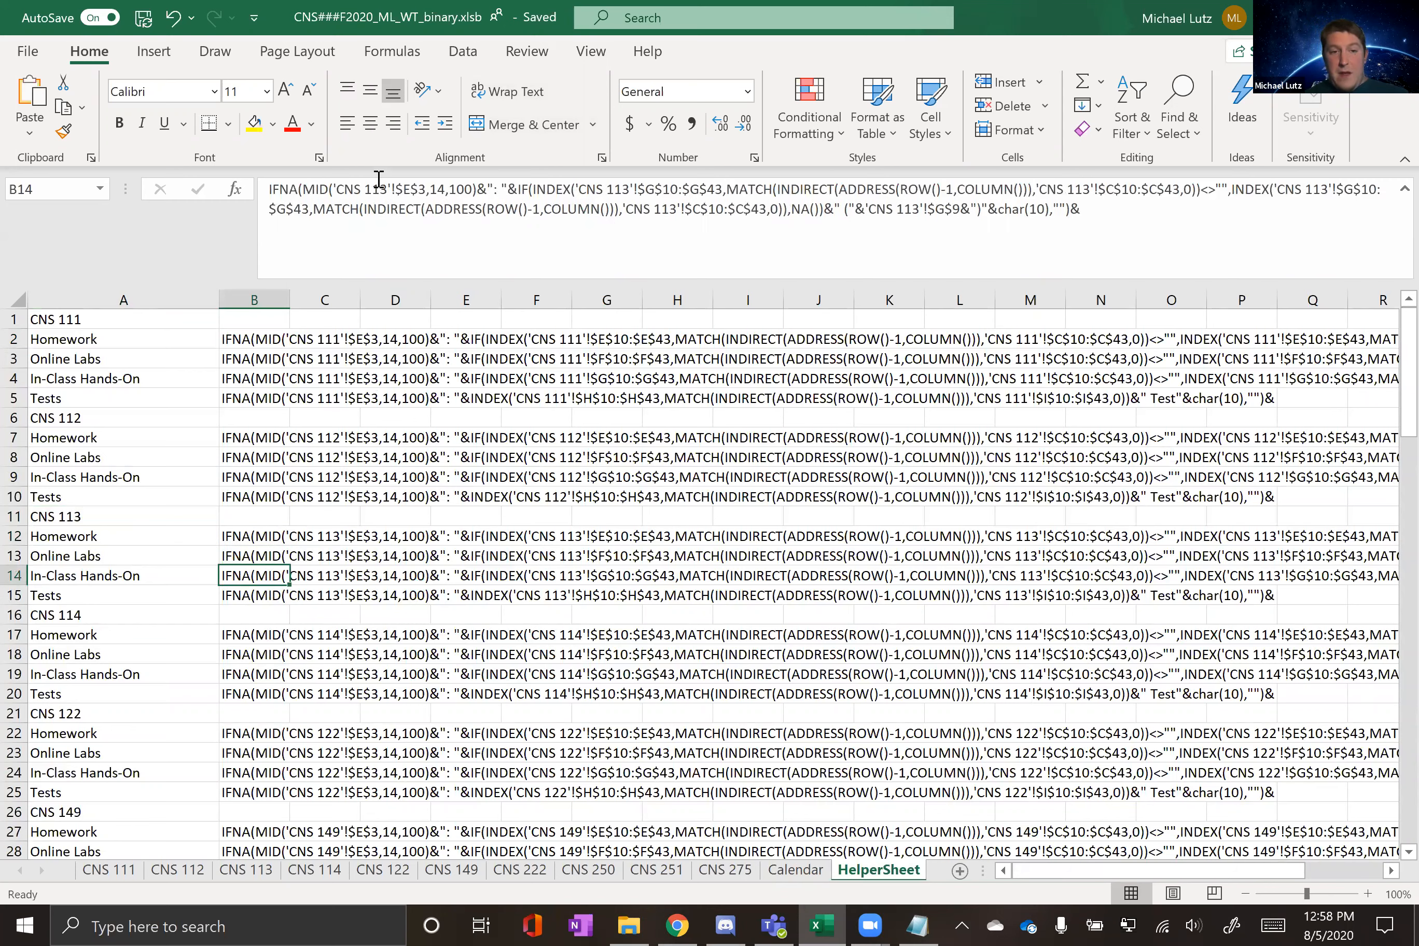
left_click_drag(340, 190, 474, 192)
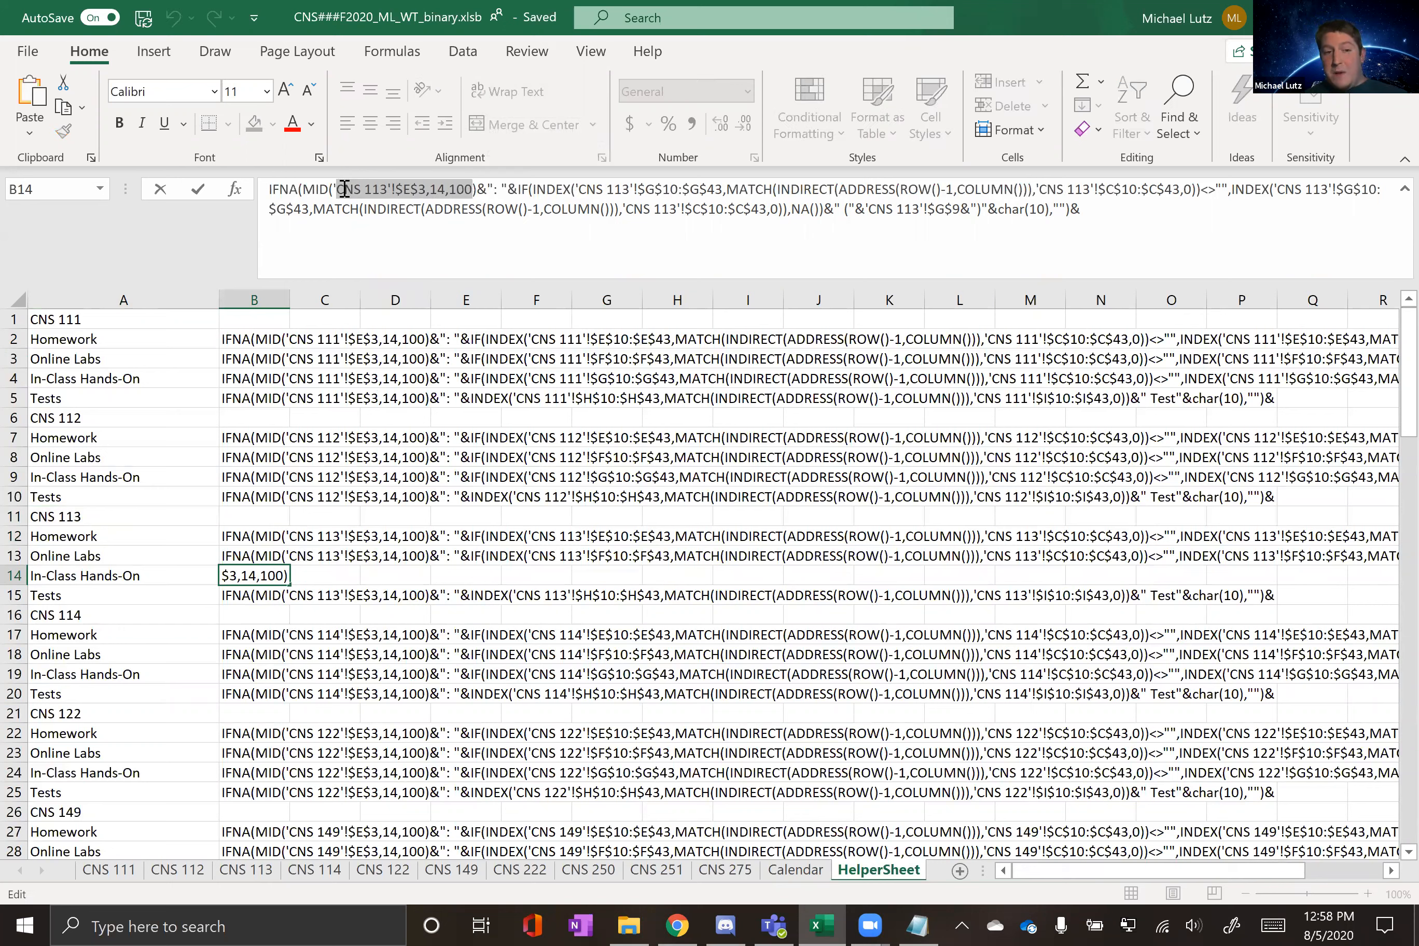
left_click_drag(331, 193, 304, 190)
left_click(336, 204)
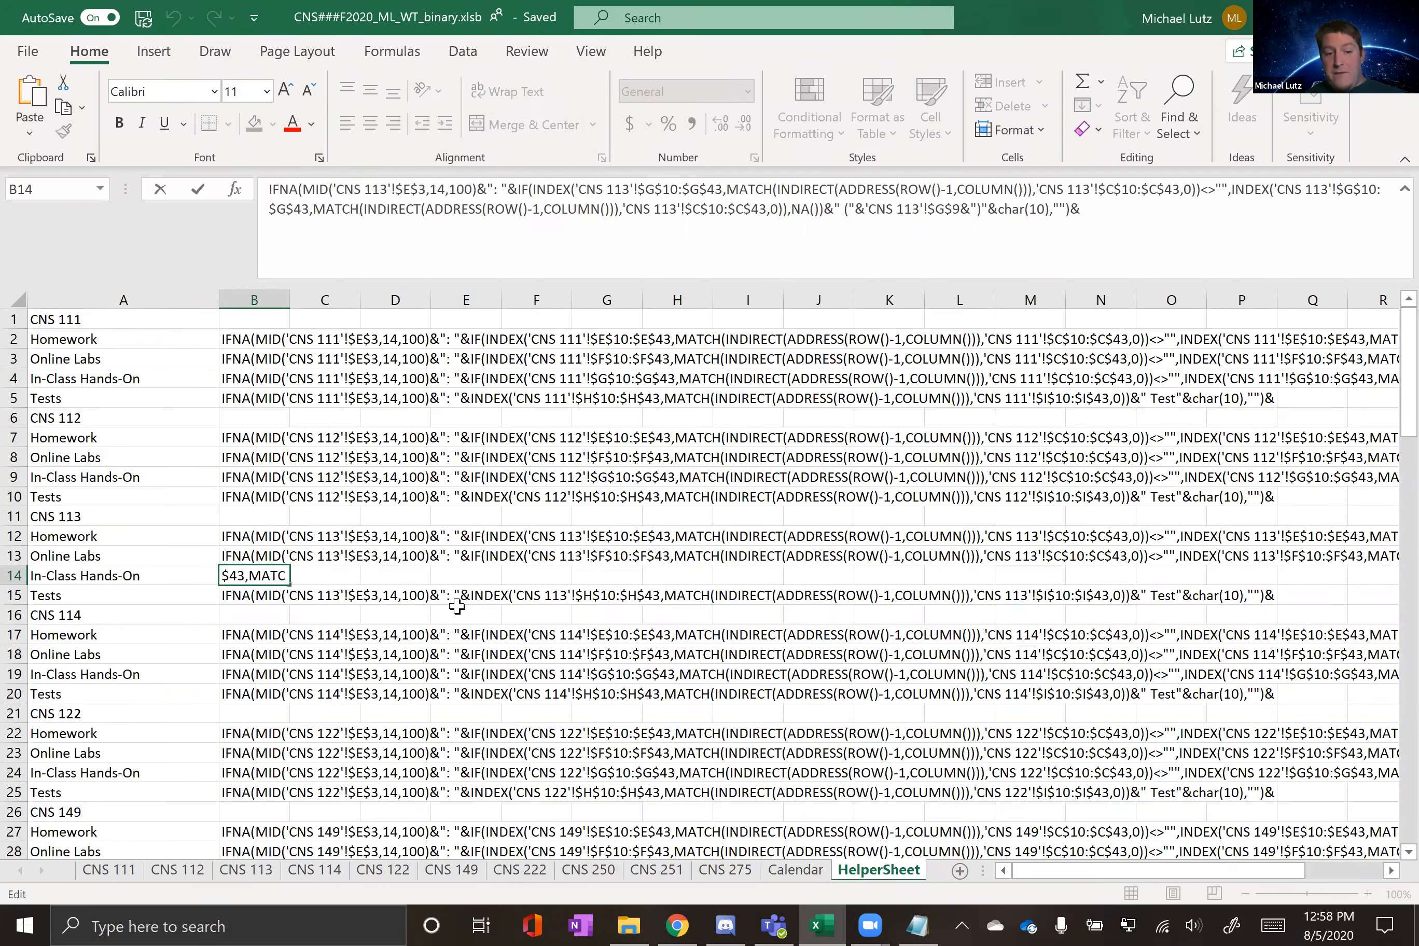
Step: Check the course name and number header on the CNS 113 sheet against the In-Class Hands-On formula in HelperSheet B14
left_click(256, 871)
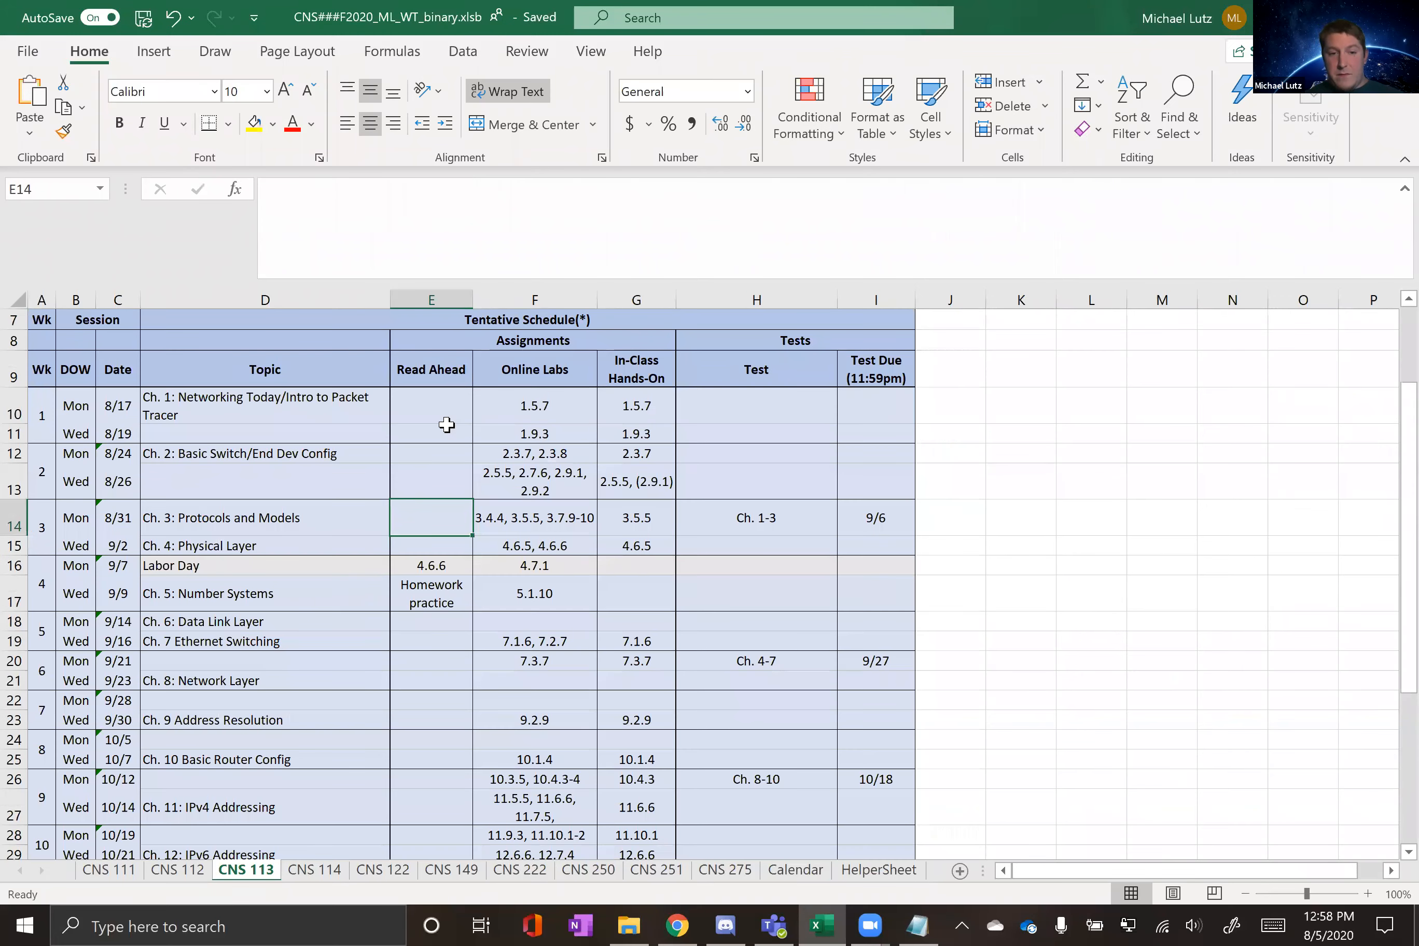
scroll(427, 490, "up", 2)
left_click(421, 382)
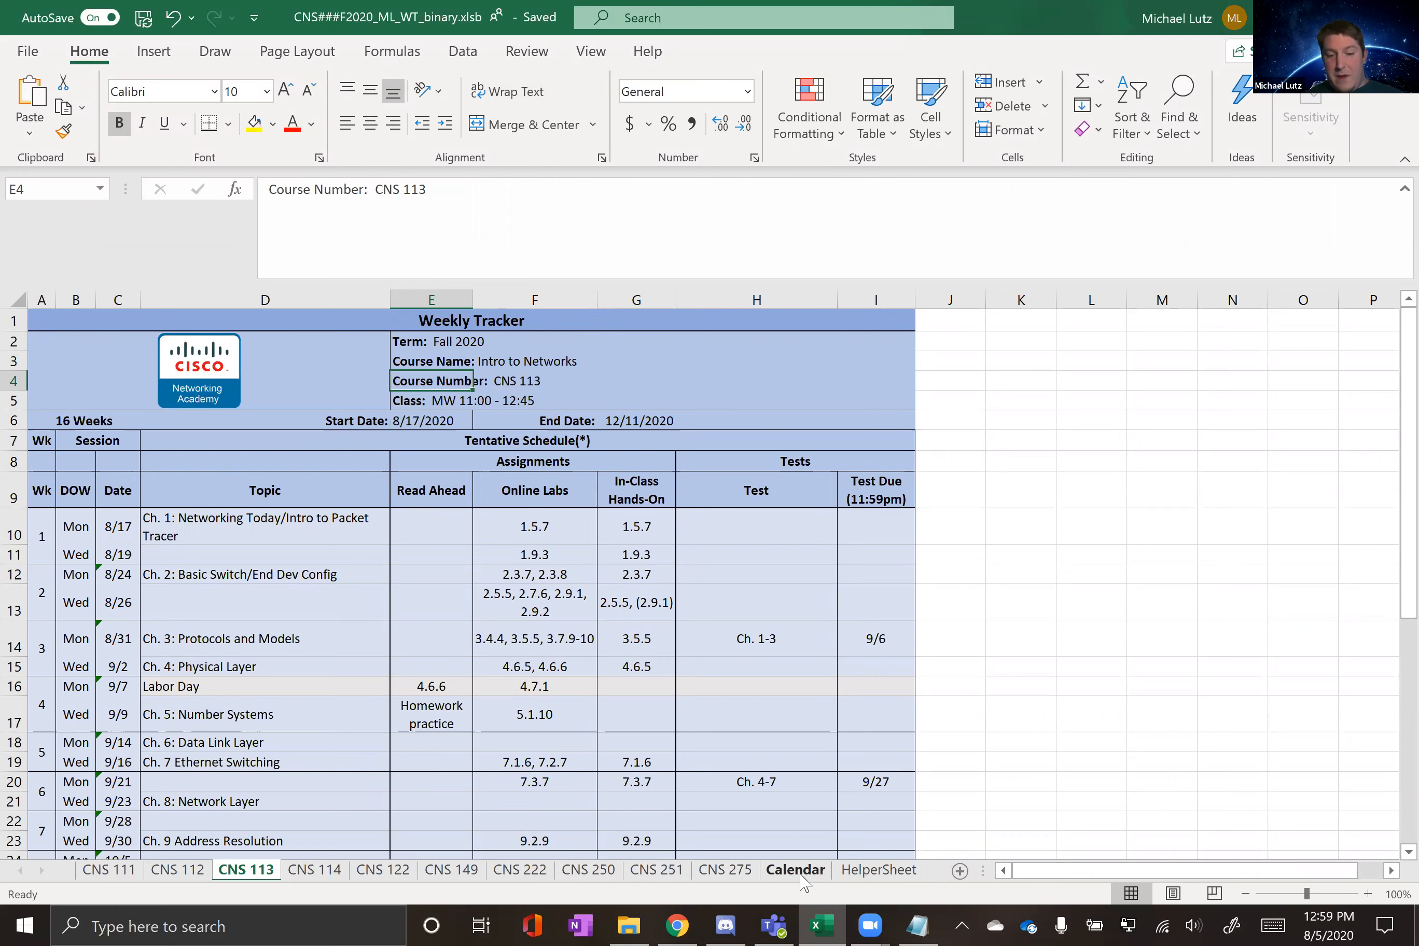
left_click(860, 877)
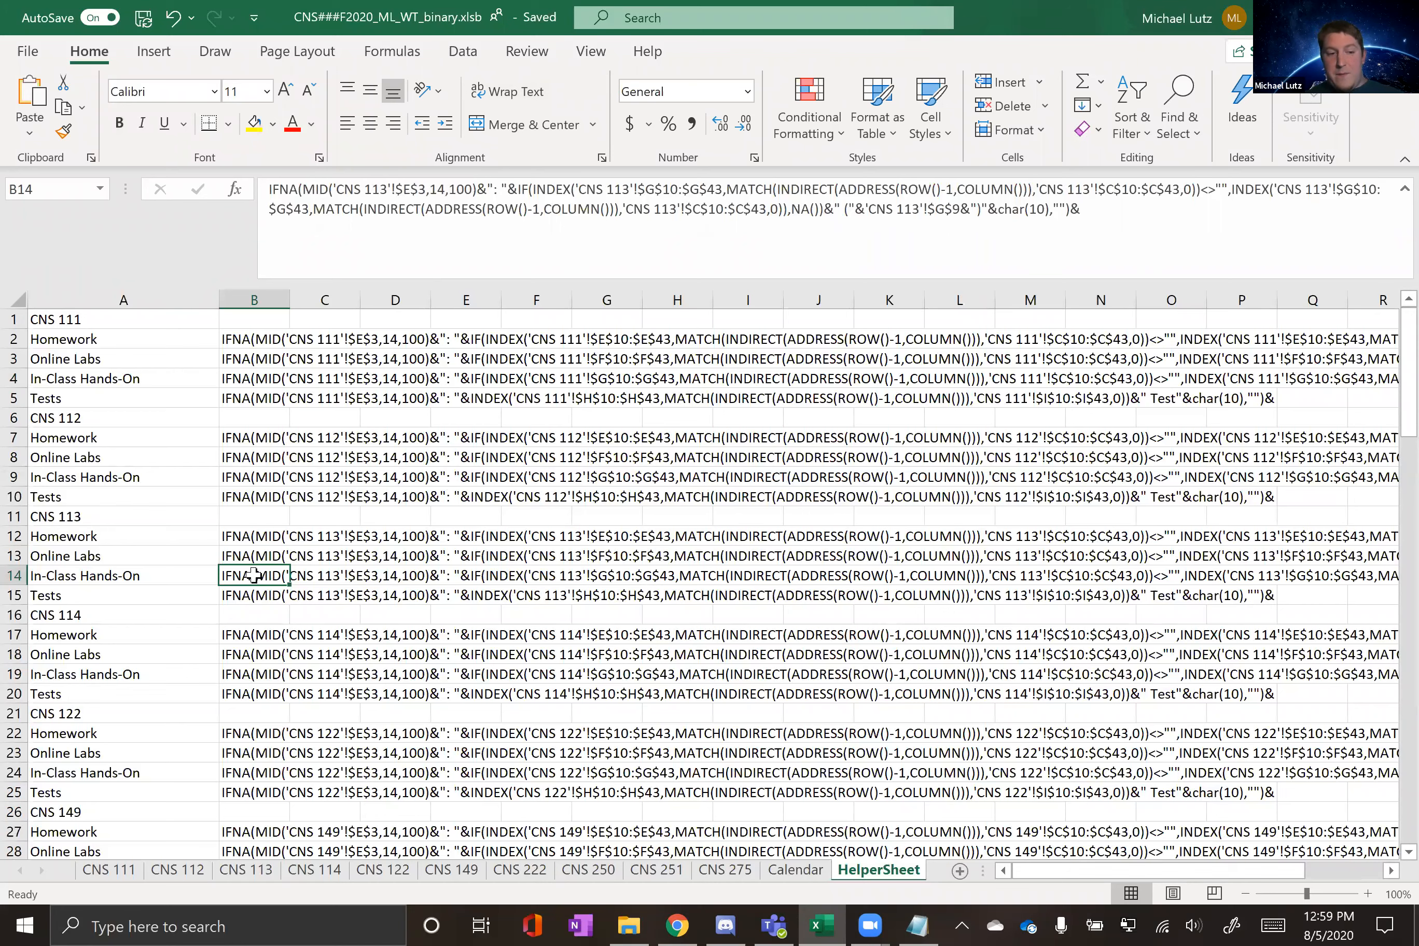
left_click(259, 553)
left_click(255, 574)
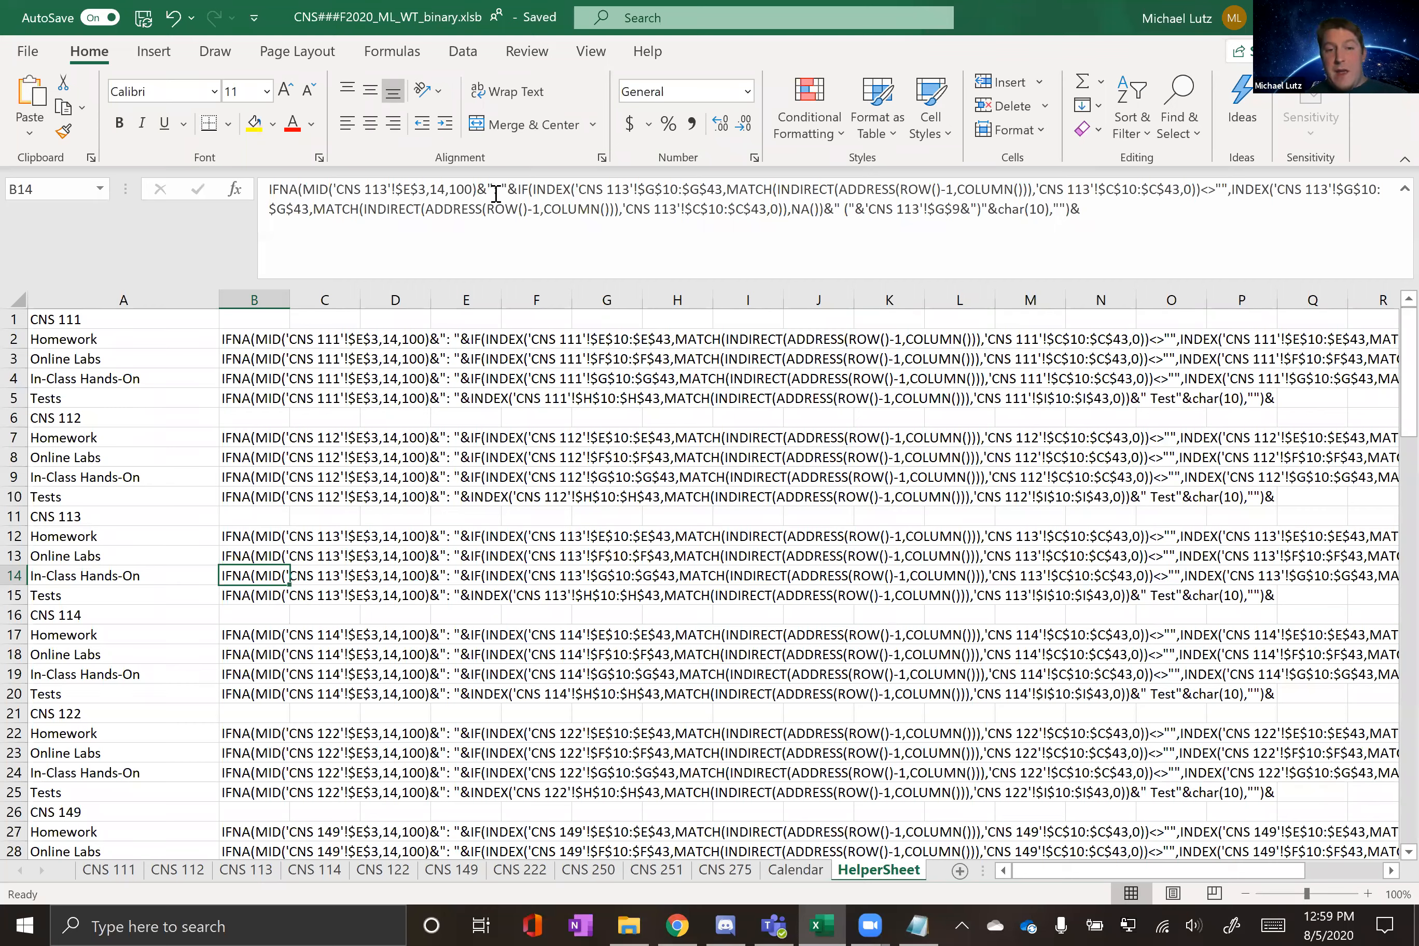
Step: Examine the ": " separator and its joining ampersands after the MID part of the In-Class Hands-On formula in HelperSheet B14
left_click(520, 190)
left_click_drag(520, 190, 507, 190)
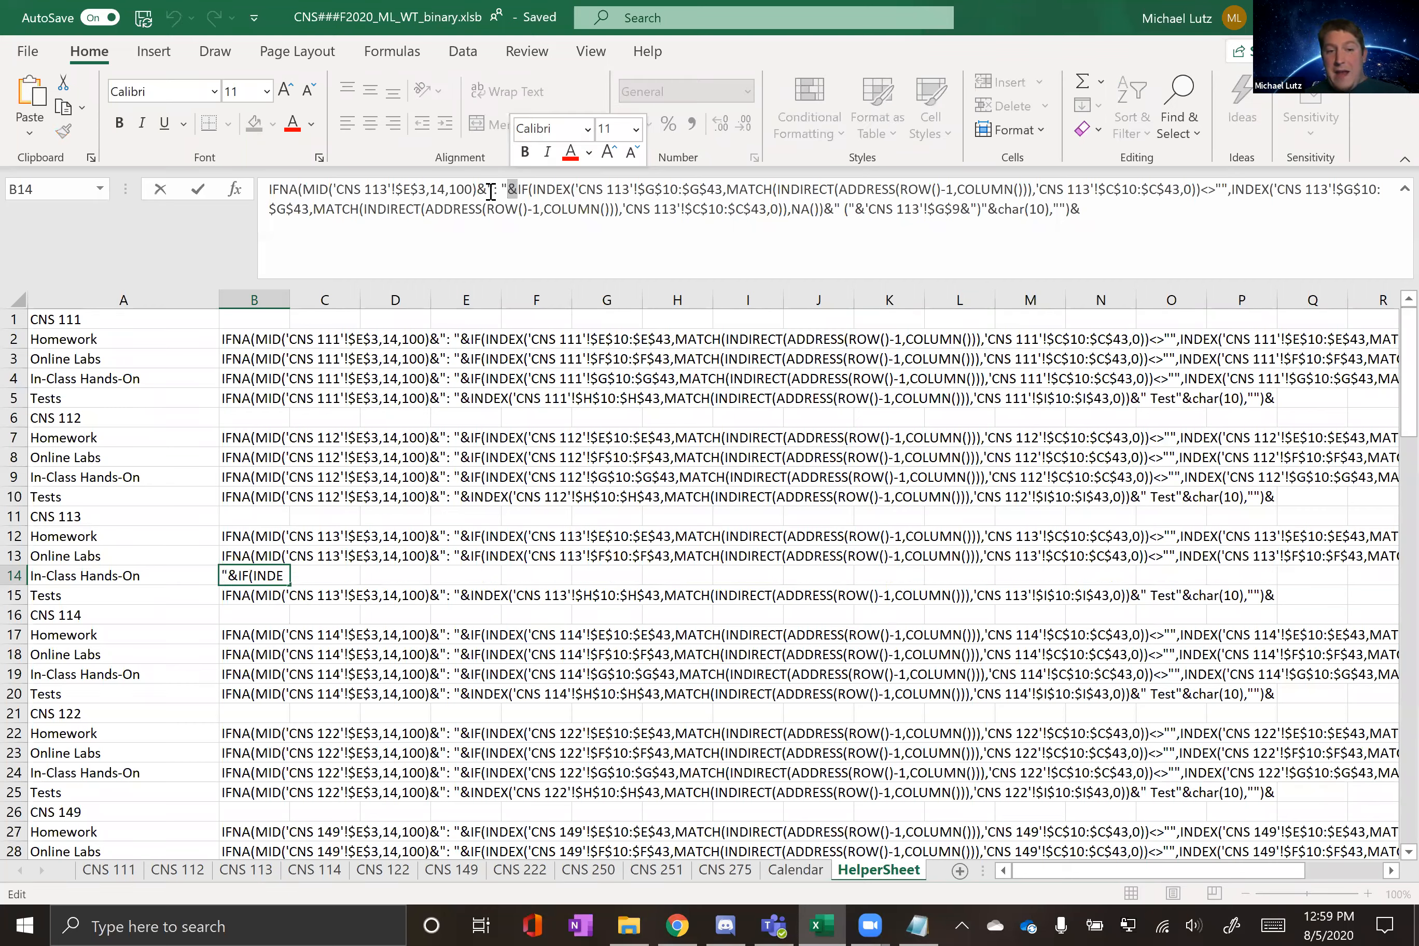
left_click(488, 191)
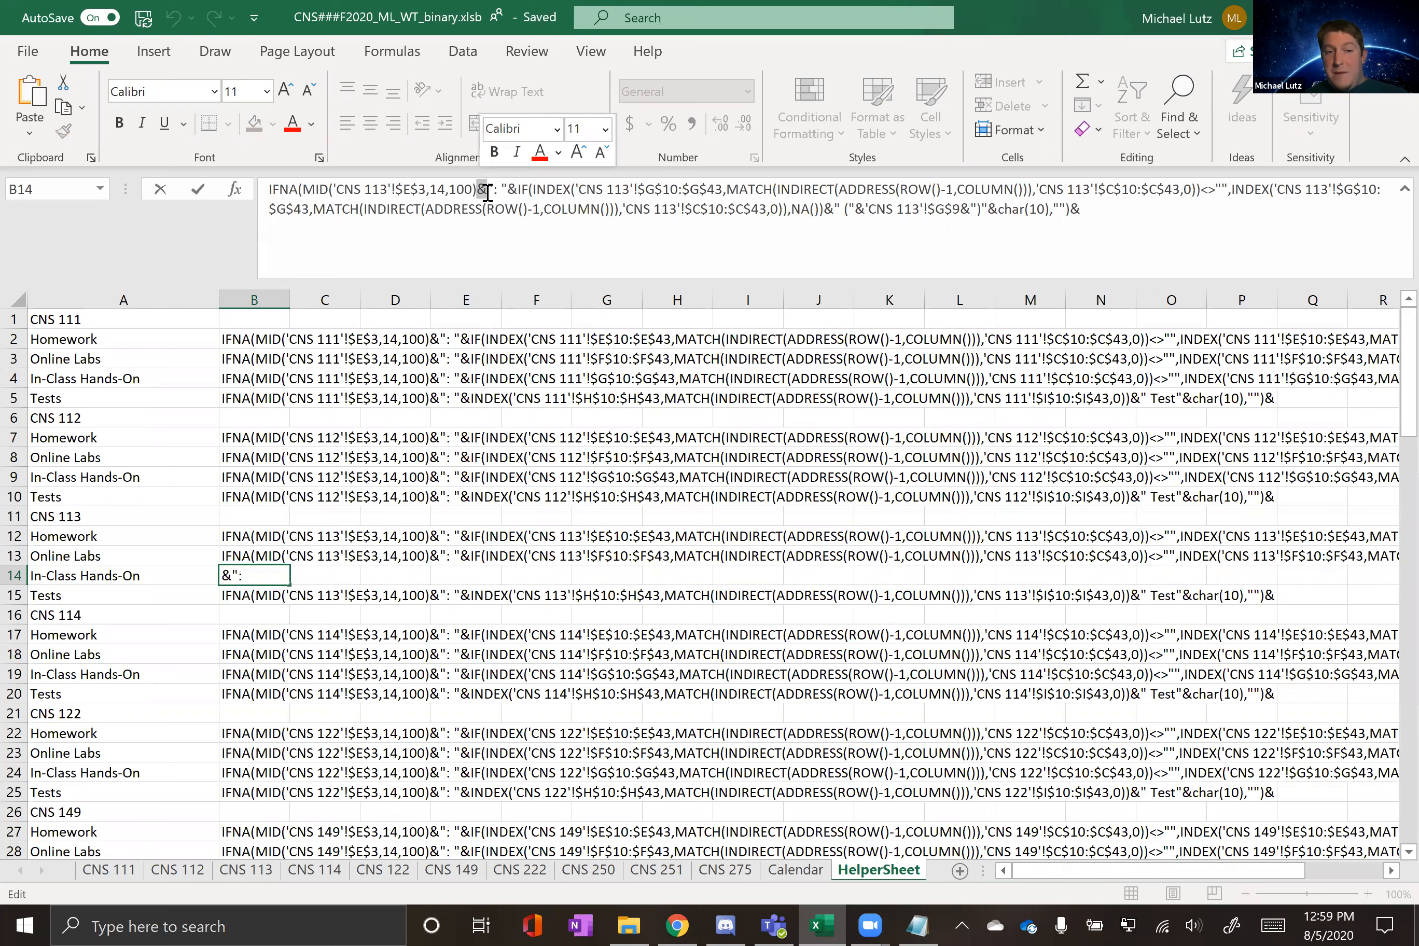
left_click(507, 194, "shift")
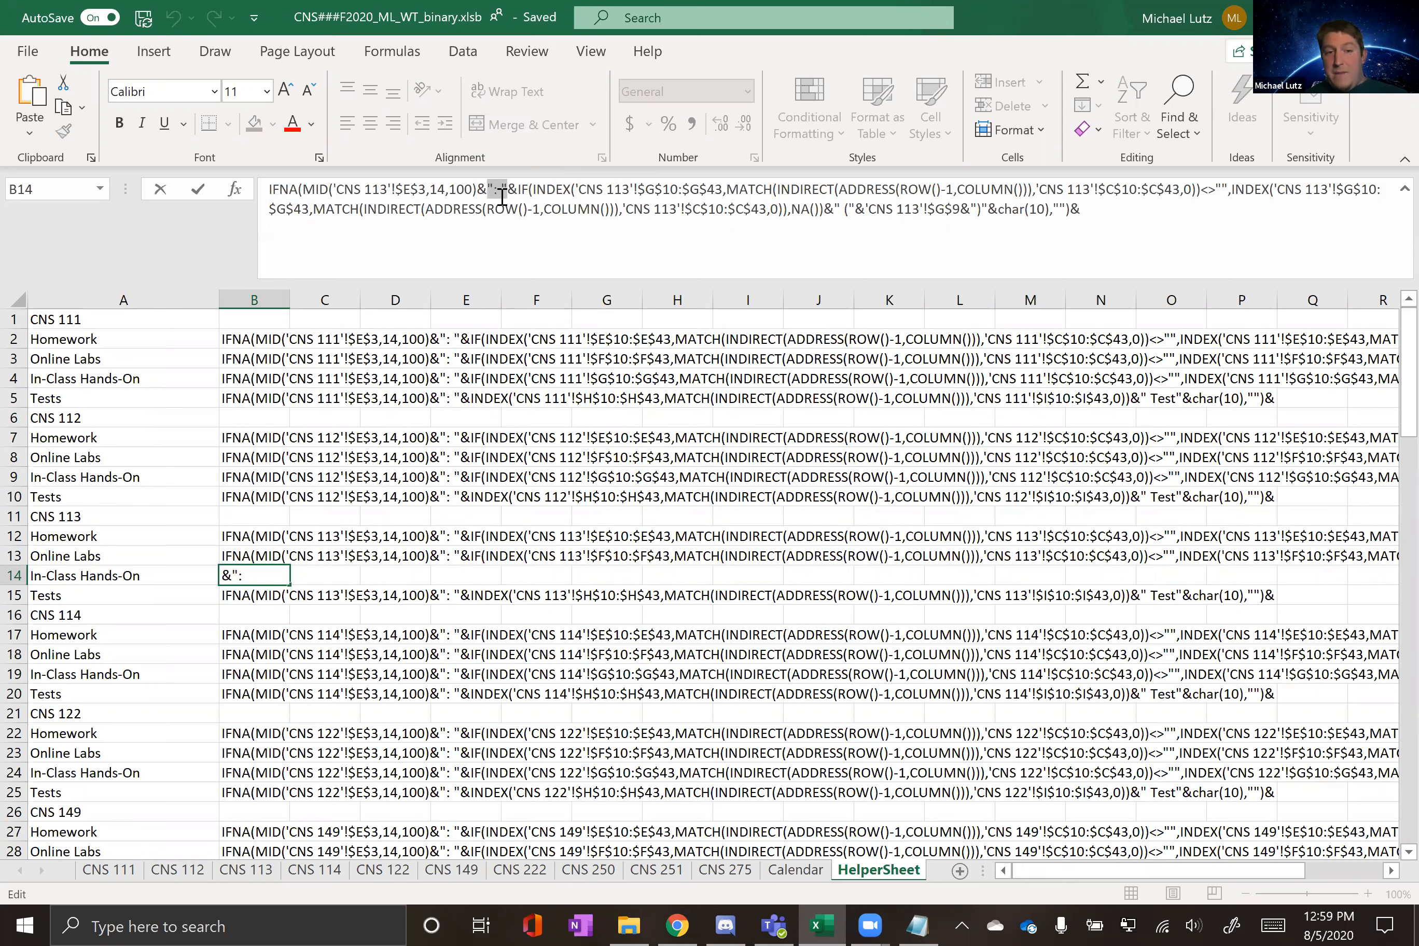
left_click_drag(500, 196, 503, 197)
left_click(500, 209)
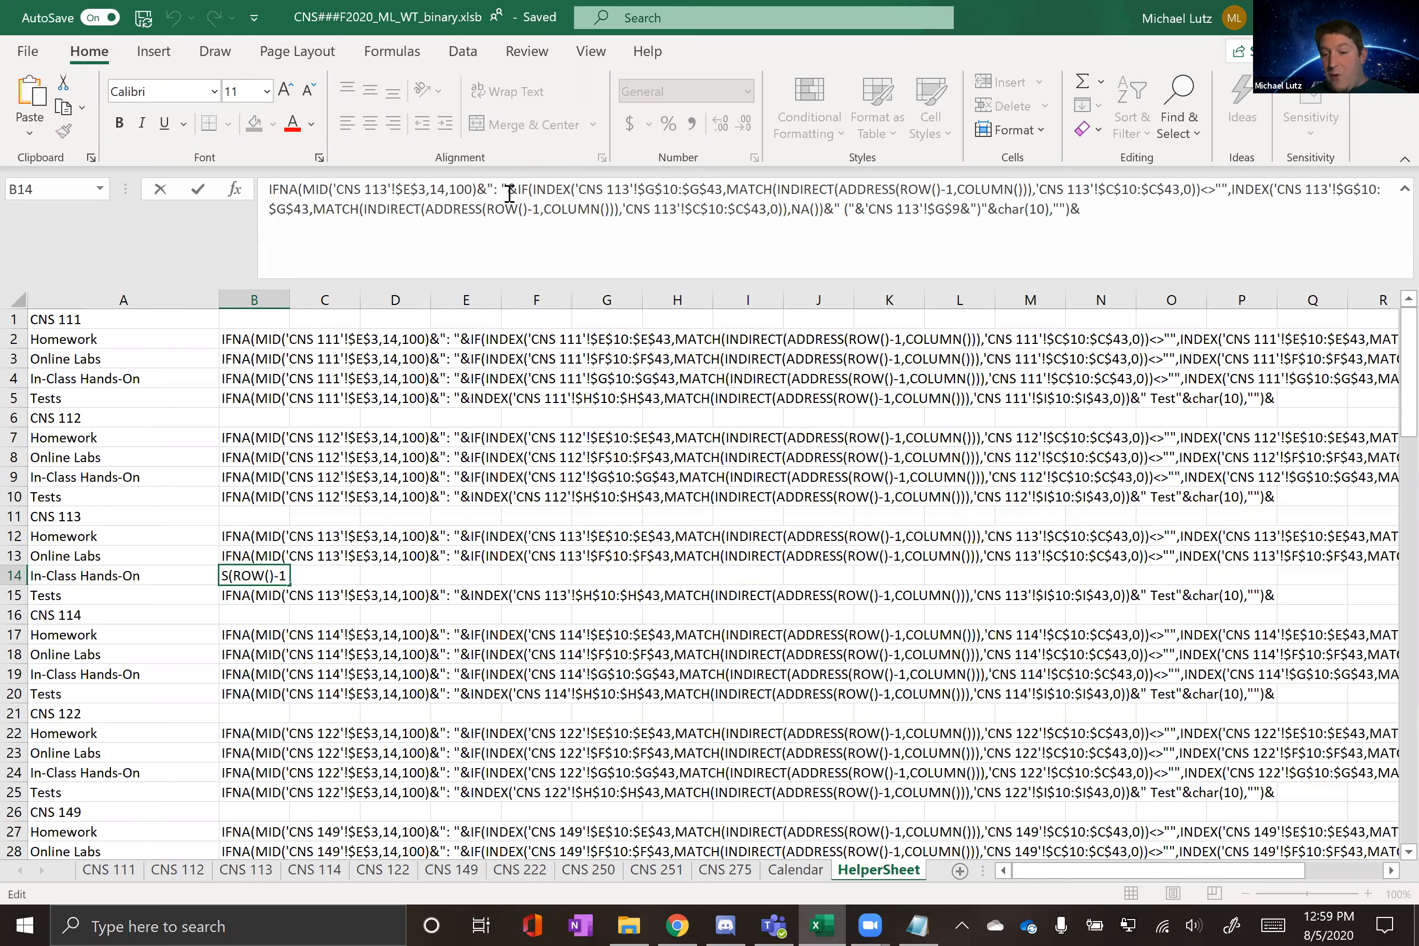
Step: Examine the IF(INDEX(...)) section, the NA() fallback and the enclosing IFNA in the B14 formula
left_click_drag(516, 186, 797, 224)
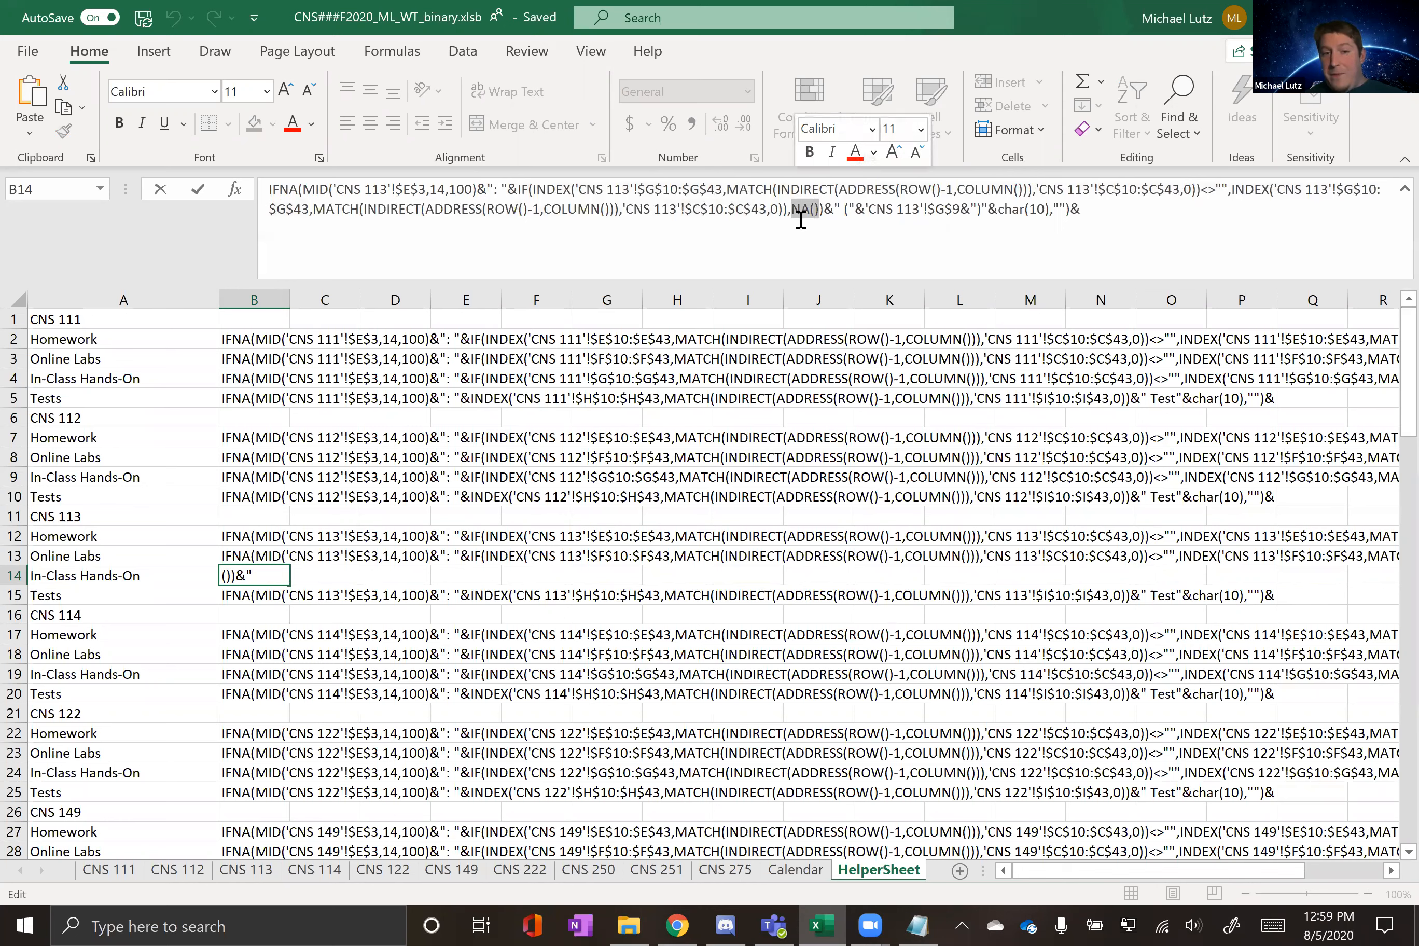
left_click(788, 213)
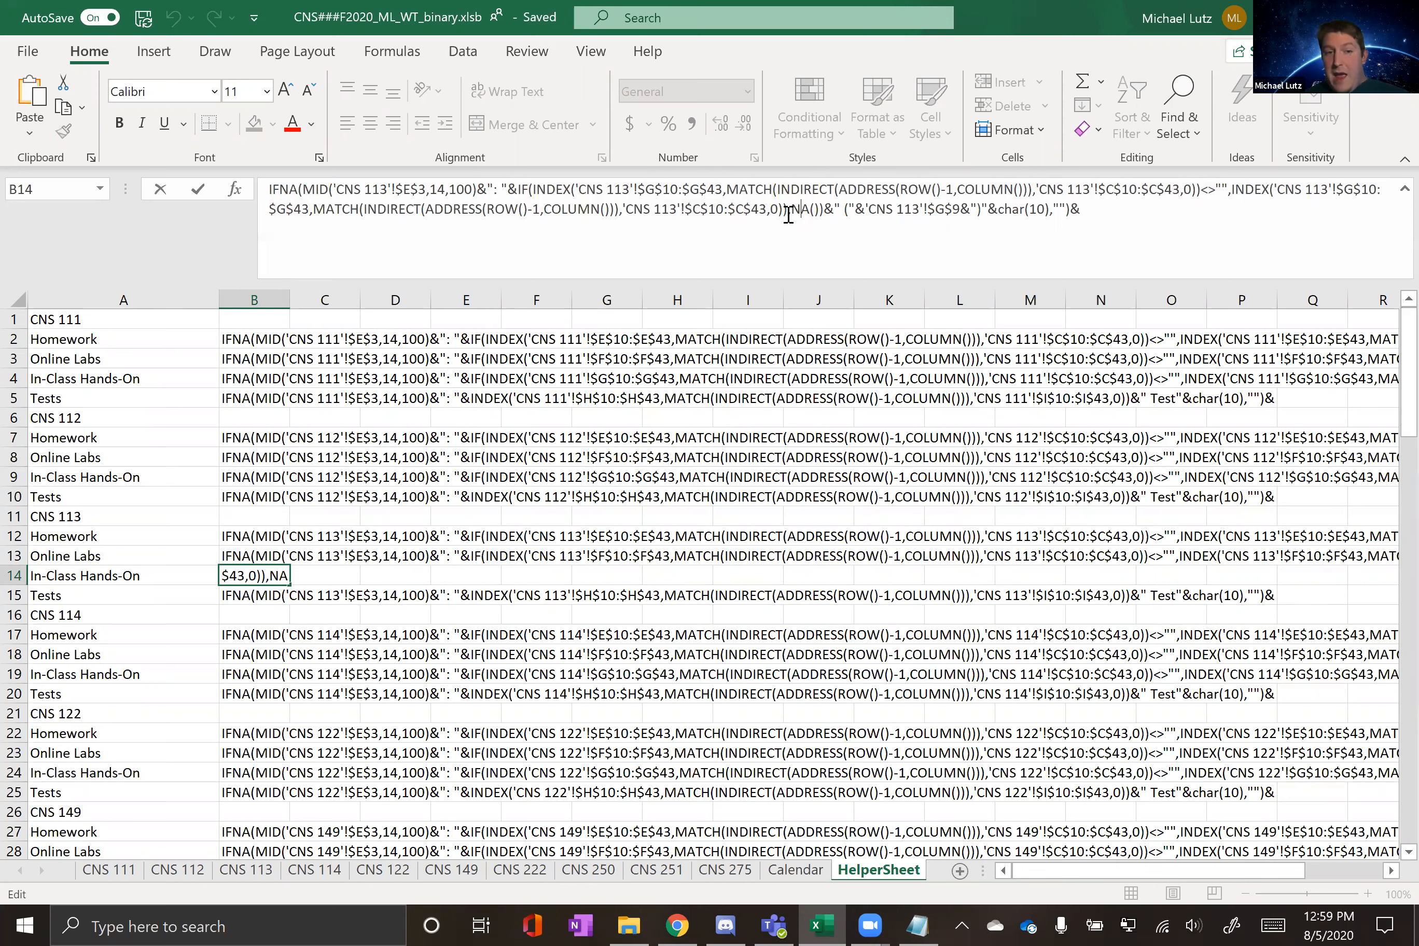
double_click(296, 192)
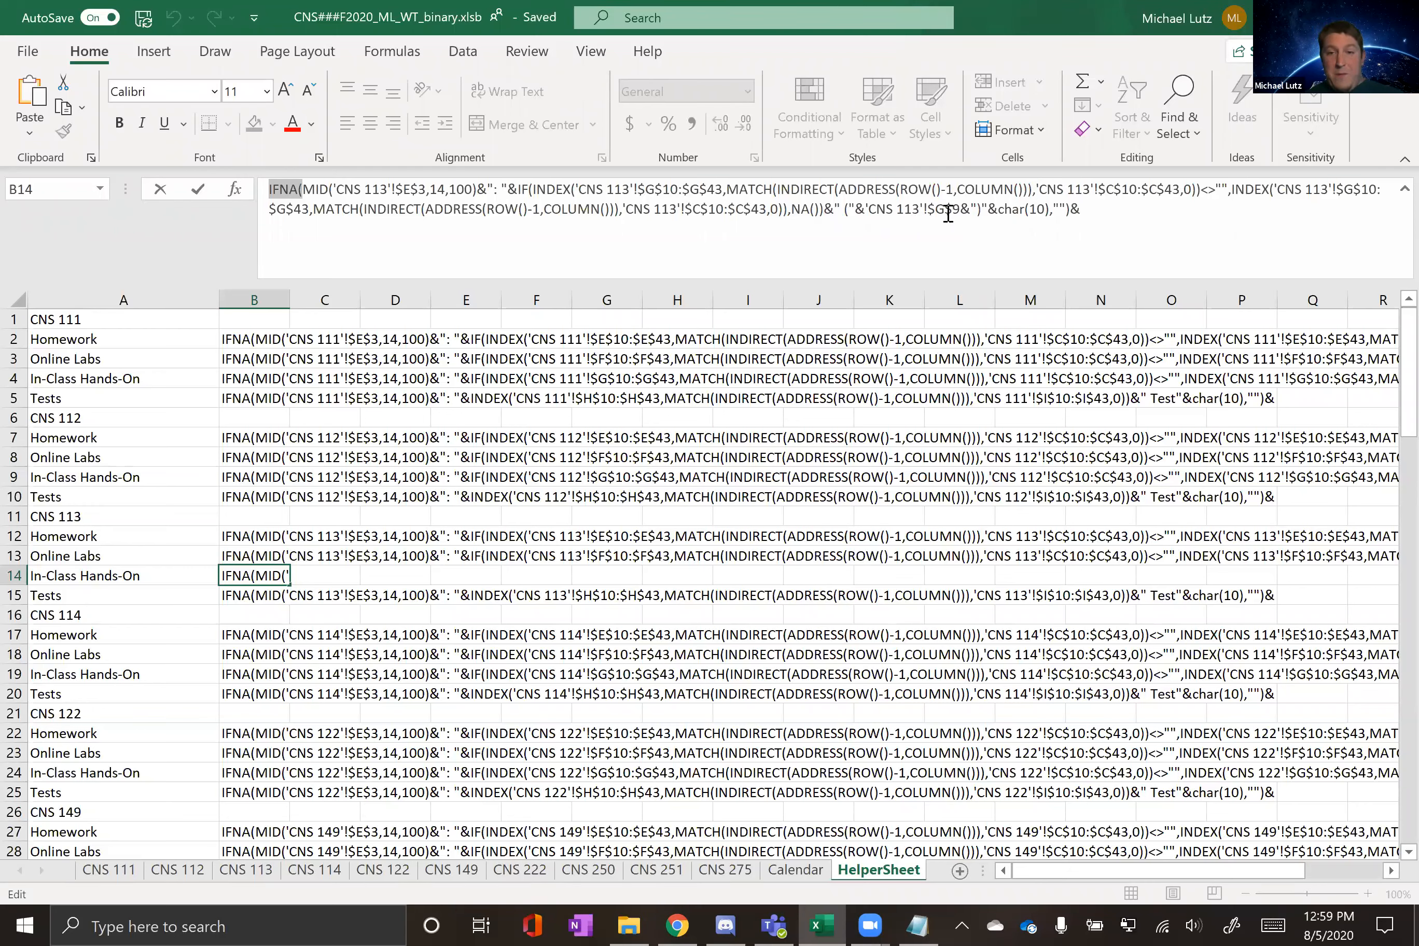
Step: Compare the char(10) part of the B14 formula with the line breaks in the August 27 cell on the Calendar sheet
left_click_drag(998, 210, 1046, 210)
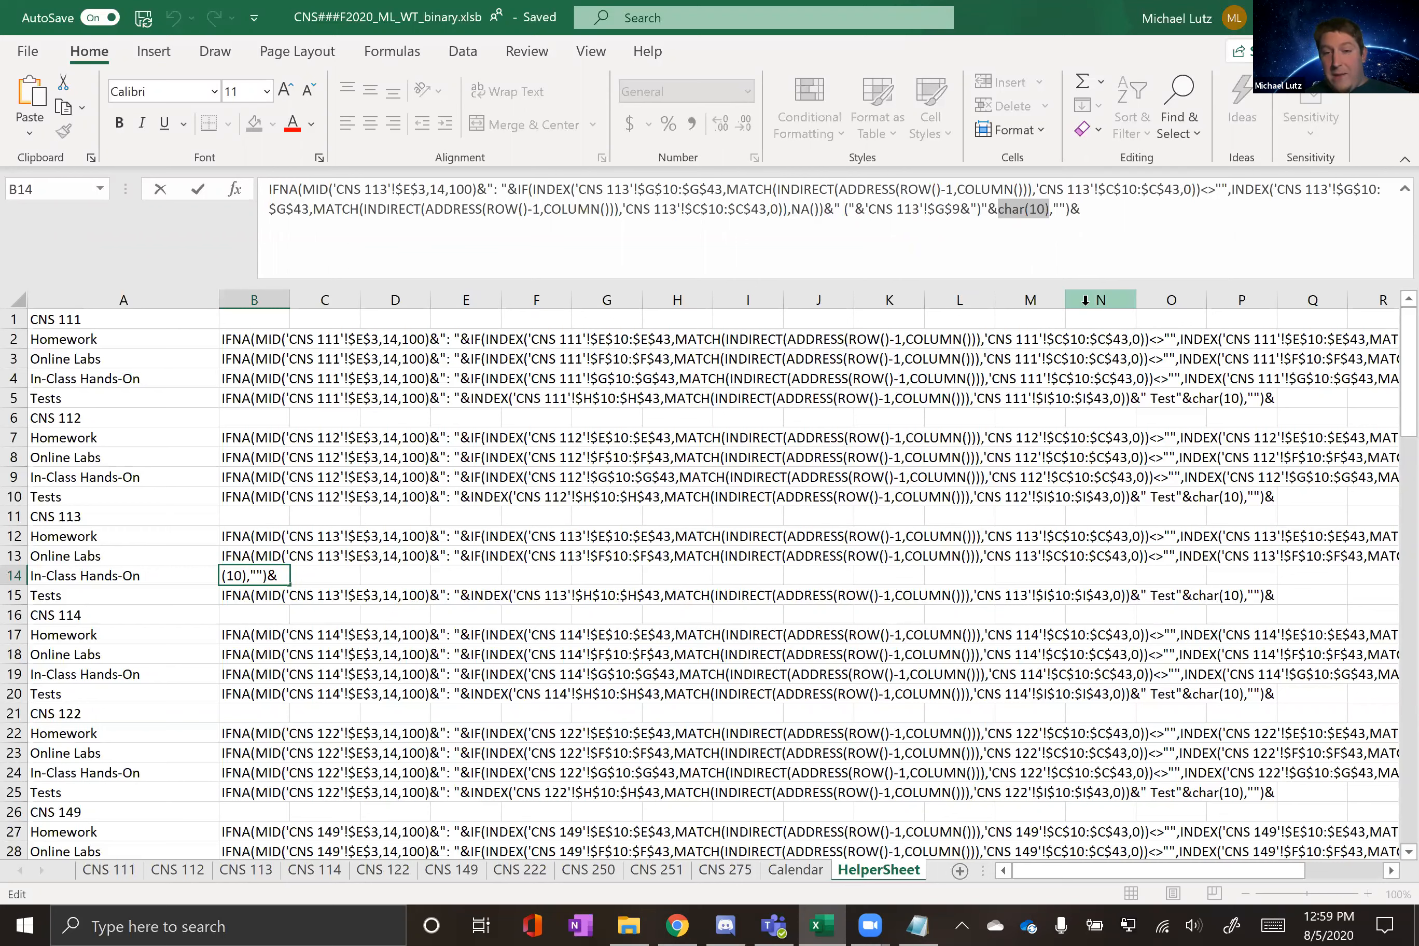
left_click(795, 869)
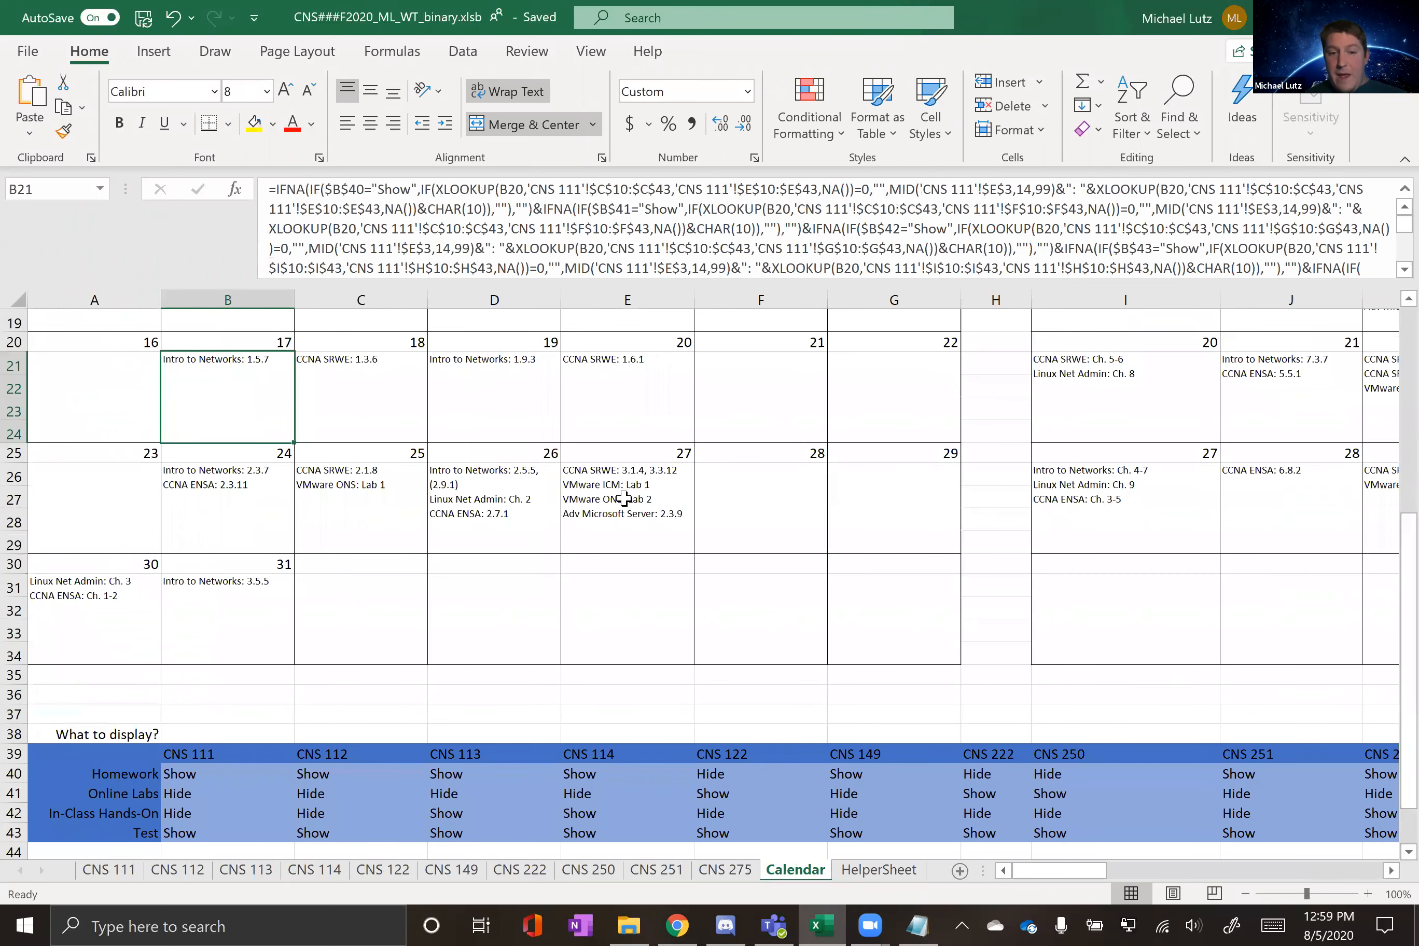
left_click(626, 496)
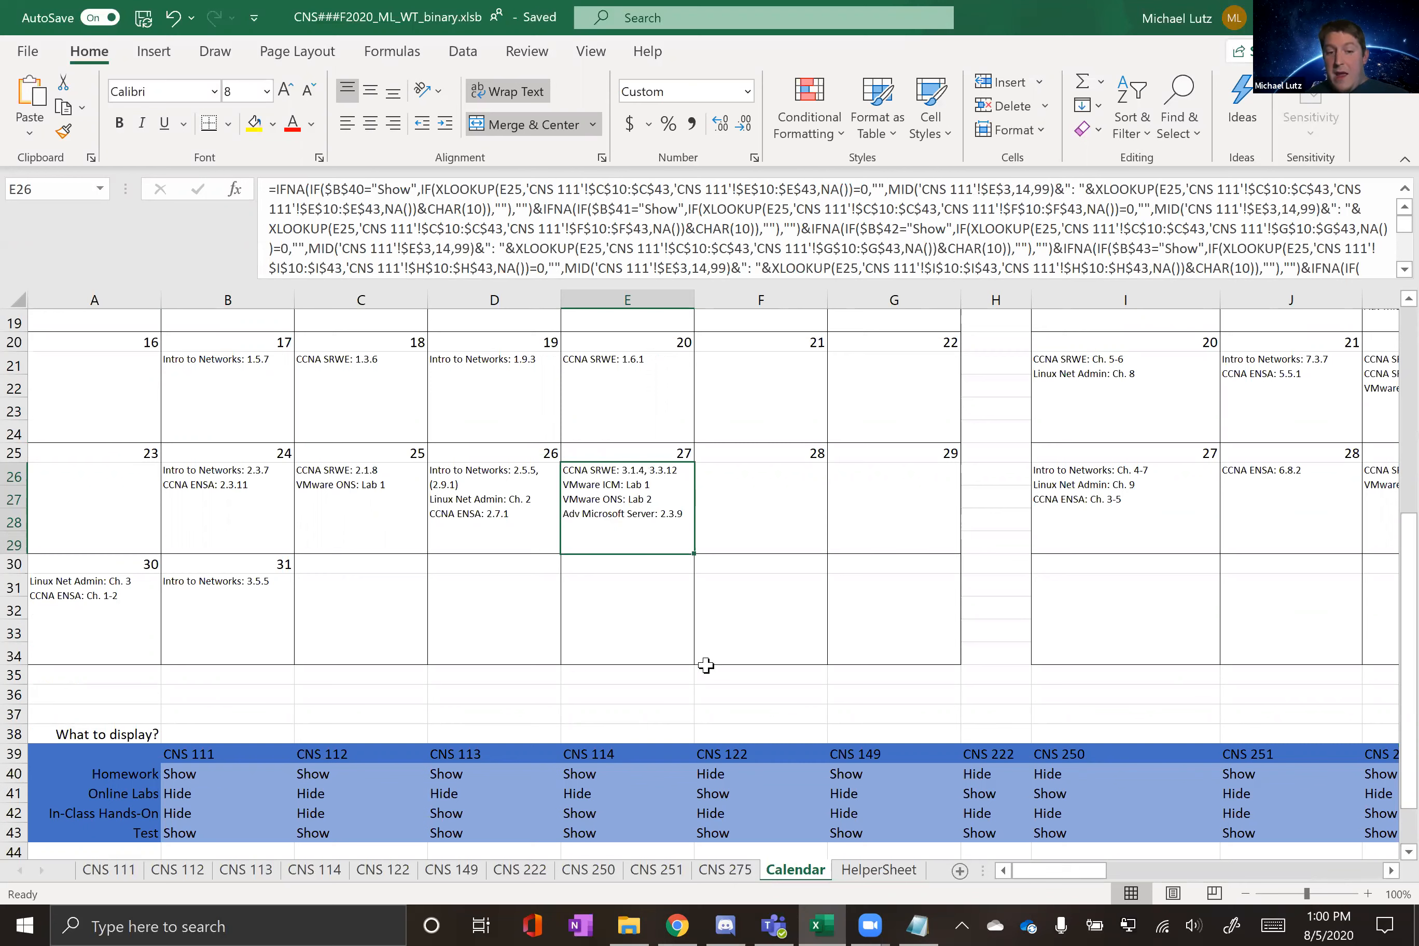
left_click(879, 871)
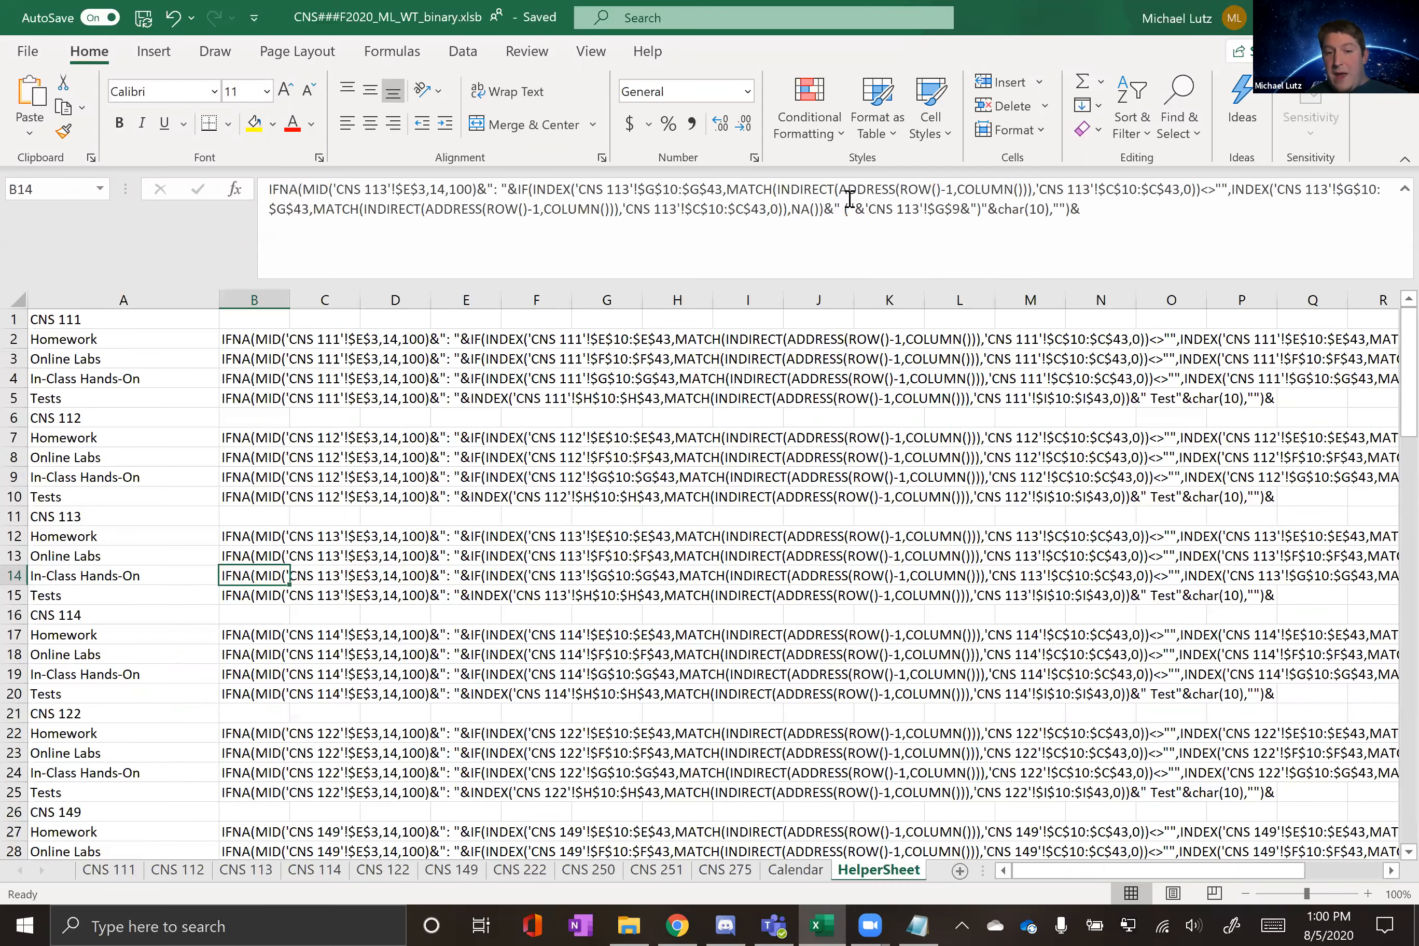
left_click_drag(999, 214, 1042, 217)
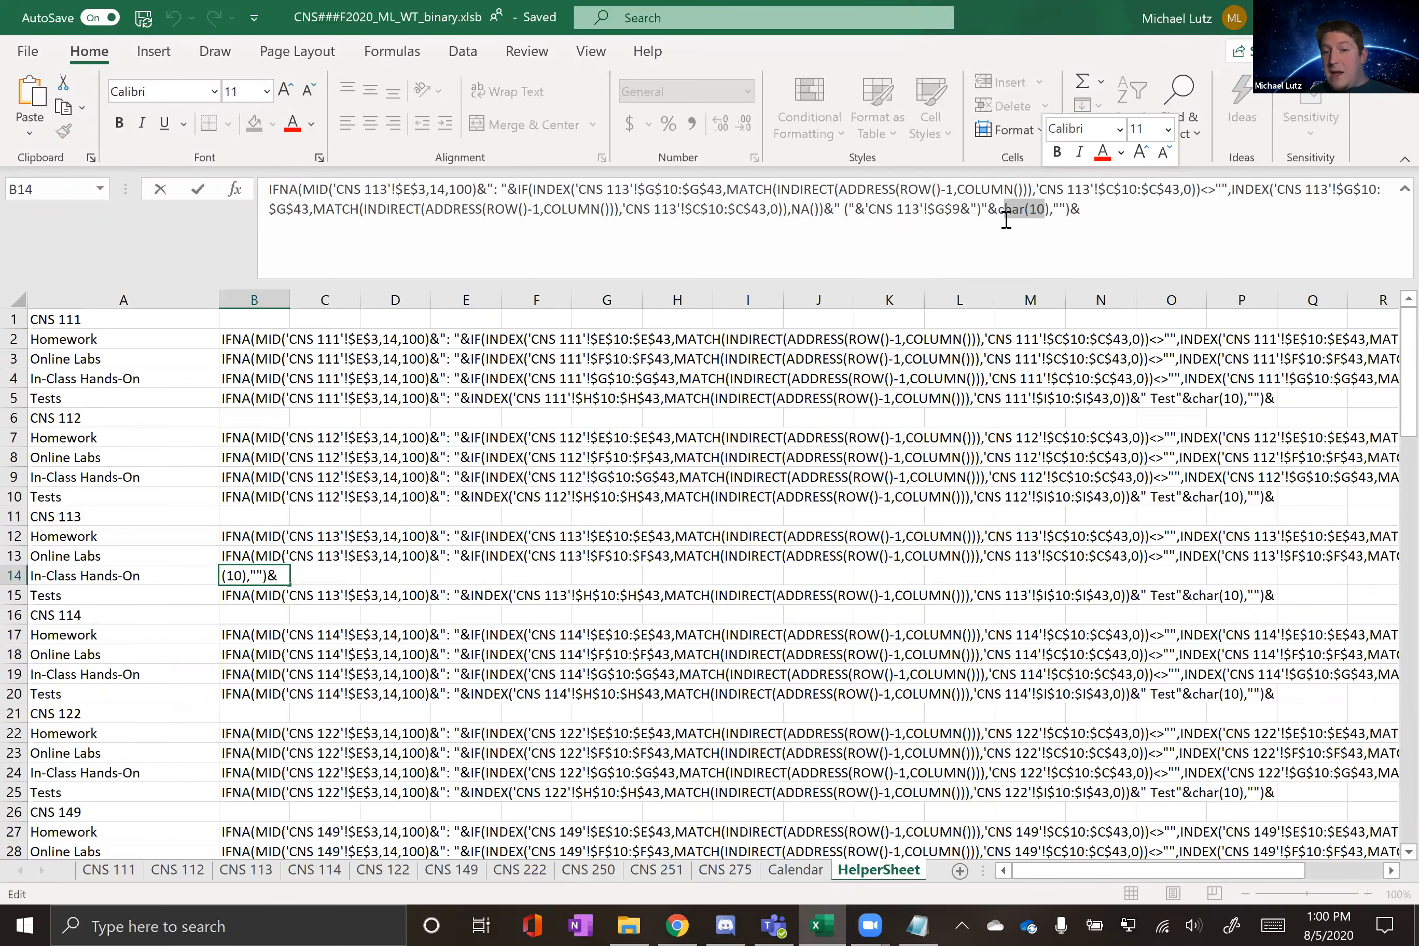
left_click(1039, 210)
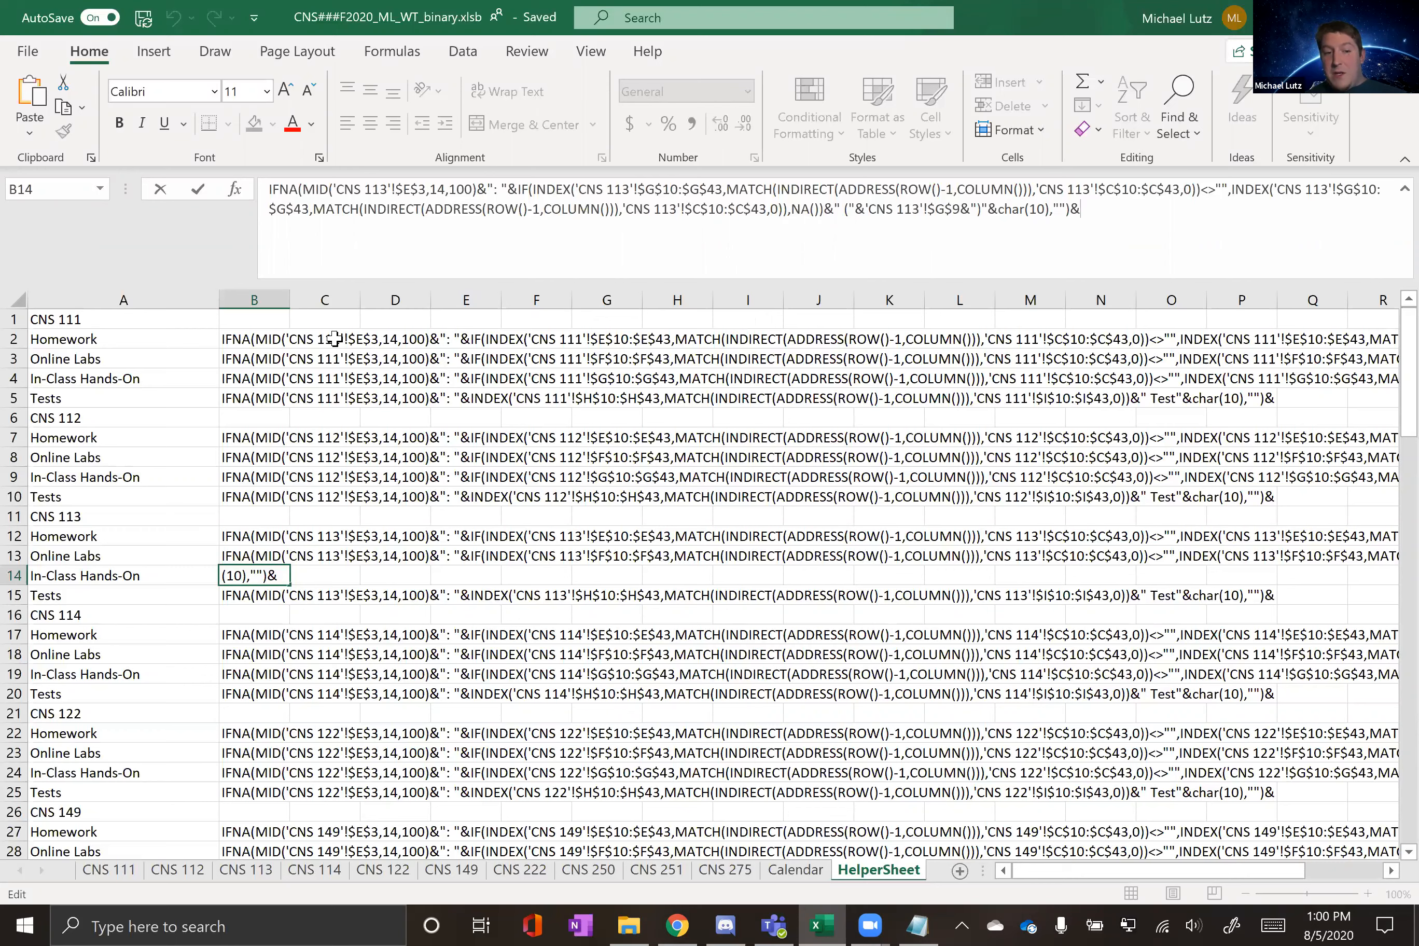
Step: Review the HelperSheet formulas from the CNS 111 Homework, Online Labs and Tests rows down to CNS 275 In-Class Hands-On
left_click(253, 342)
left_click(252, 359)
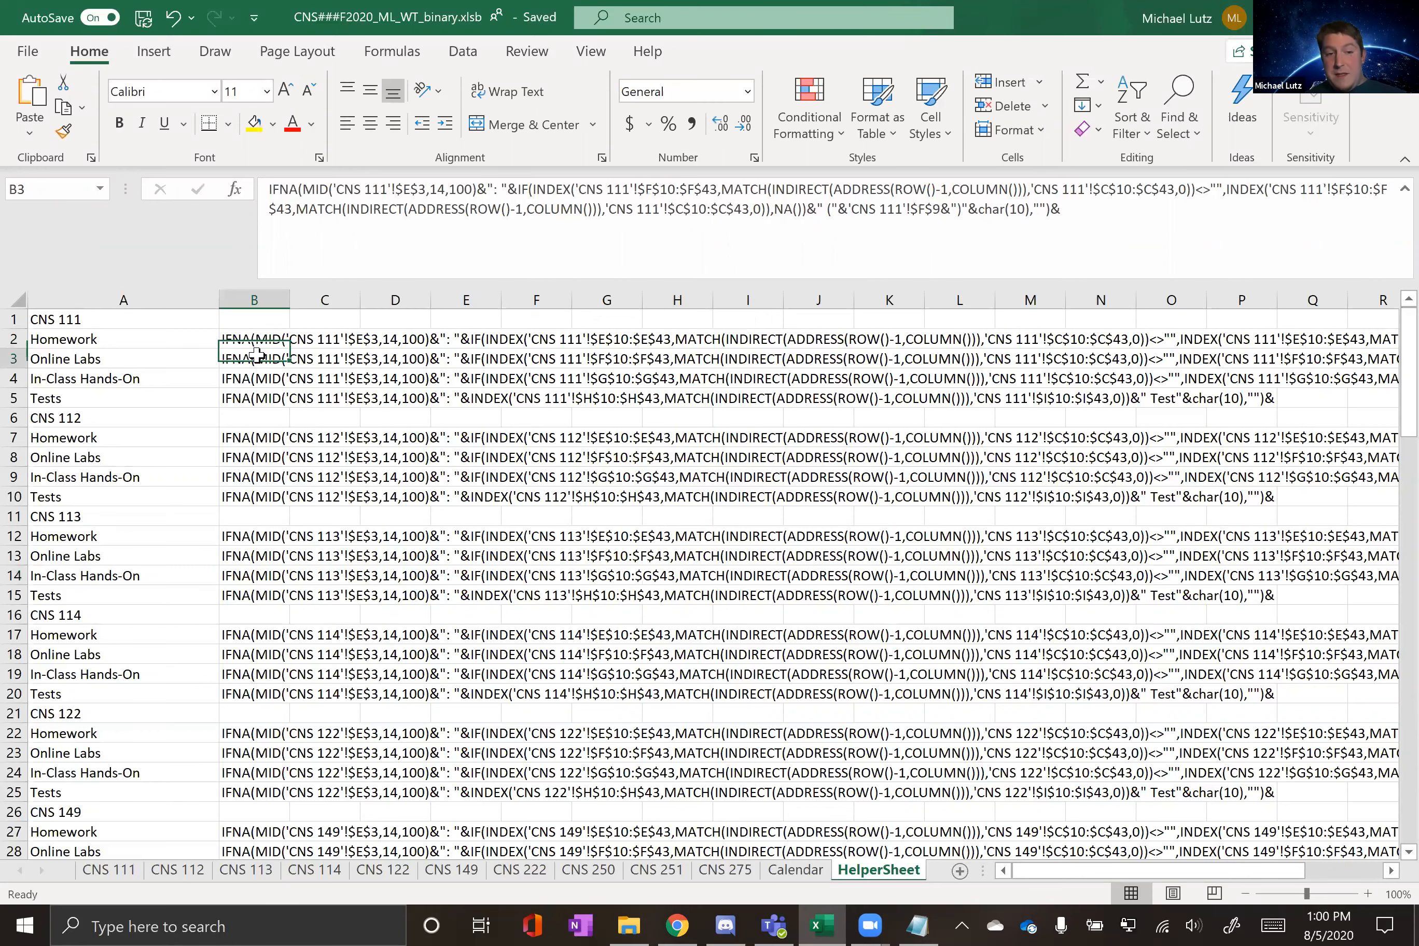
left_click(253, 391)
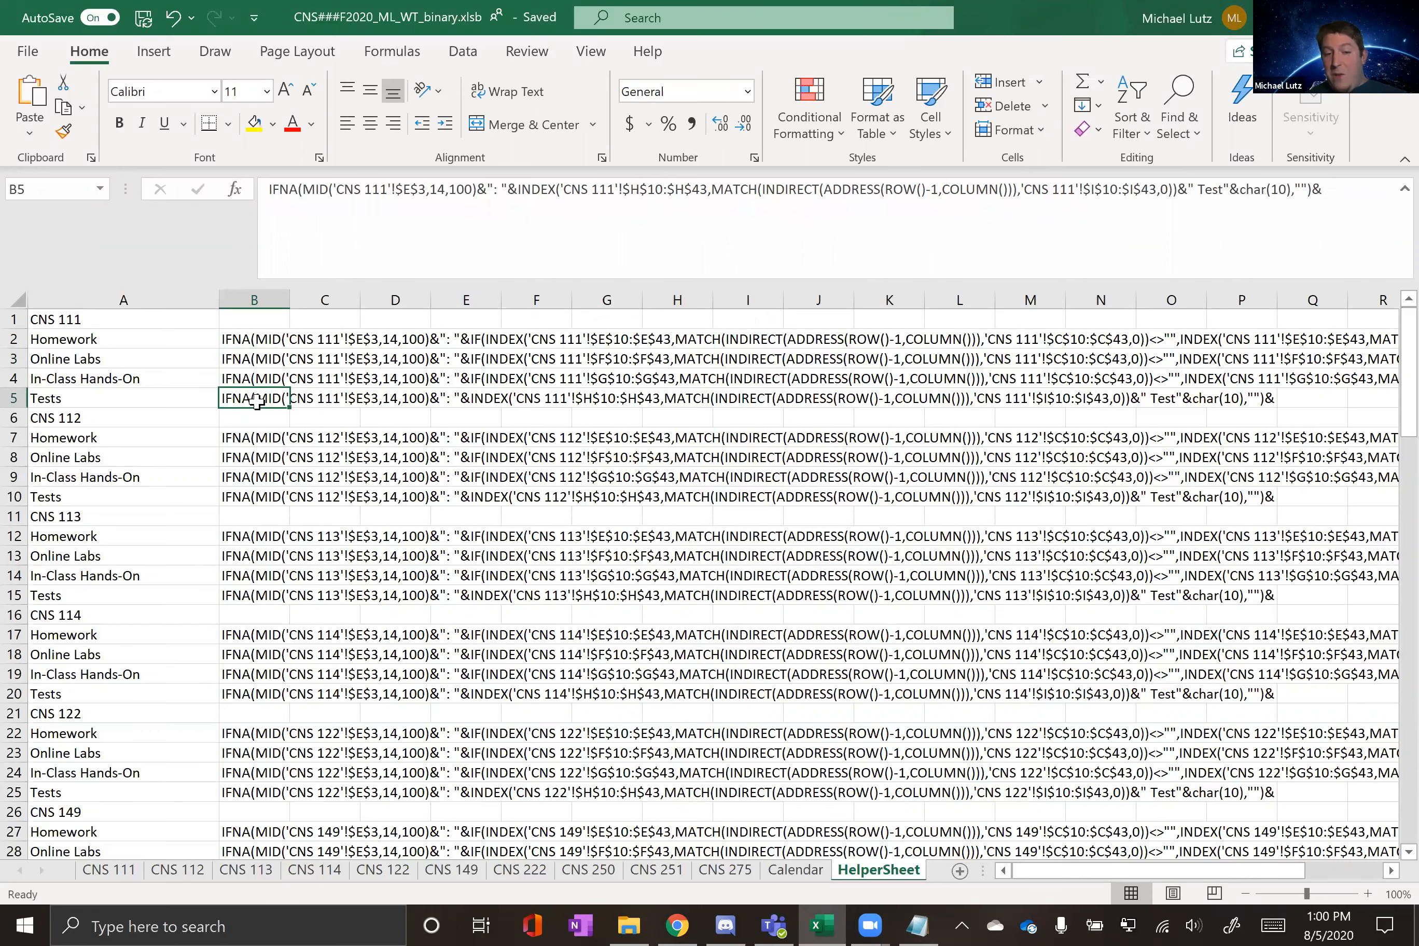
scroll(255, 427, "down", 7)
scroll(255, 480, "down", 3)
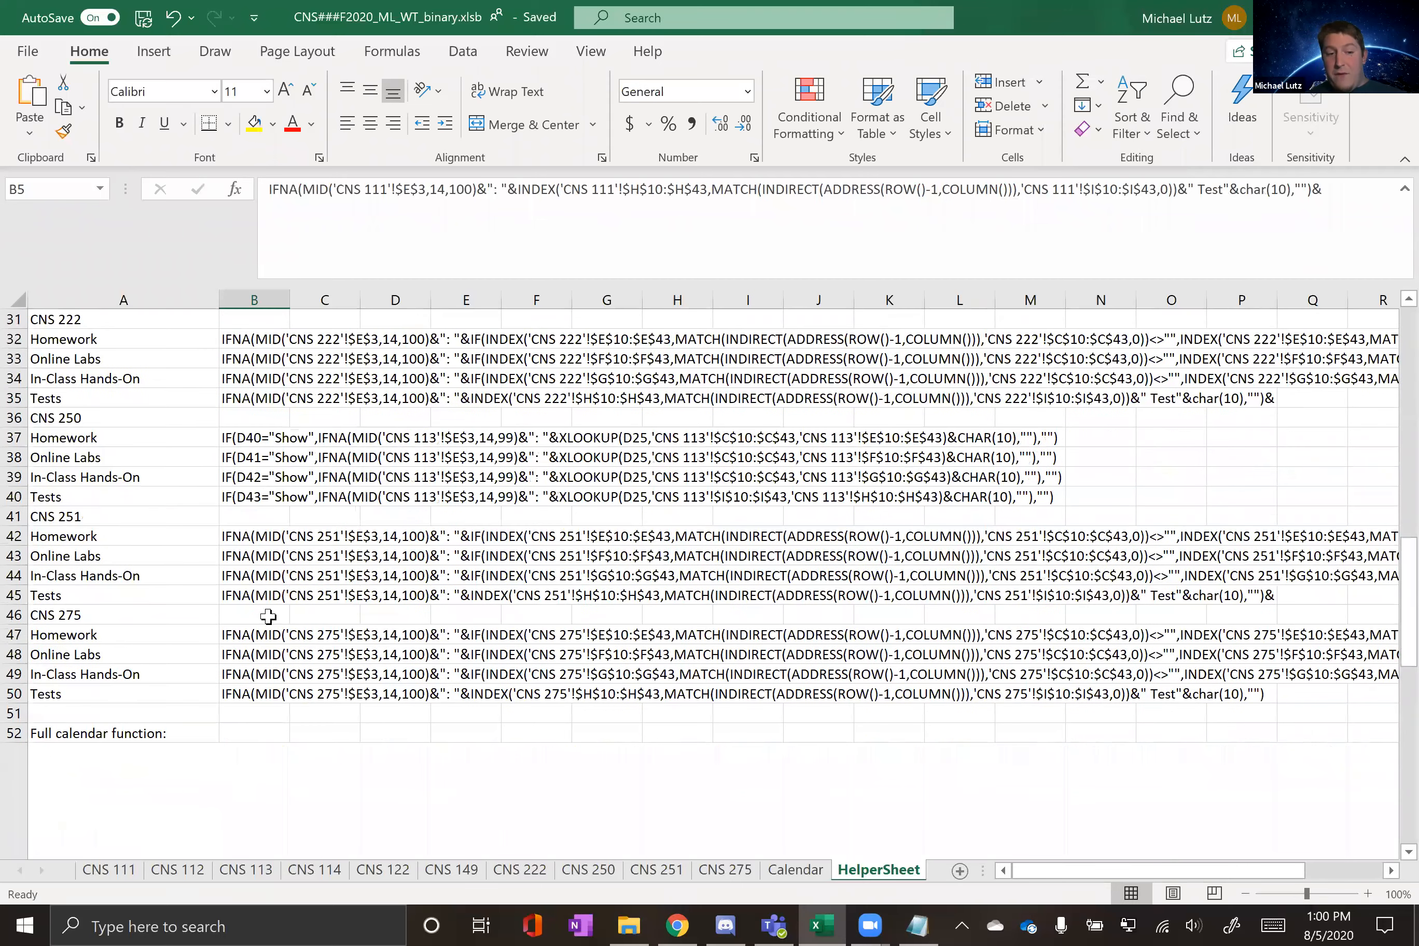
left_click(259, 674)
Step: Compare the August 26 and August 27 formulas on the Calendar sheet, focusing on the D25 lookup value in D26
left_click(795, 870)
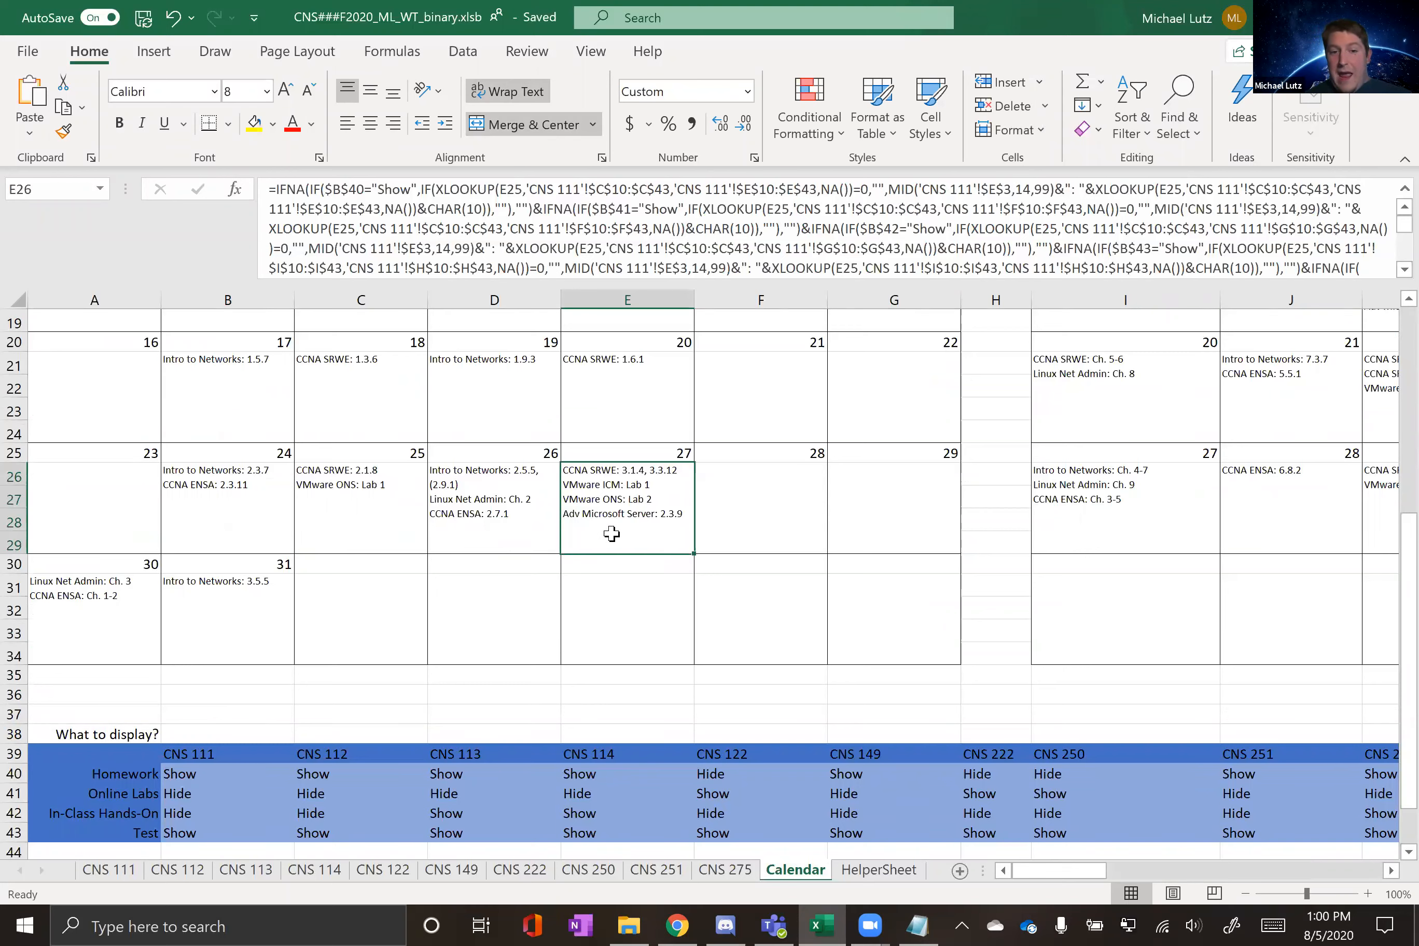
left_click(499, 532)
left_click(611, 523)
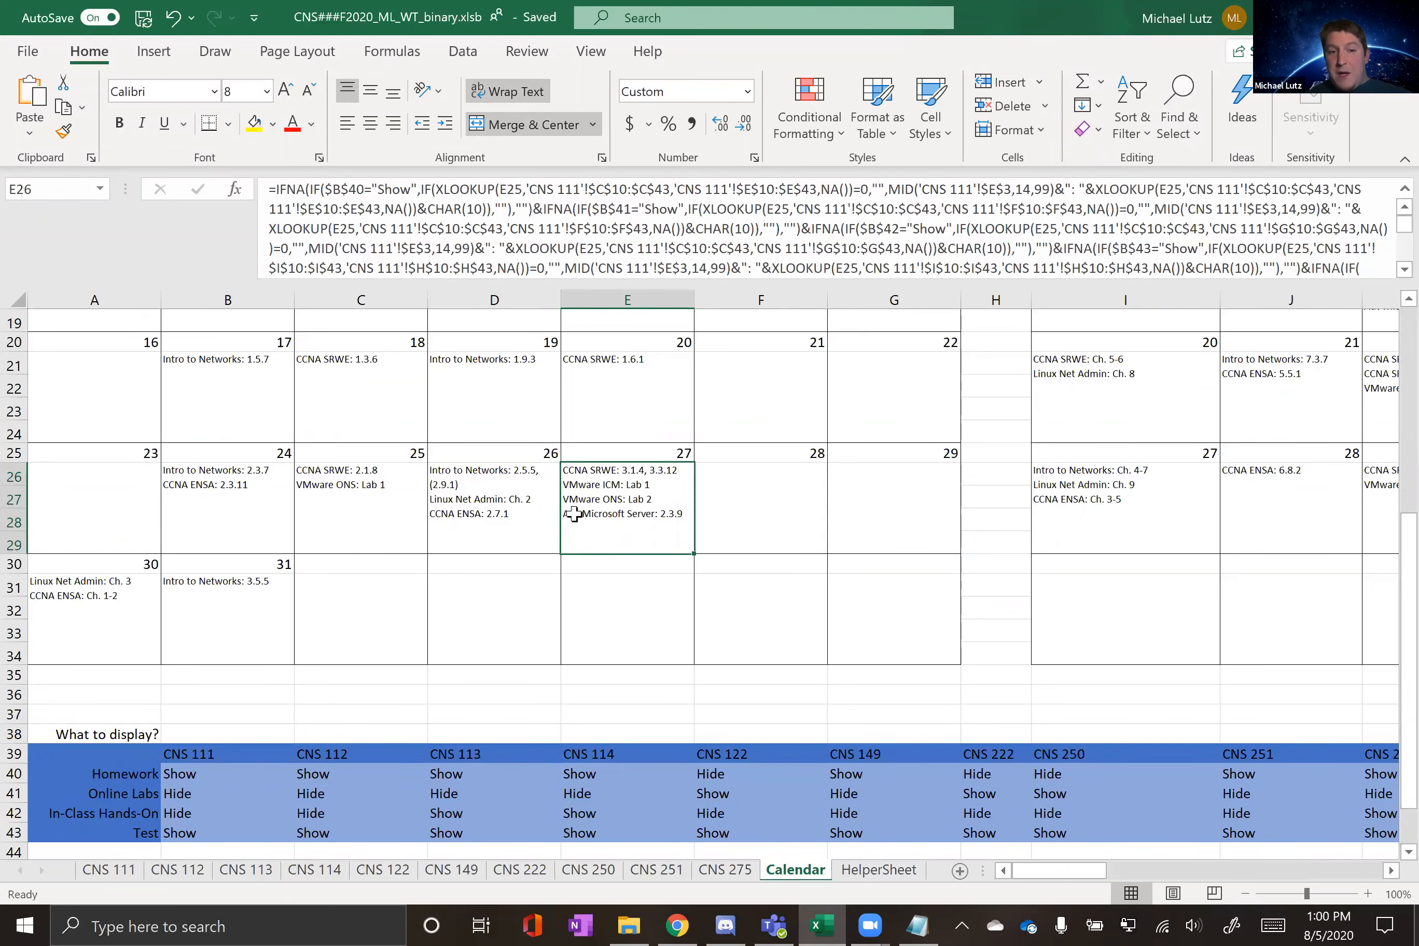
left_click(516, 498)
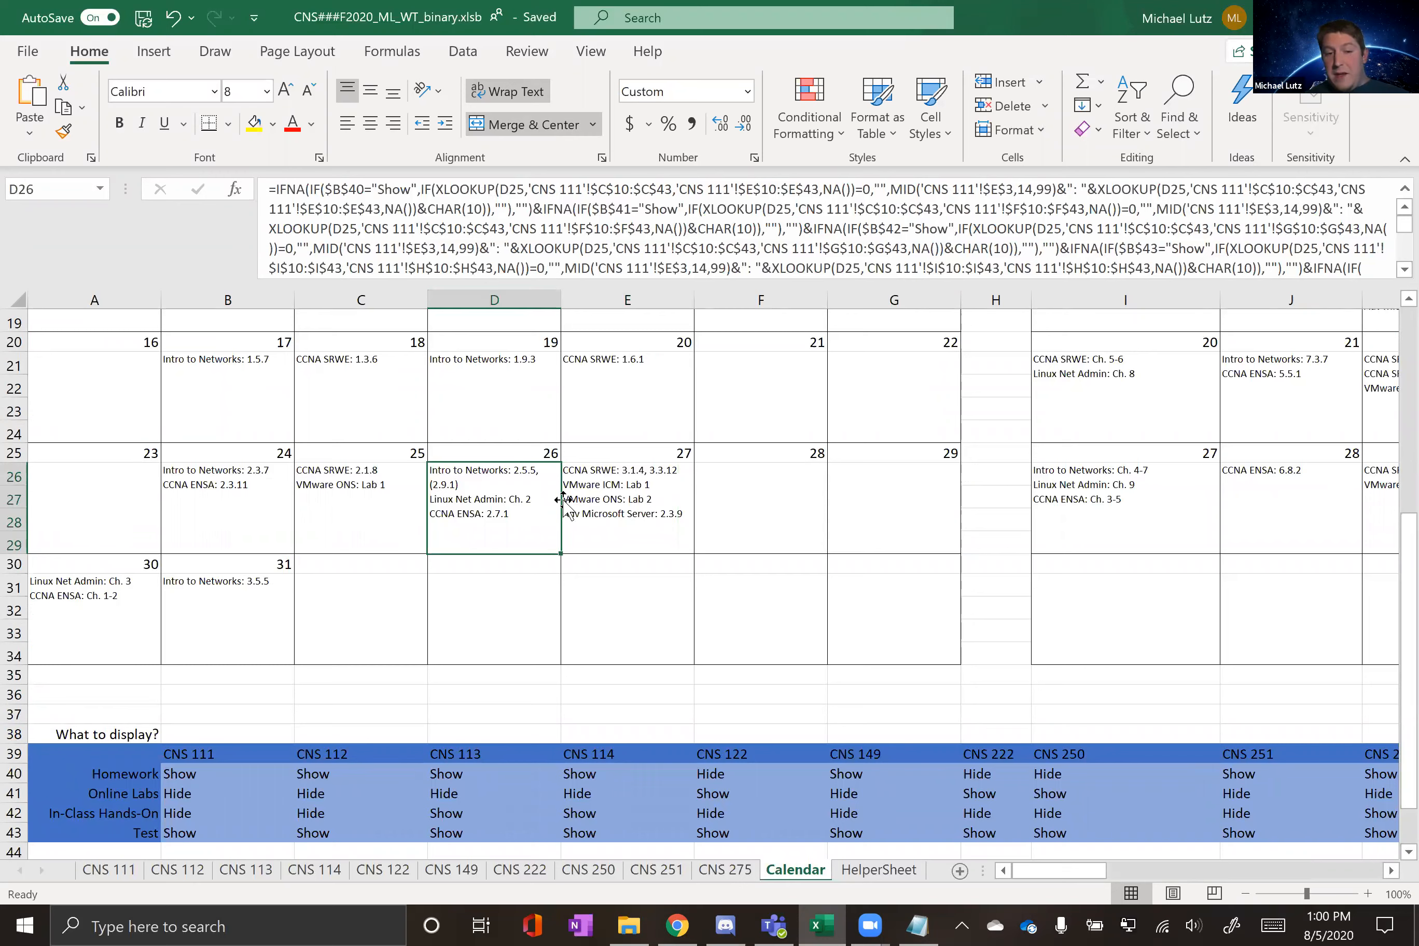
left_click(618, 504)
left_click(528, 506)
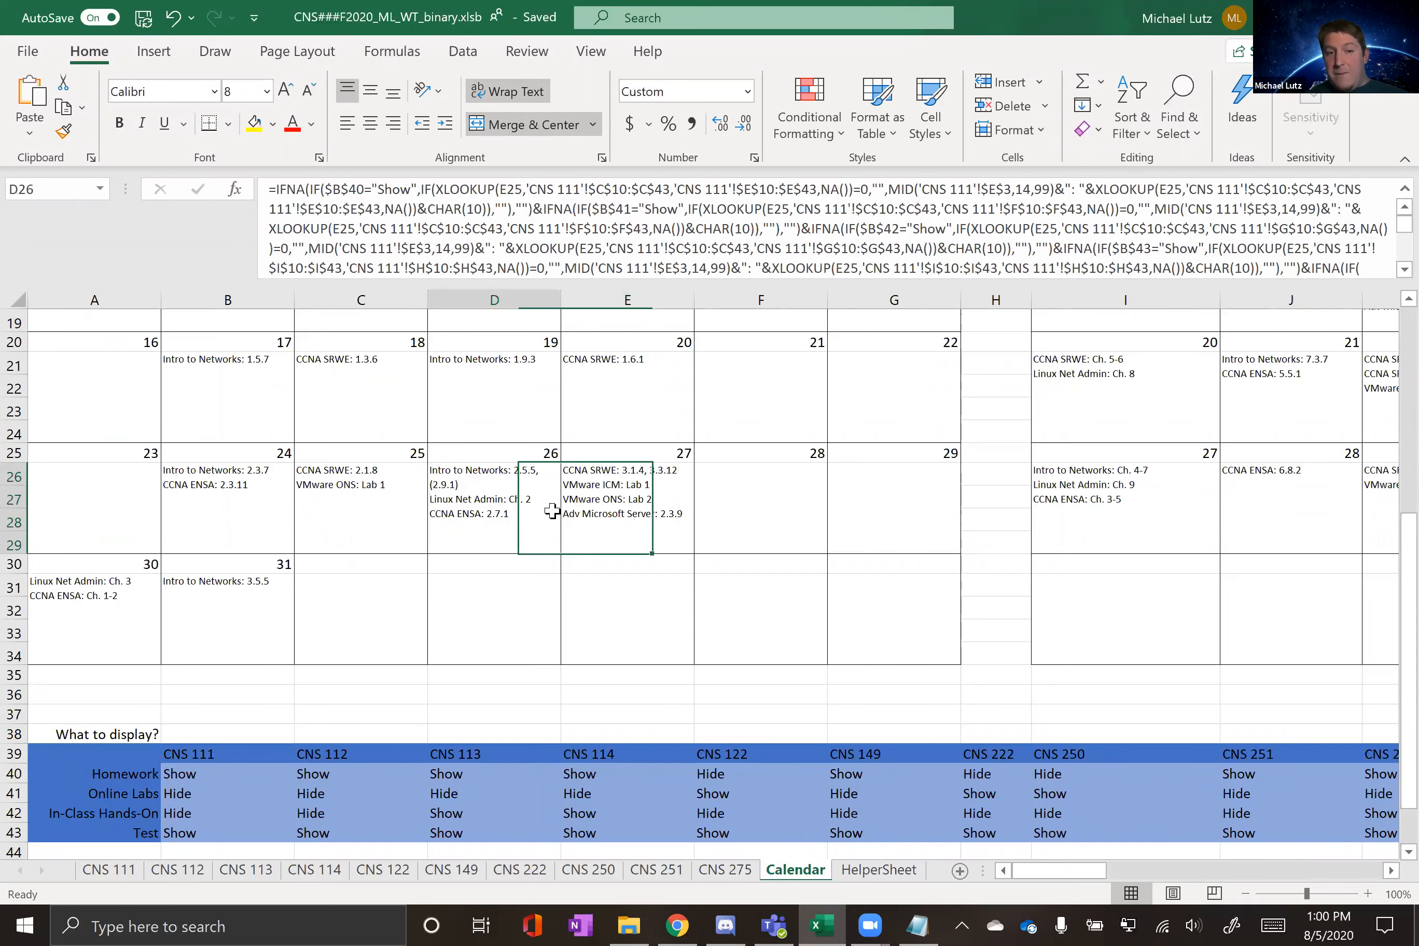
left_click(508, 190)
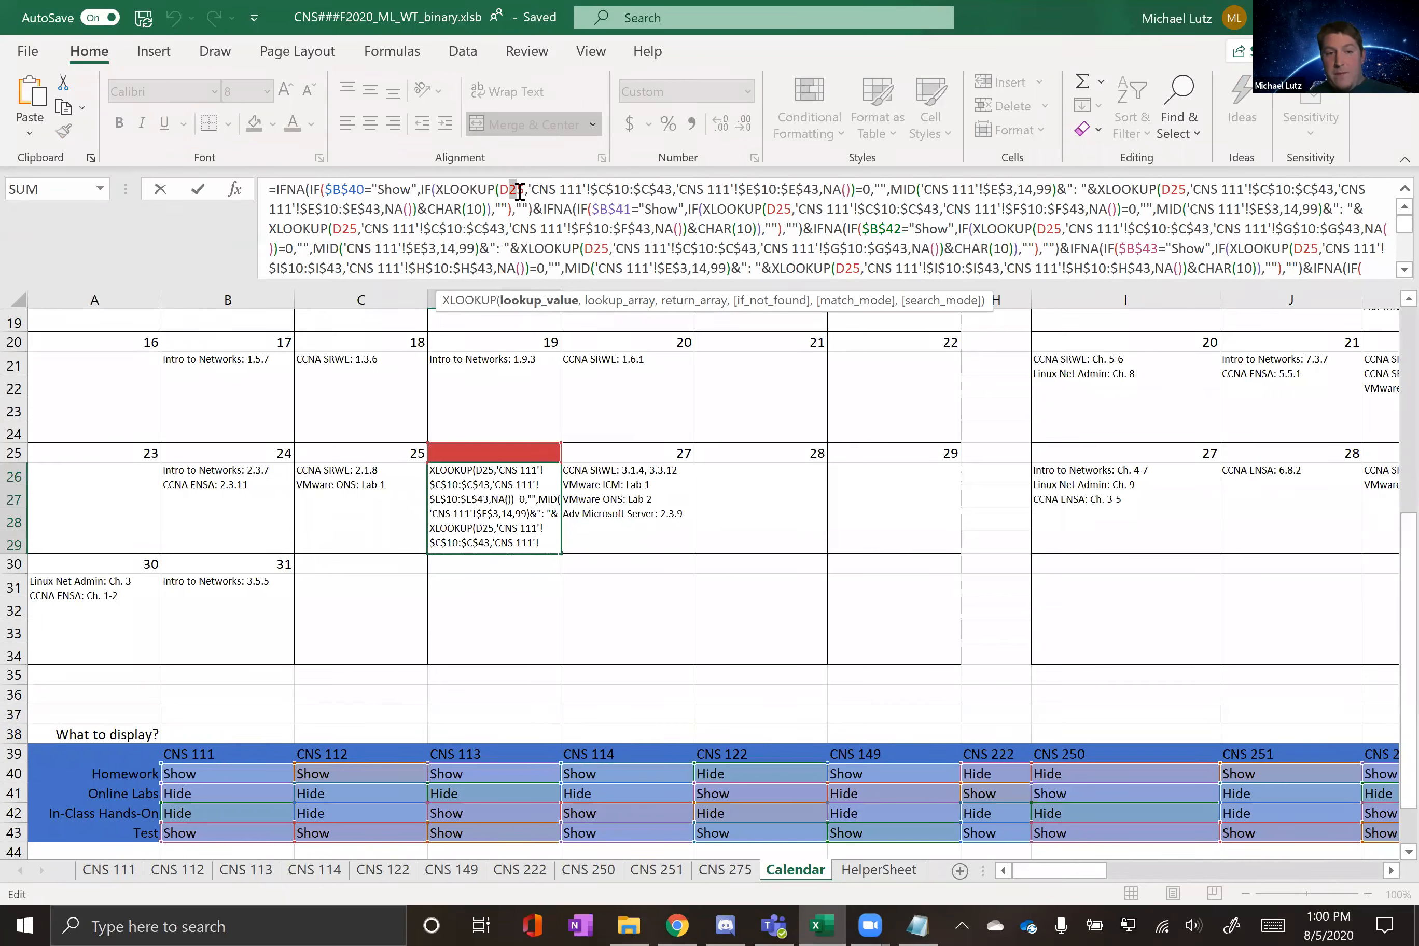
key("Escape")
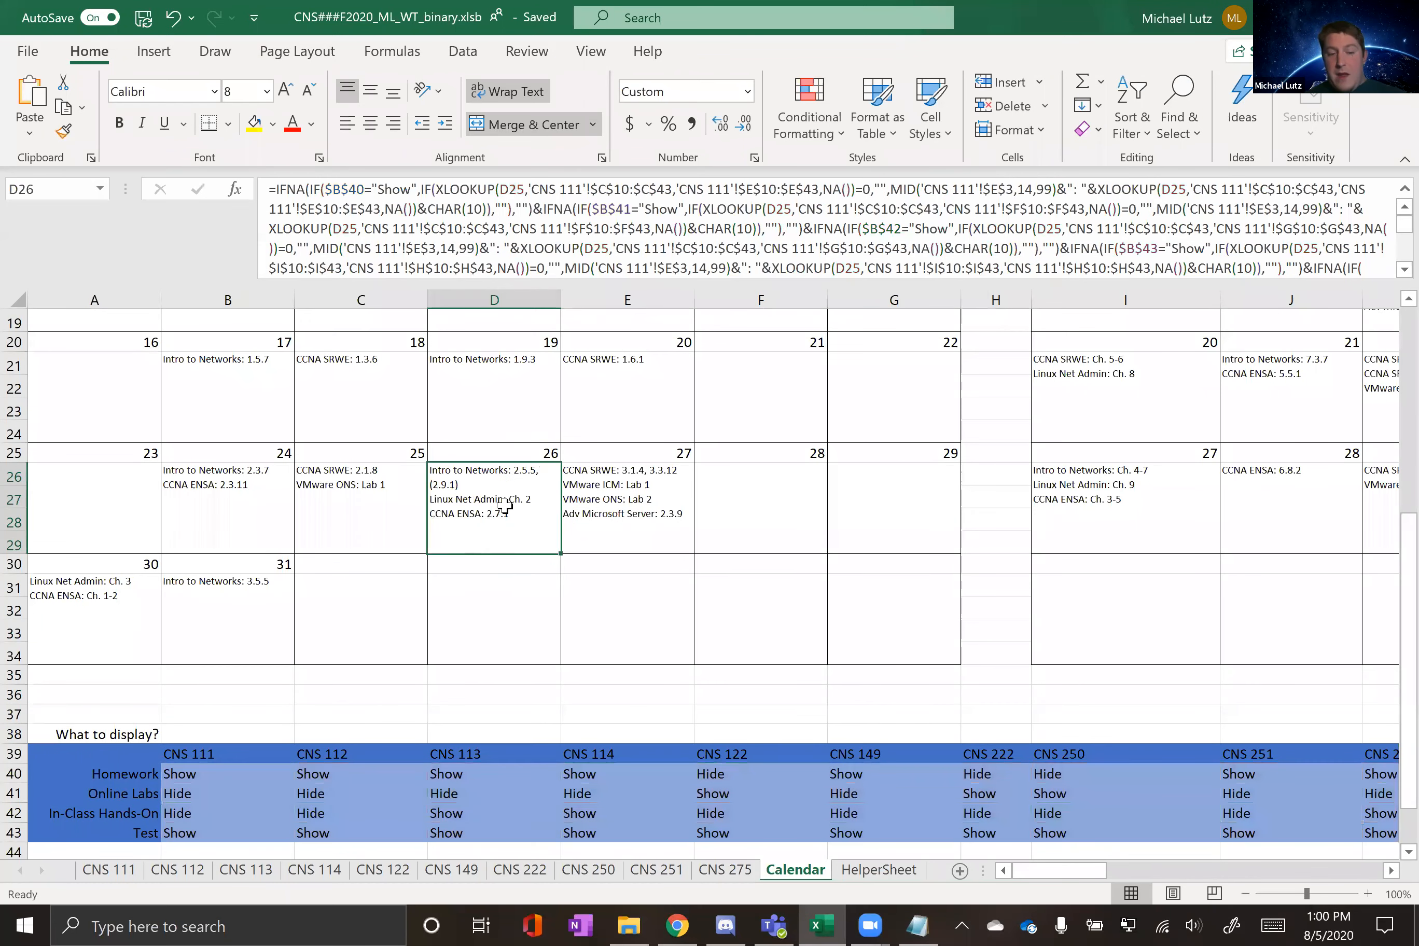
Step: Trace the date reference across the late August Calendar cells, ending with the A30 lookup value in the August 30 formula
left_click(516, 456)
left_click(539, 504)
key("Right")
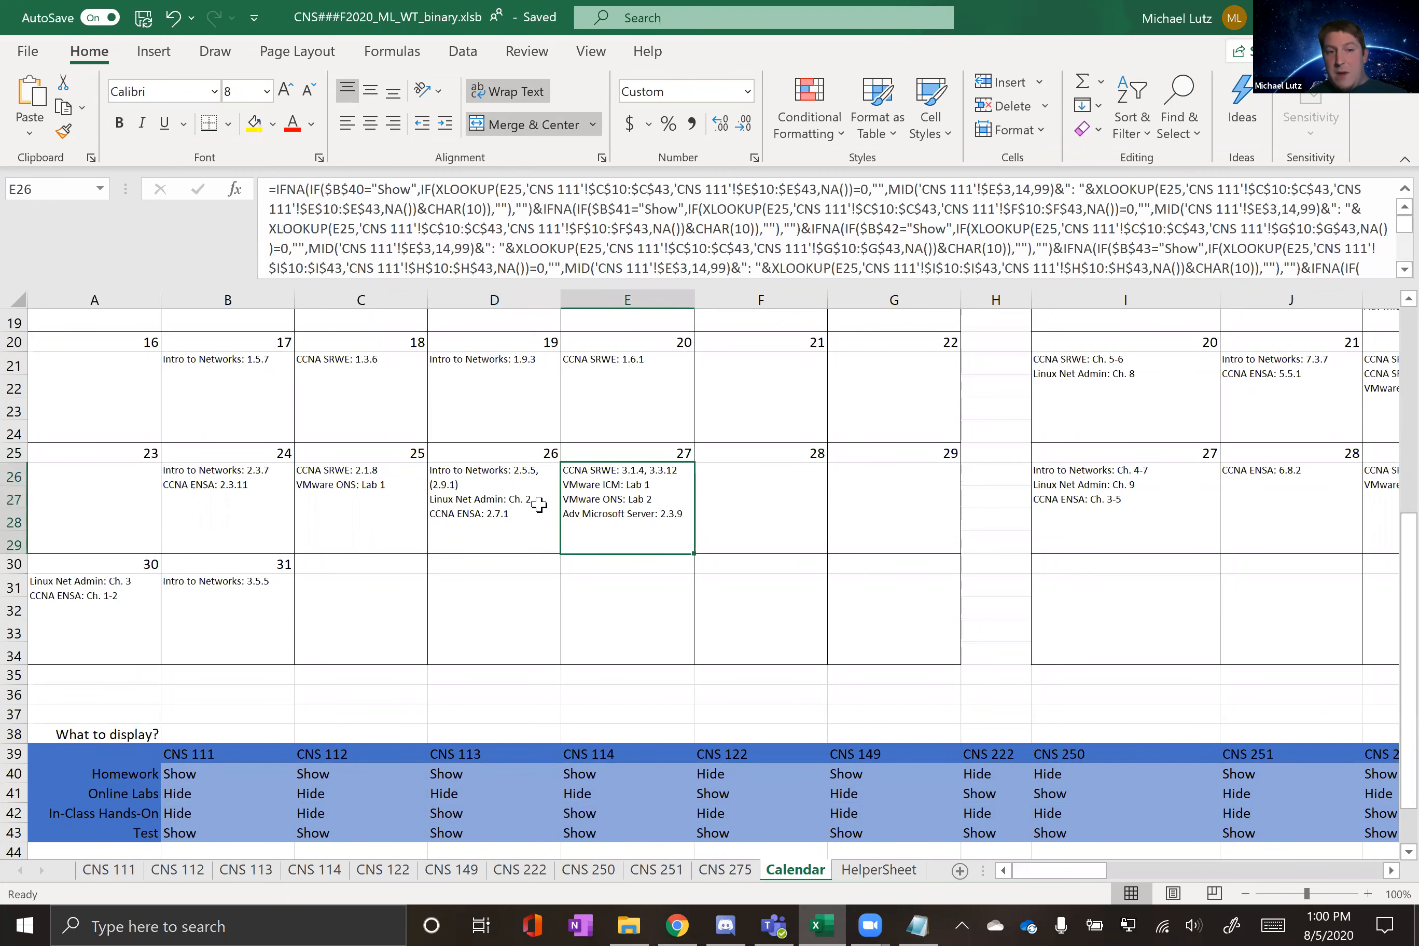
key("Right")
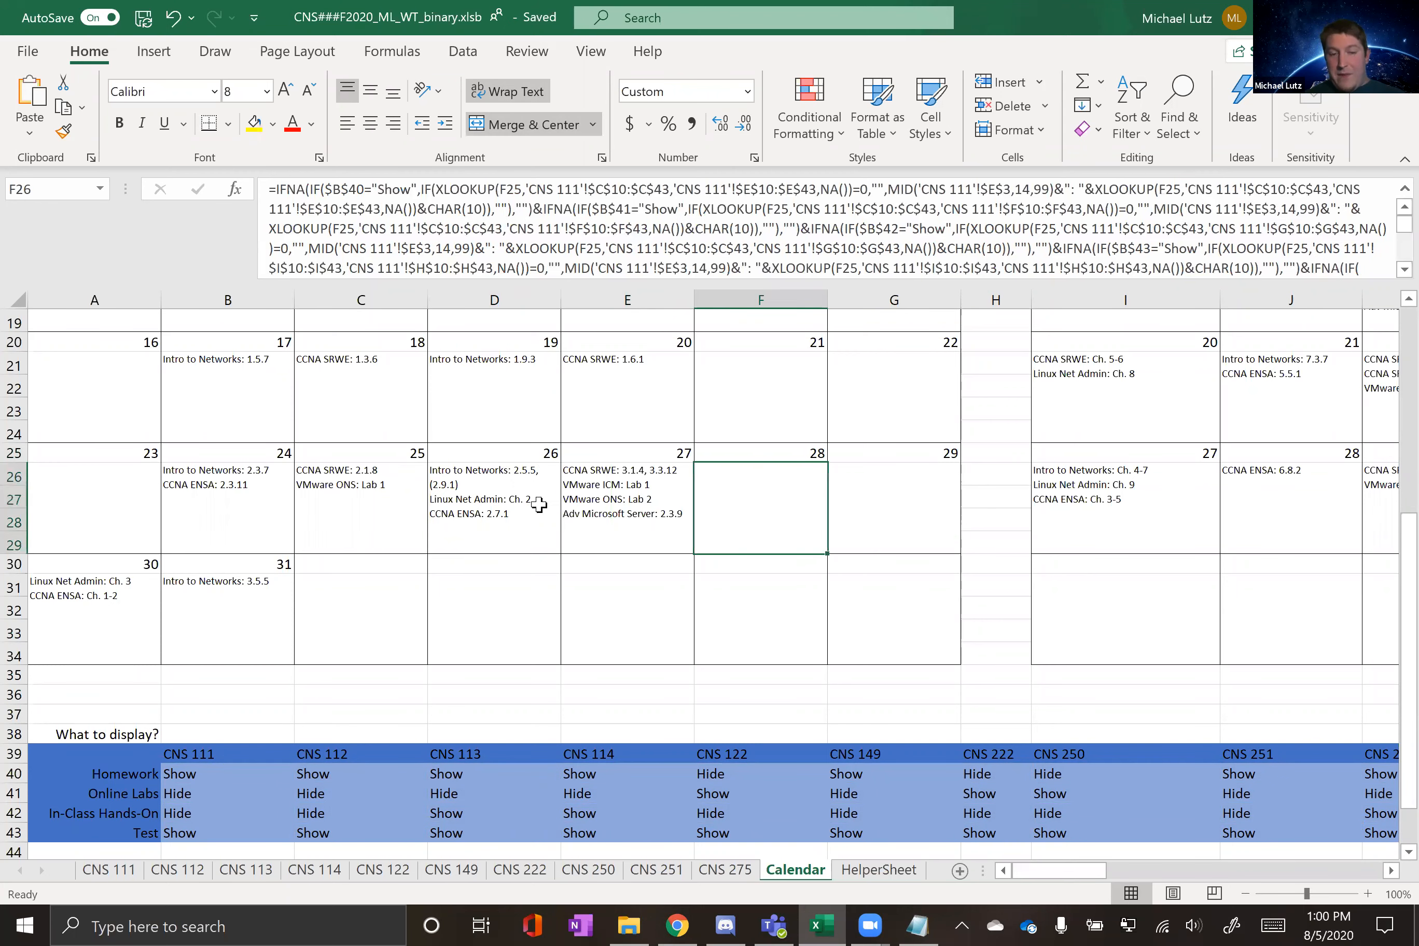
key("Right")
key("Down")
key("Left")
key("Left")
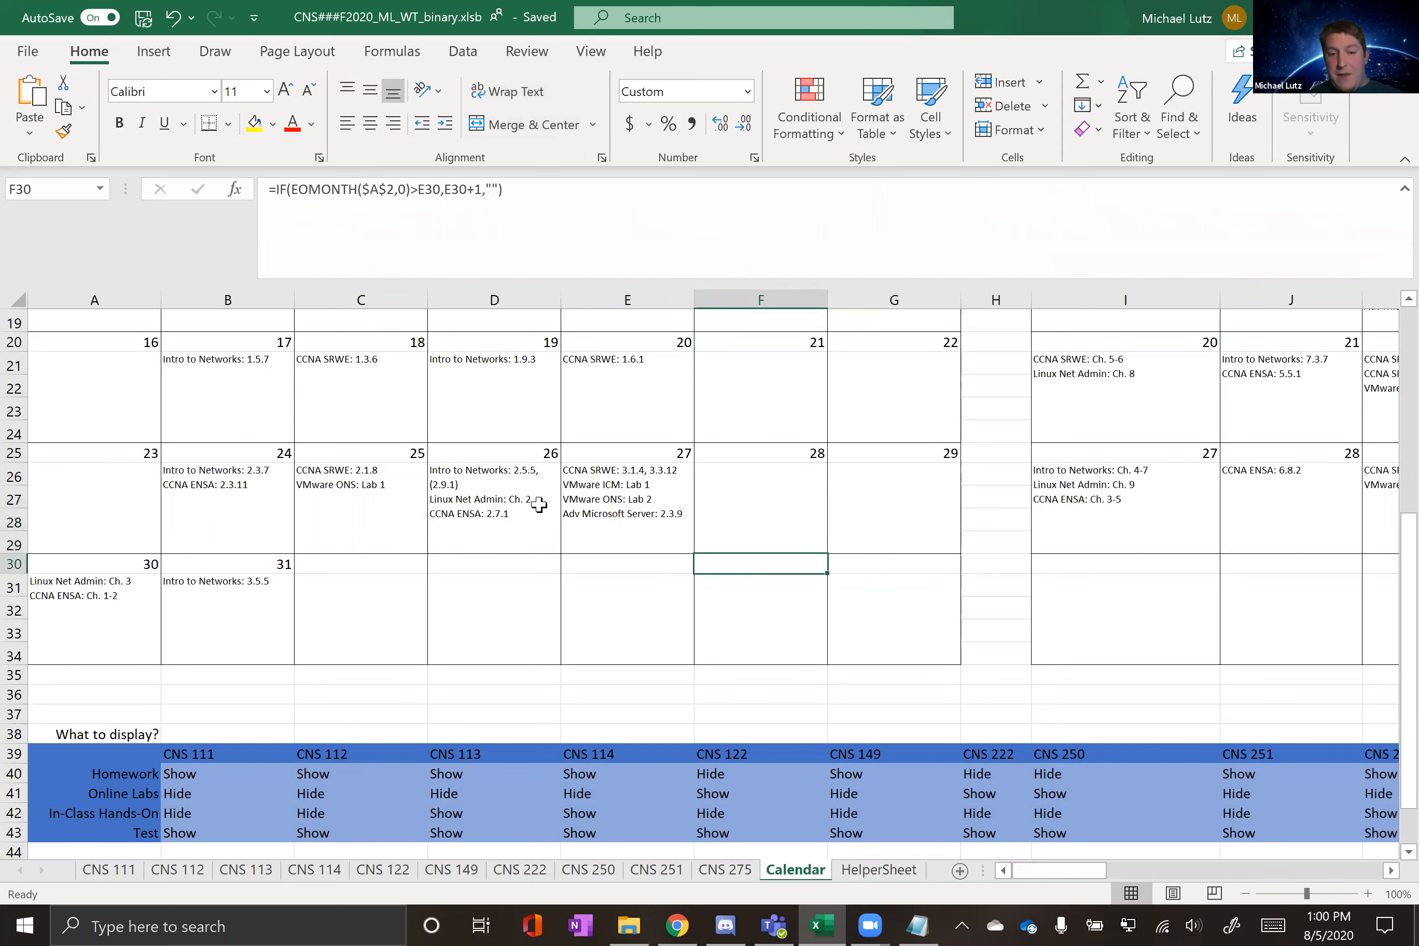
key("Down")
key("Left")
key("Left")
key("Left")
key("Left")
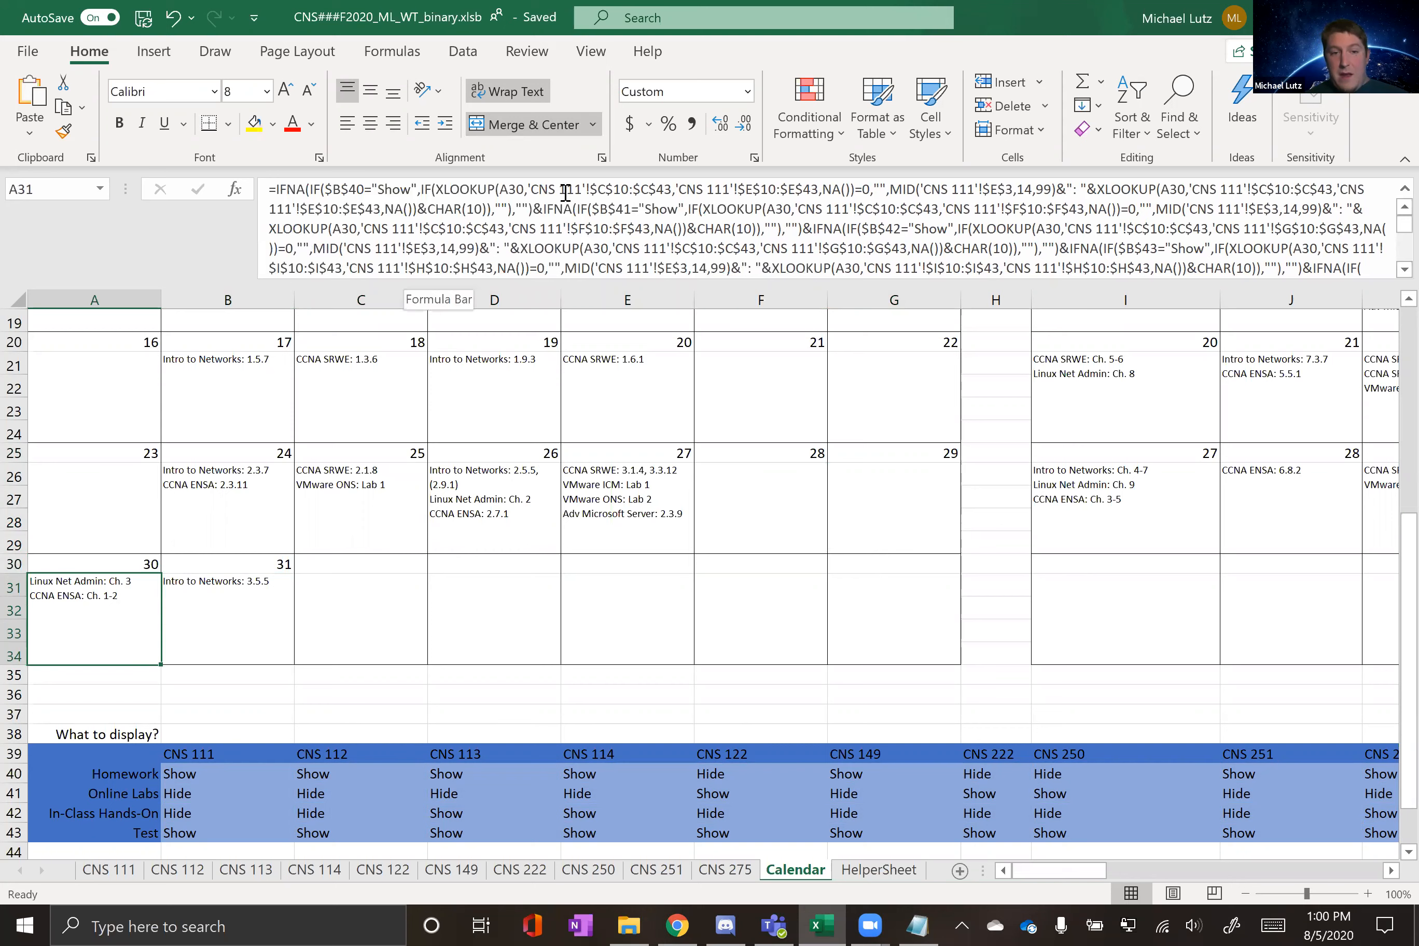
left_click_drag(525, 190, 499, 190)
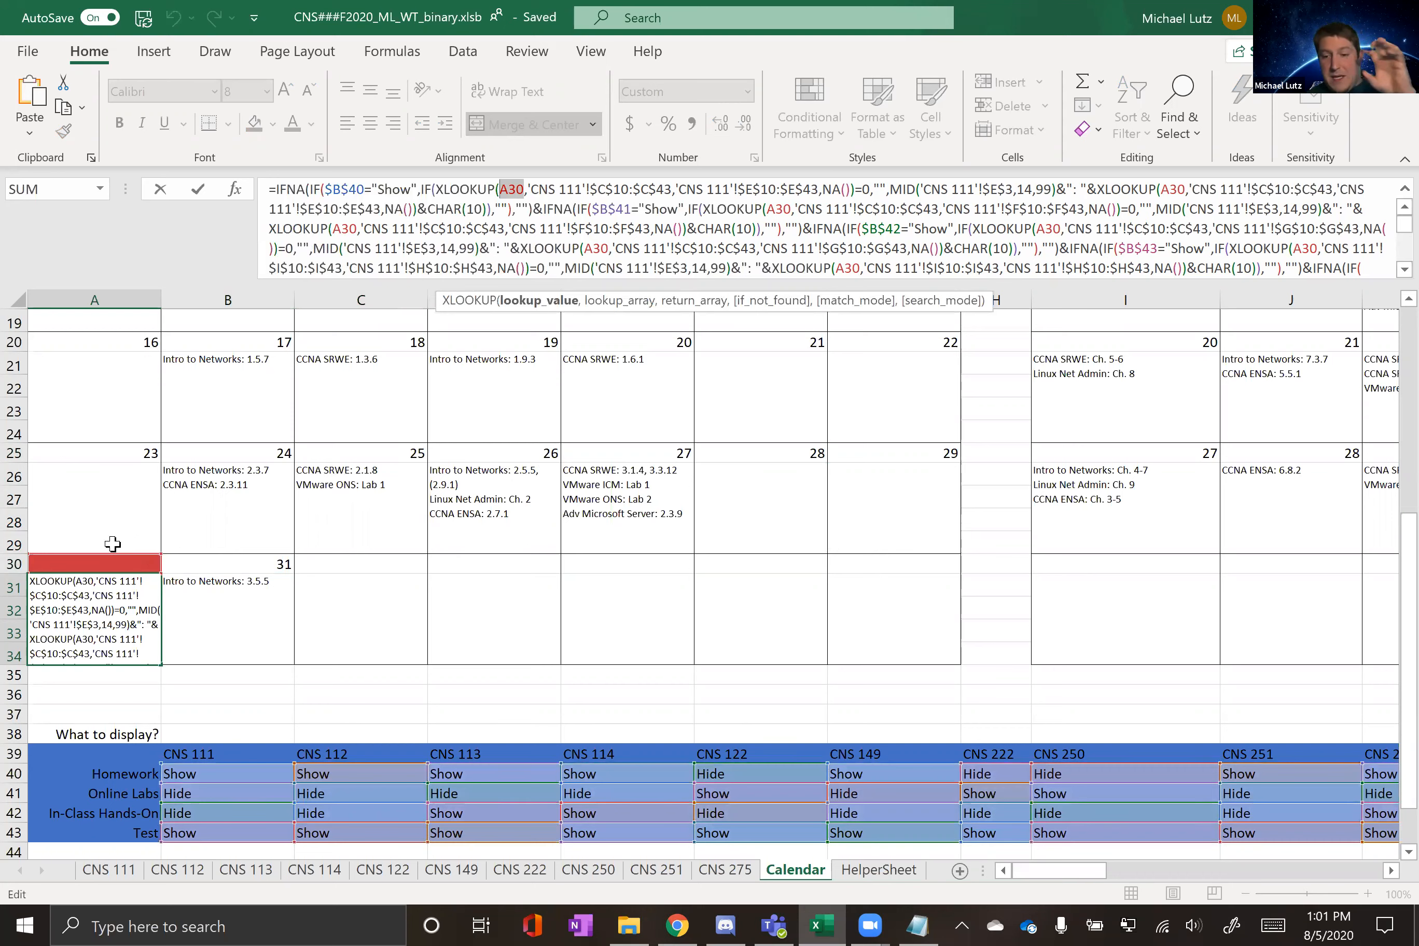
key("Escape")
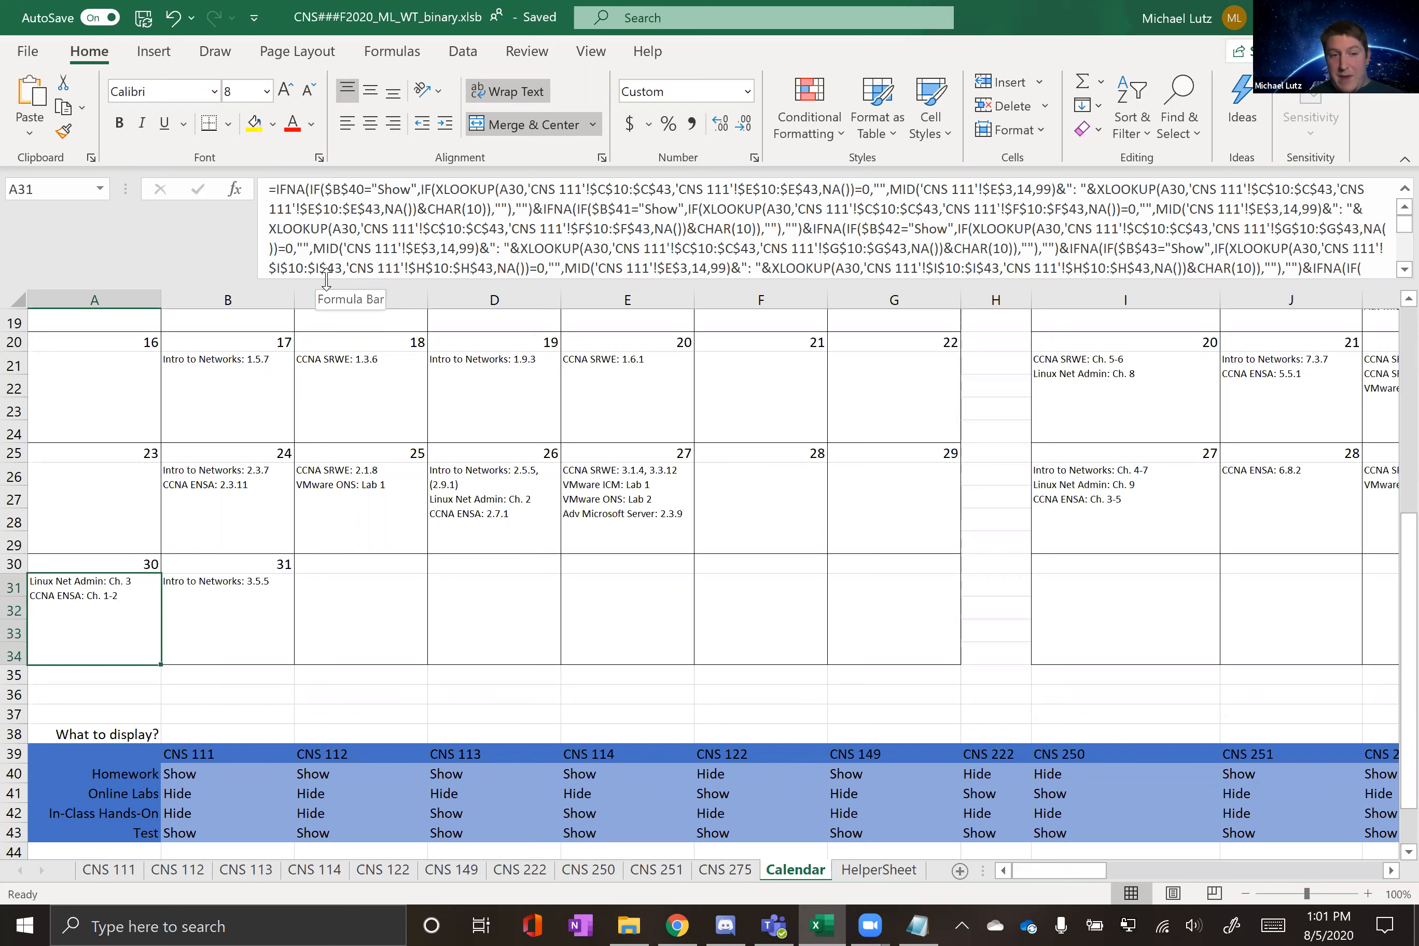
Step: Shrink the formula bar to a single line and select the empty first Monday cell B6 of the August 2020 calendar
left_click_drag(285, 238, 285, 168)
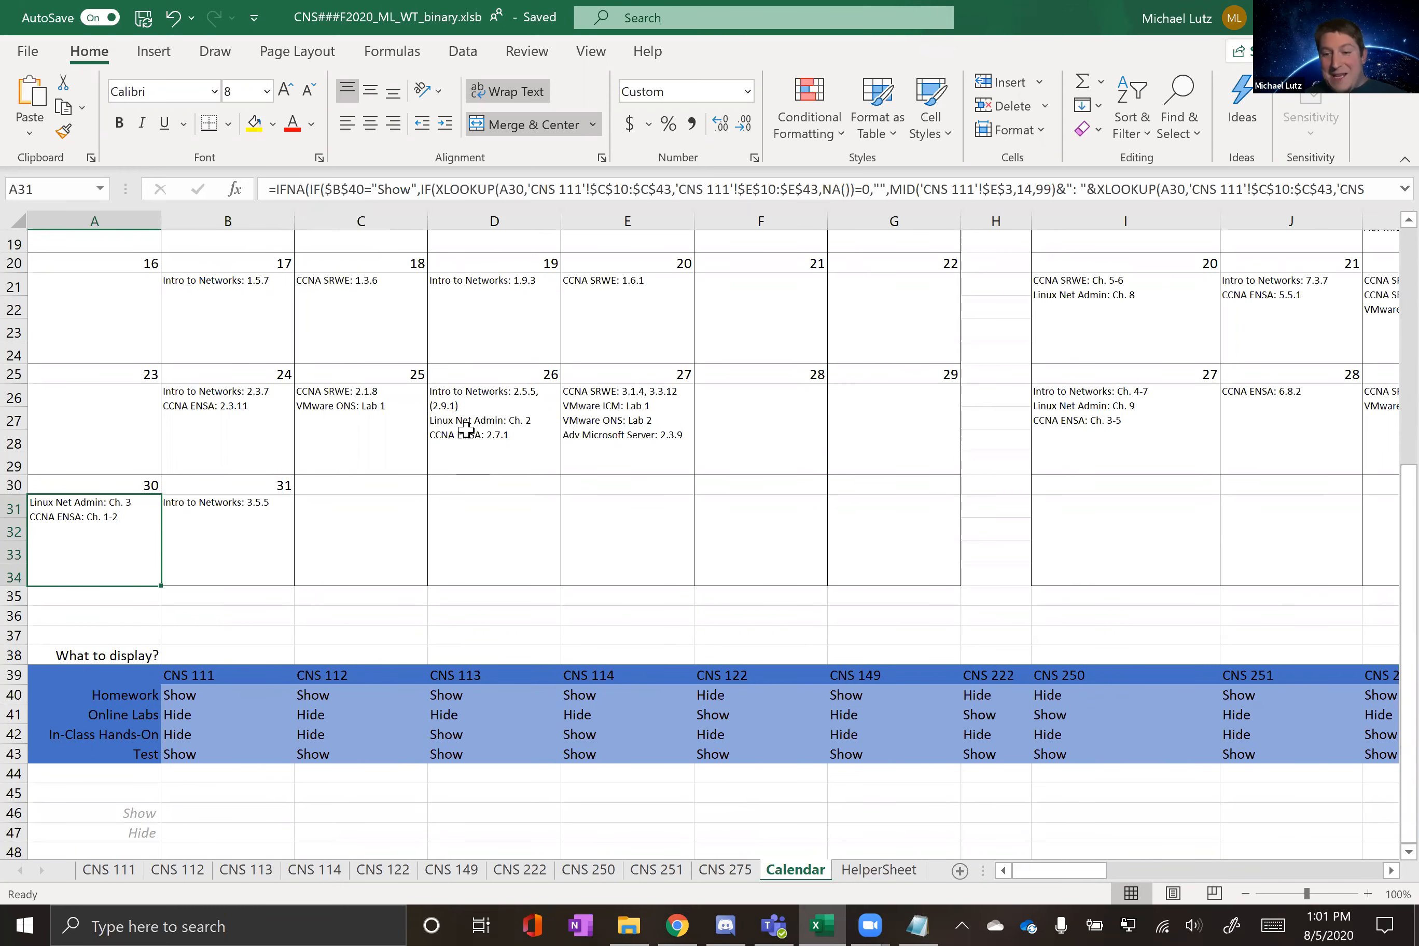
left_click(730, 870)
left_click(806, 870)
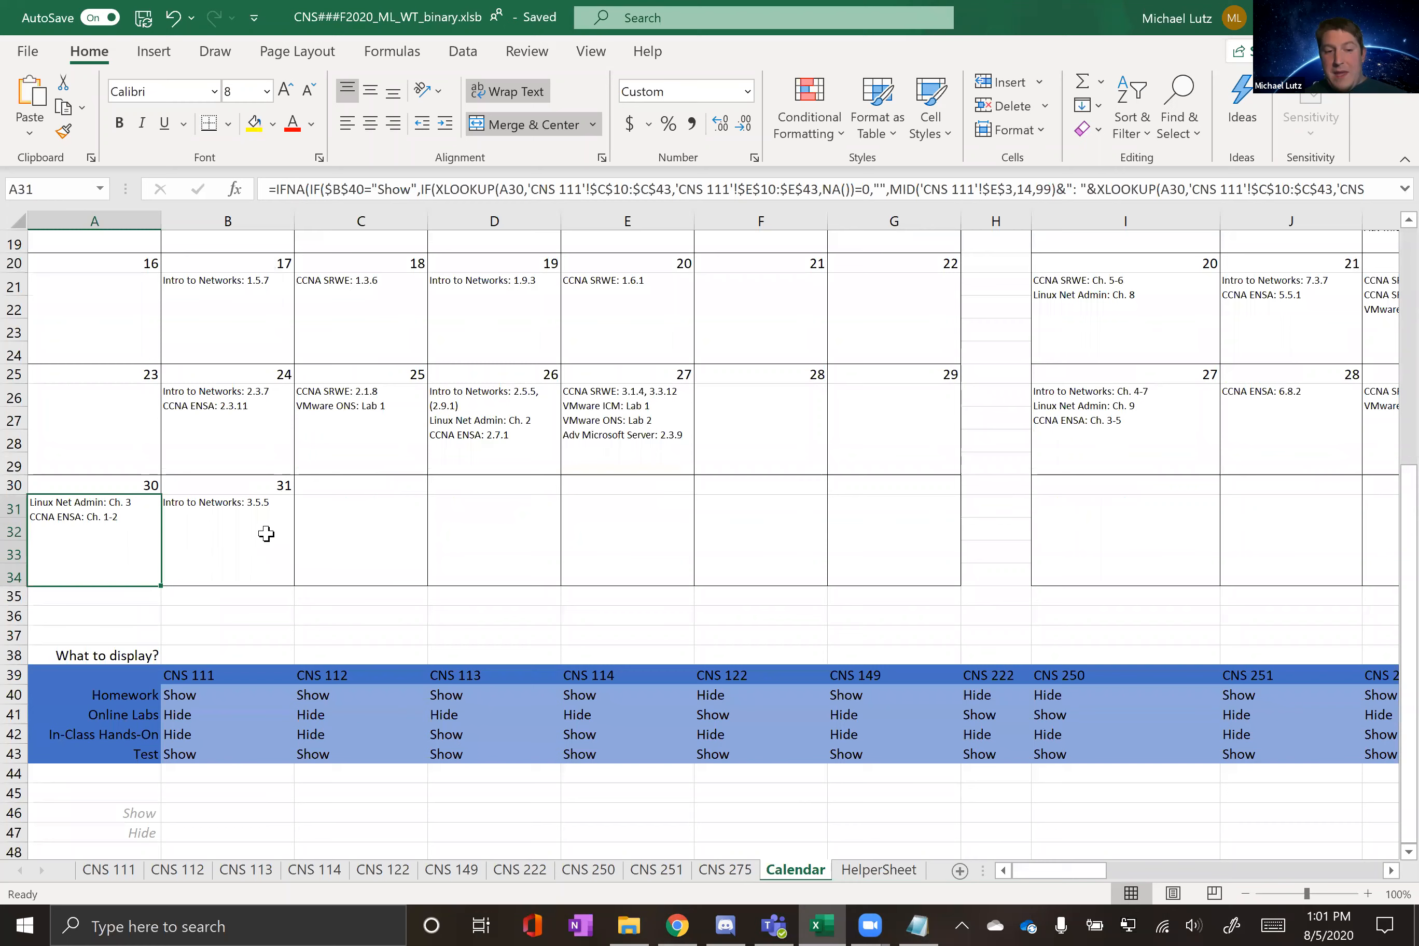
scroll(228, 334, "up", 6)
left_click(227, 328)
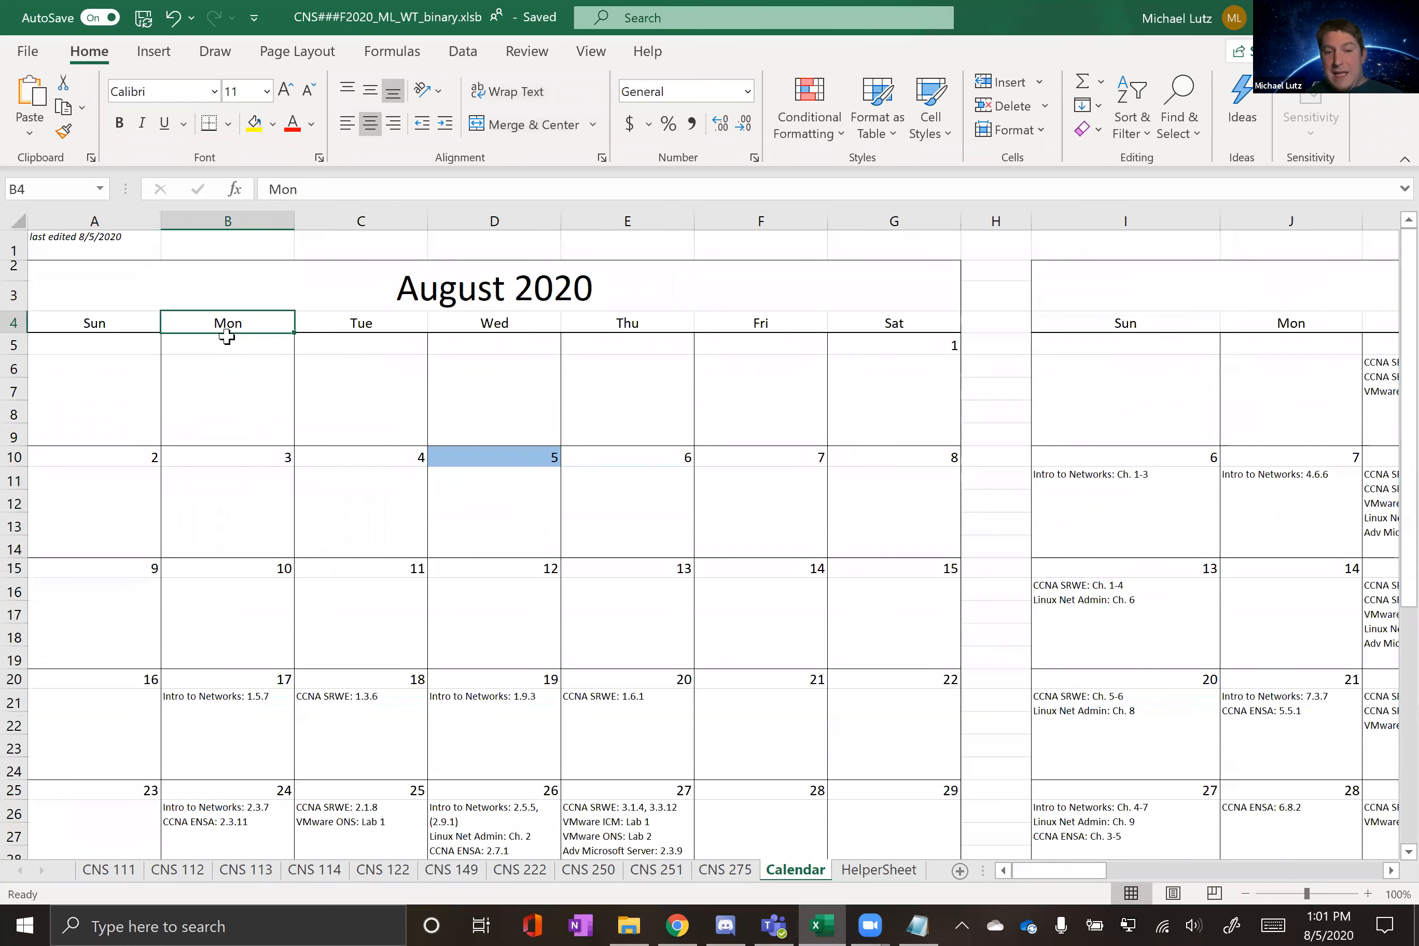
left_click(220, 432)
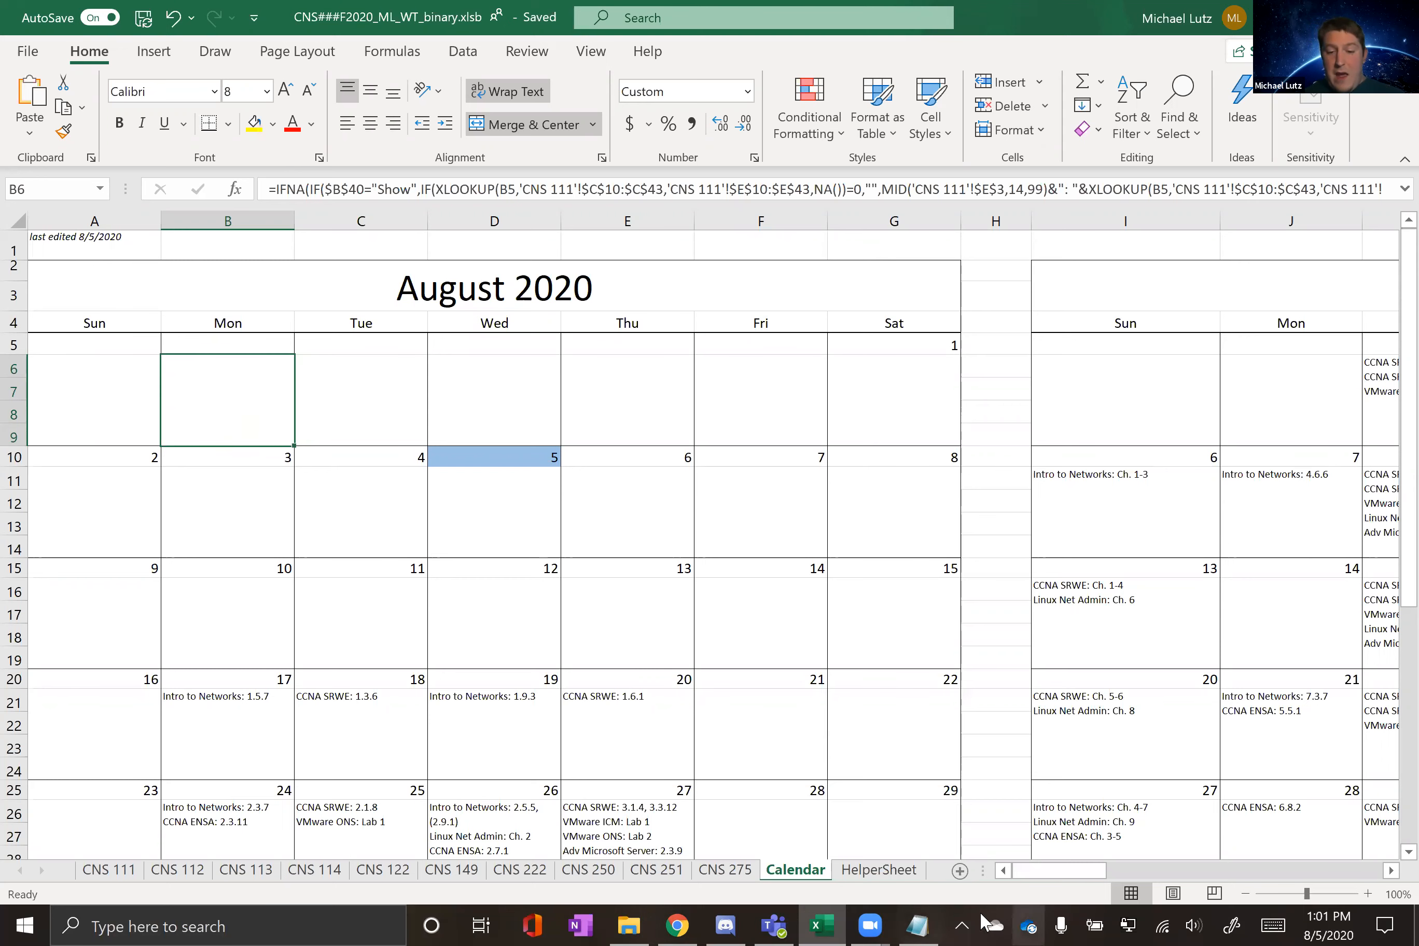
Step: Open Task Manager and arrange it side by side with the Excel workbook
right_click(950, 921)
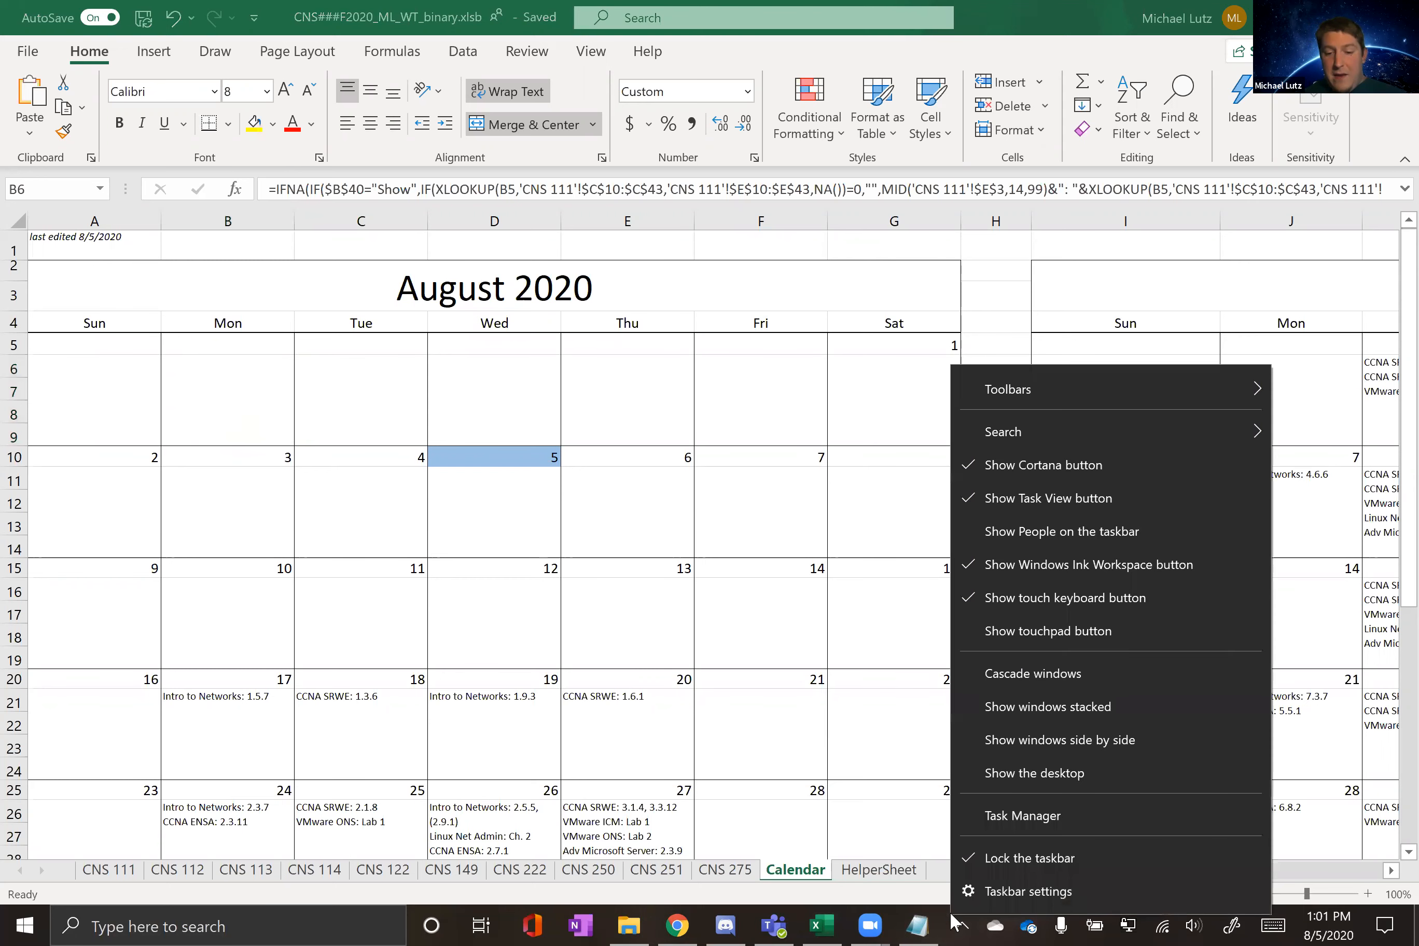
left_click(1017, 818)
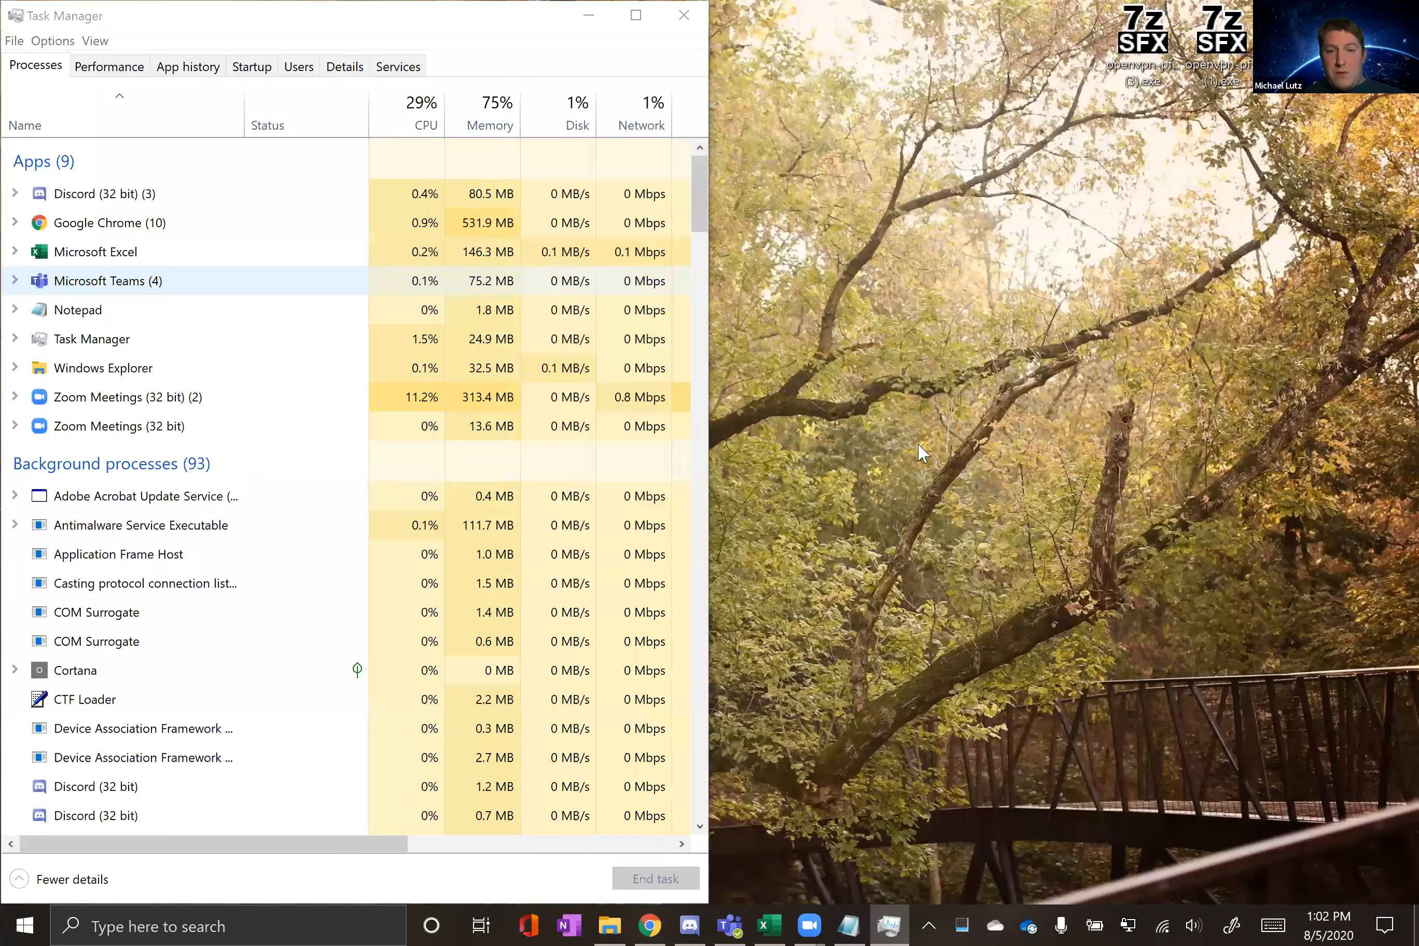
left_click(839, 284)
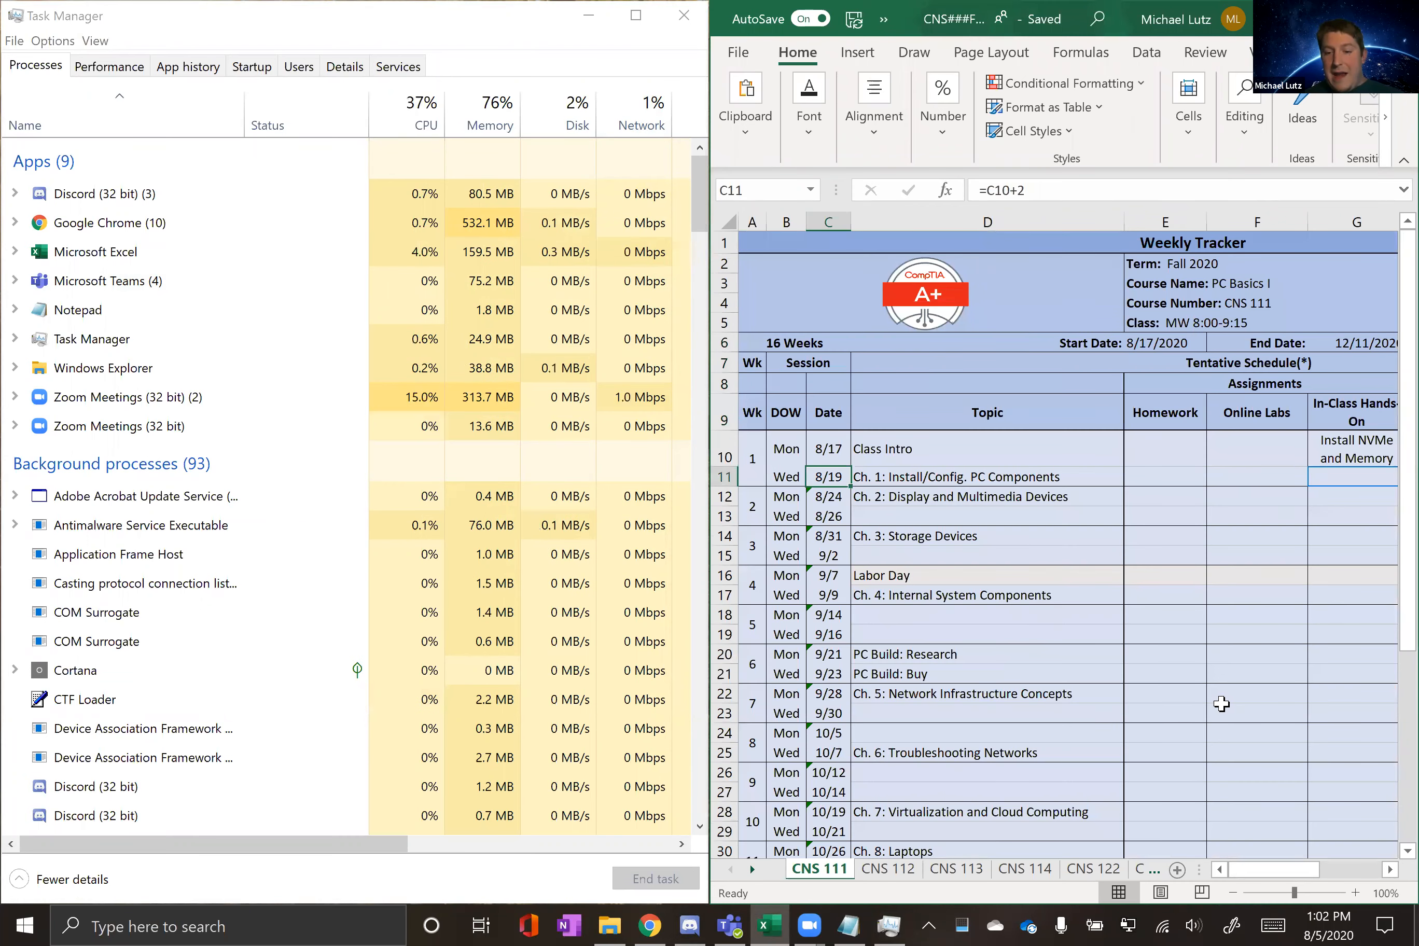
Step: Add a "Ch. 1 Test" entry in H11 of the CNS 111 sheet with the test due date 8/23 in I11
left_click_drag(1265, 866, 1380, 866)
scroll(1064, 424, "down", 1)
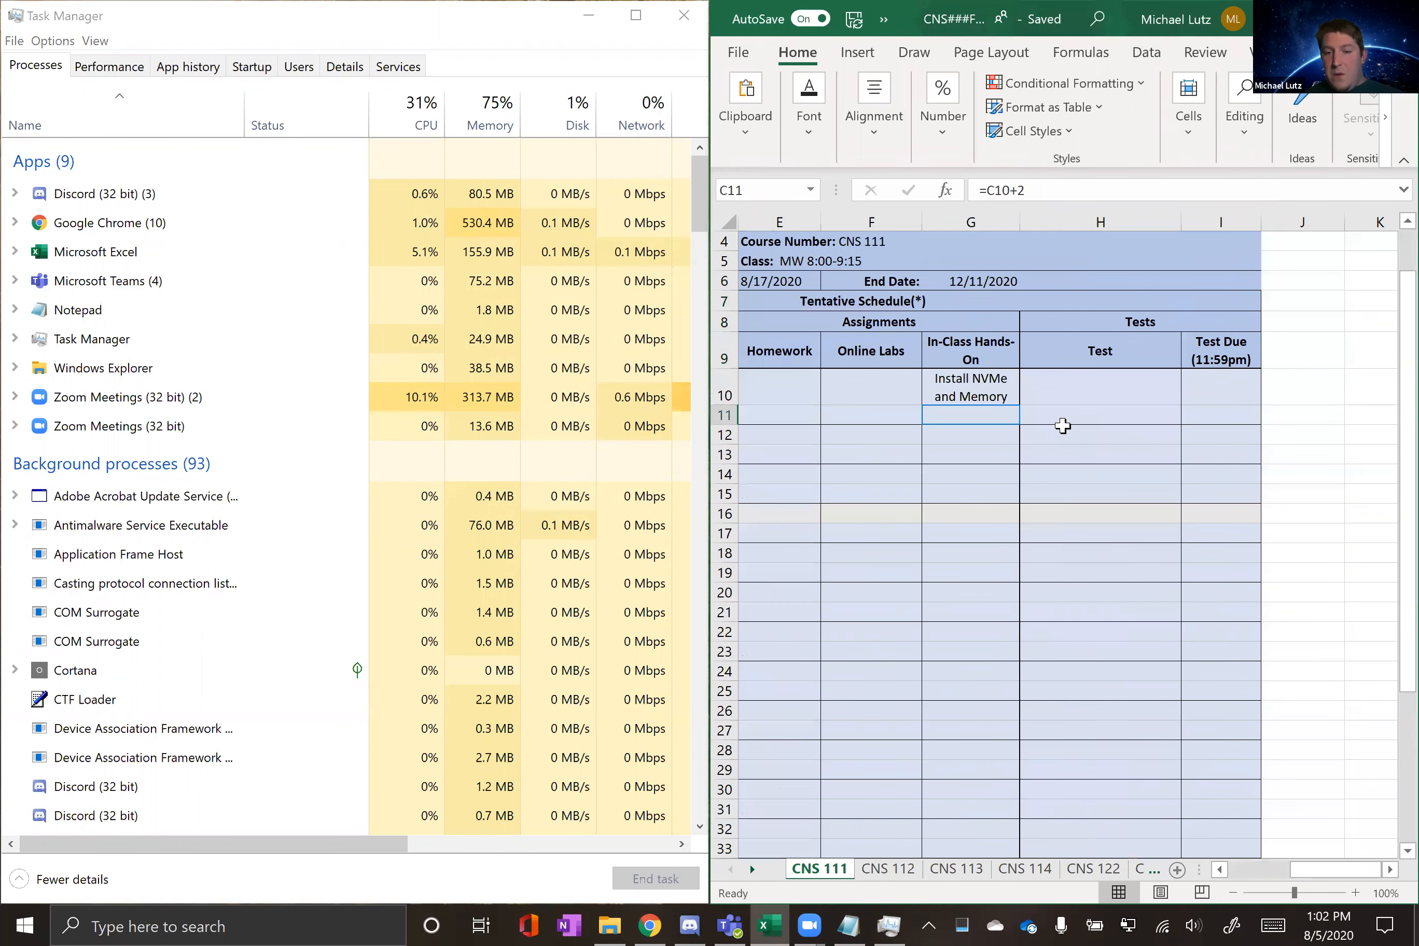
left_click(1071, 418)
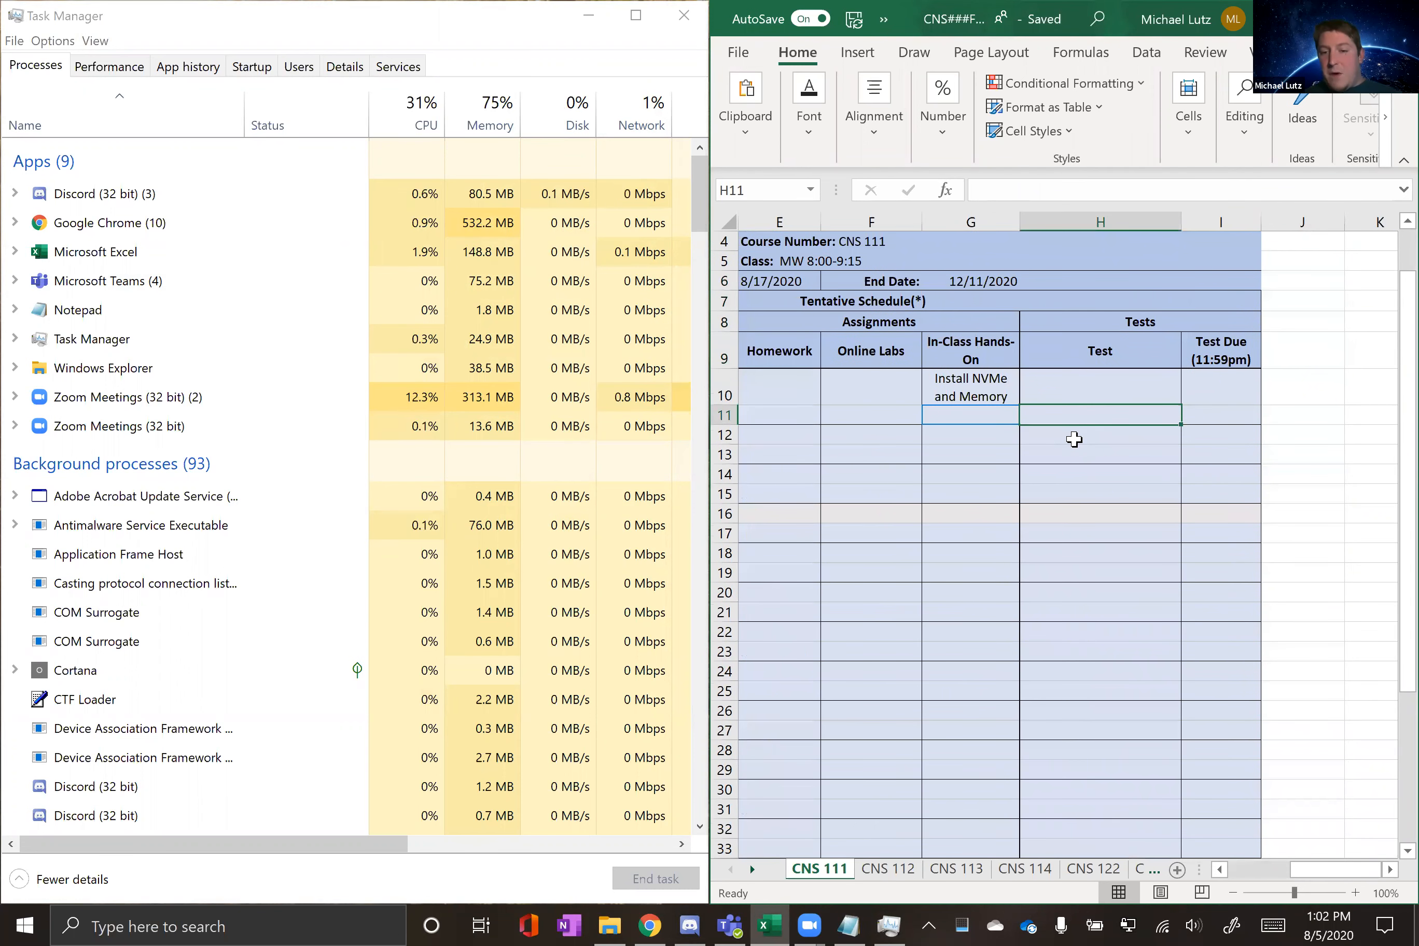
type("Ch.")
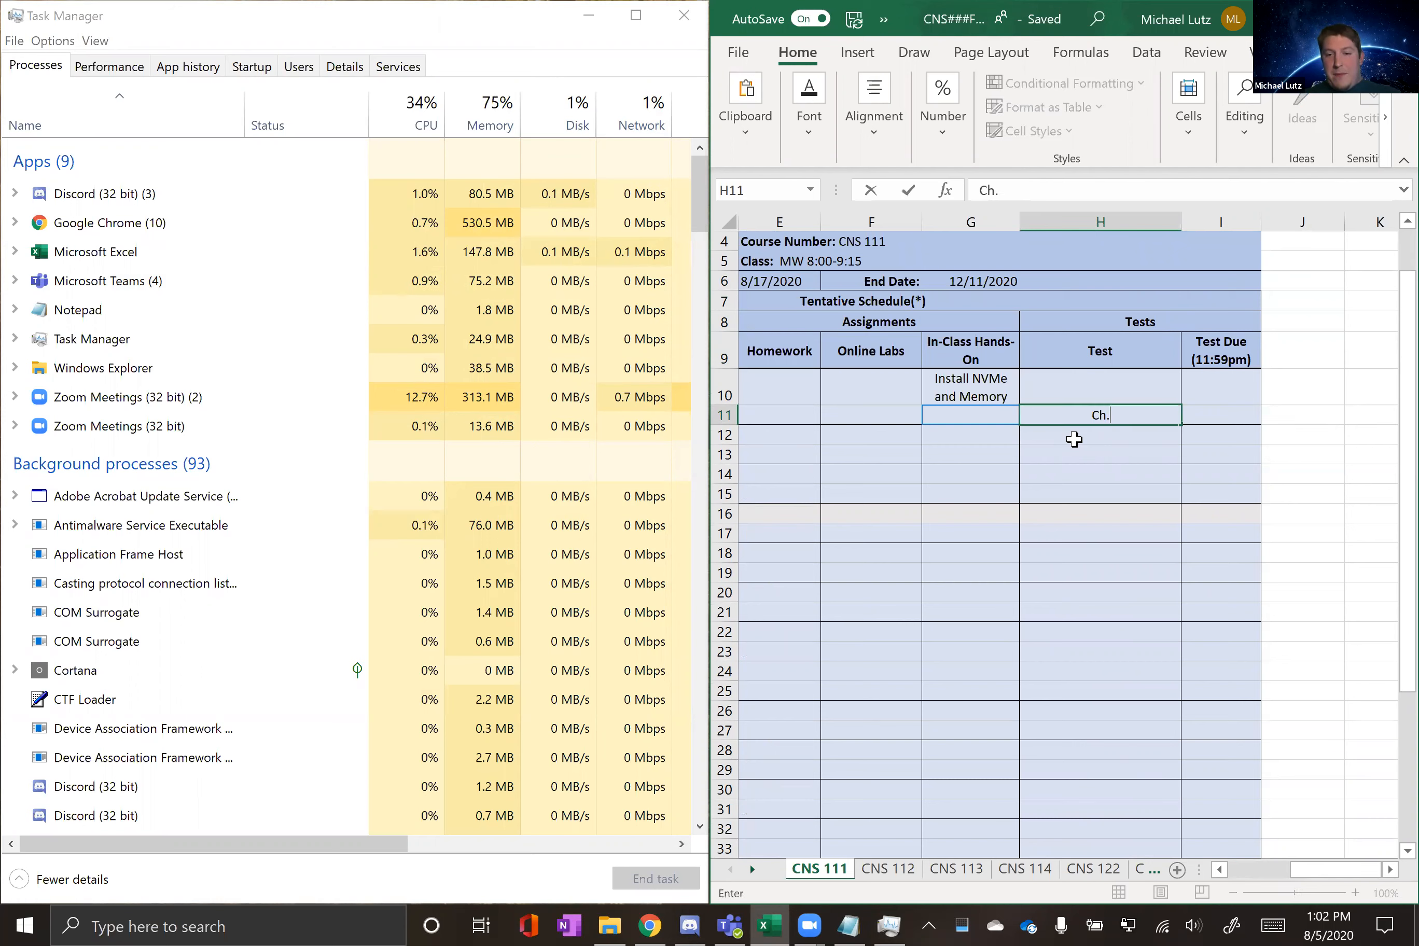
type(" 1 Test")
key("Tab")
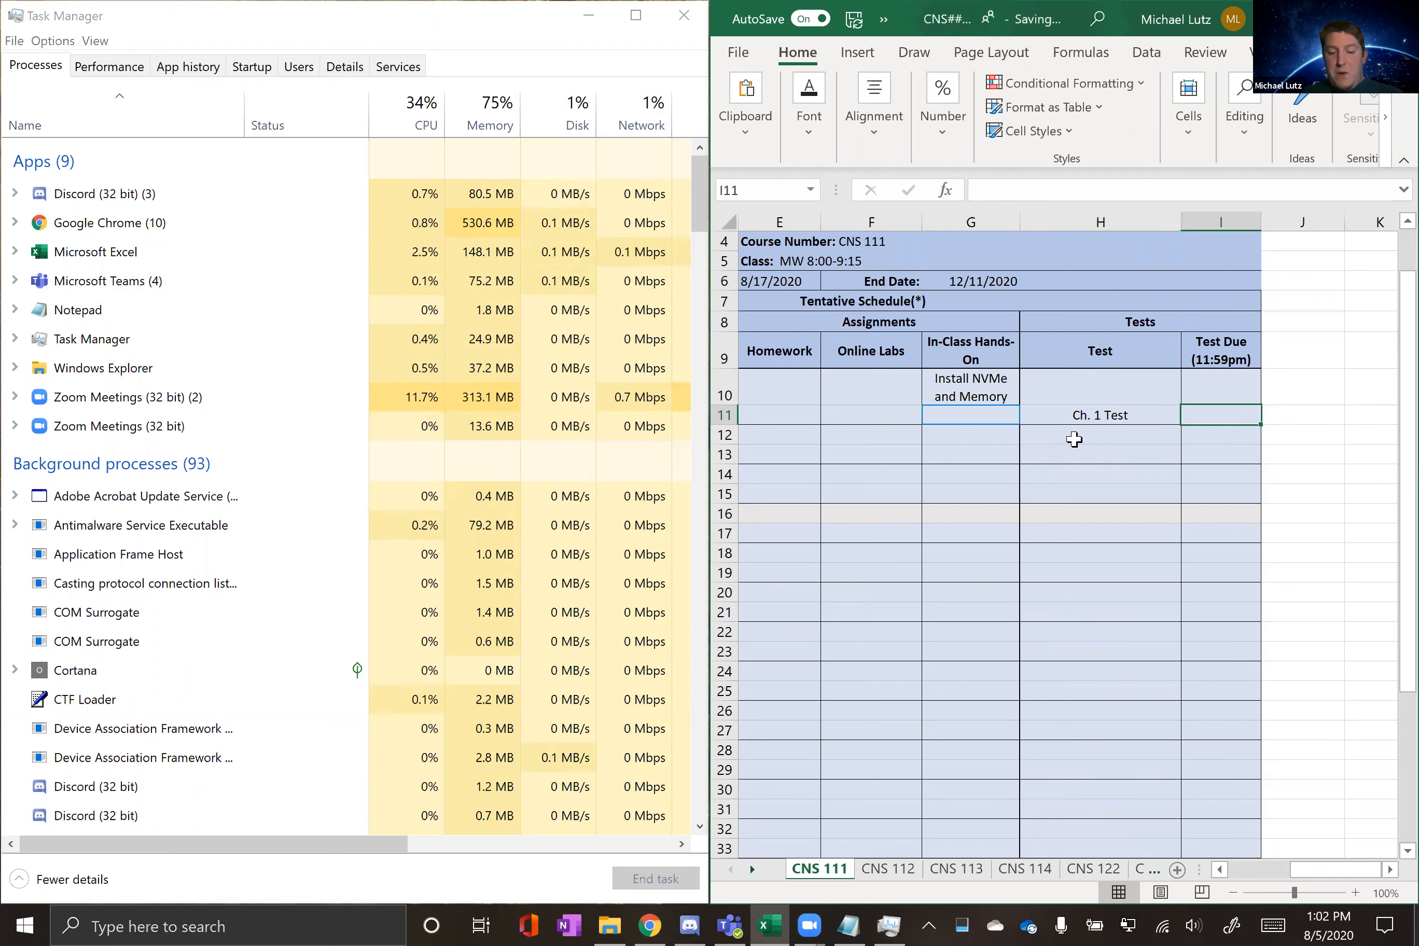
type("8/23")
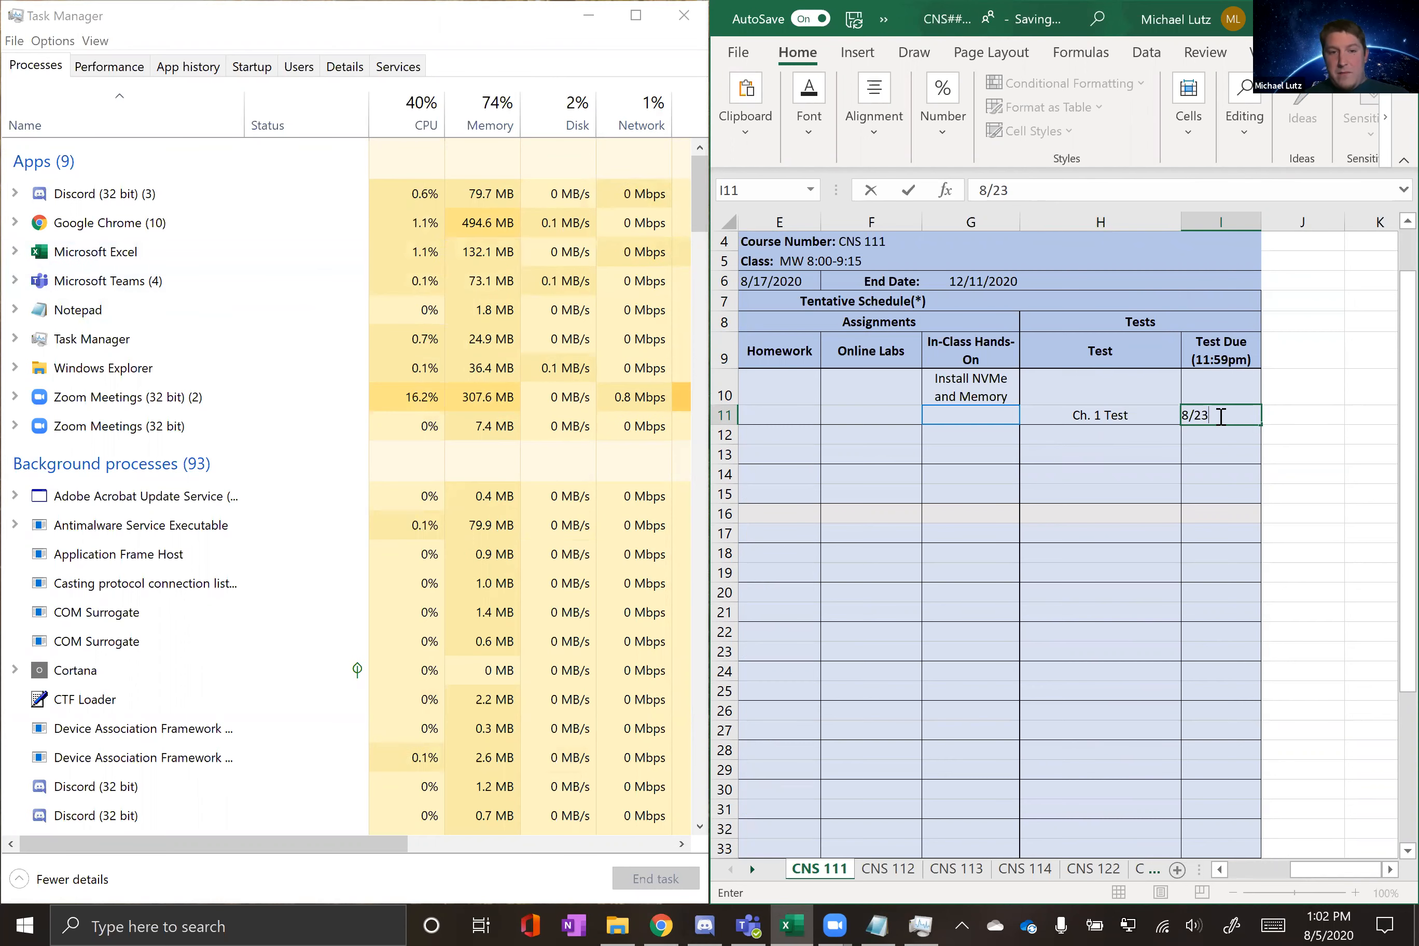
key("Return")
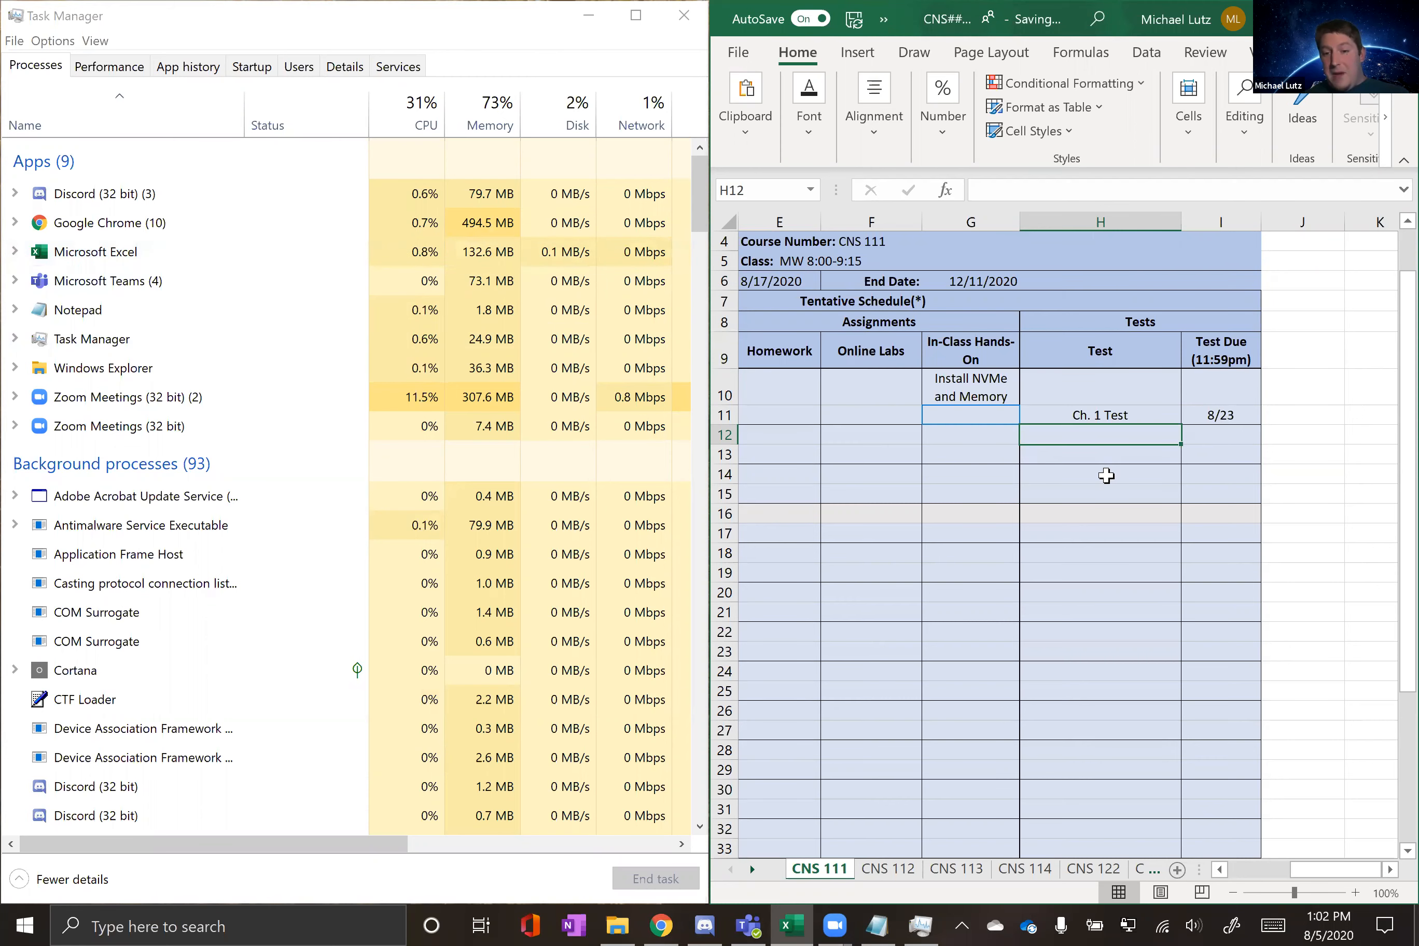
Step: Maximize the workbook and check the August 23 cell on the Calendar sheet for the chapter test
left_click_drag(1313, 873, 1224, 873)
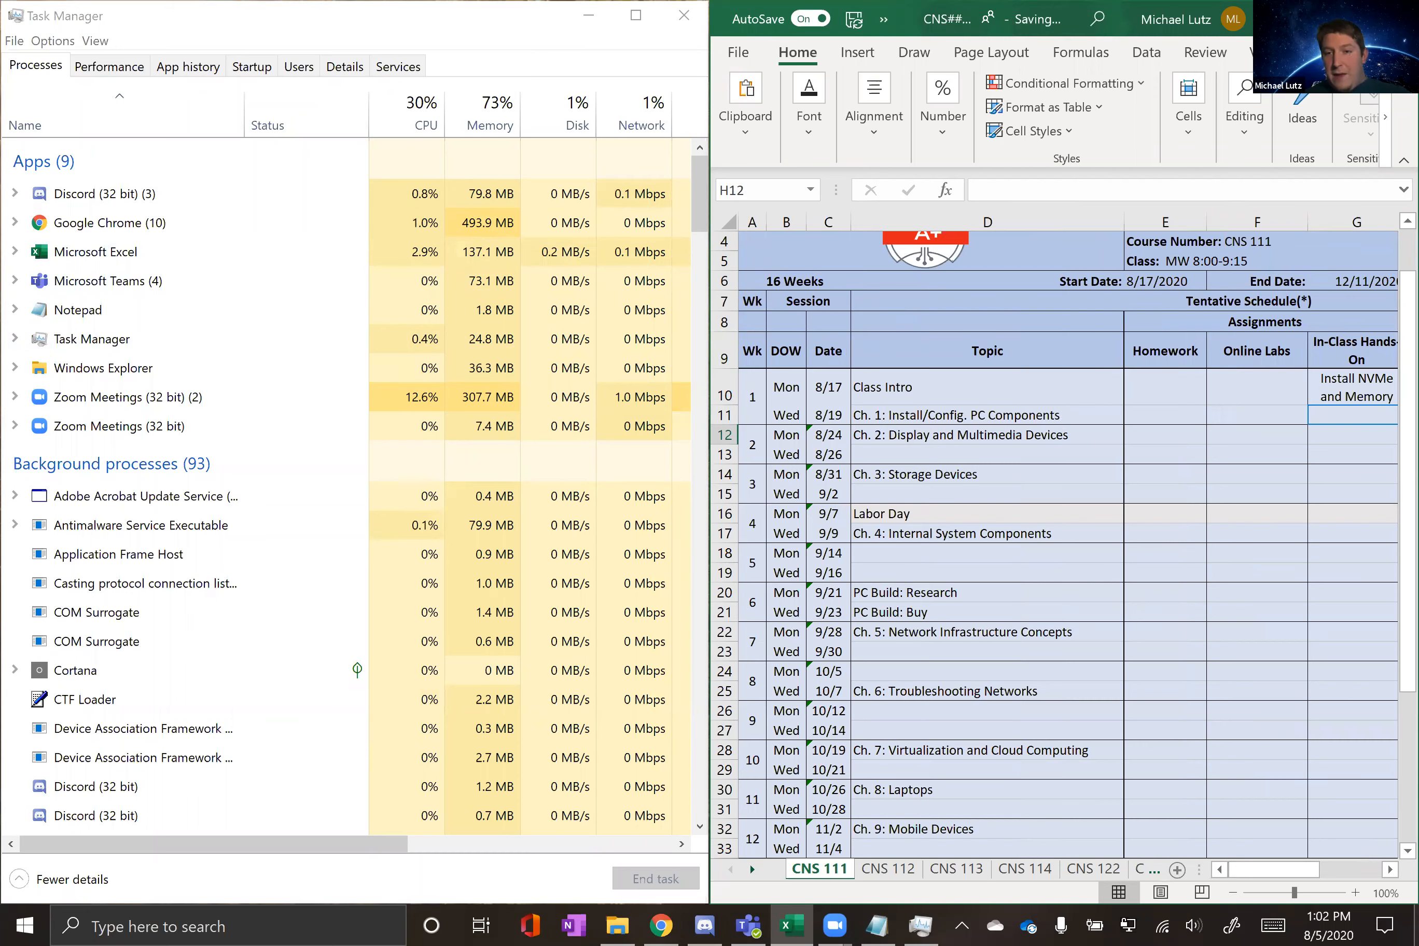
key("super+Up")
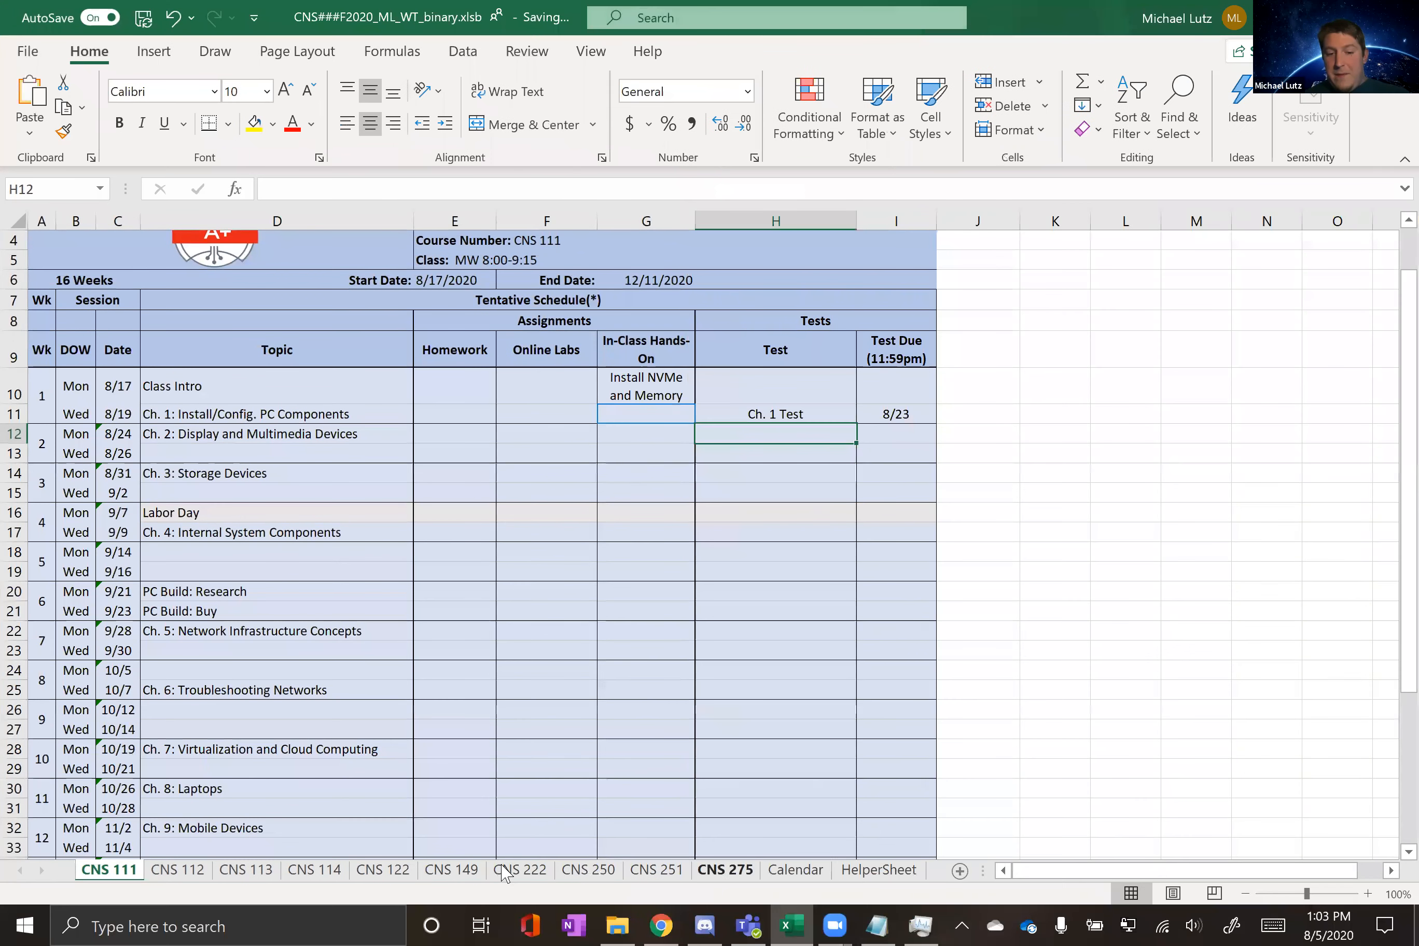
left_click(791, 869)
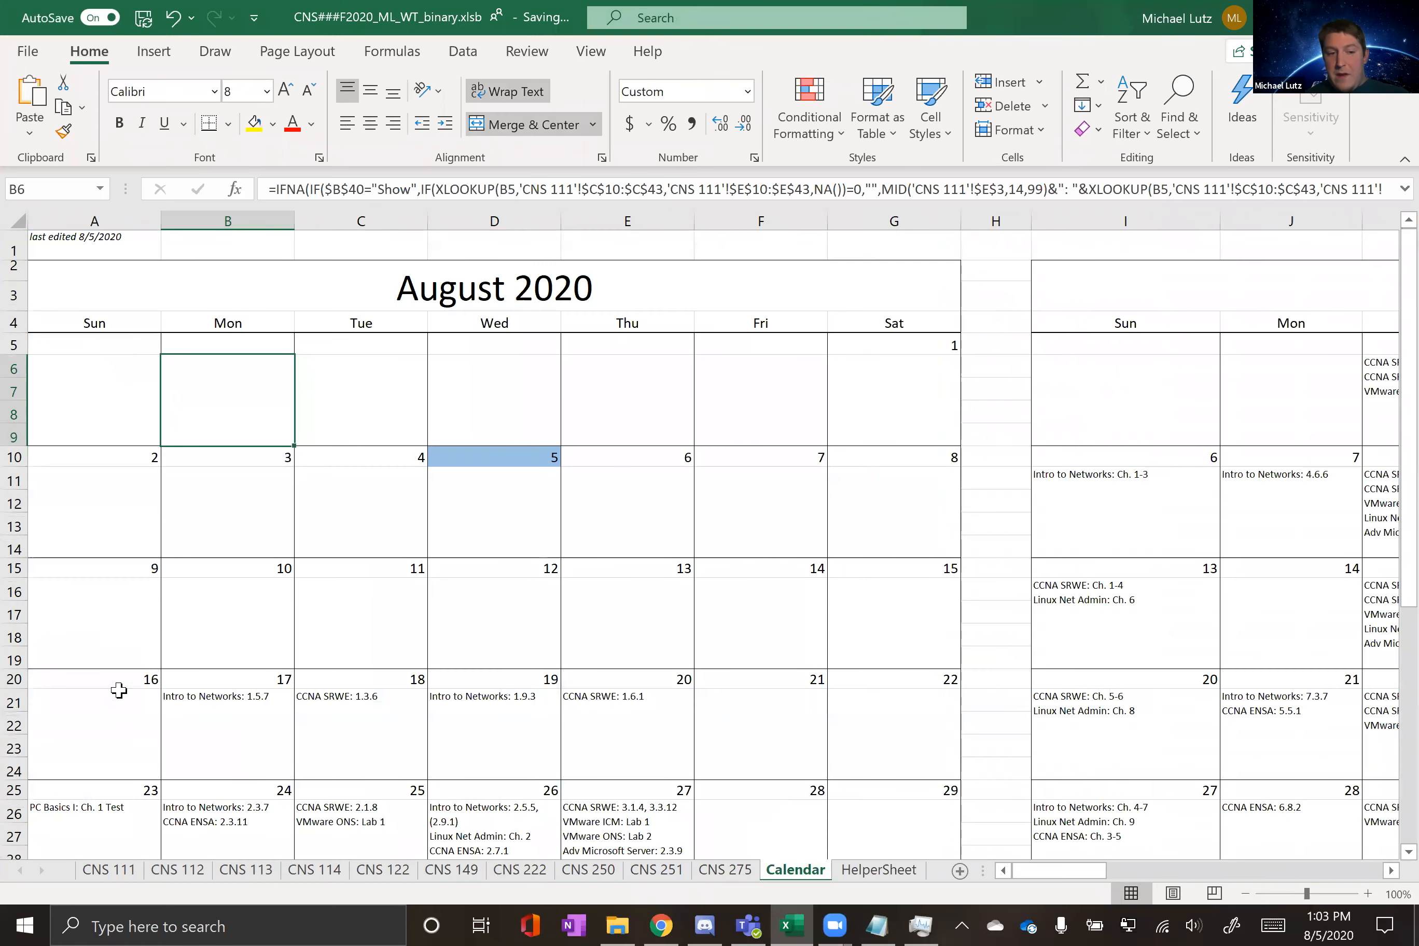
scroll(117, 691, "down", 1)
left_click(94, 772)
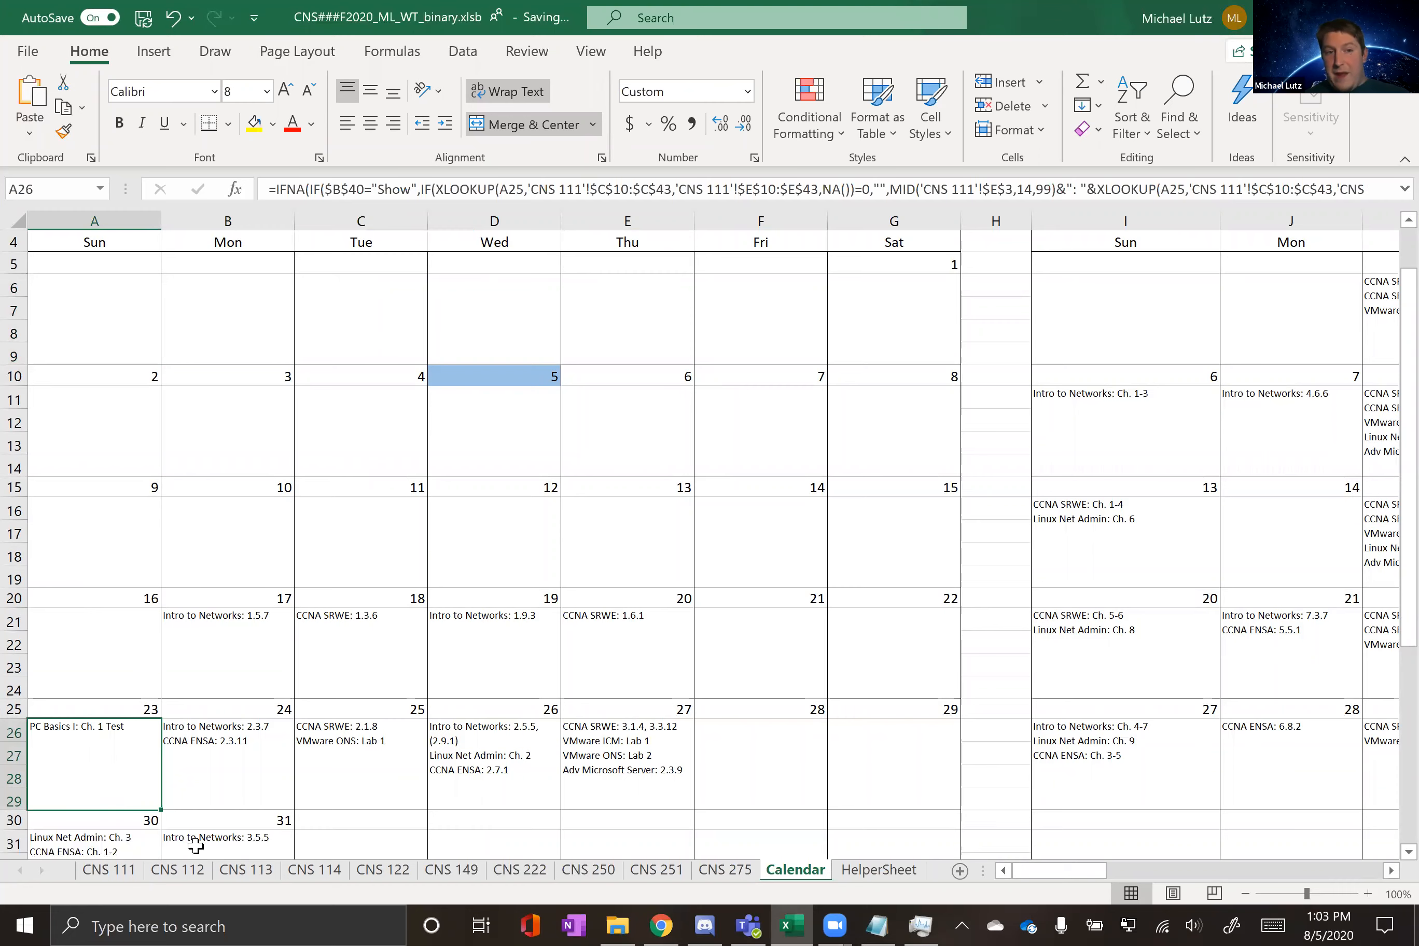
Step: Place the CNS 111 sheet beside Task Manager again and set the course start date in E6 to 1/11/2021
left_click(102, 874)
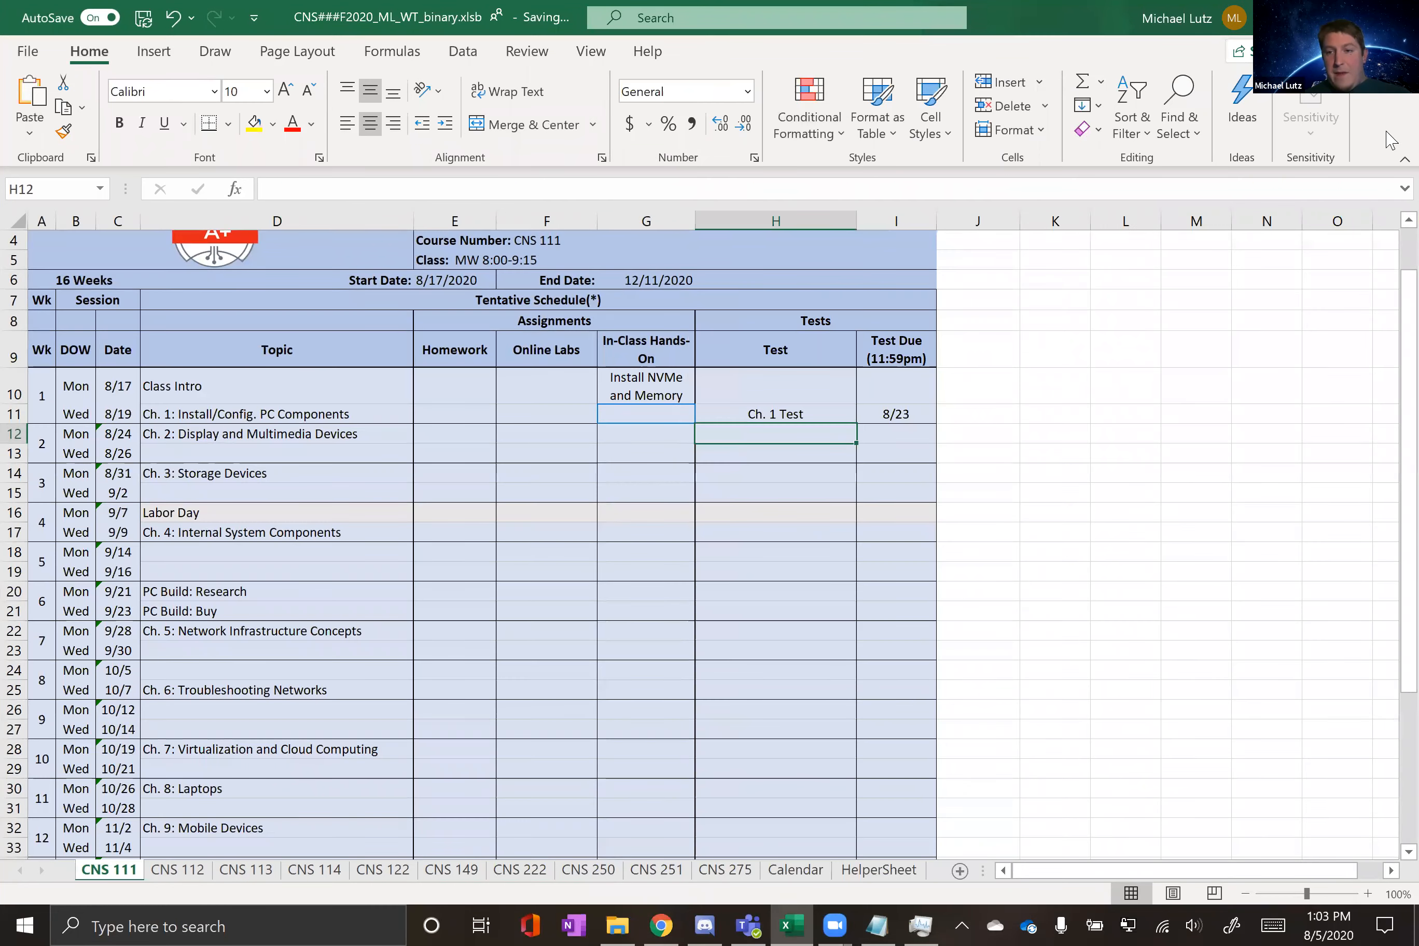
key("super+Right")
scroll(973, 580, "up", 1)
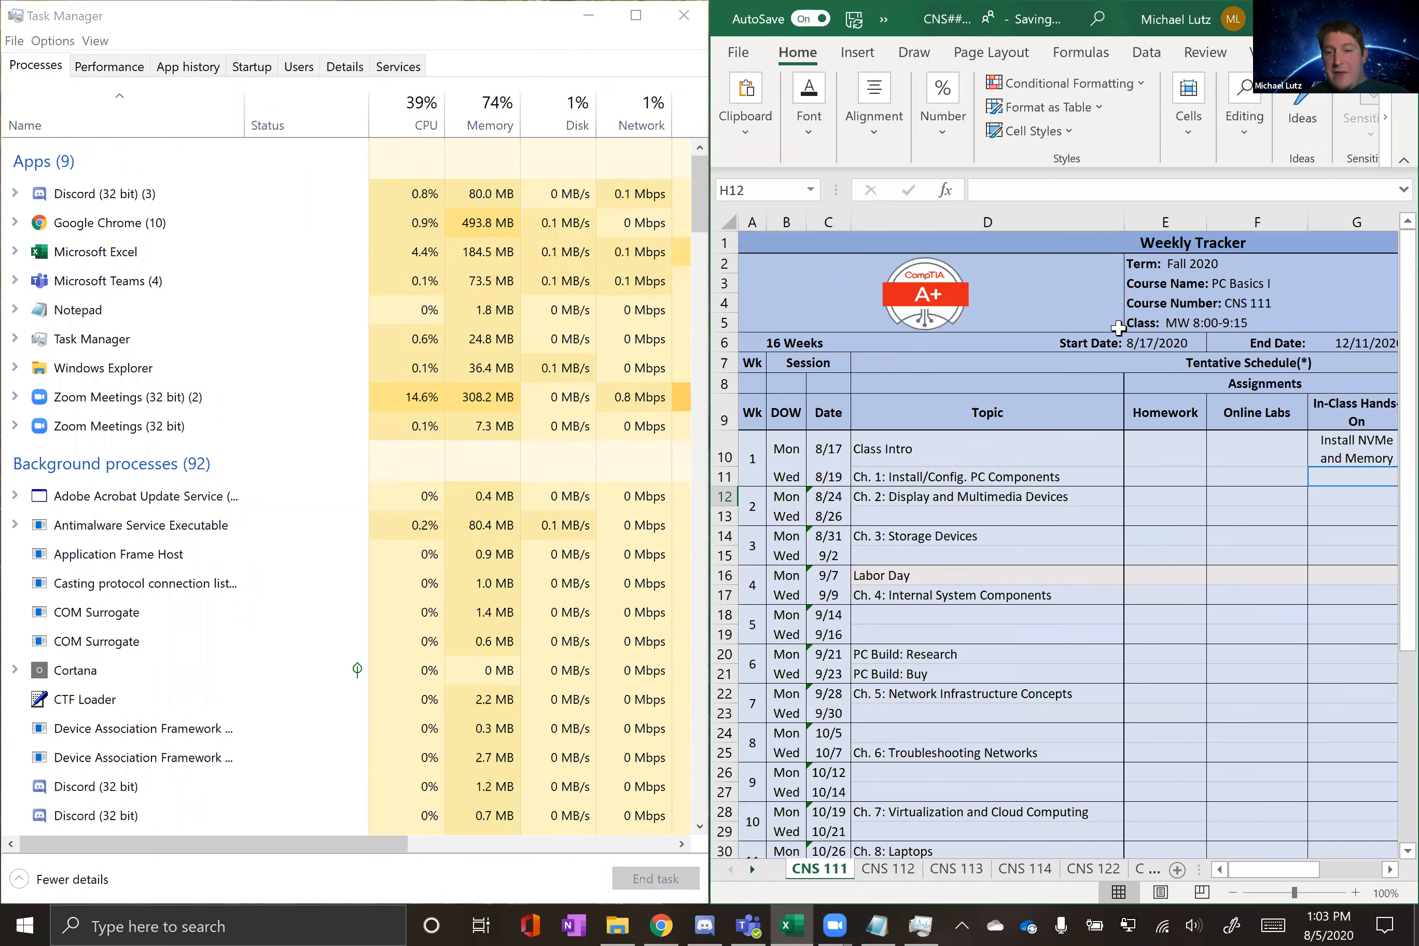
left_click(1164, 343)
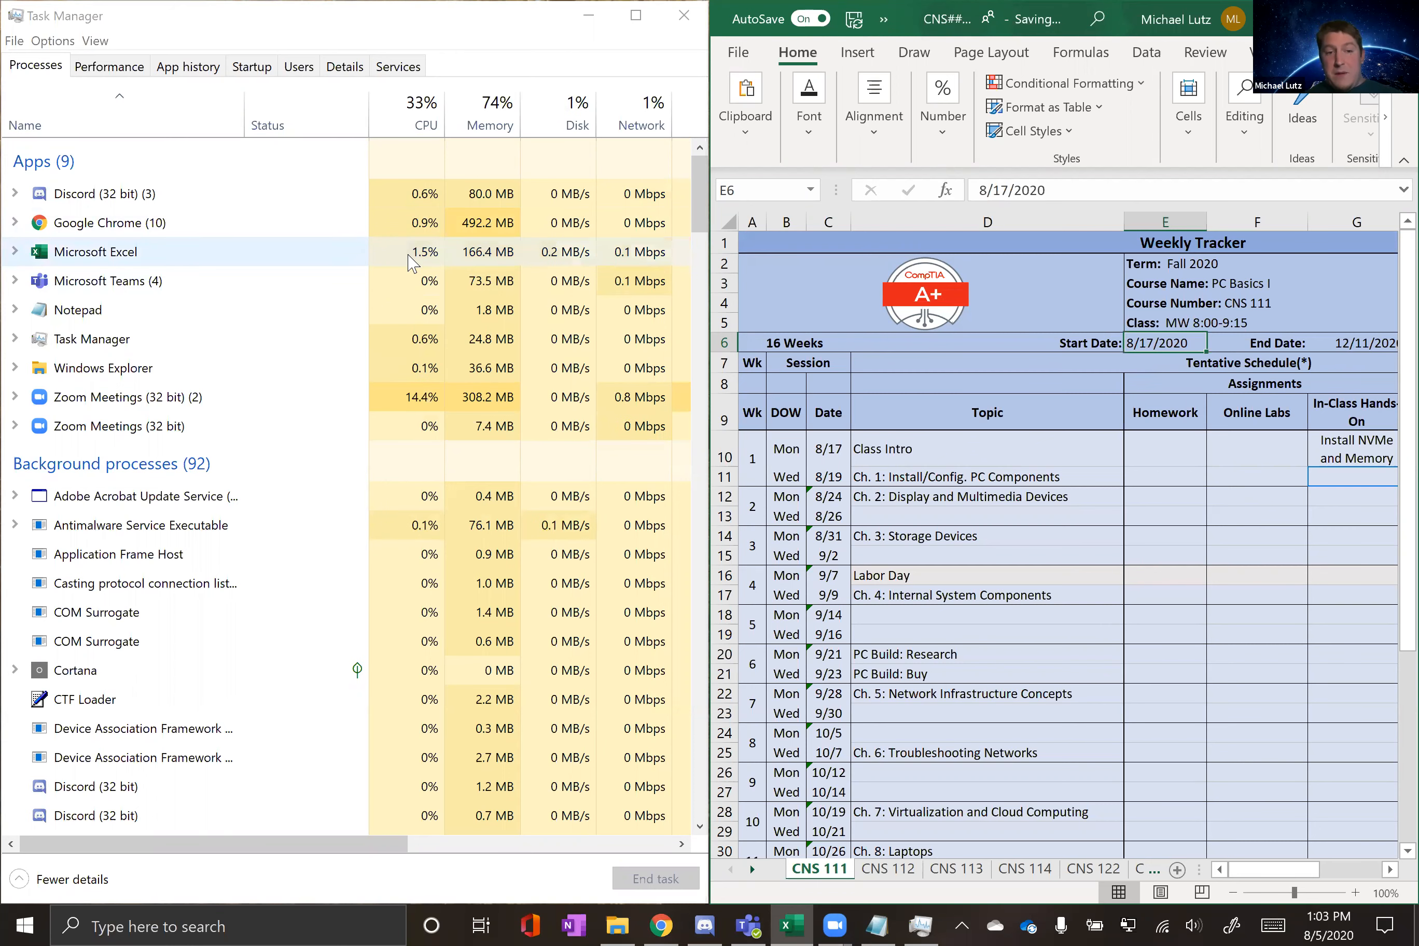
left_click(1152, 457)
left_click(1150, 333)
type("1/11/2021")
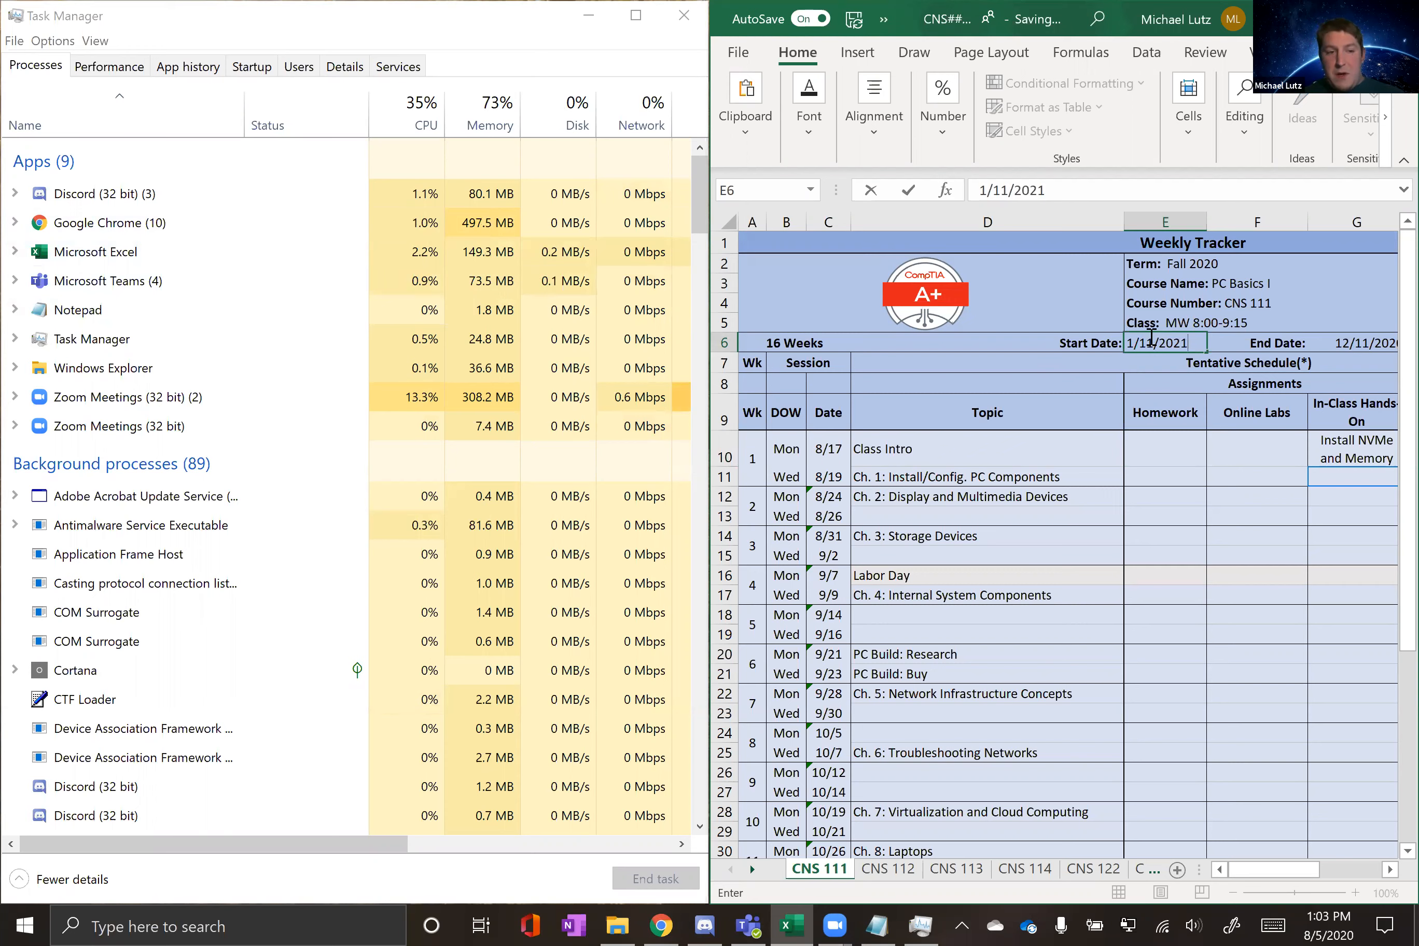
key("Return")
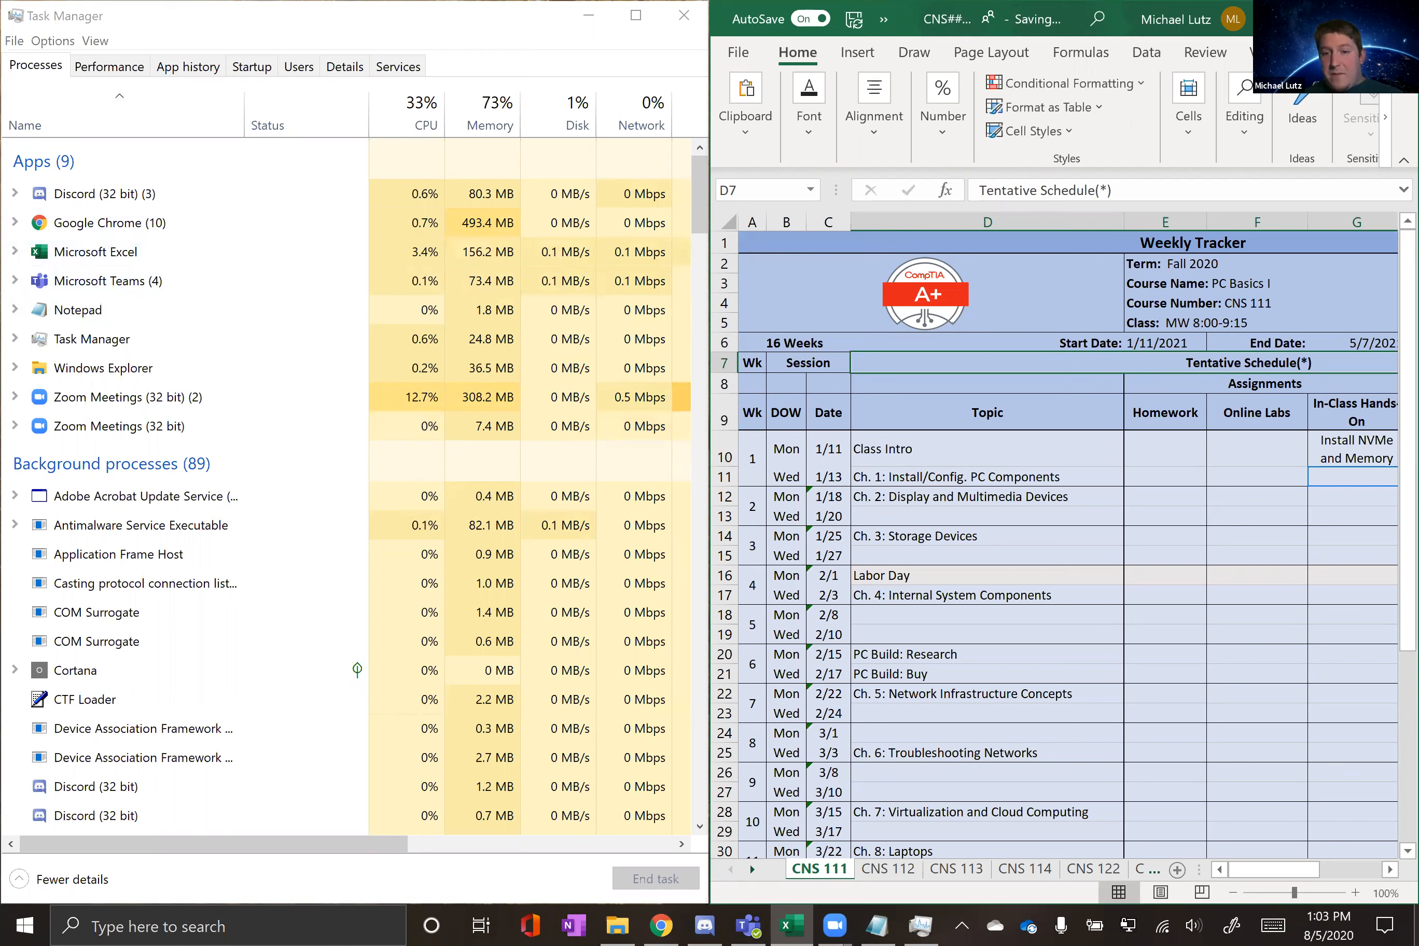
Step: Maximize the workbook and examine the month title formula in A2 of the Calendar sheet against the CNS 111 start date
key("super+Up")
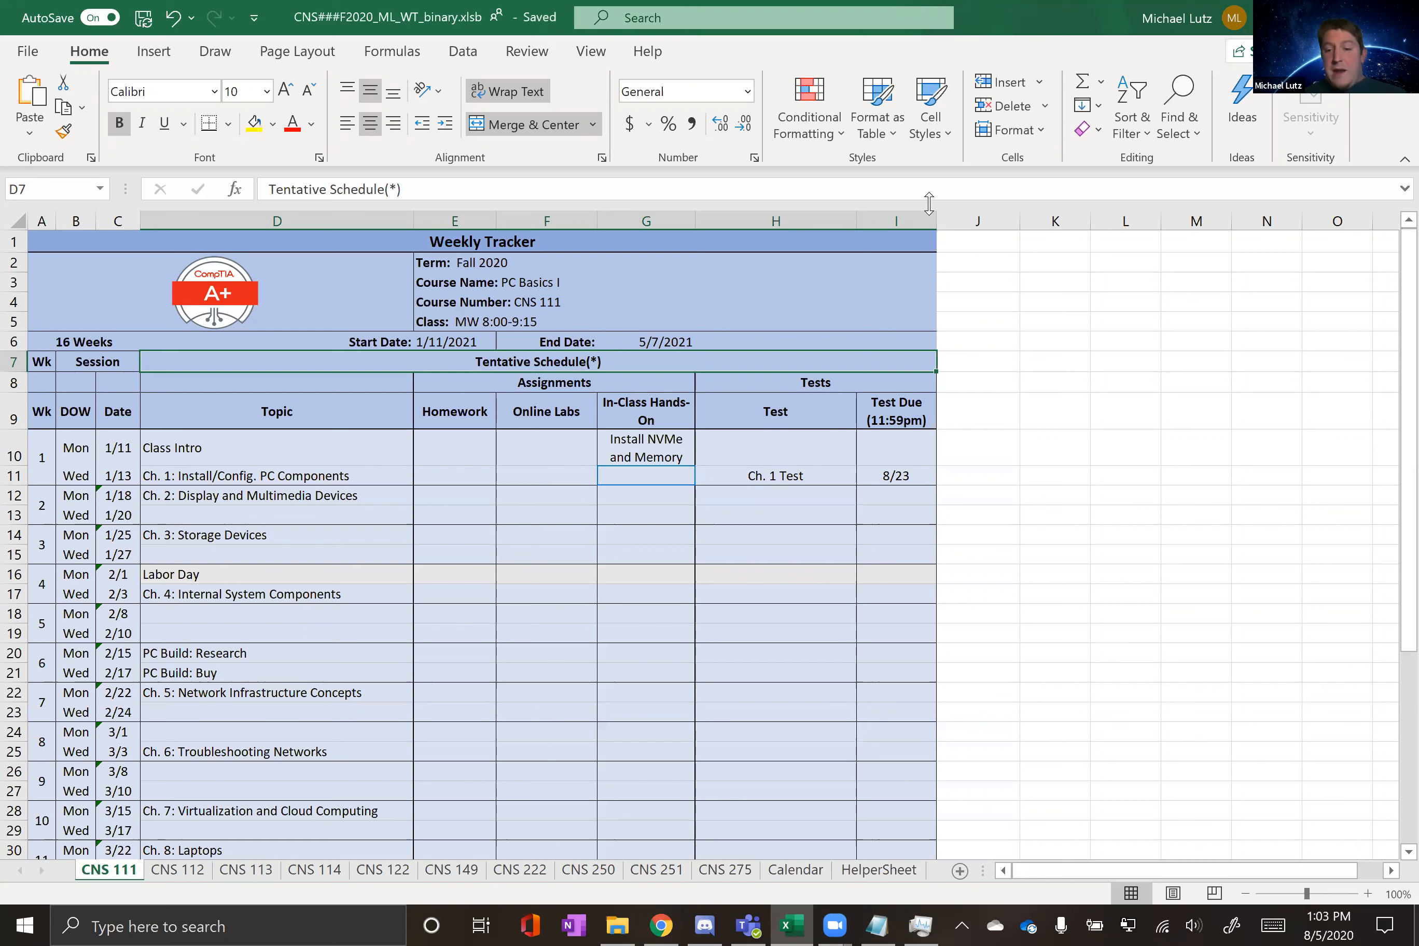
left_click(450, 345)
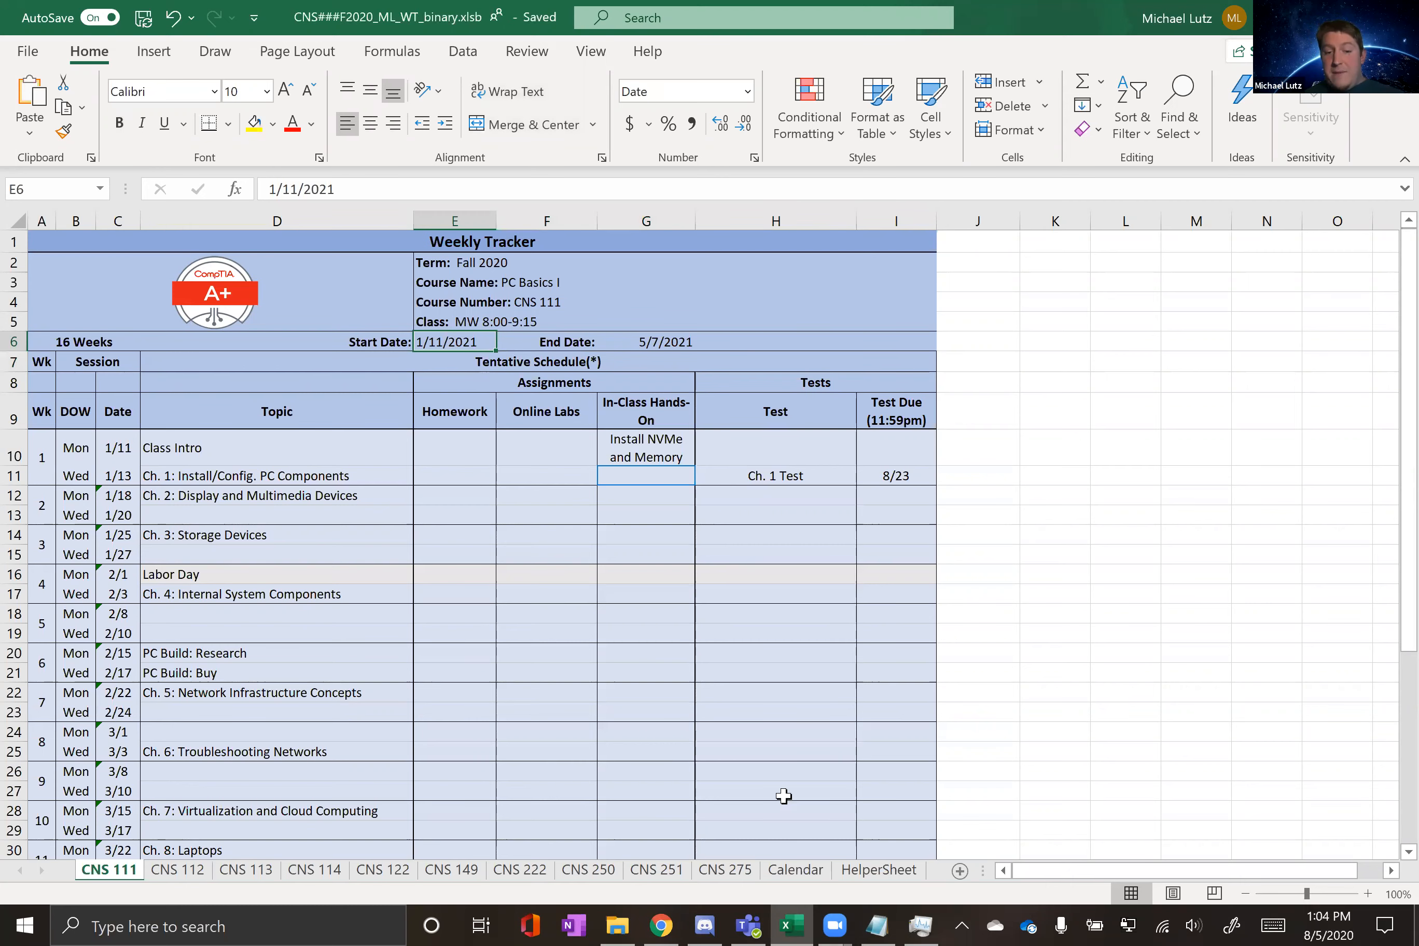
left_click(797, 877)
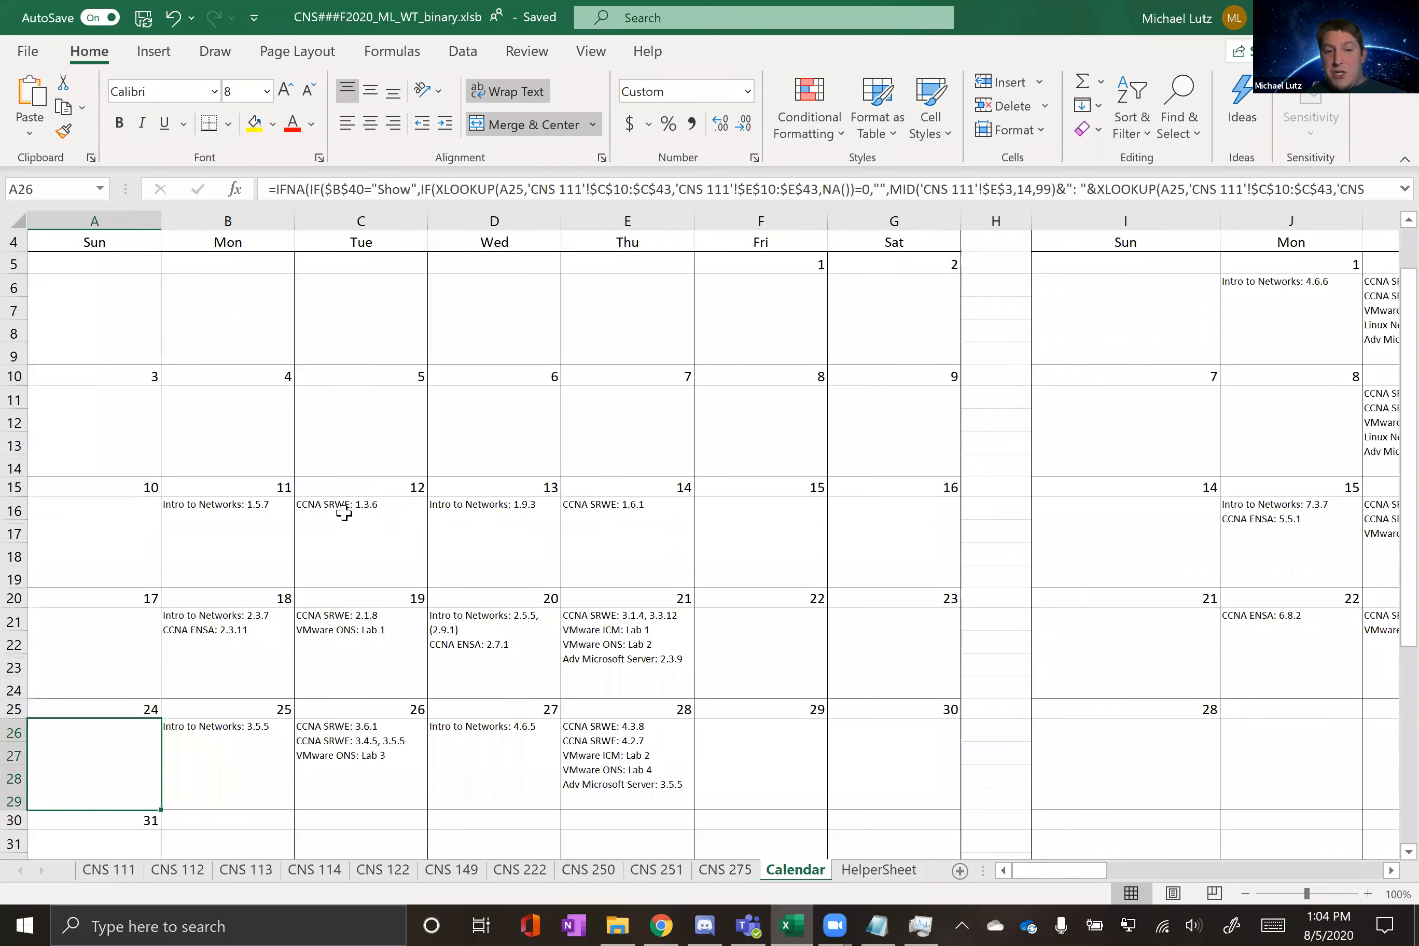
scroll(379, 294, "up", 1)
scroll(379, 294, "up", 1)
left_click(364, 305)
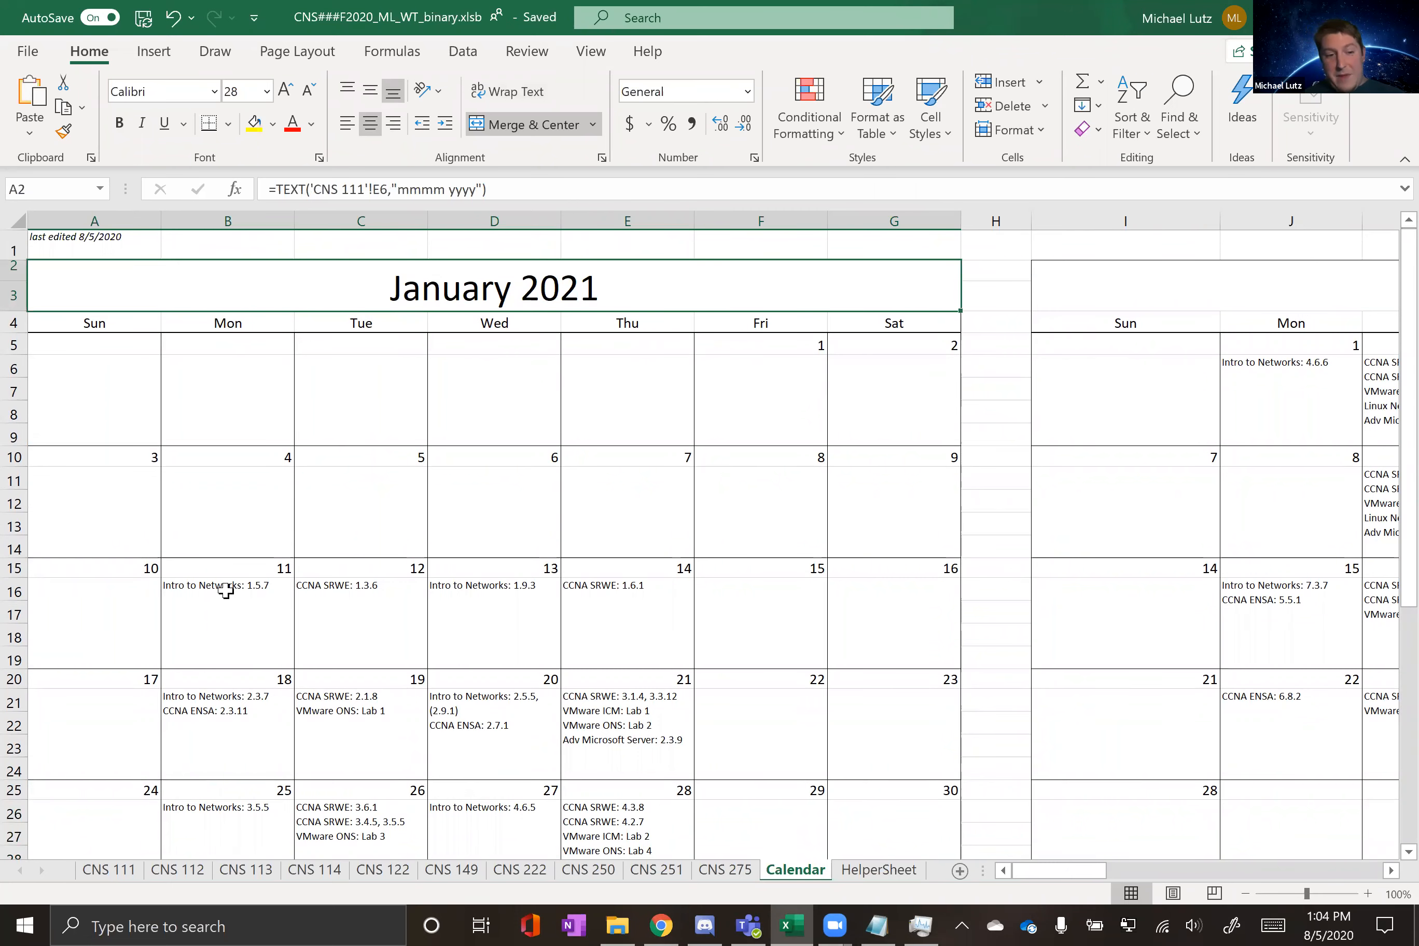
Step: Compare the lookup formulas in the January 11 and January 12 cells of the Calendar sheet
left_click(228, 611)
scroll(355, 540, "down", 1)
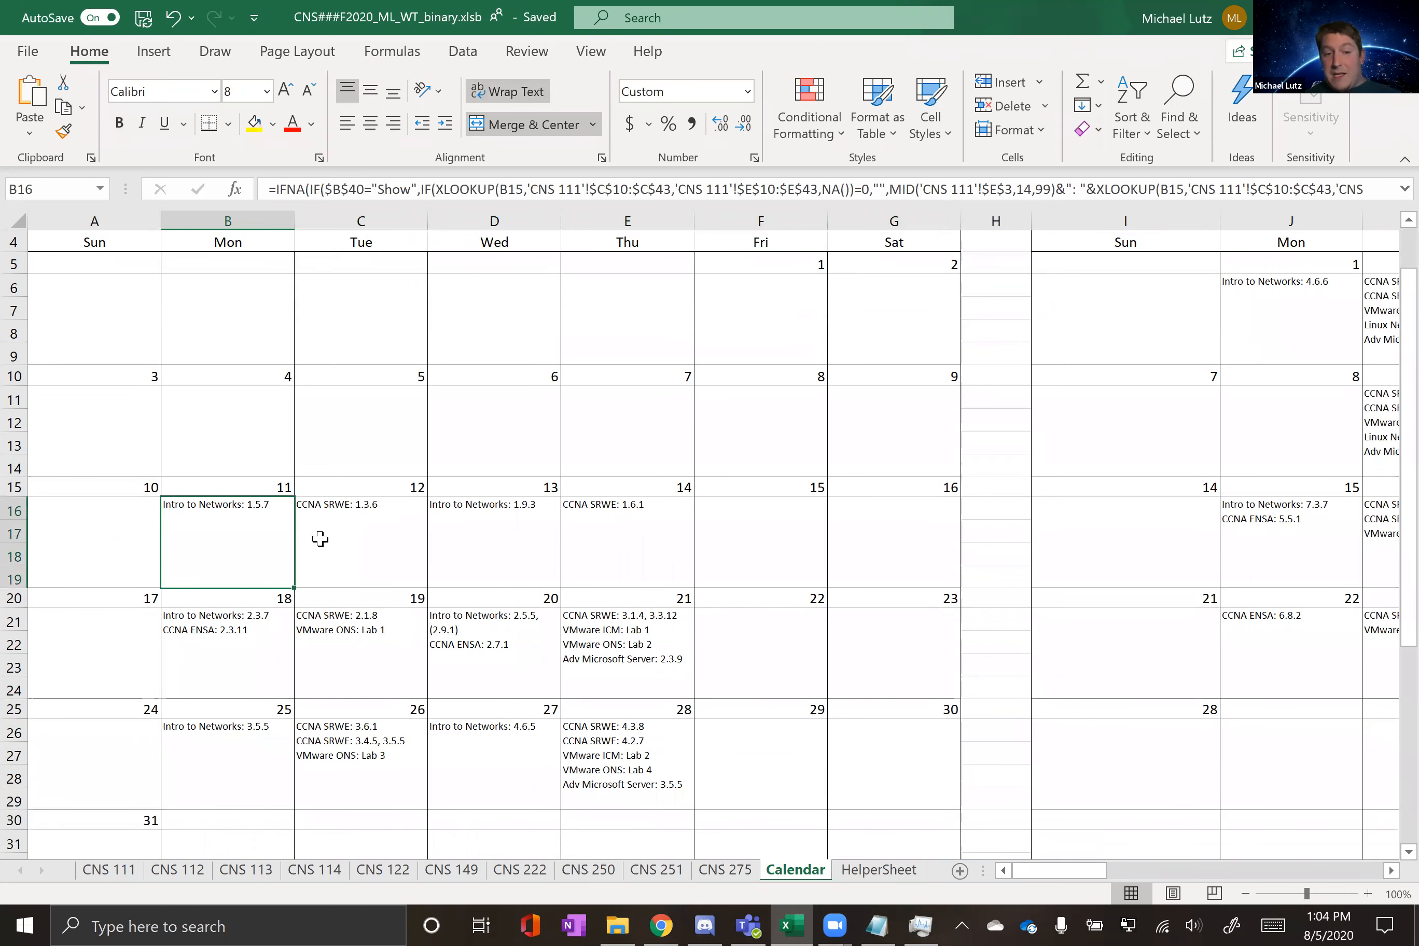
left_click(403, 538)
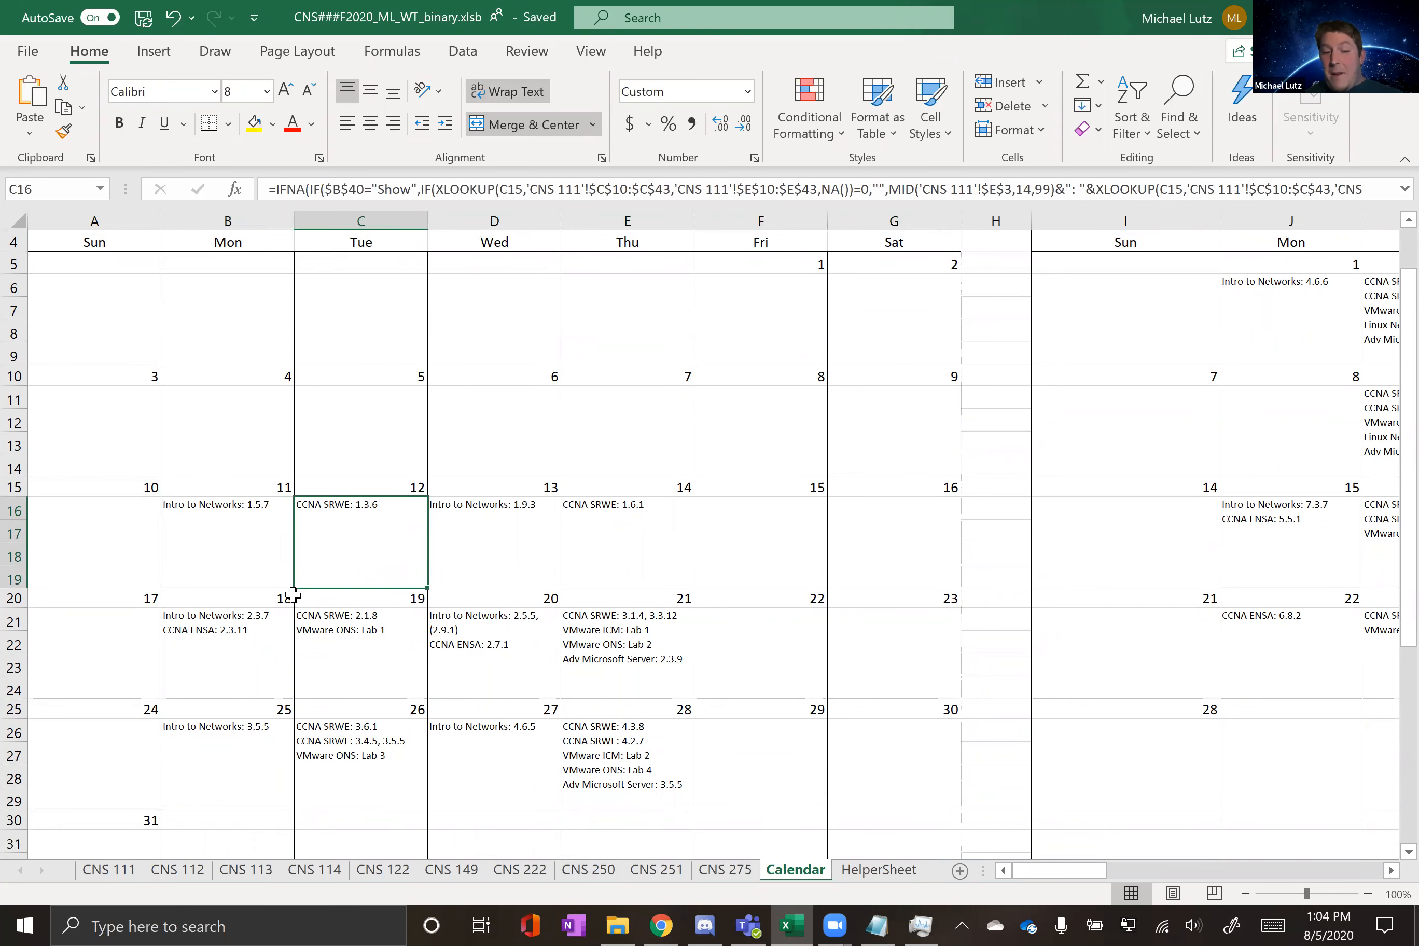
left_click(231, 541)
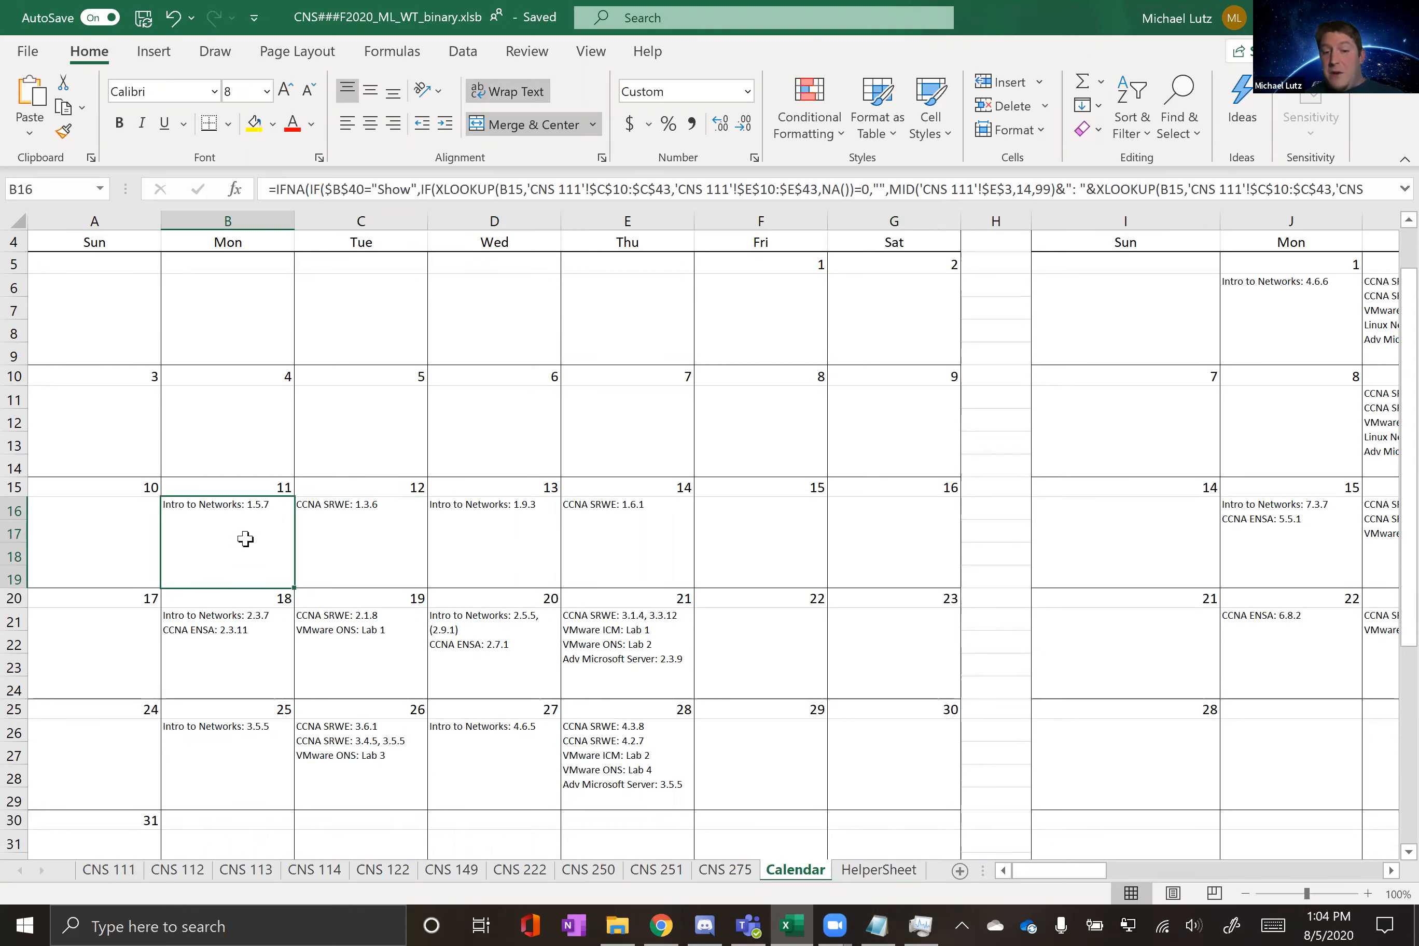
left_click(300, 535)
left_click(265, 528)
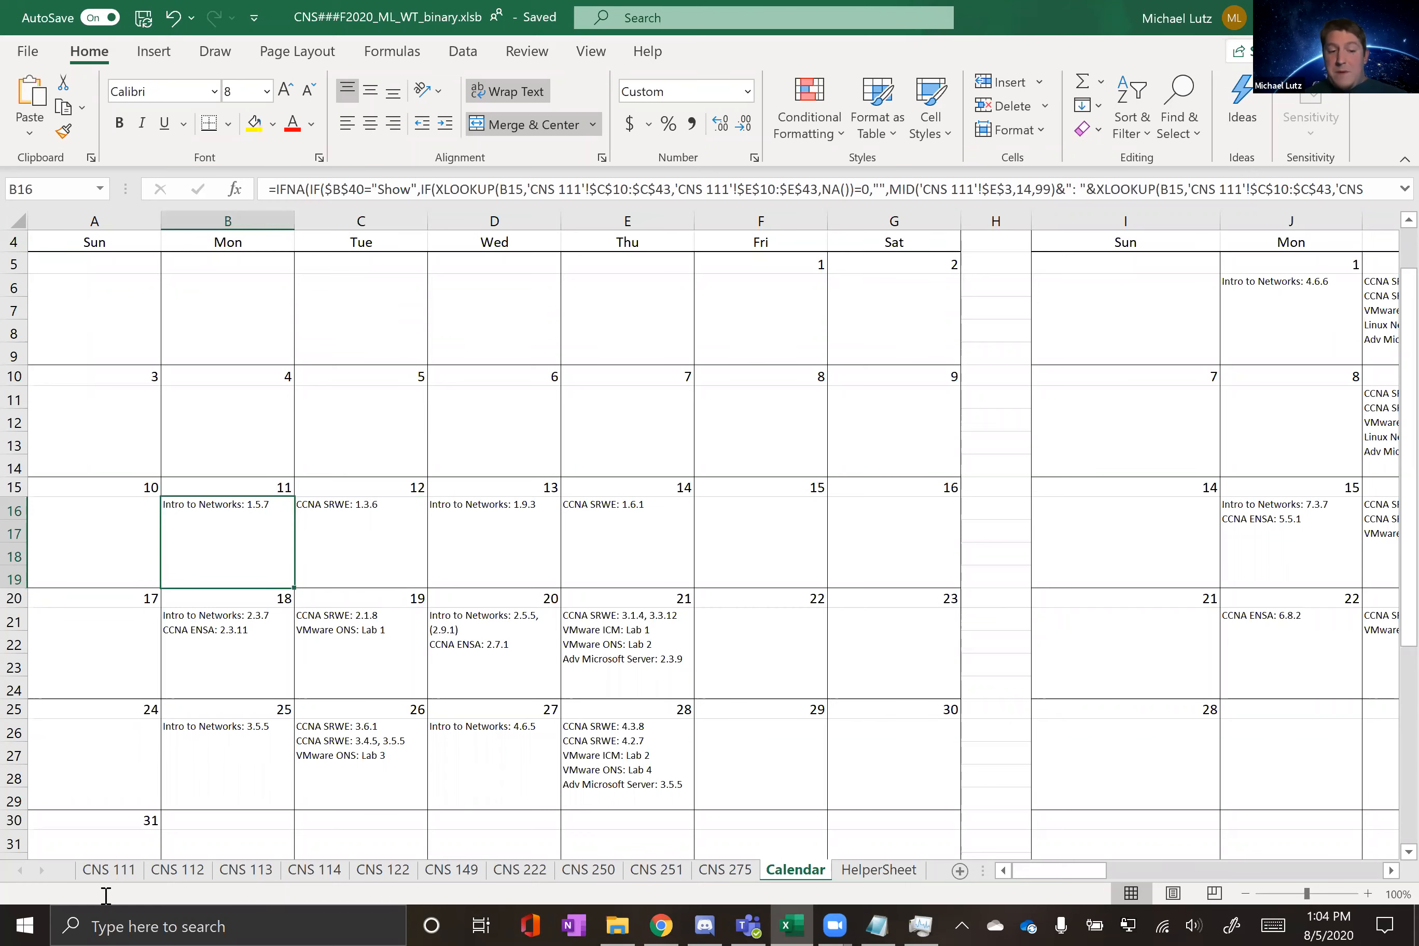
Step: Go back to the CNS 111 sheet and review the Ch. 1 Test entry in H11 and its fixed due date in I11
left_click(107, 875)
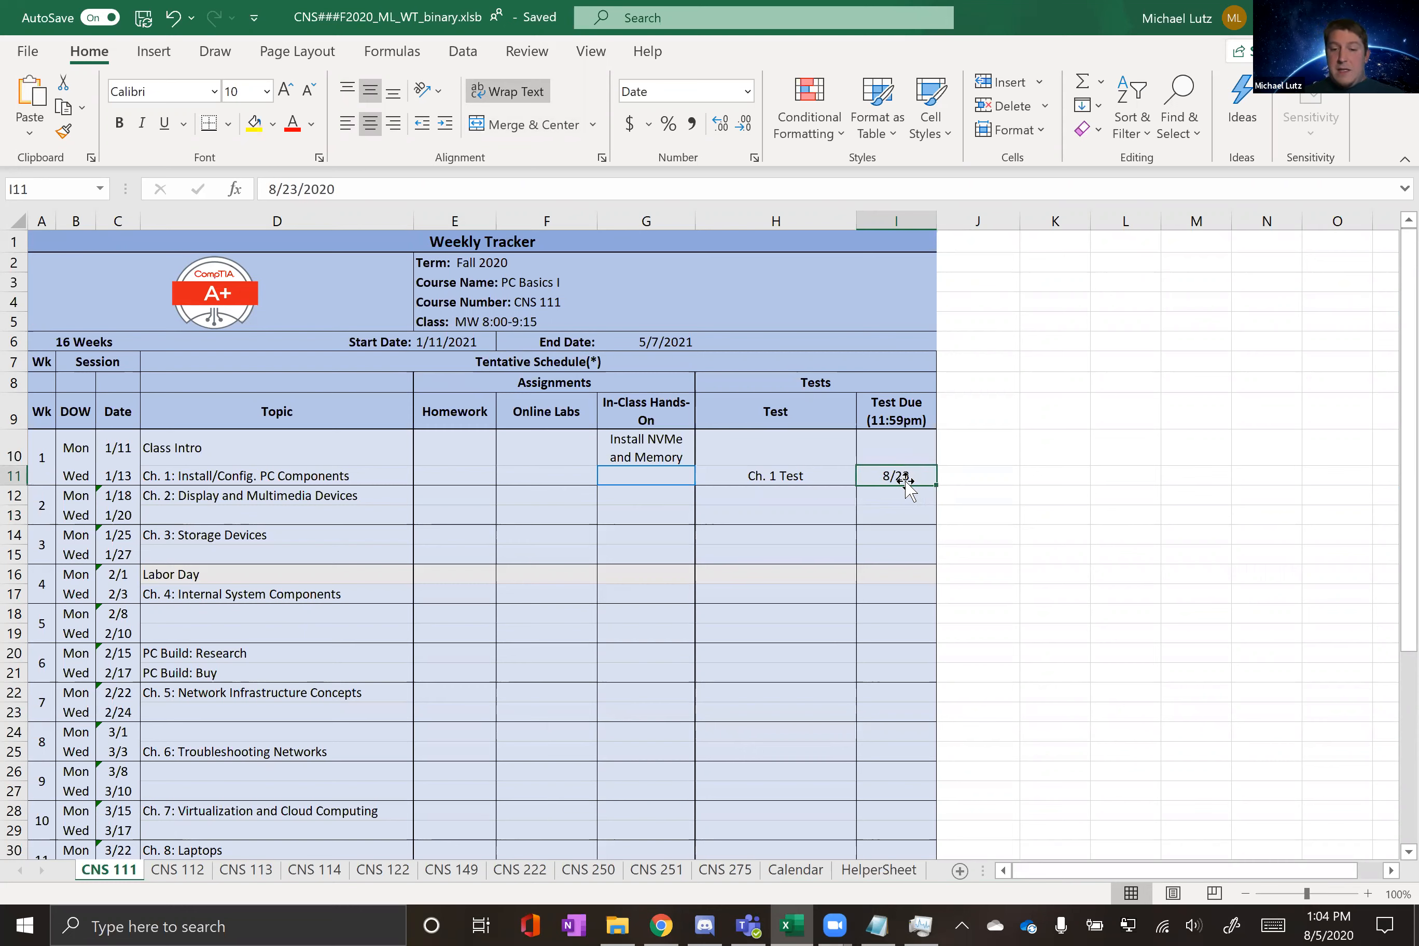
key("BackSpace")
key("Escape")
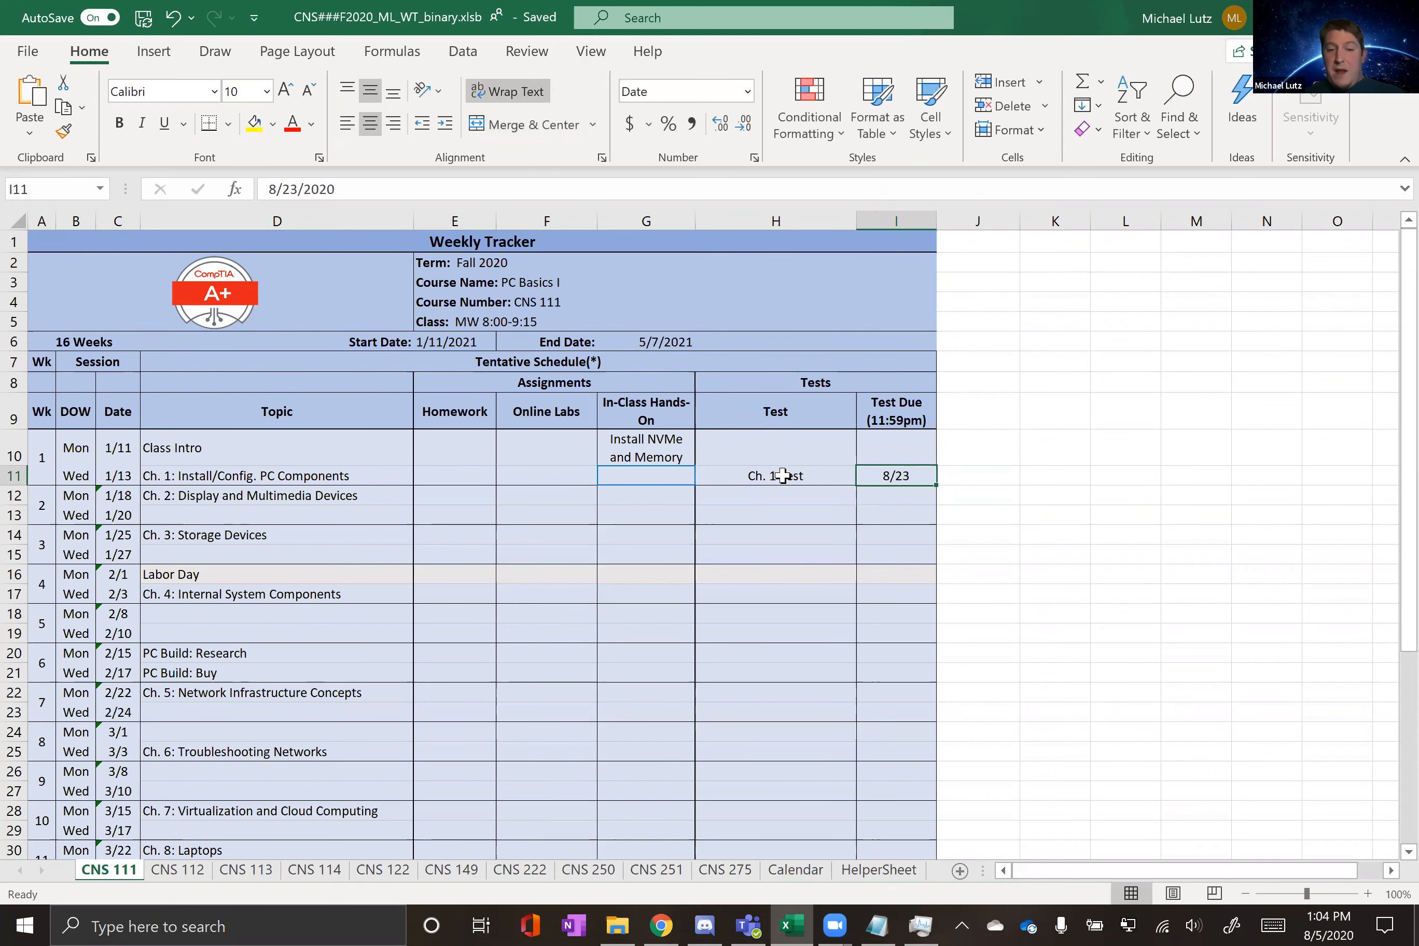
left_click(776, 476)
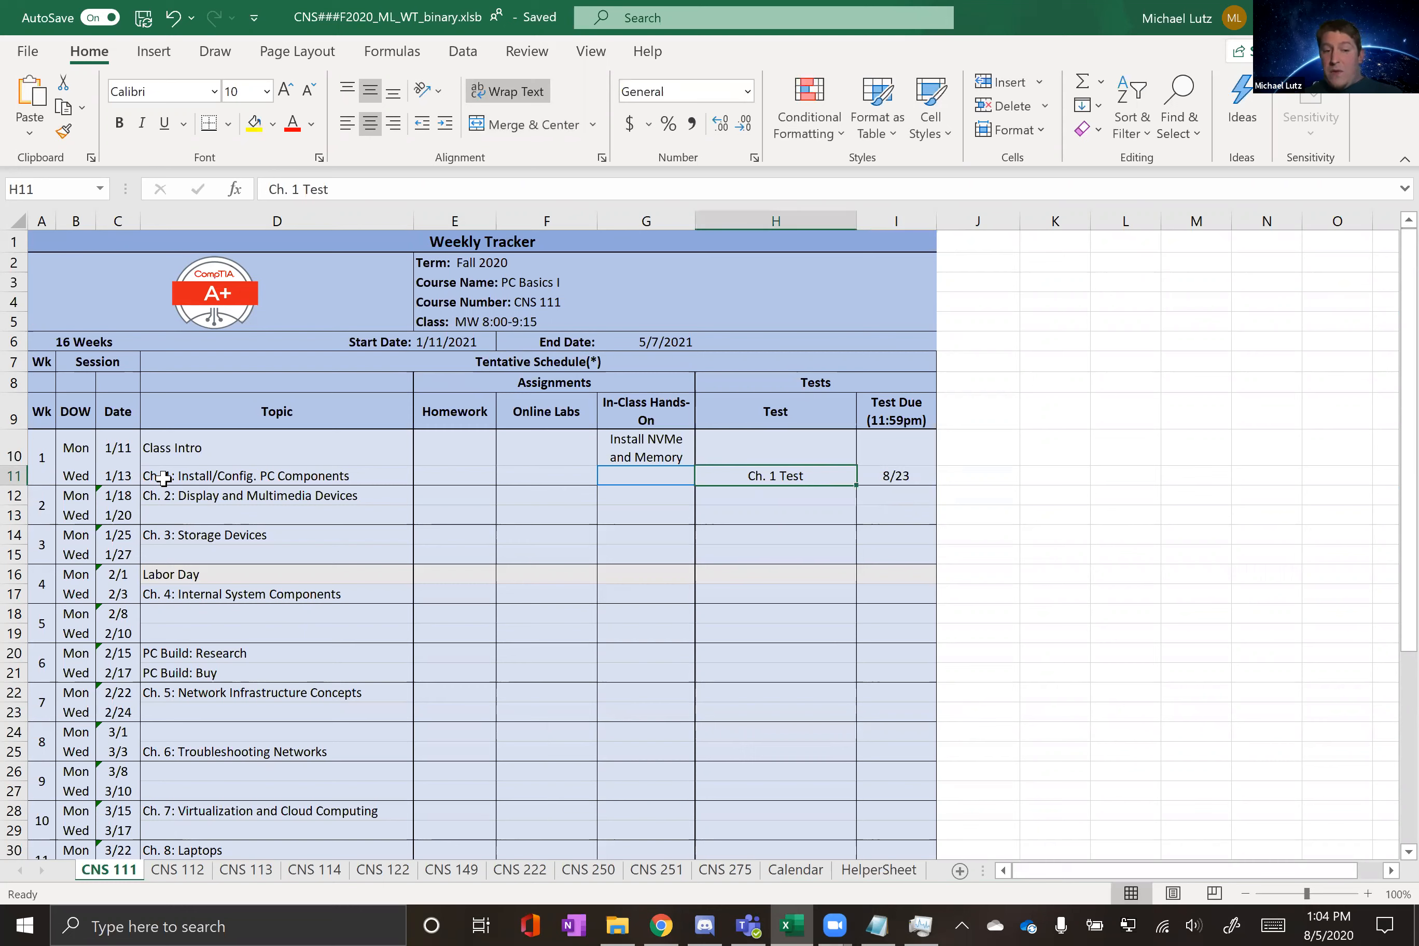
left_click(796, 566)
left_click(837, 480)
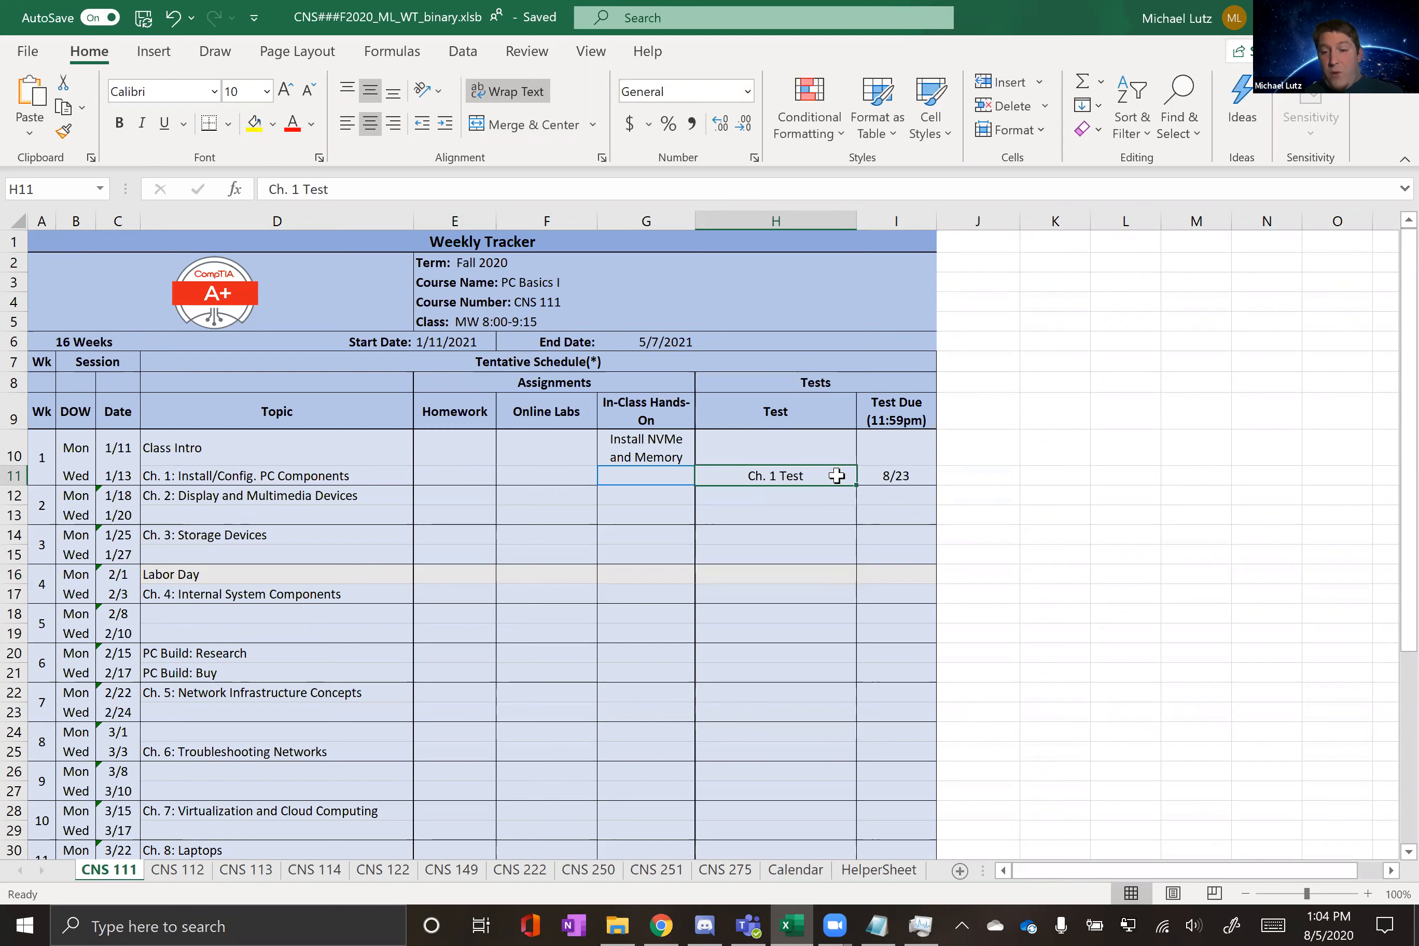
Step: Replace the fixed Ch. 1 Test due date in I11 with the formula =C11+4
left_click(895, 482)
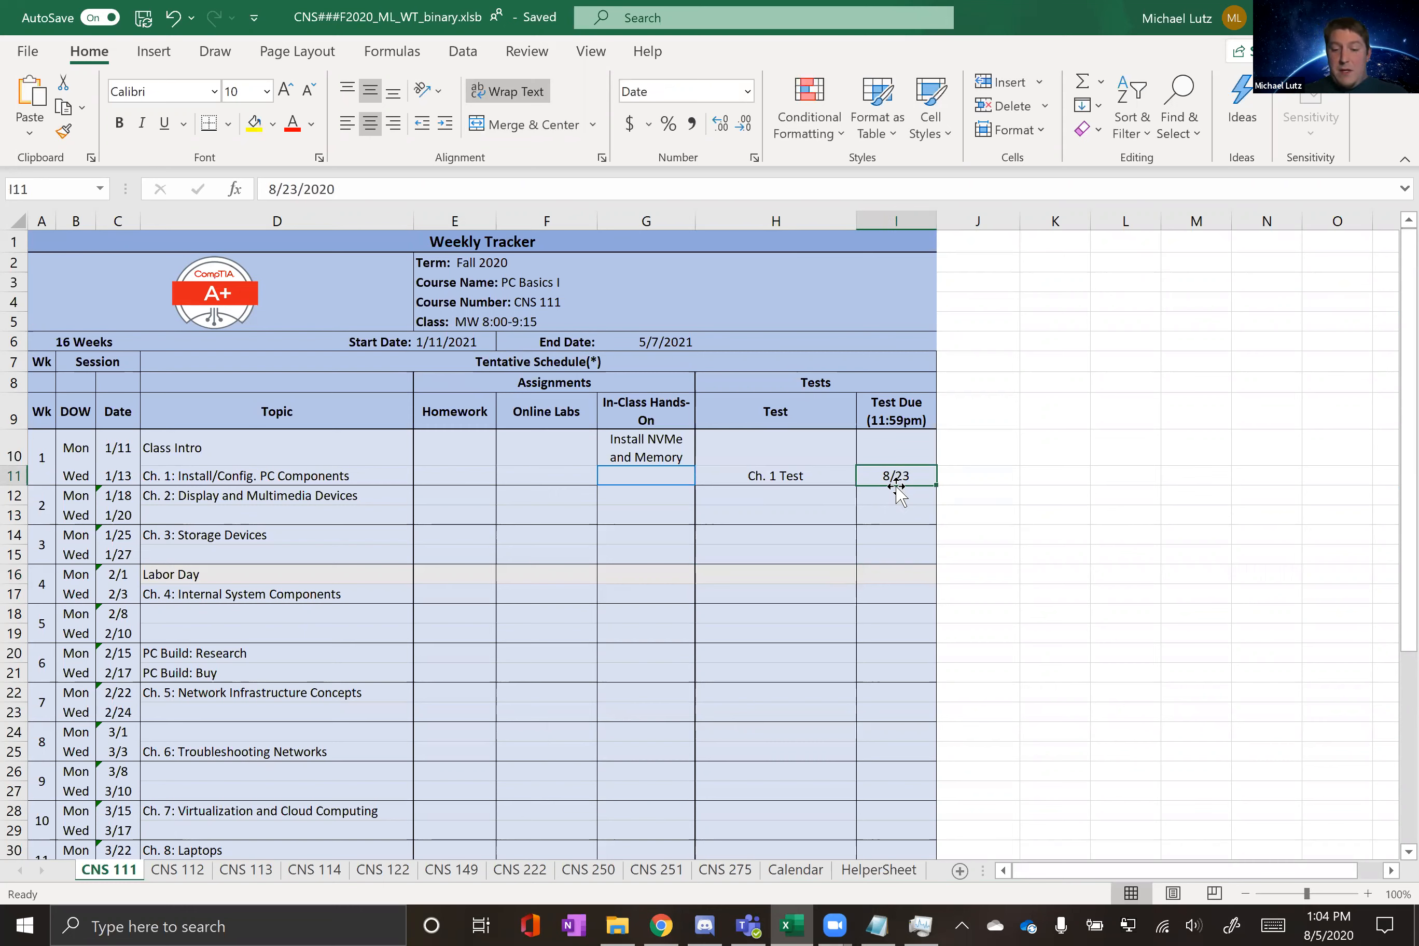
type("=")
left_click(111, 474)
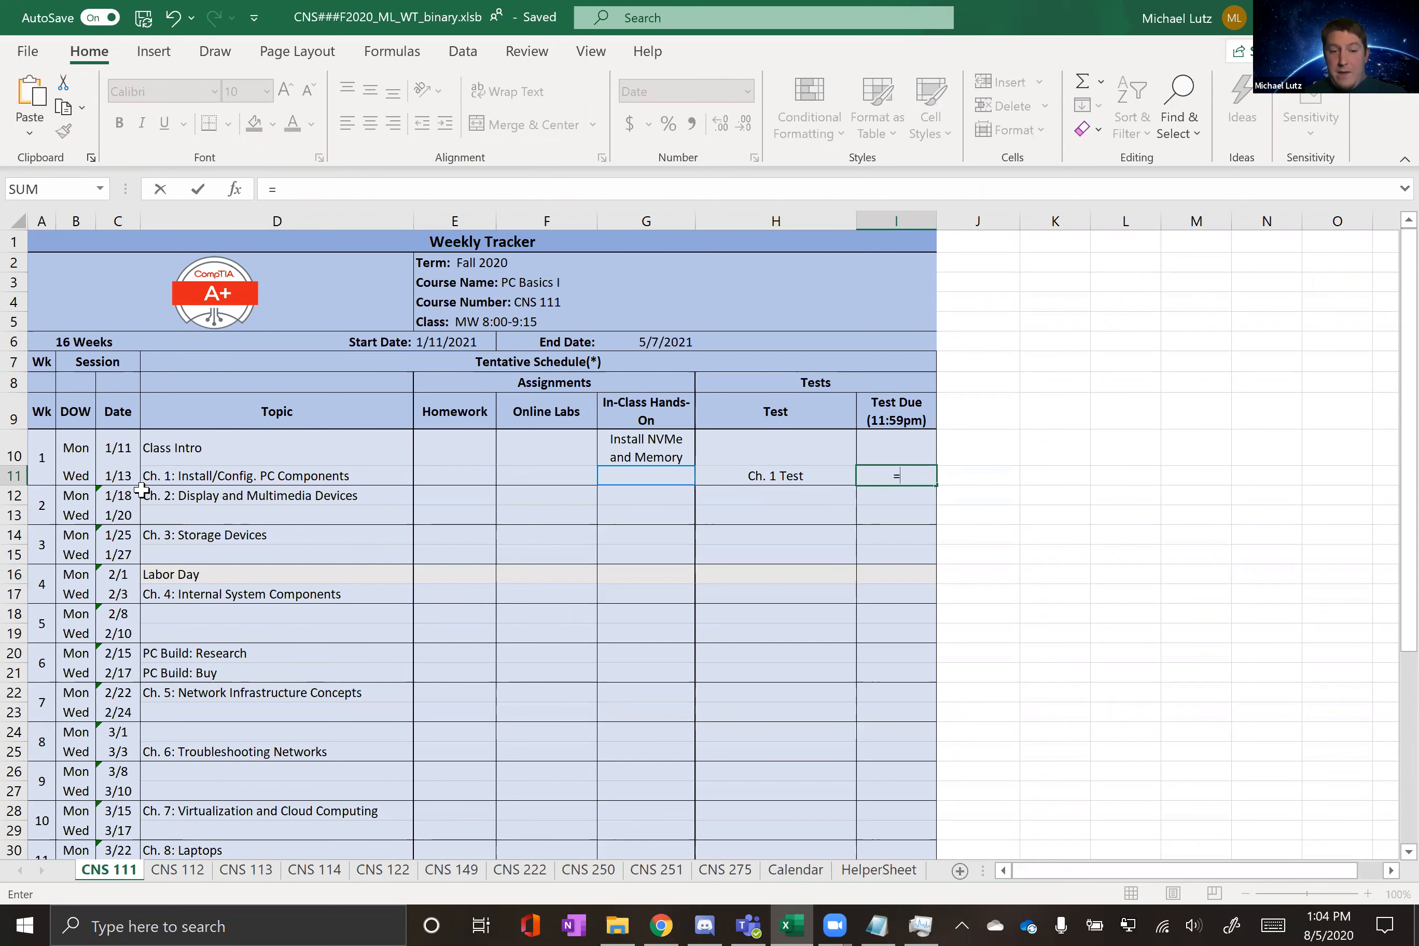
type("+4")
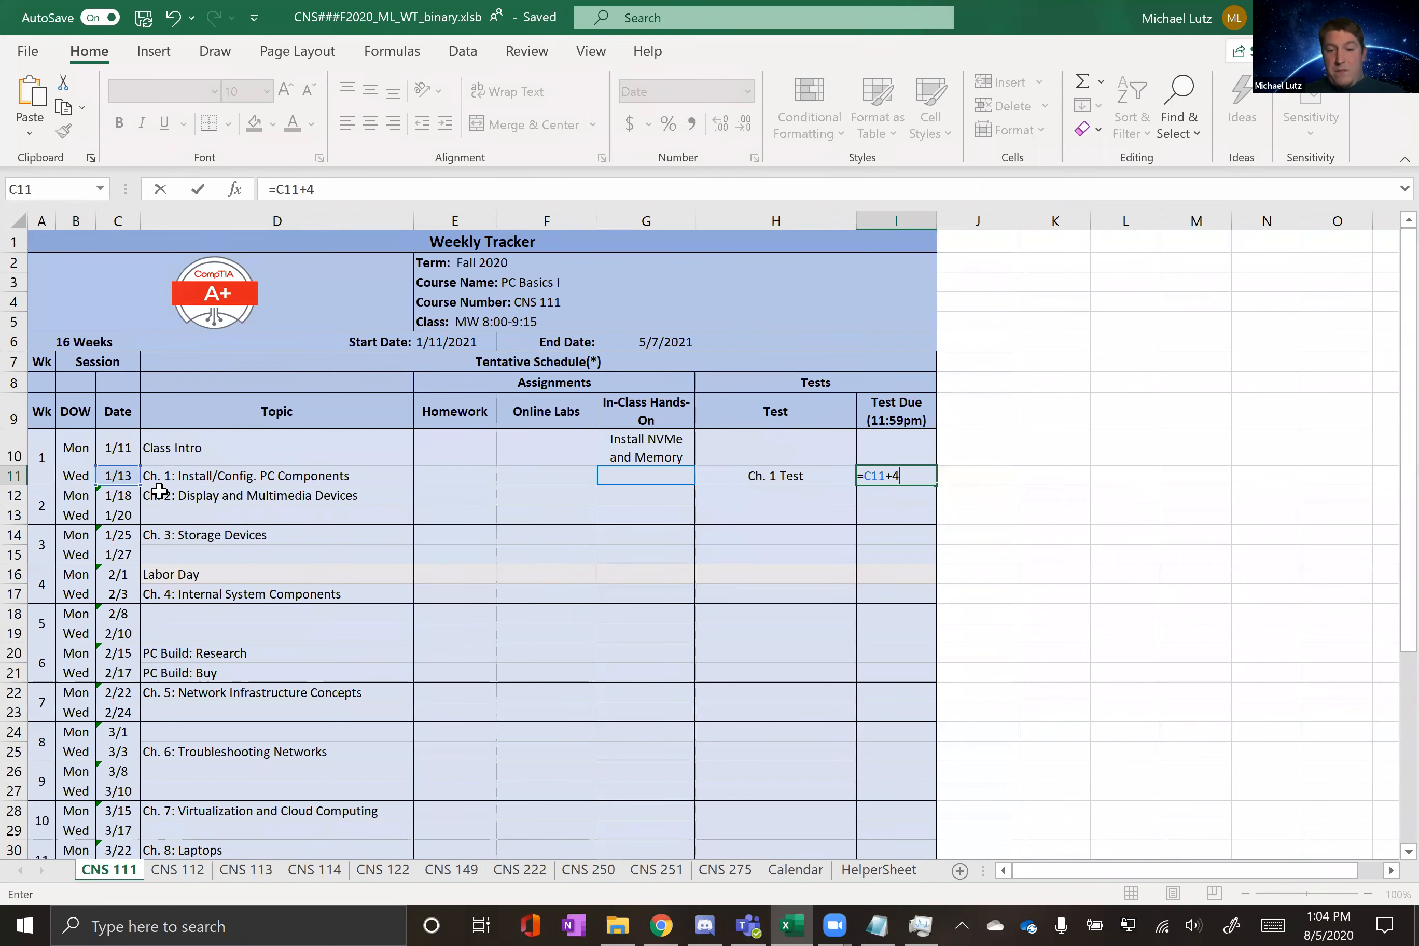
key("Return")
key("Up")
key("Down")
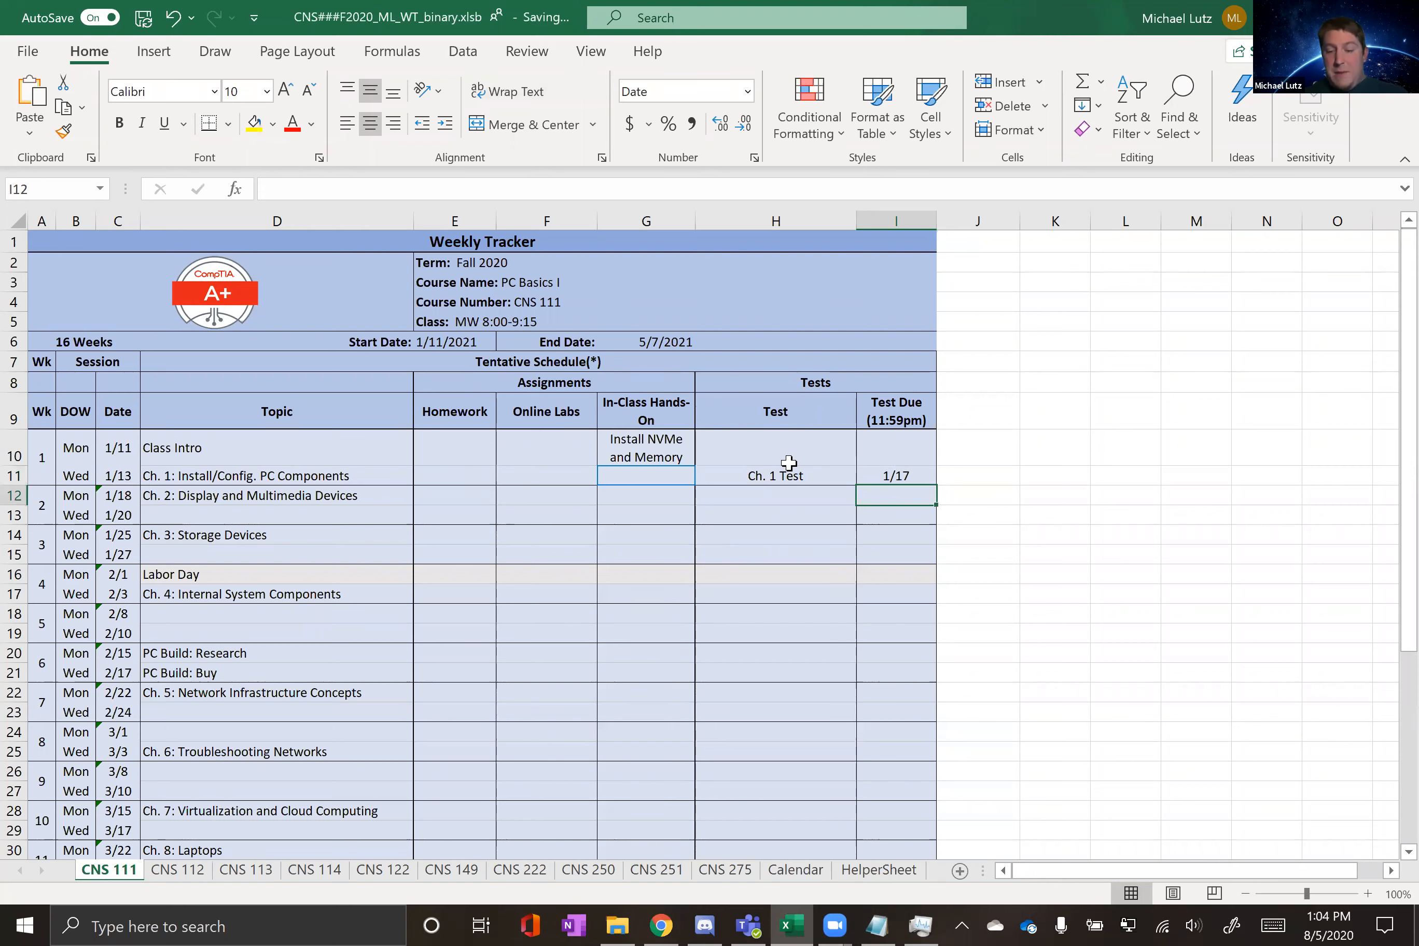
Step: Review the due date formula in I11 and check the January 17 cell on the Calendar sheet
left_click(886, 469)
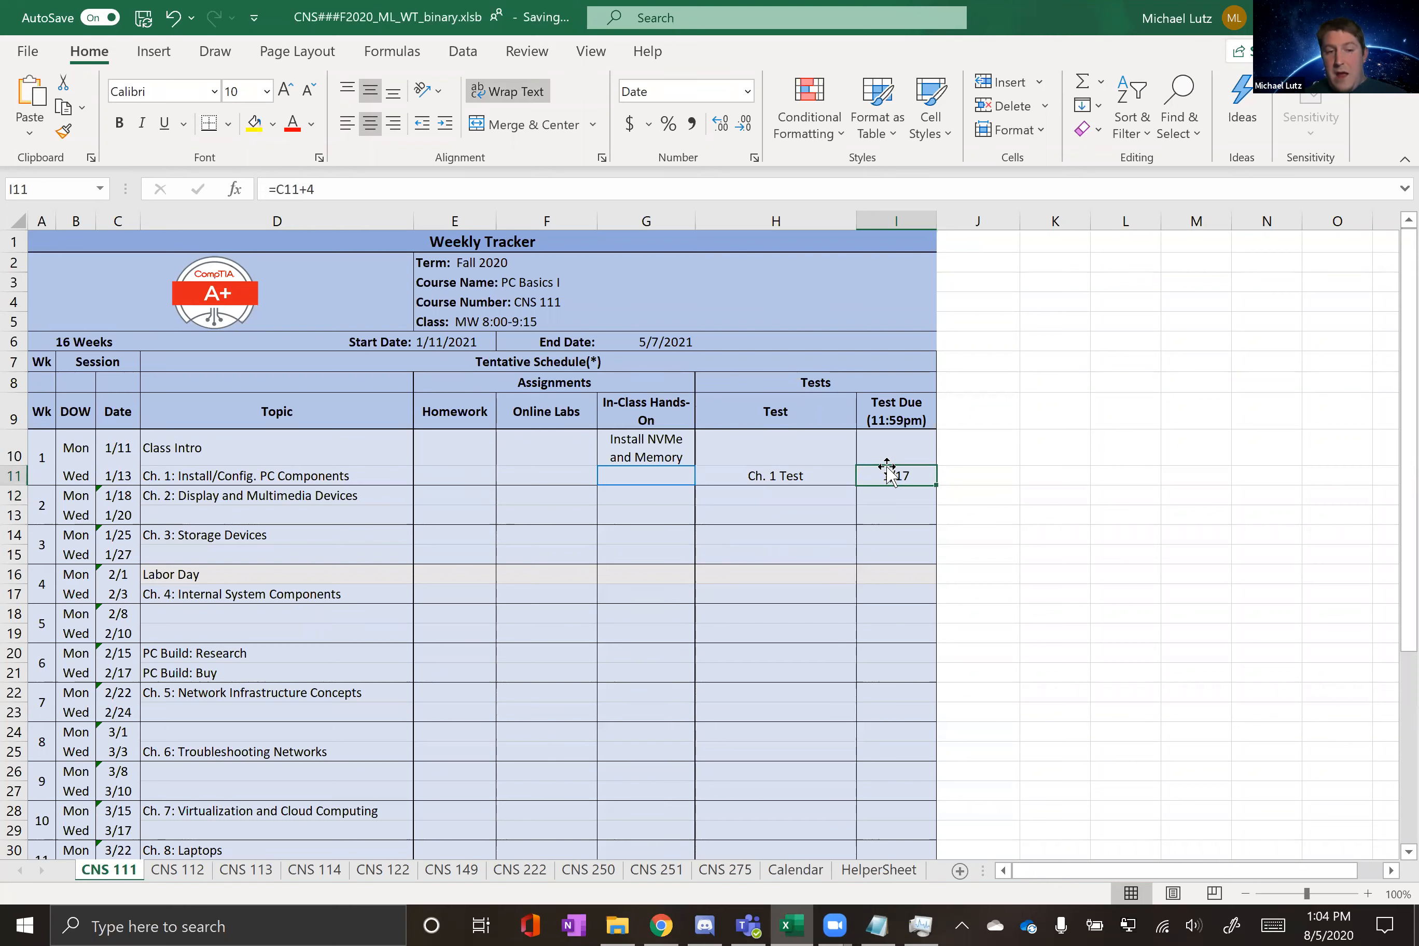
left_click(795, 869)
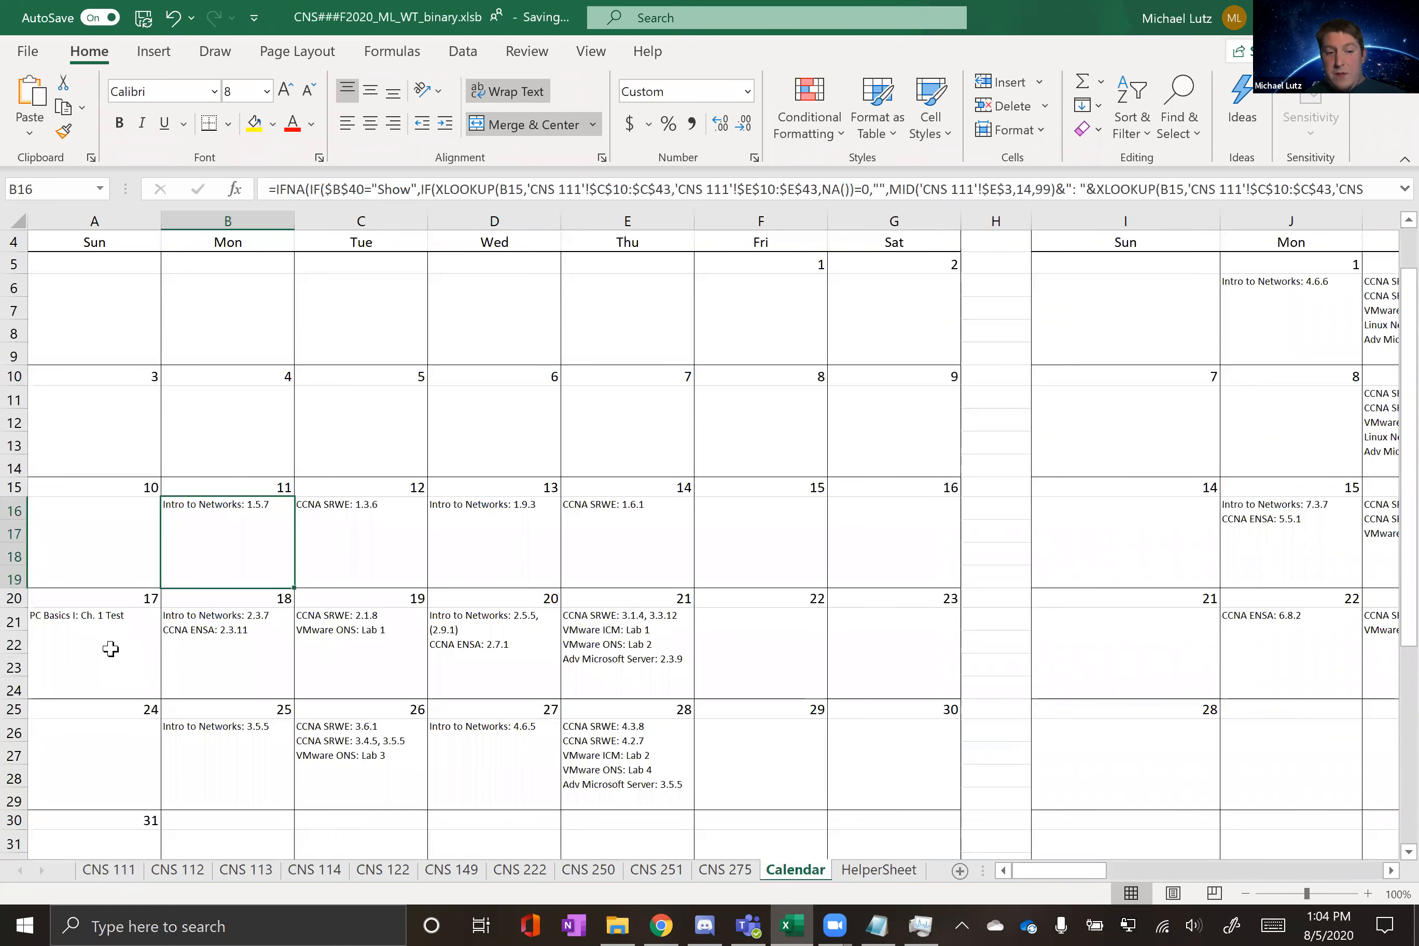
left_click(109, 650)
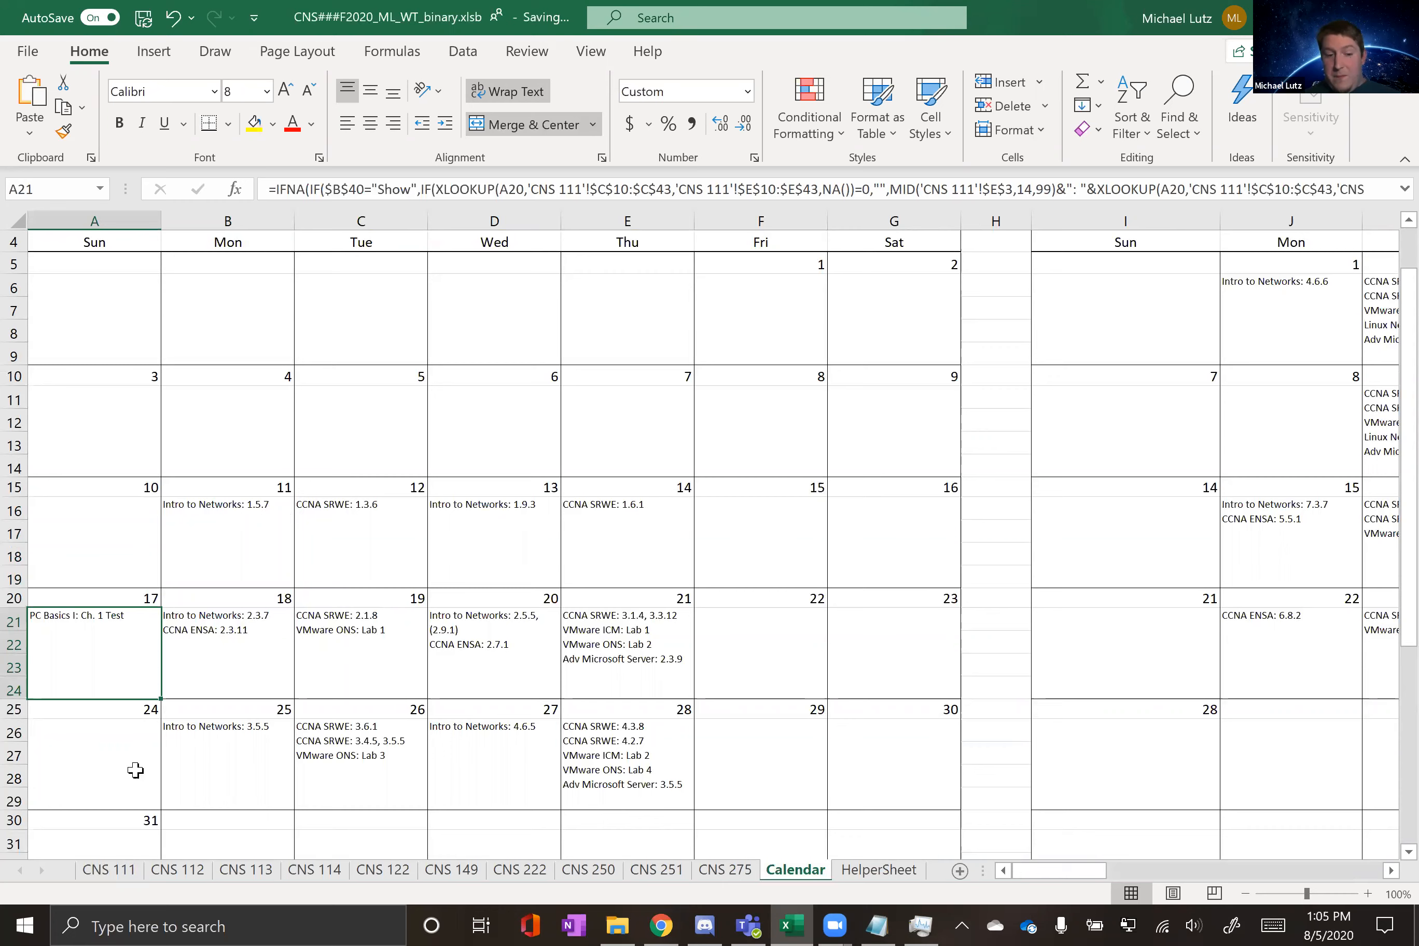
Step: Set the CNS 111 start date in E6 back to 8/17 and inspect the date formulas in I11 and C12
left_click(116, 871)
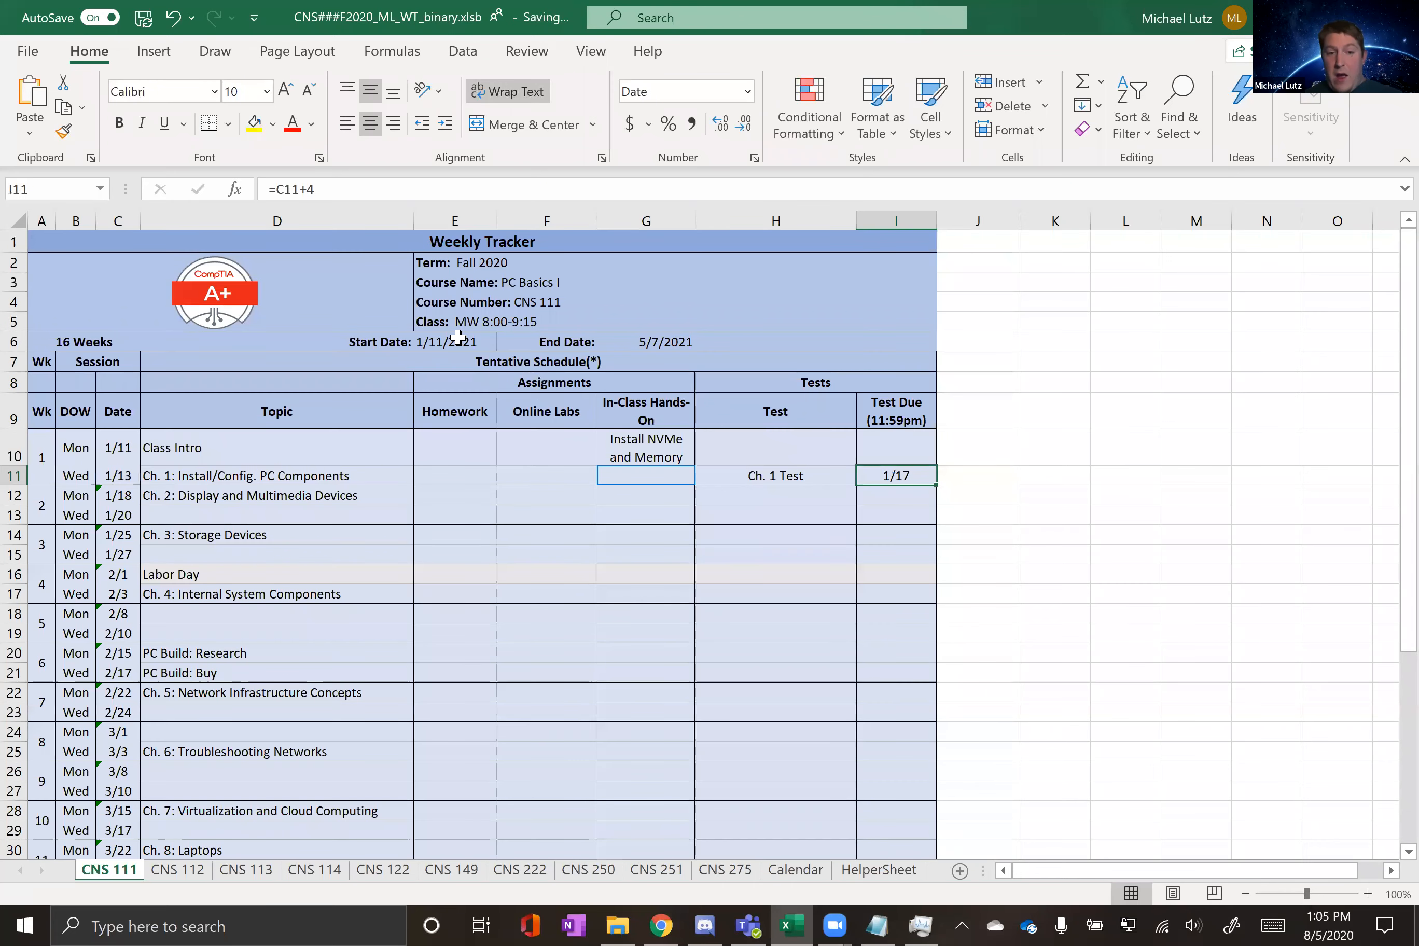
left_click(479, 340)
type("8/17")
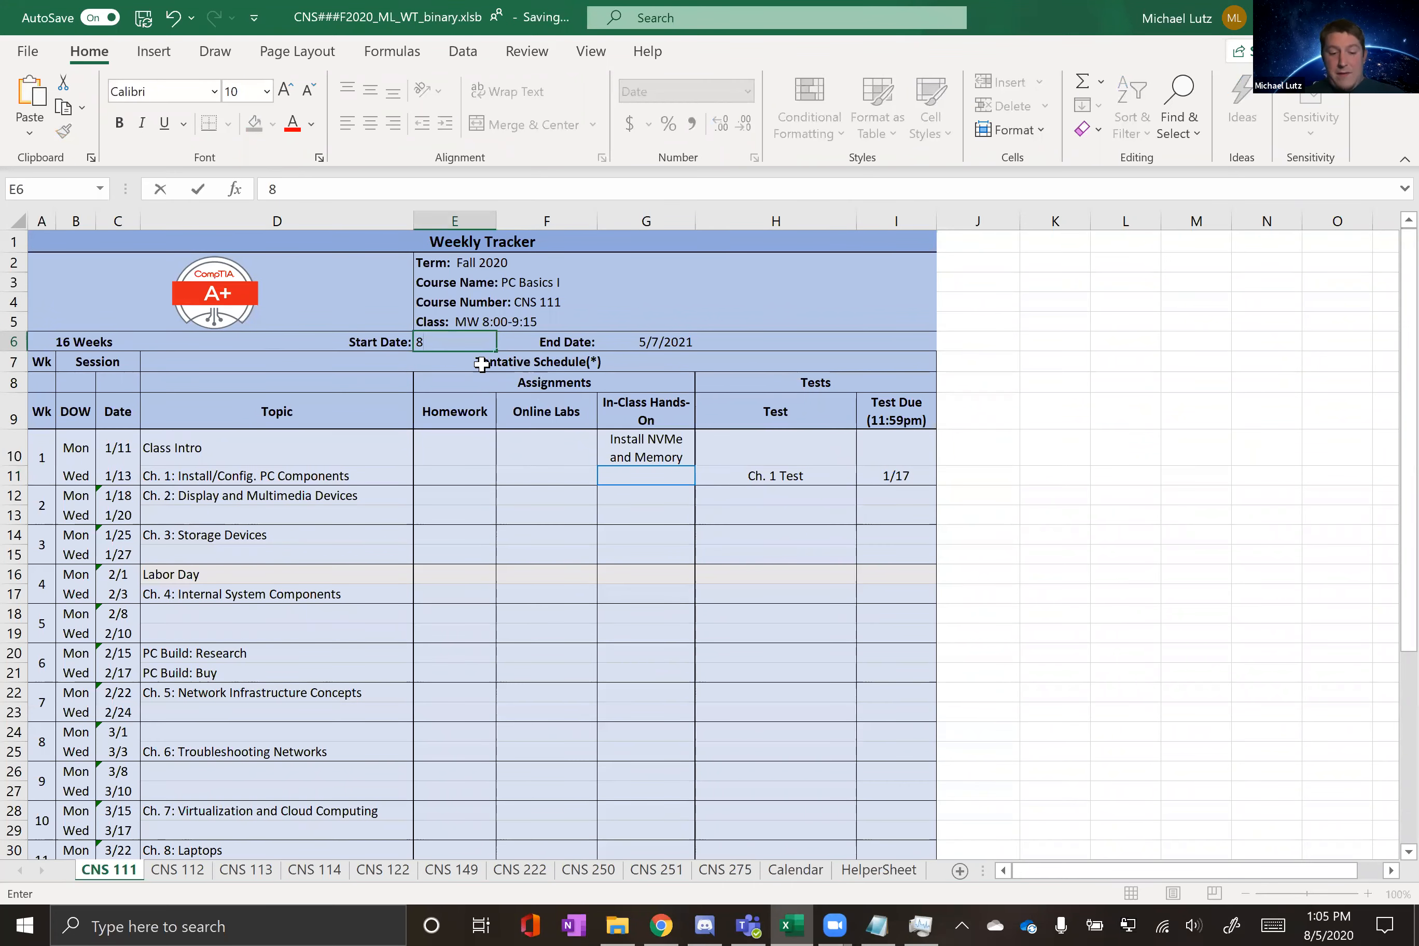
key("Return")
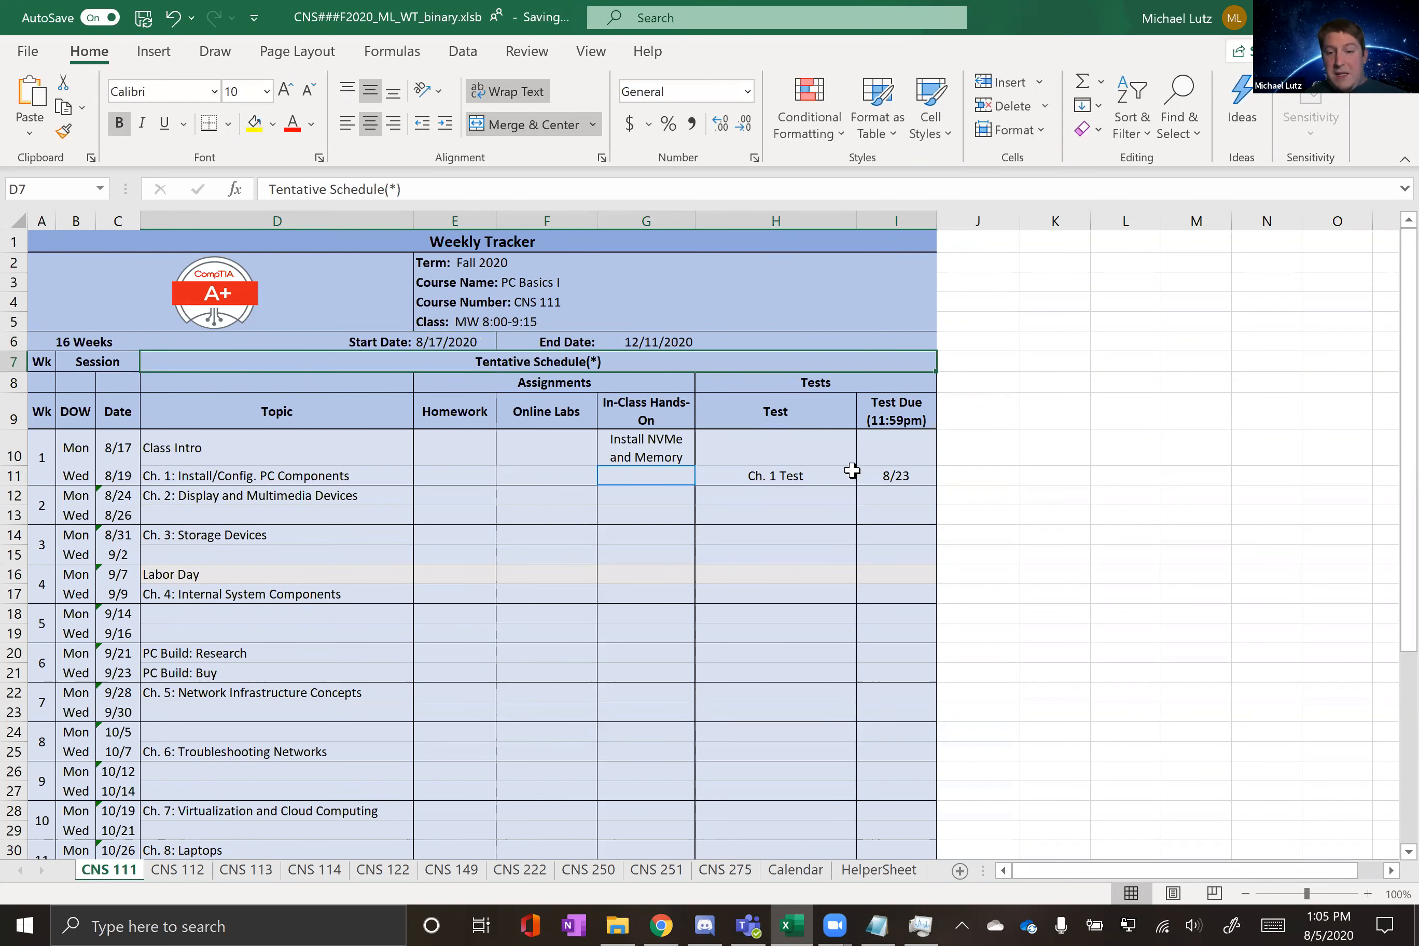
left_click(885, 473)
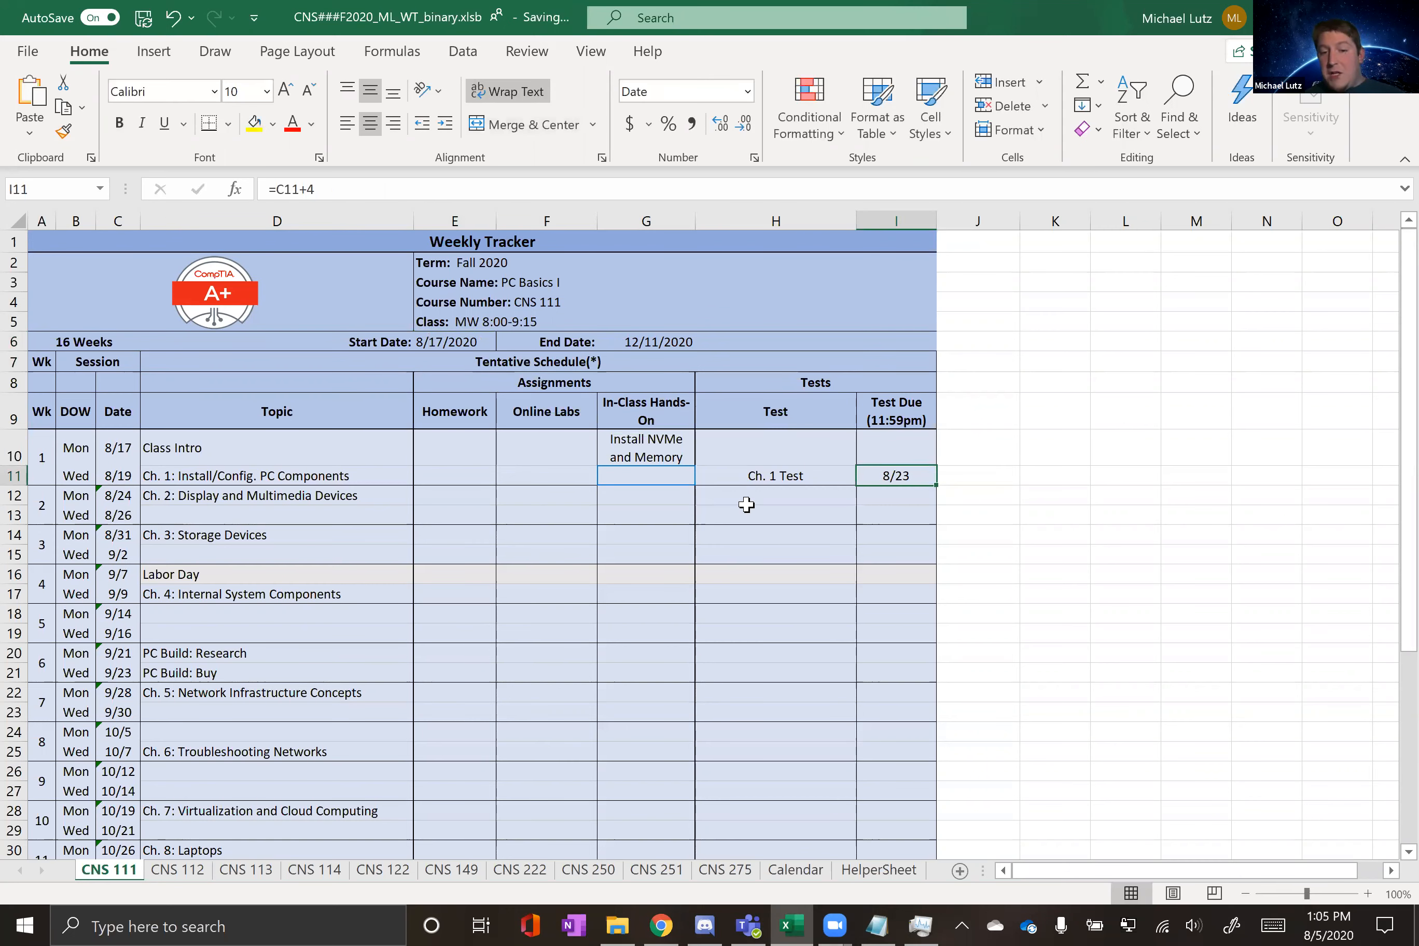
left_click(119, 494)
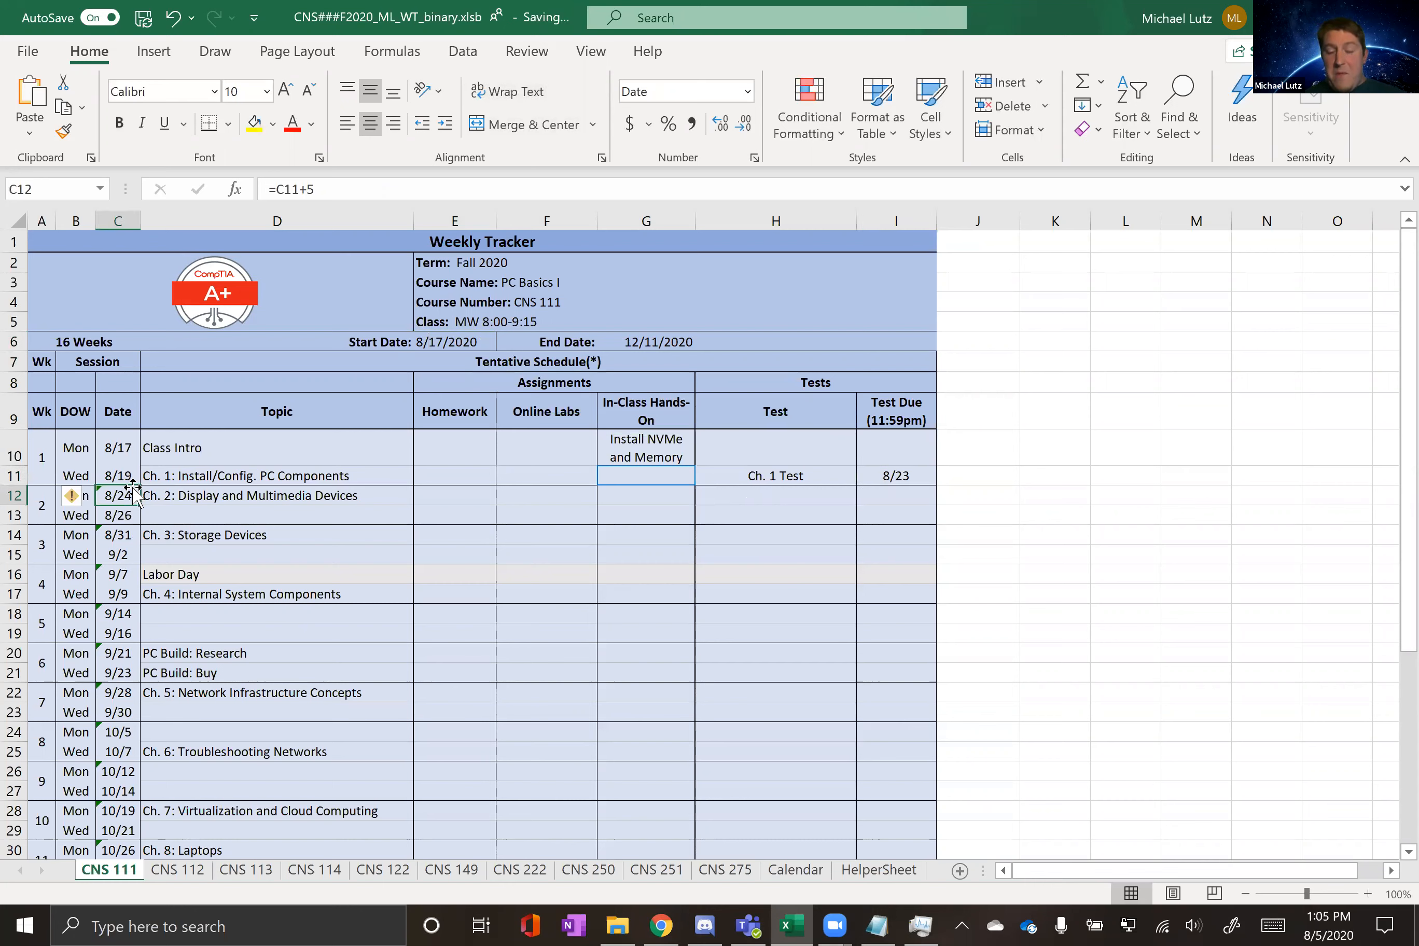